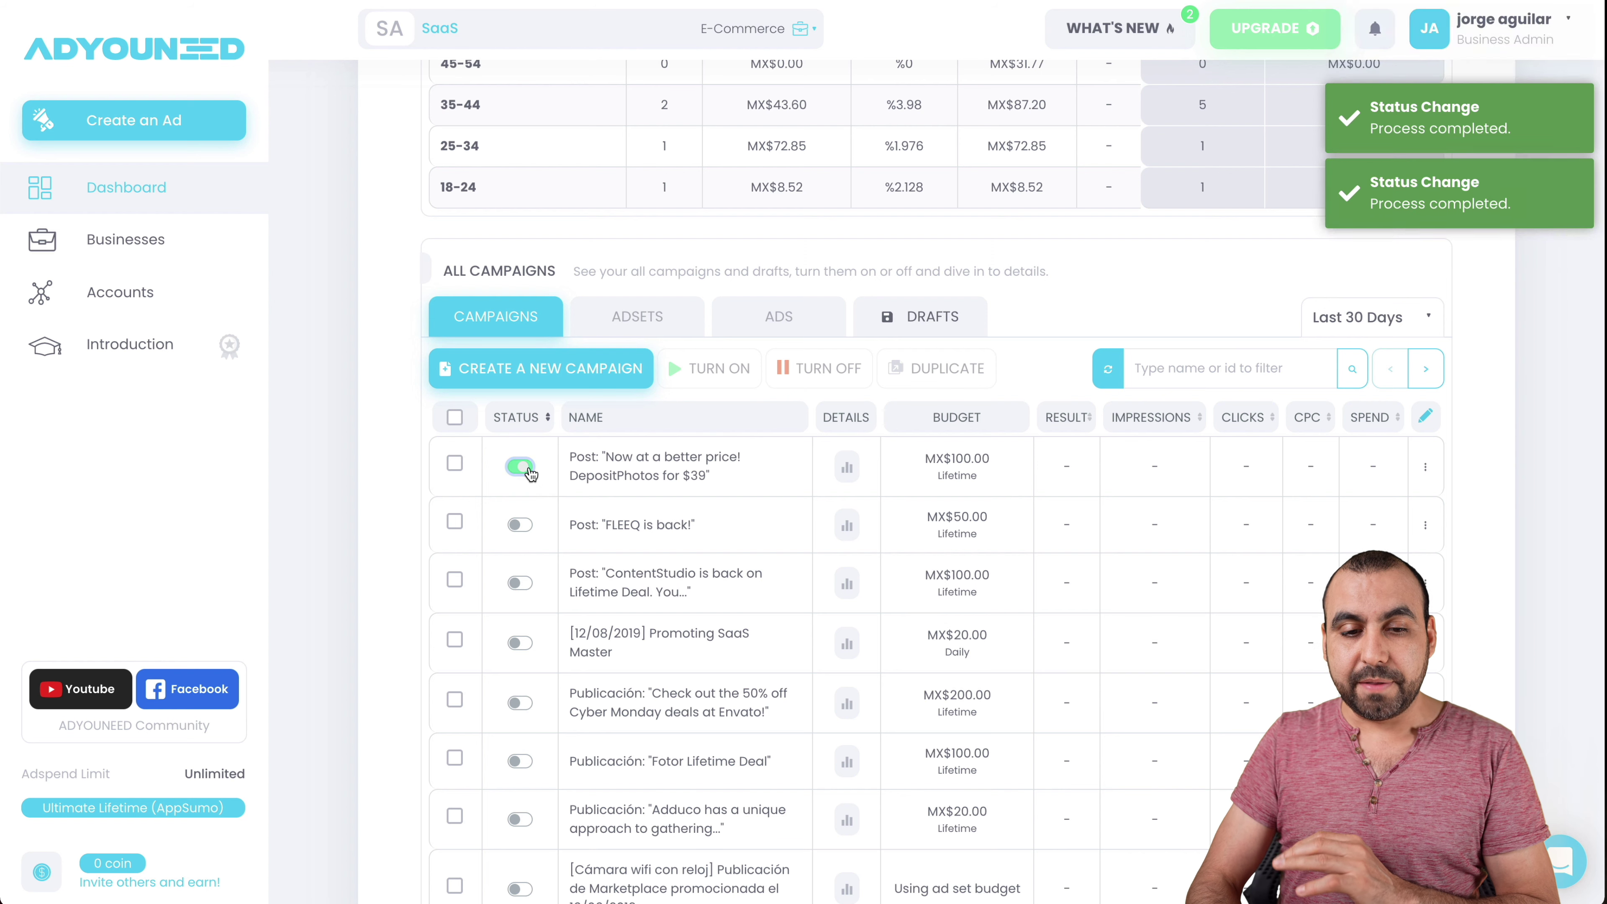
# - Switch off the DepositPhotos campaign, open the overview chart's download menu, then go to Social Accounts
pyautogui.click(528, 469)
pyautogui.click(367, 474)
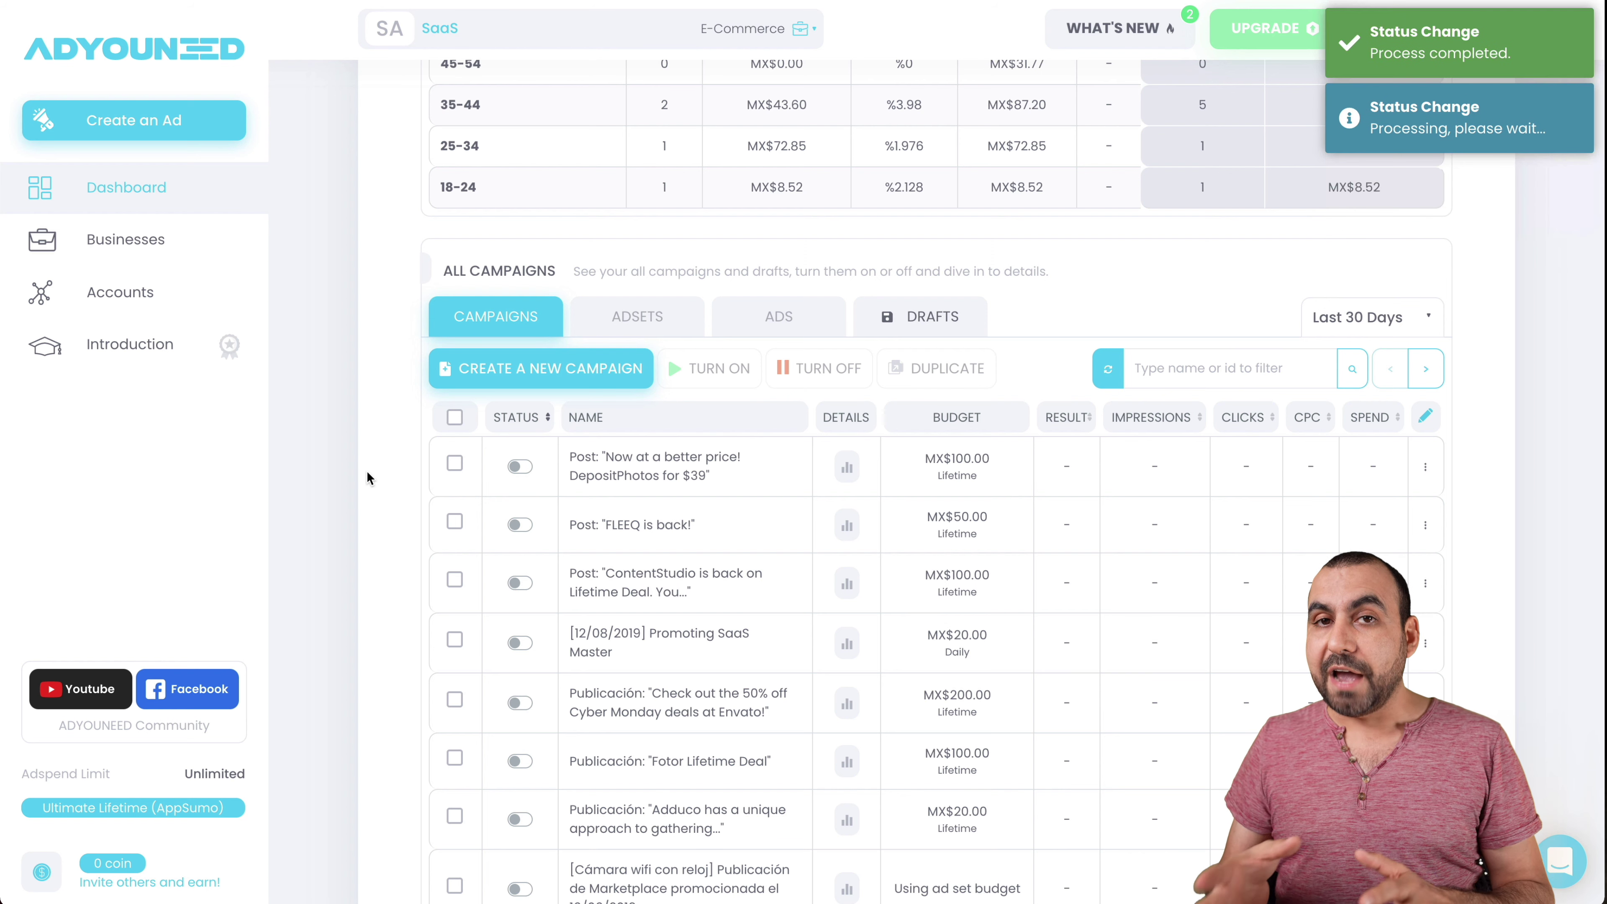
pyautogui.scroll(12, 370, 478)
pyautogui.click(1088, 214)
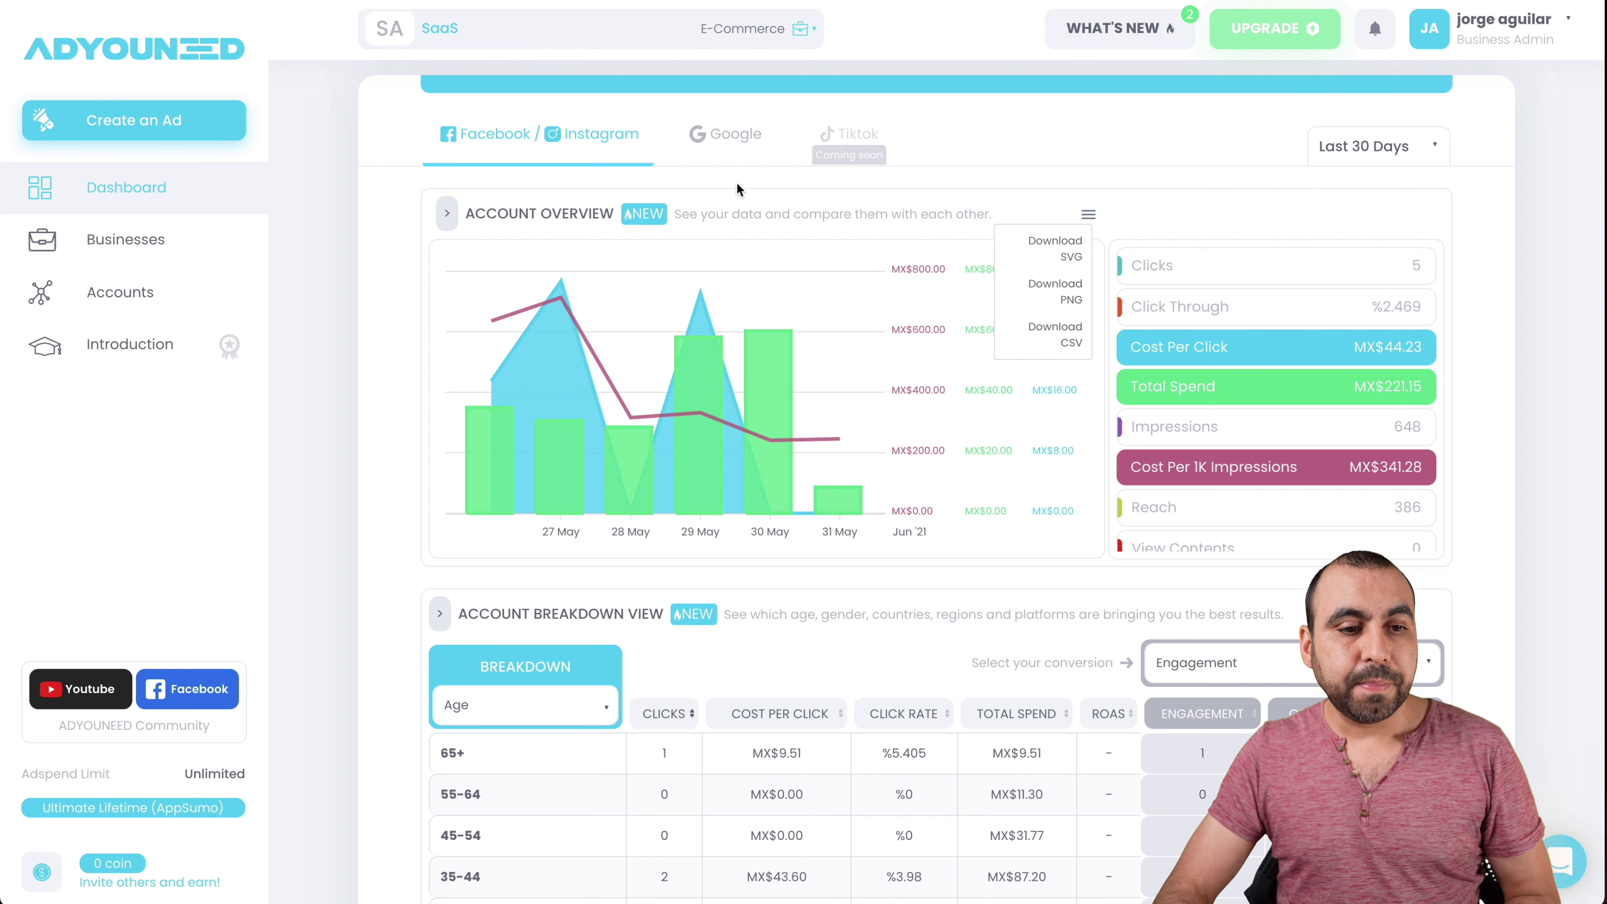
pyautogui.click(132, 291)
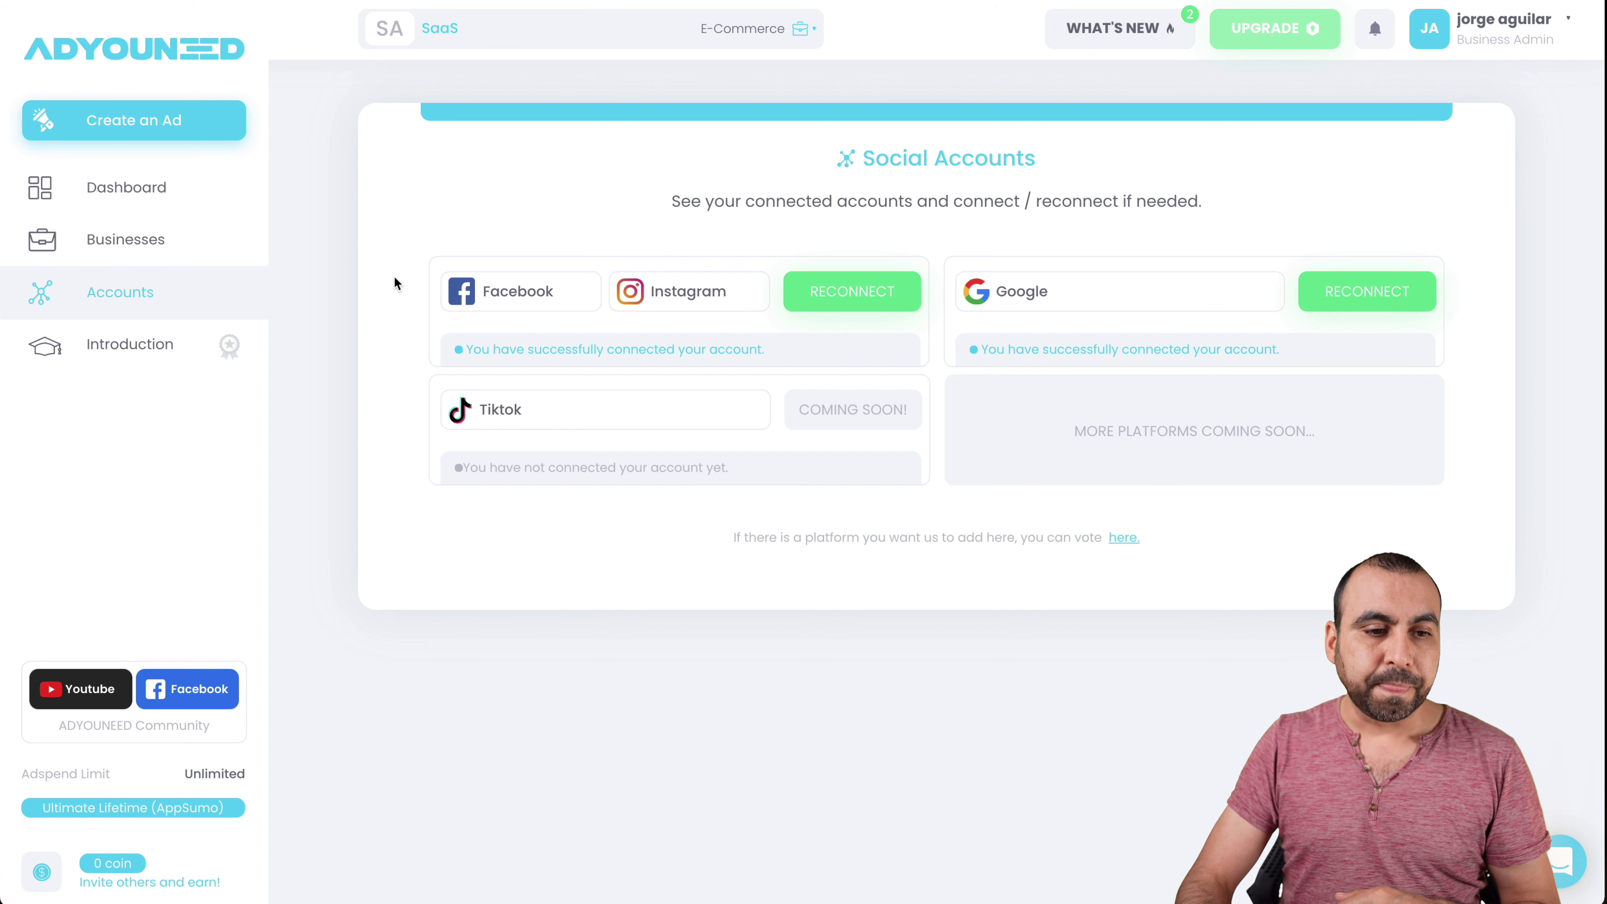
# - Review the Businesses list, then open the user account menu
pyautogui.click(127, 240)
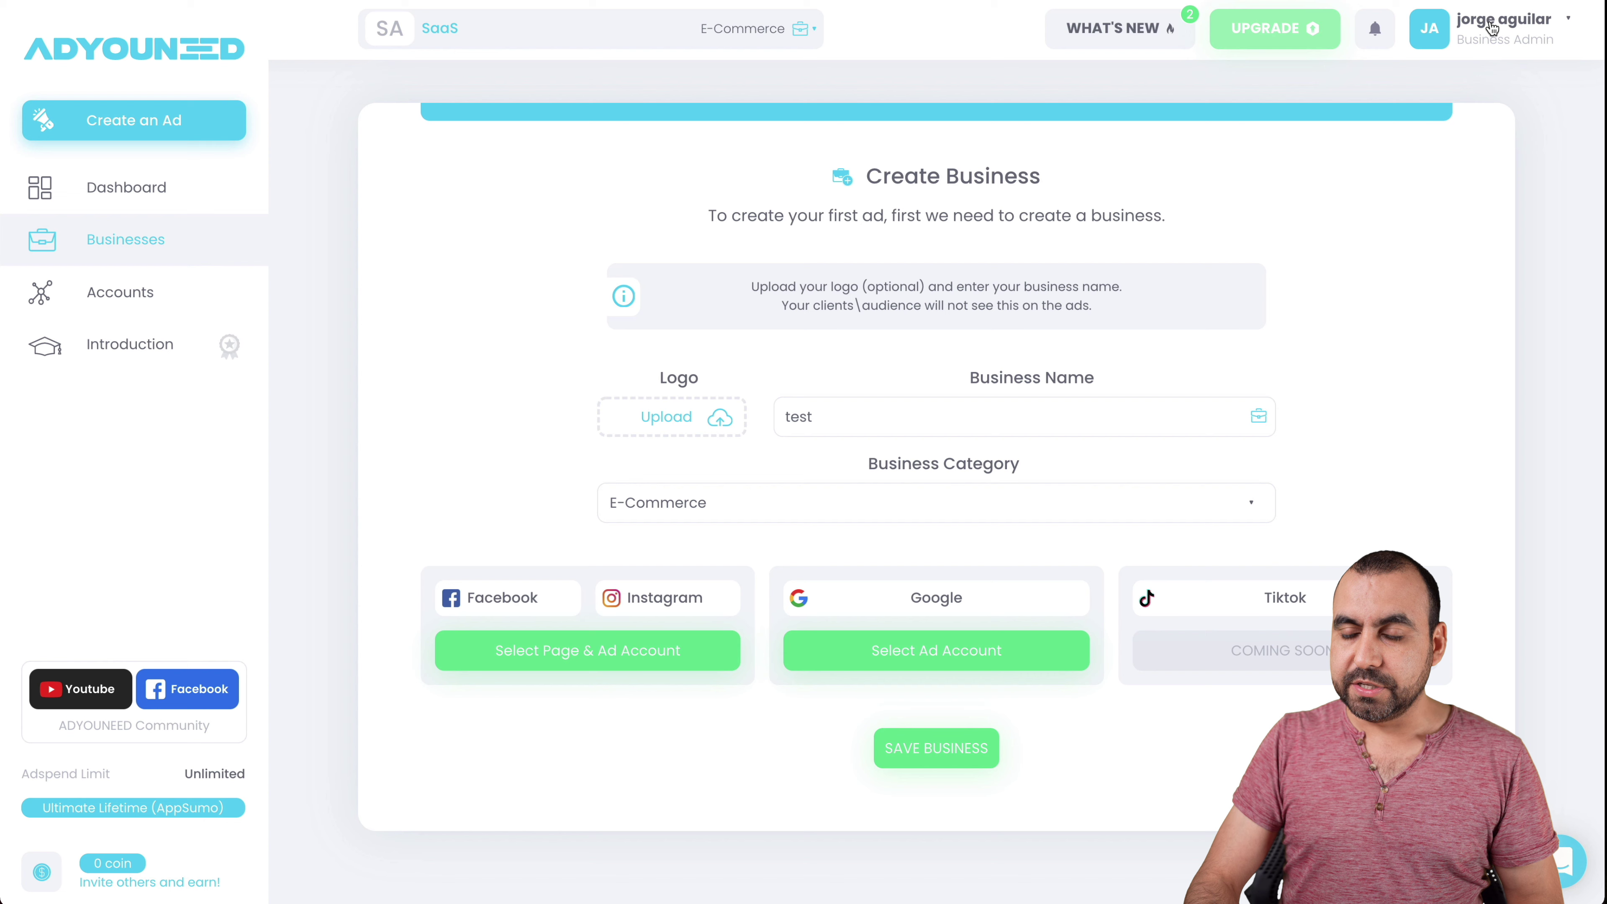
pyautogui.click(1505, 25)
# - Open Settings and show the Sub Accounts tab with its invite form and existing sub-account
pyautogui.click(1478, 88)
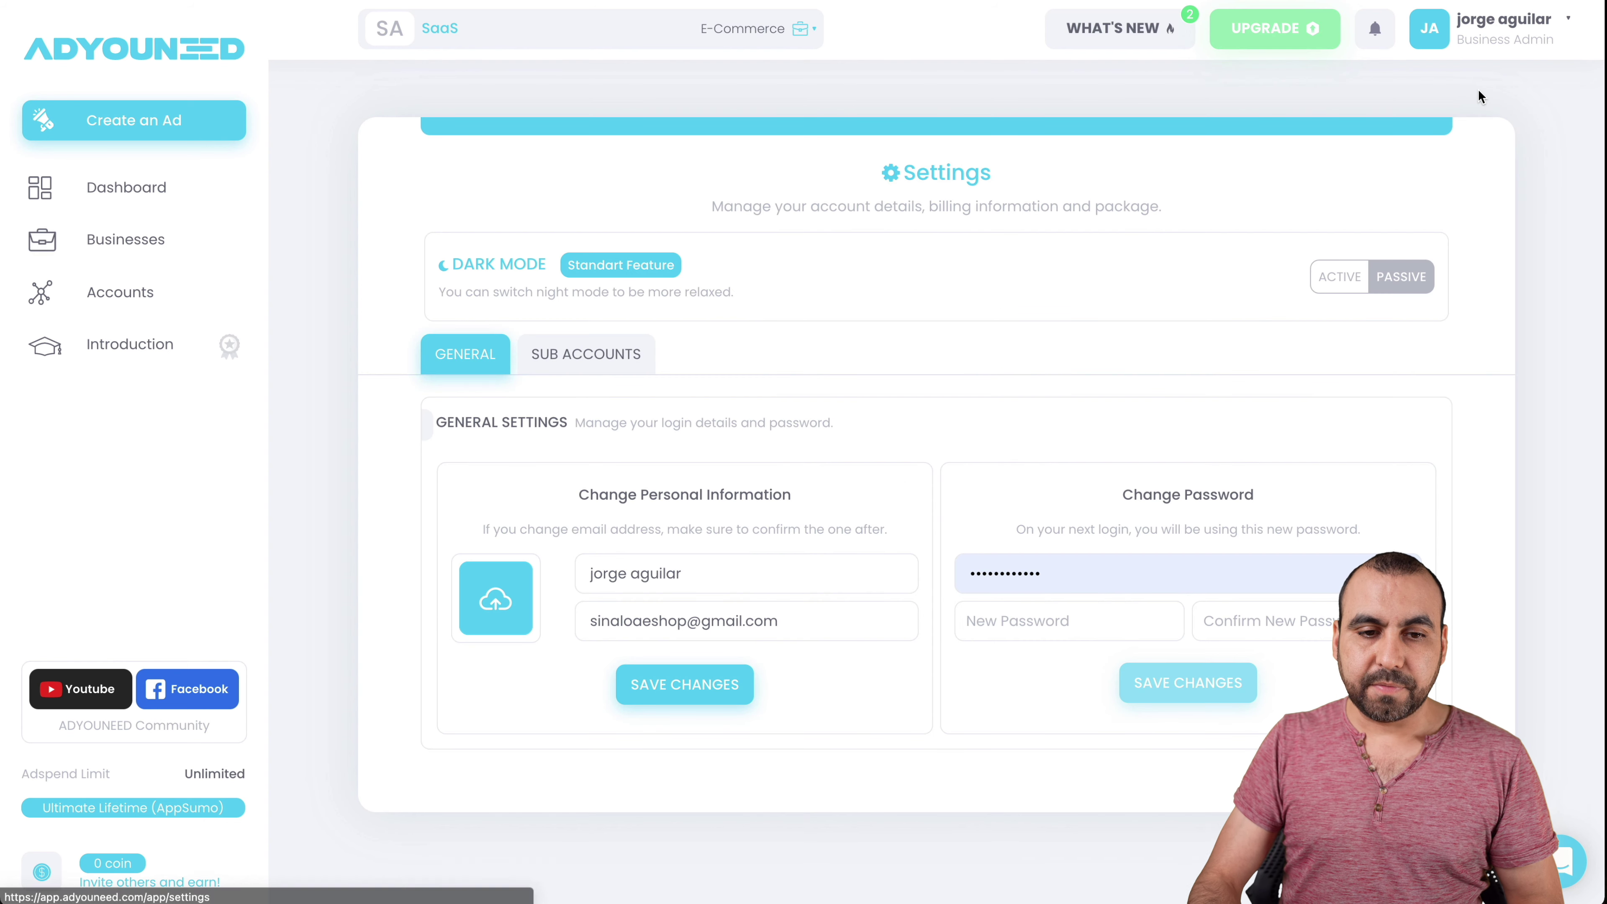
pyautogui.click(615, 367)
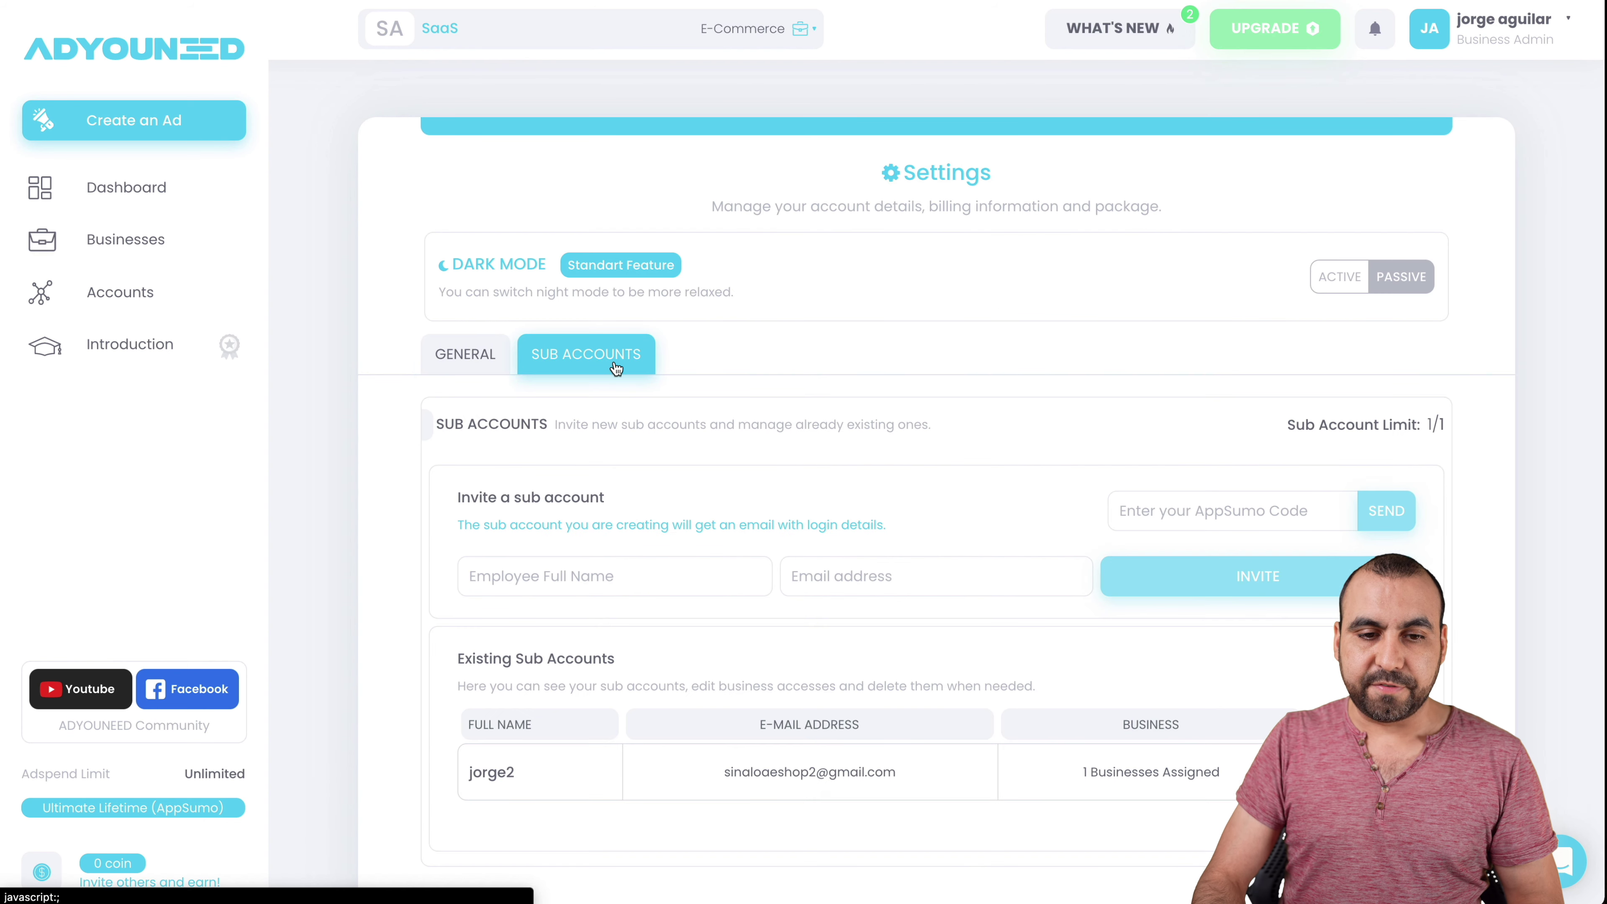
pyautogui.scroll(-1, 911, 548)
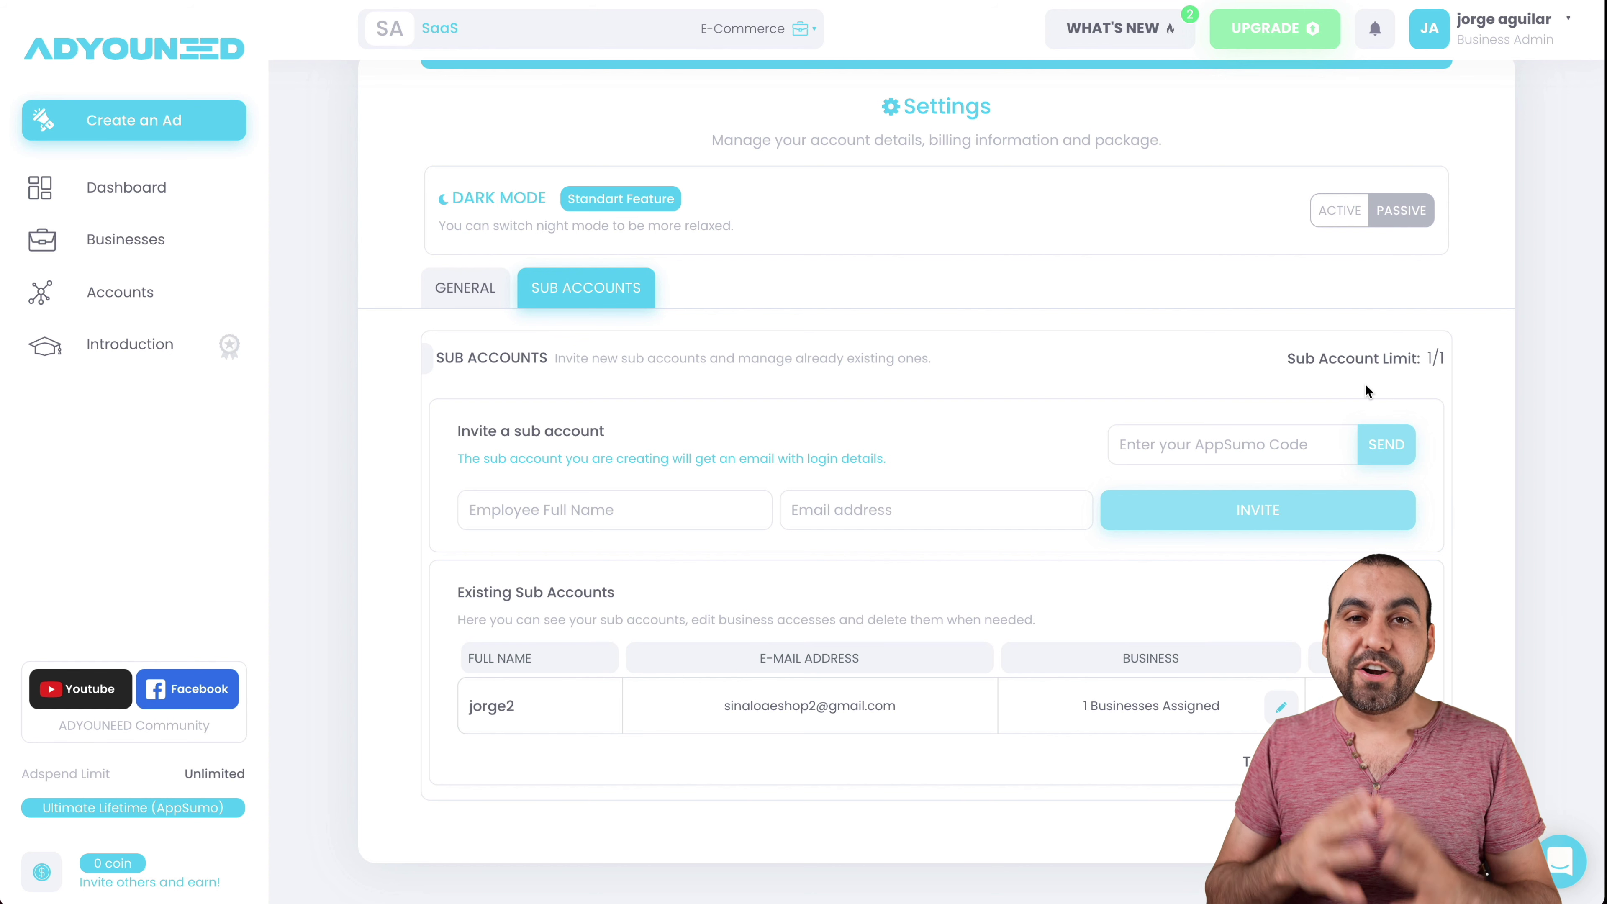
pyautogui.click(1275, 710)
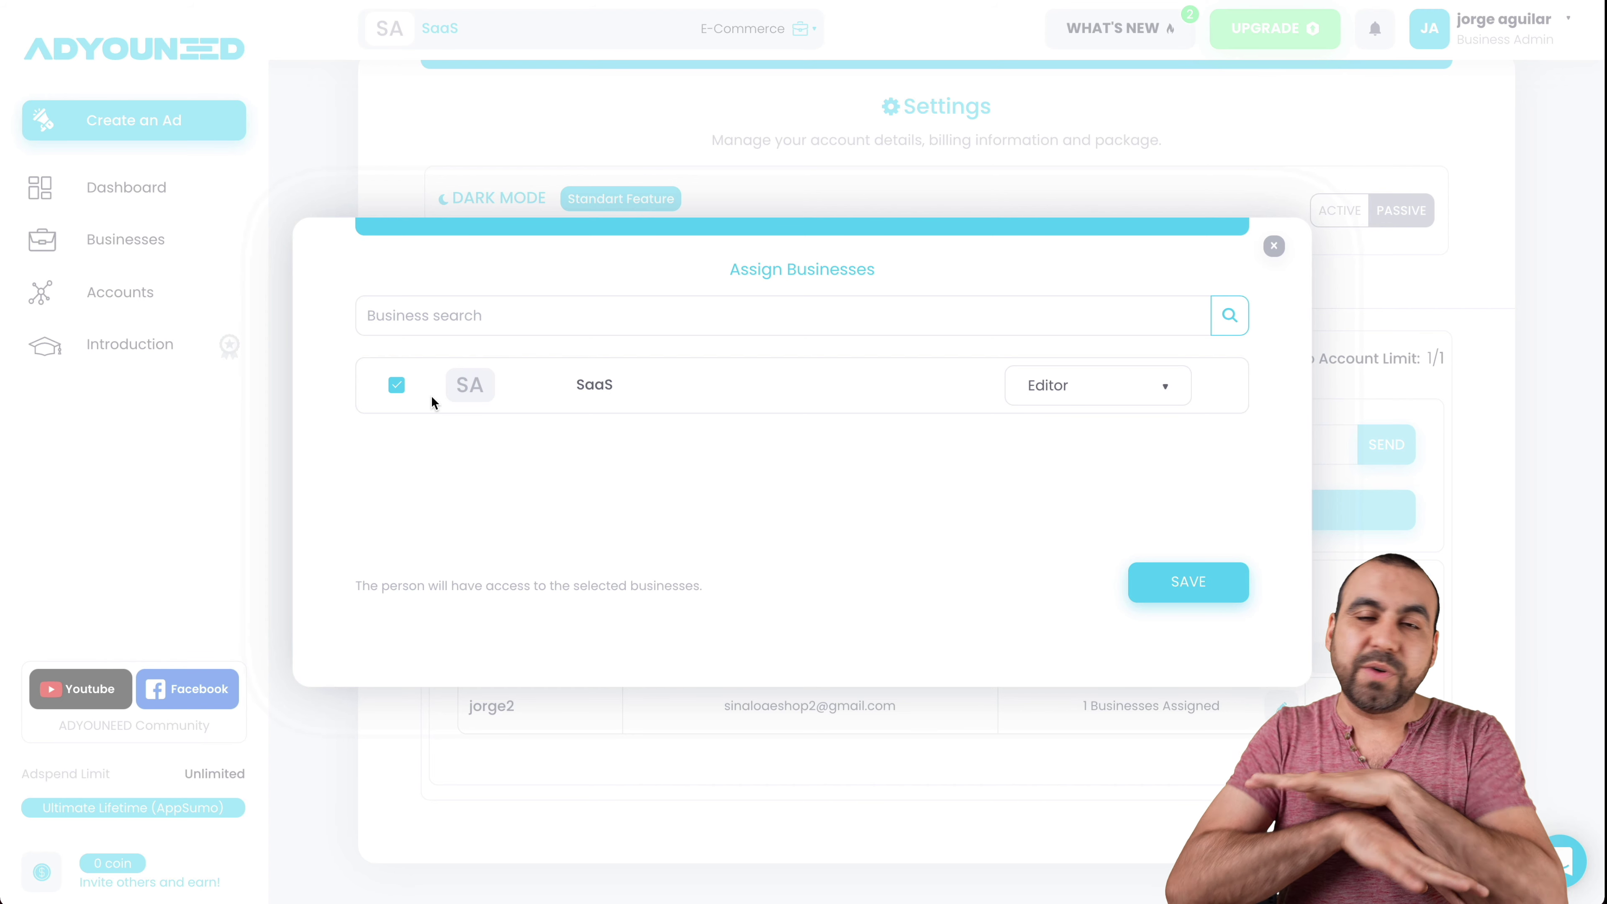
pyautogui.click(1067, 394)
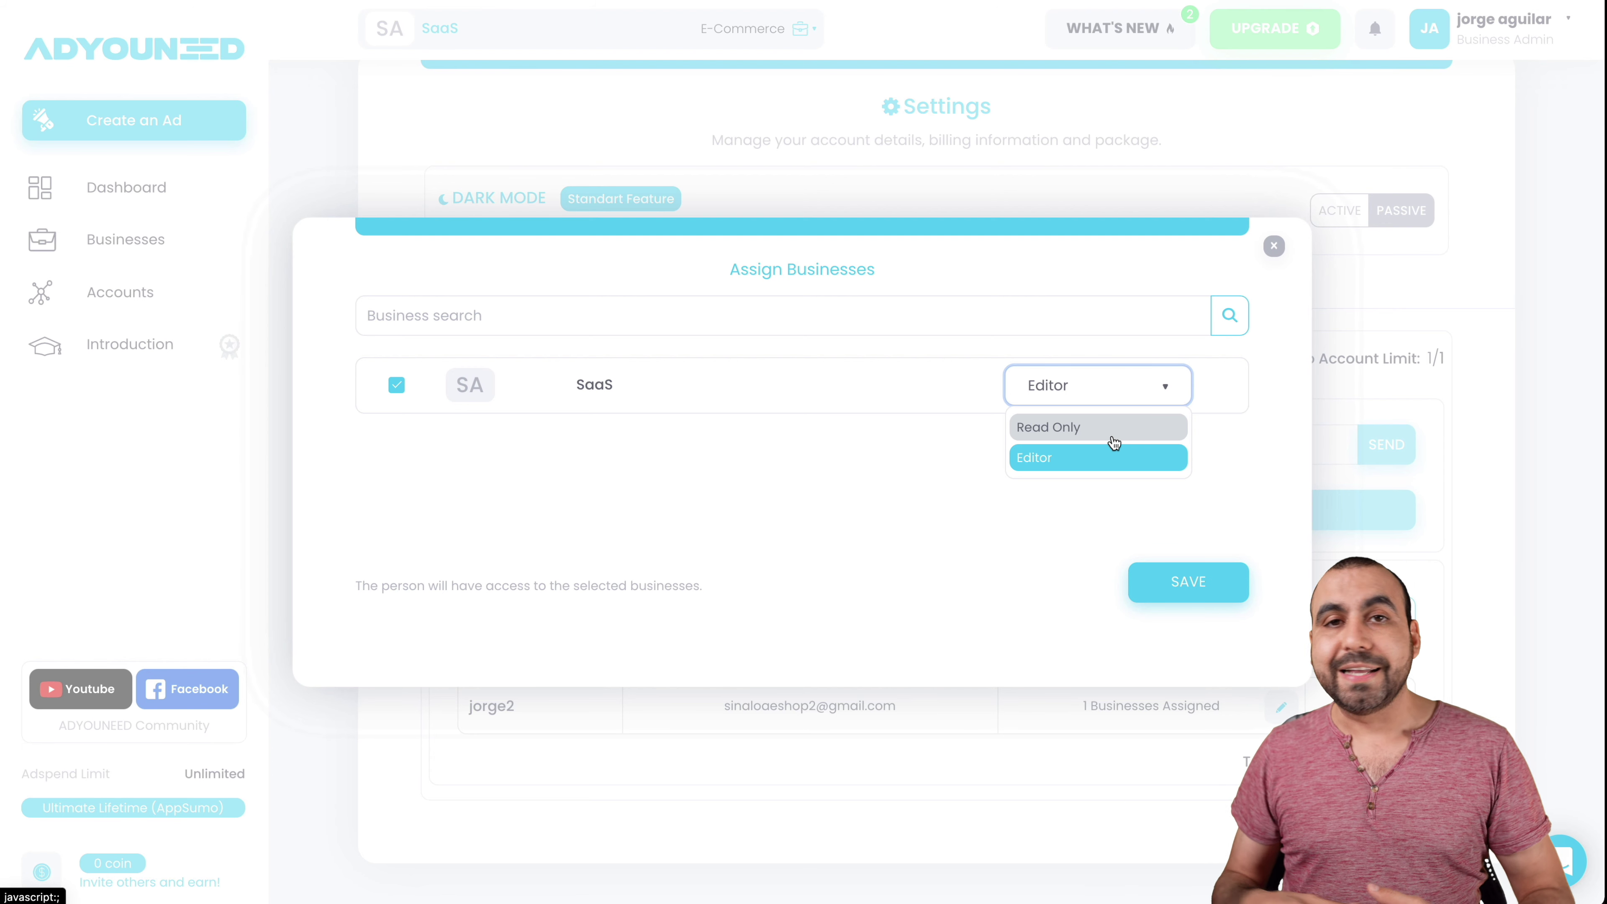
pyautogui.click(1273, 245)
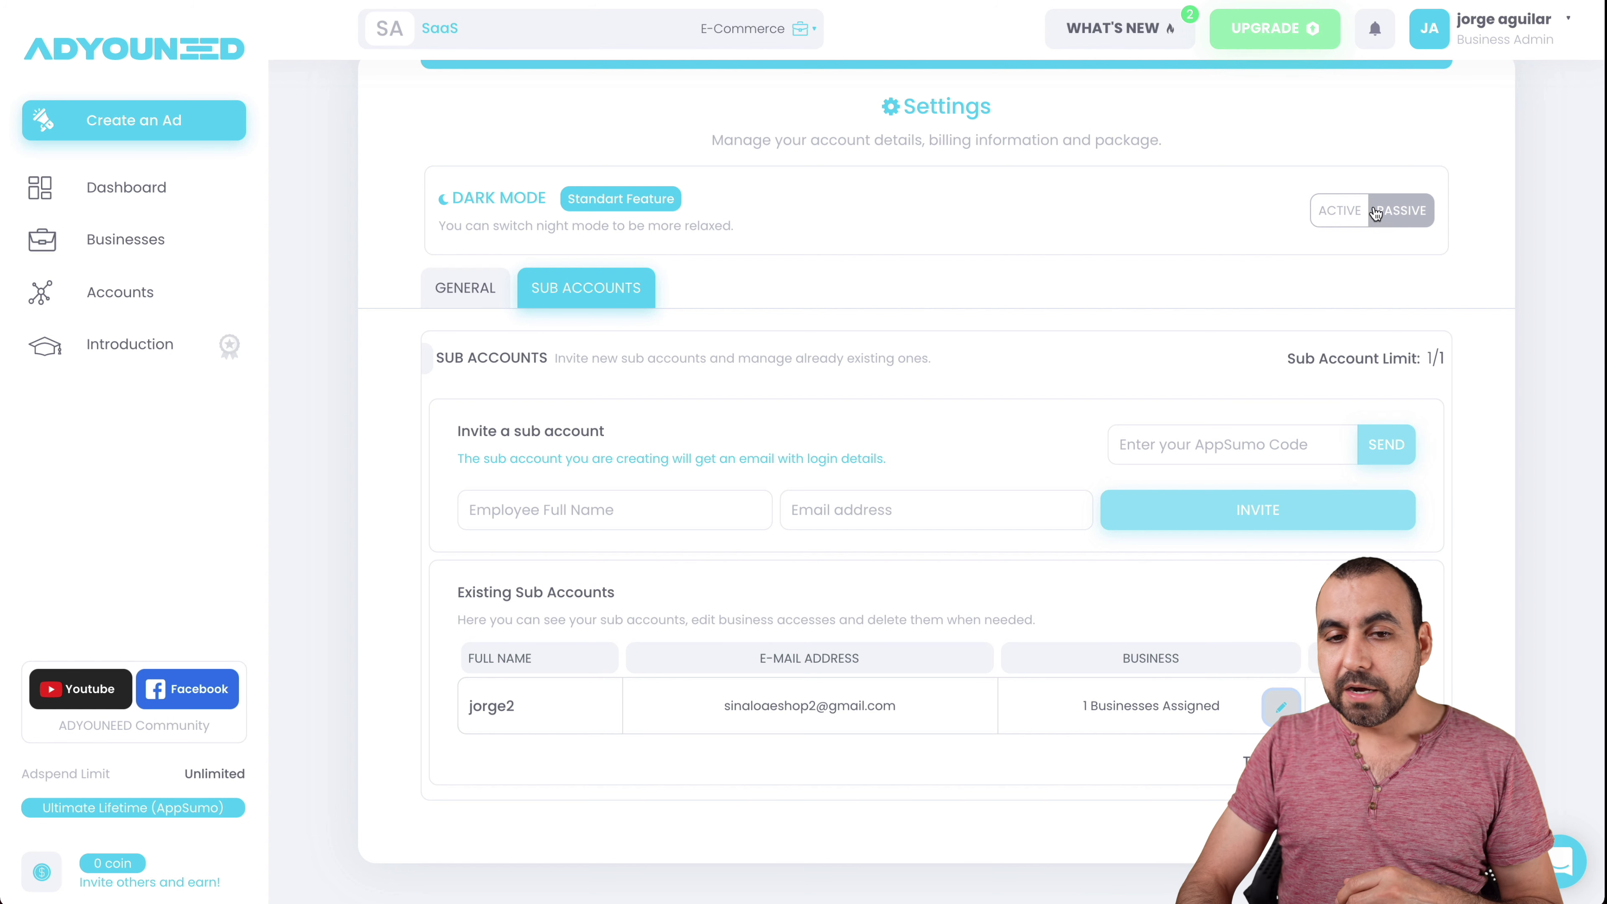
pyautogui.click(1318, 217)
pyautogui.scroll(1, 1177, 252)
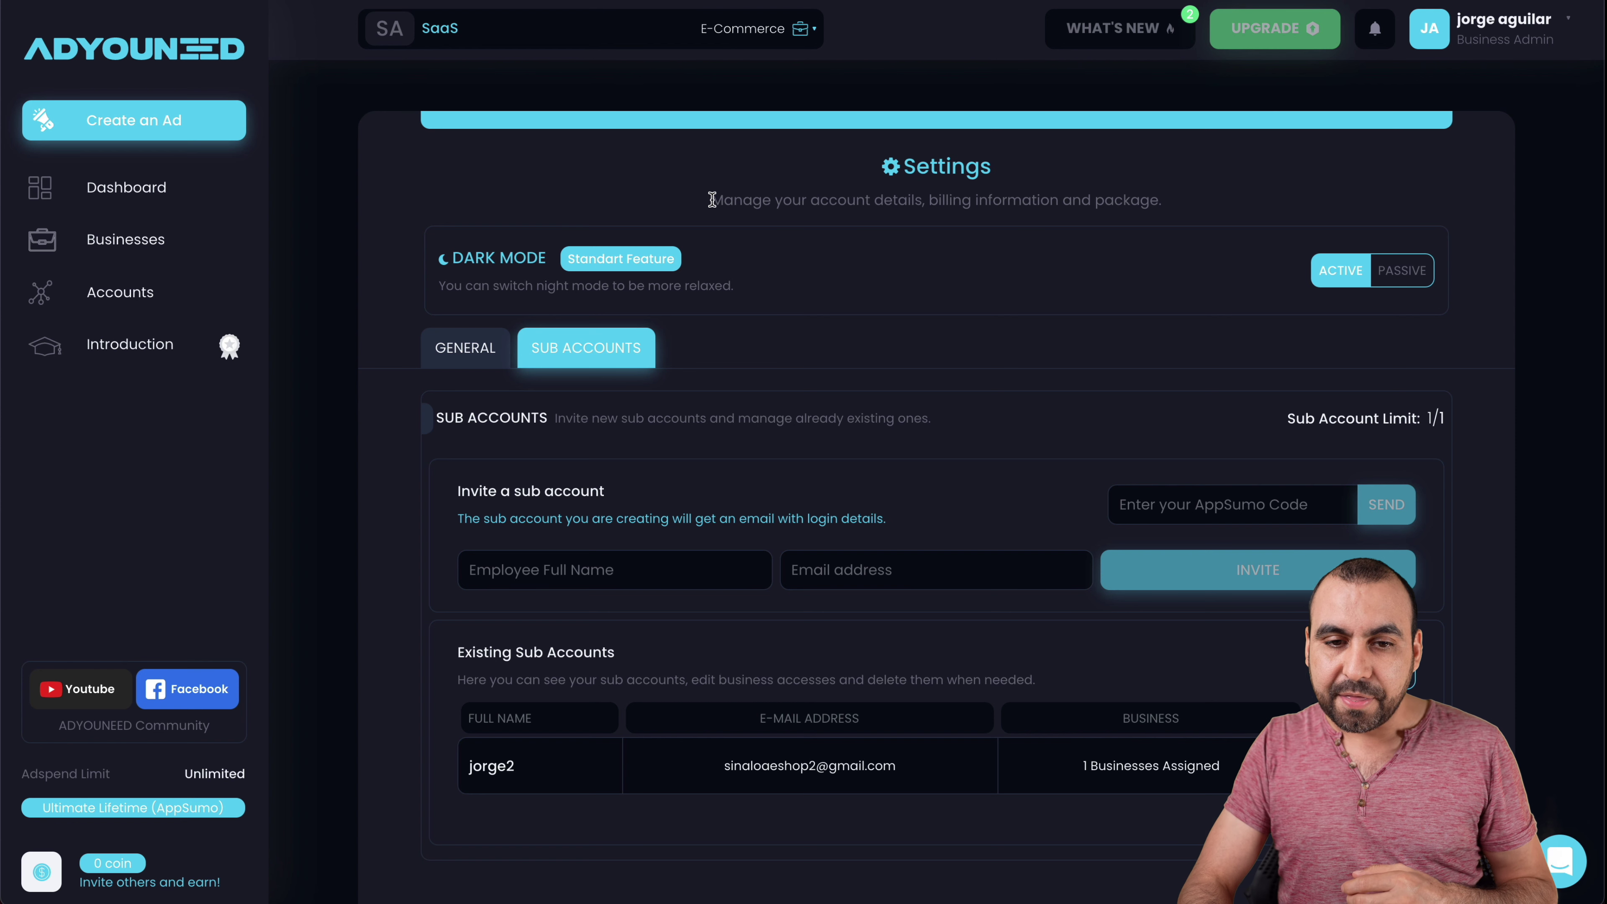
pyautogui.moveTo(711, 200); pyautogui.dragTo(1150, 202)
pyautogui.doubleClick(1149, 201)
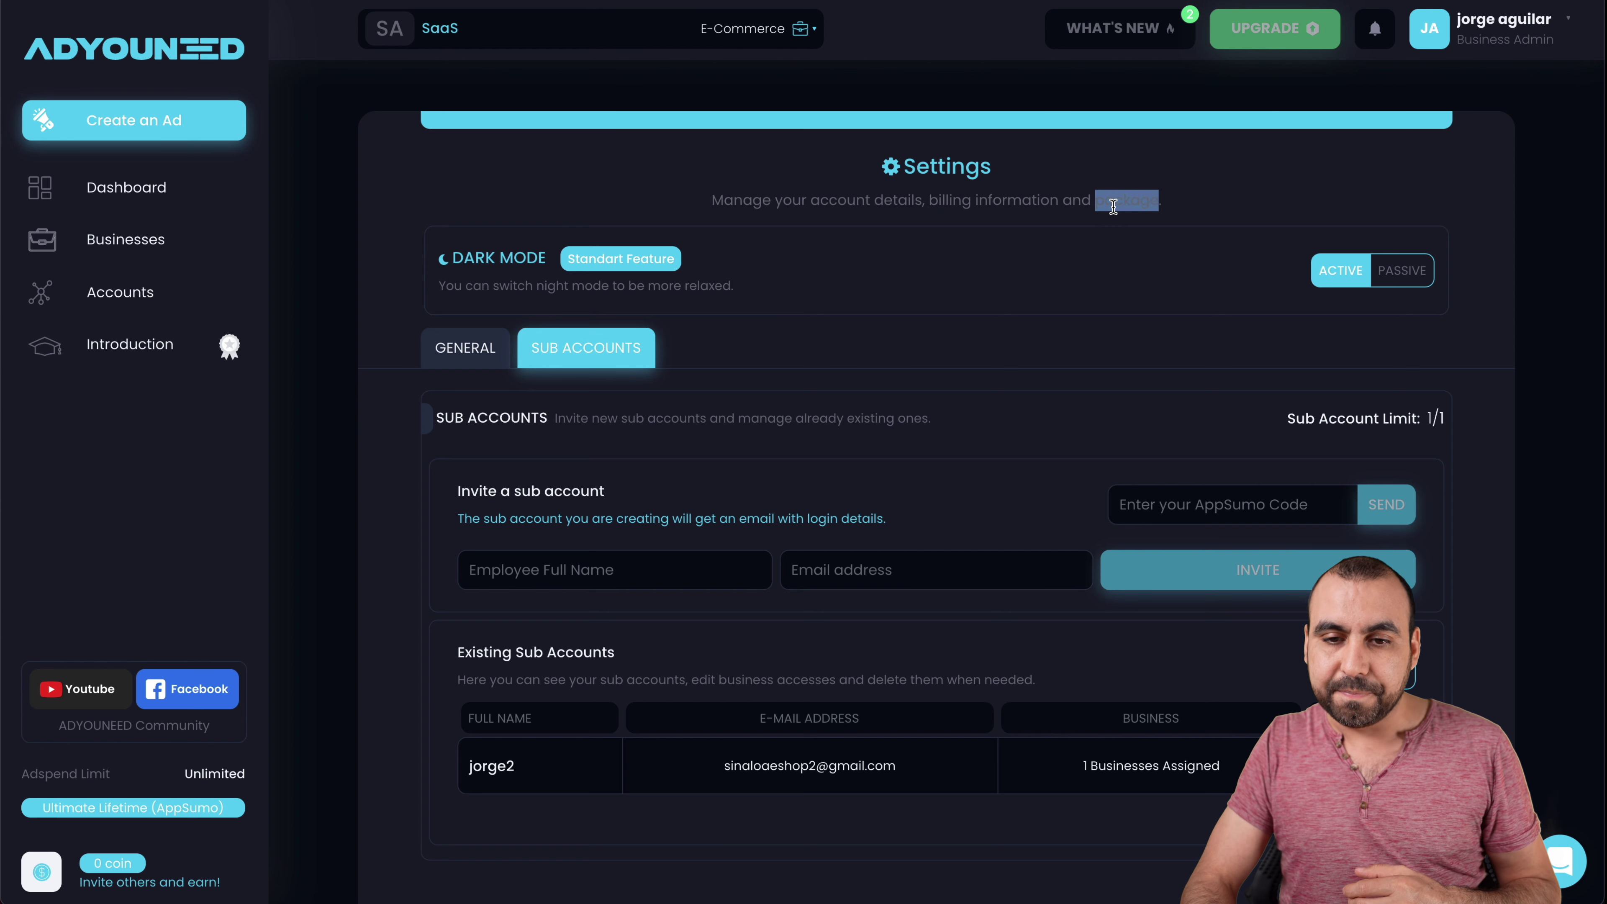
pyautogui.click(1093, 266)
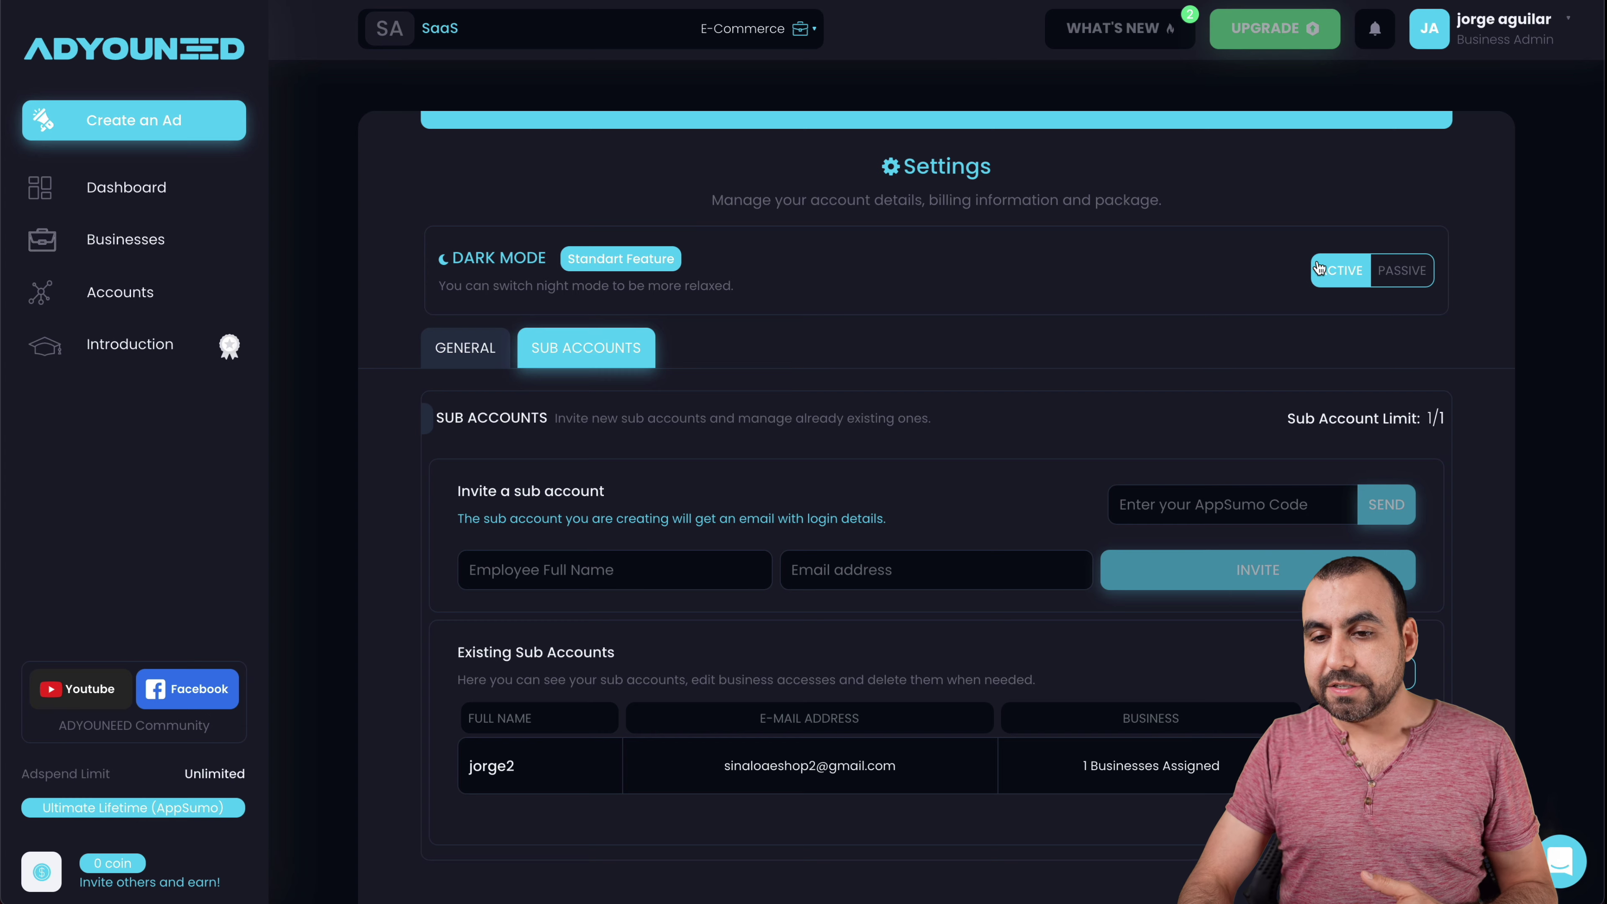
pyautogui.click(1387, 272)
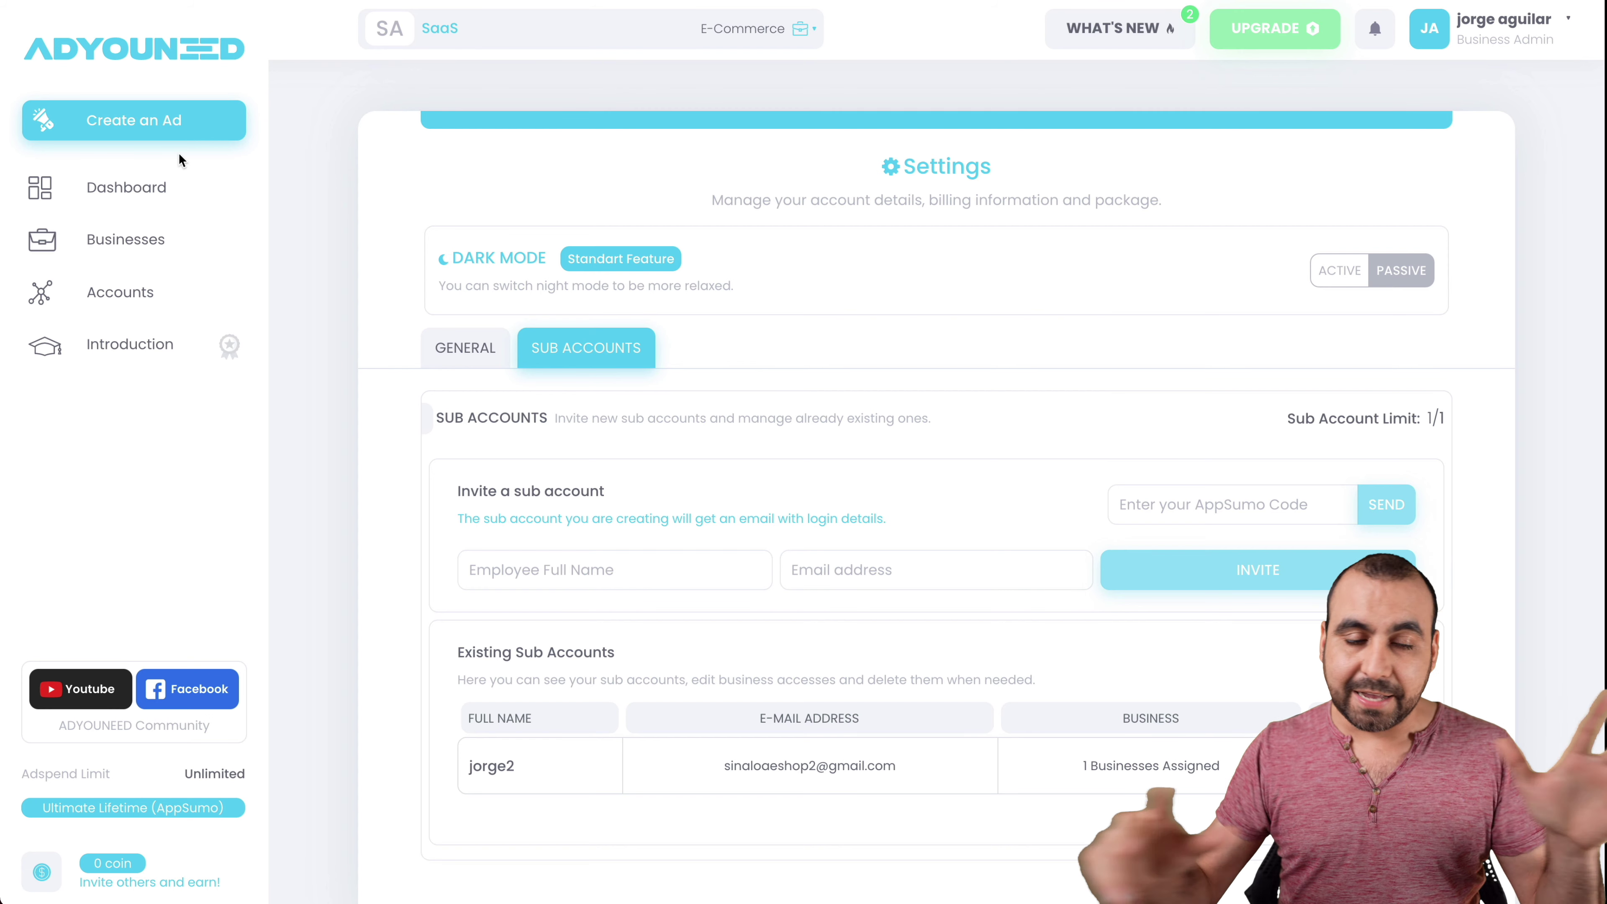
# - Create a new ad that advertises on both Facebook and Instagram
pyautogui.click(166, 133)
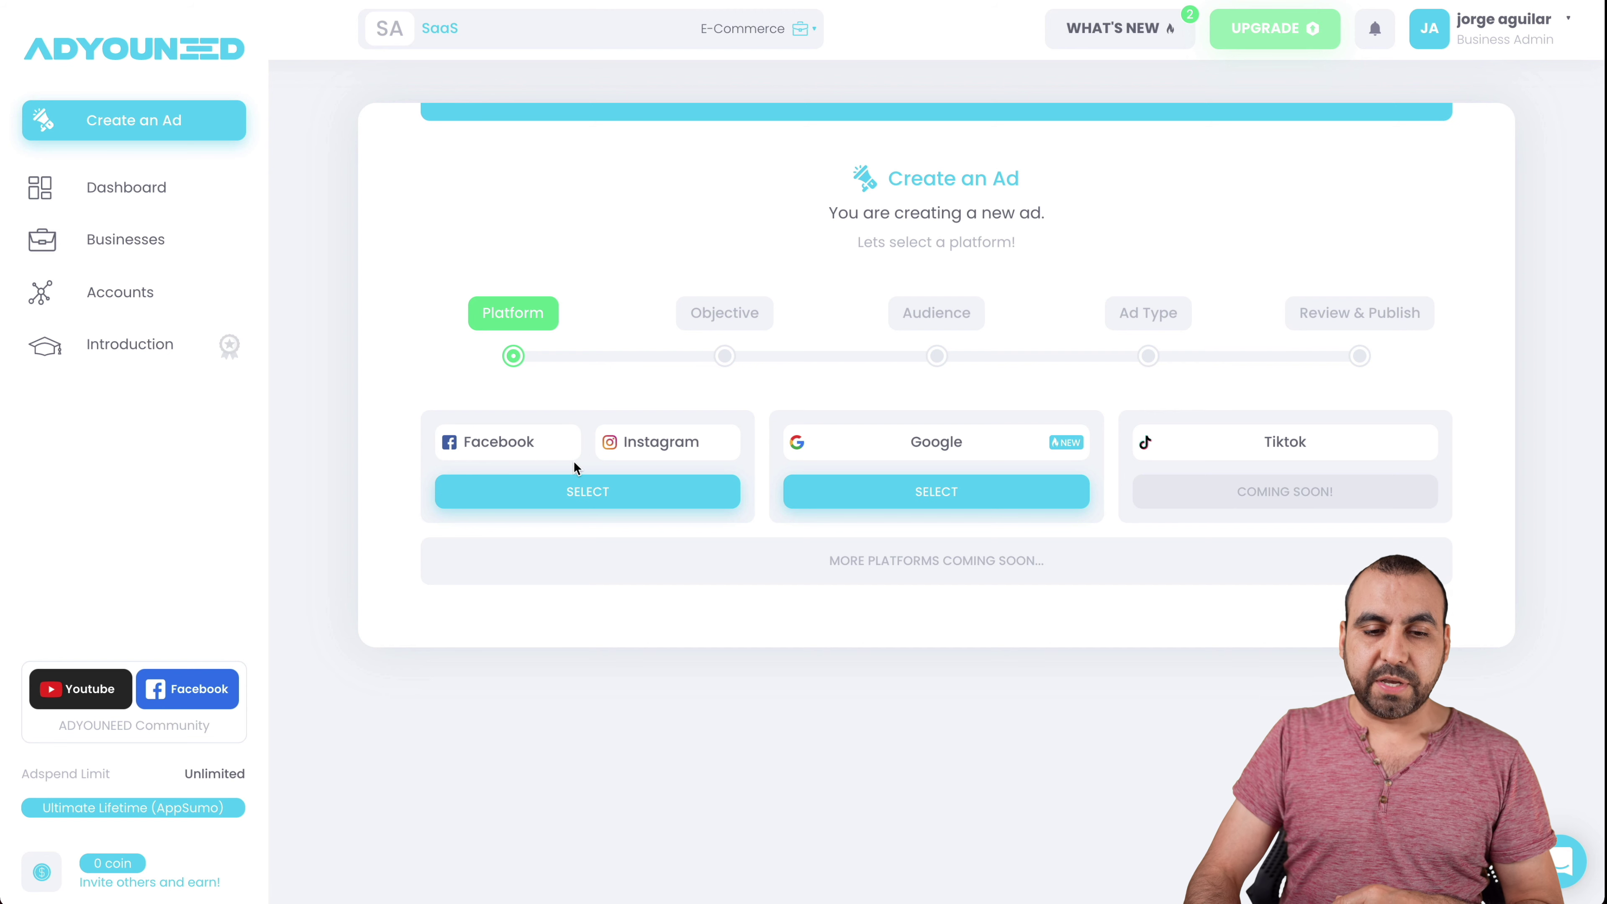
pyautogui.click(582, 488)
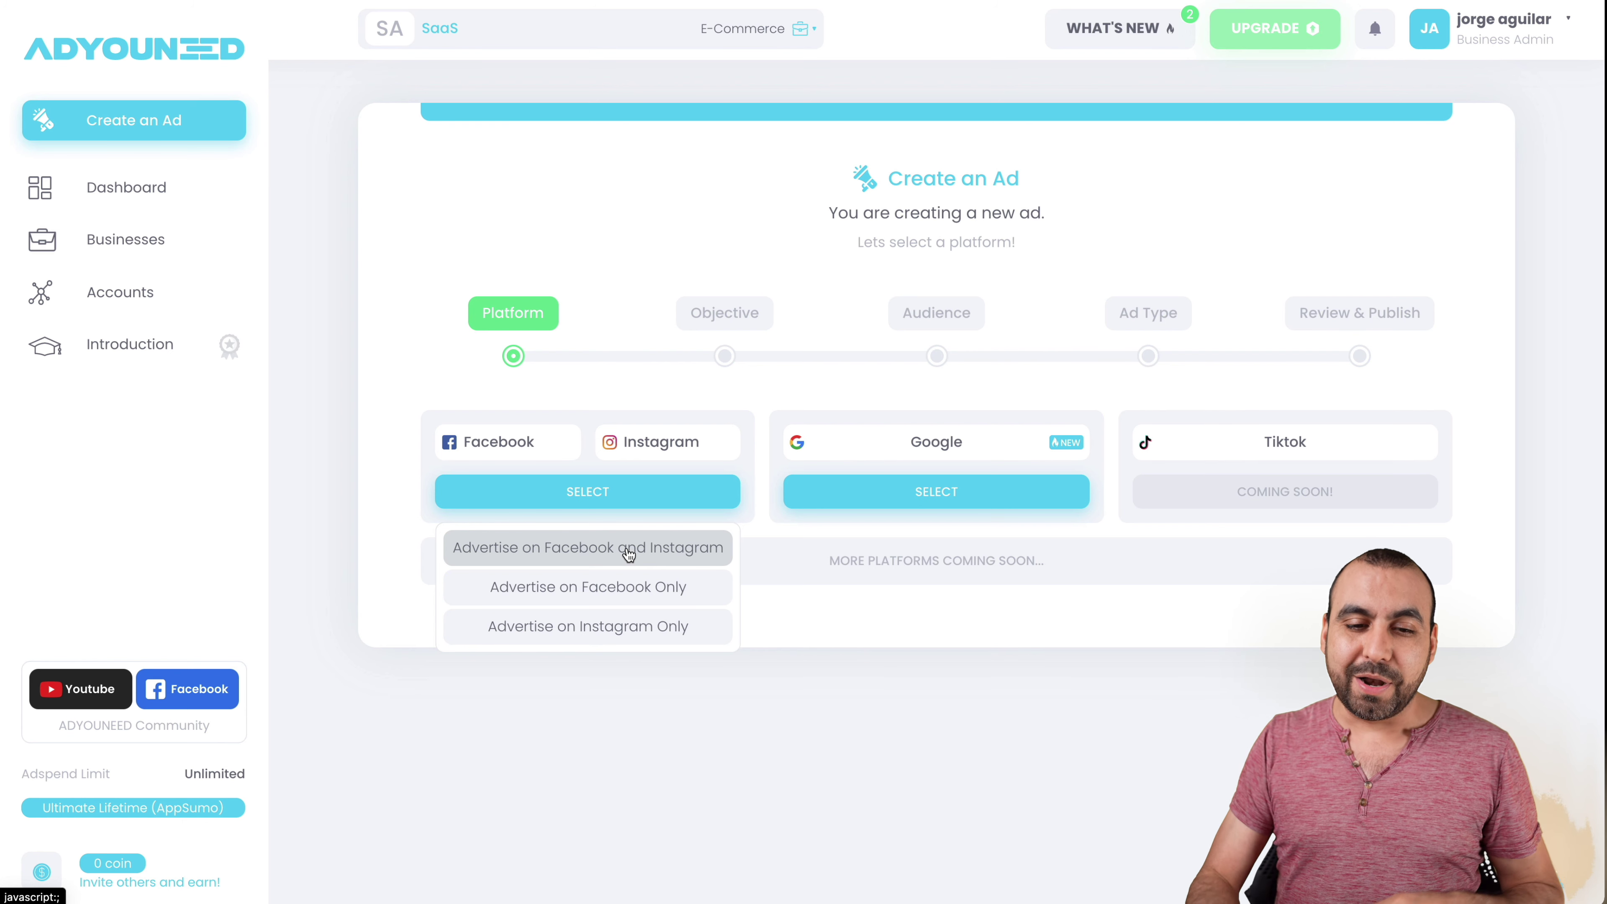
pyautogui.click(598, 549)
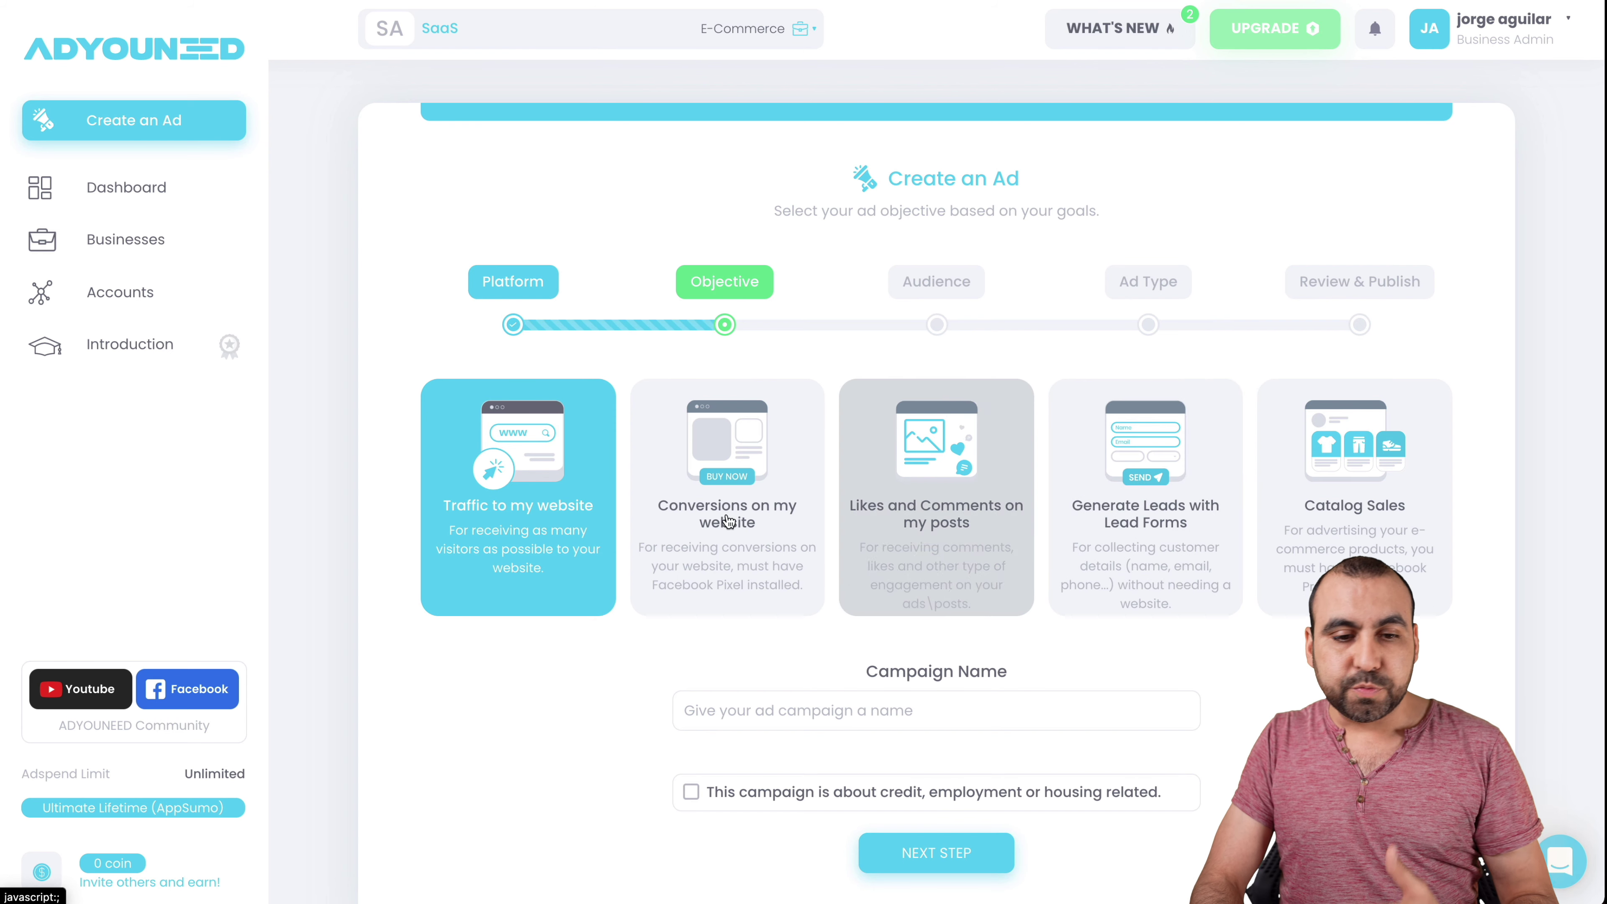
# - Keep Traffic to my website as the objective and continue to the Audience step
pyautogui.scroll(-1, 519, 590)
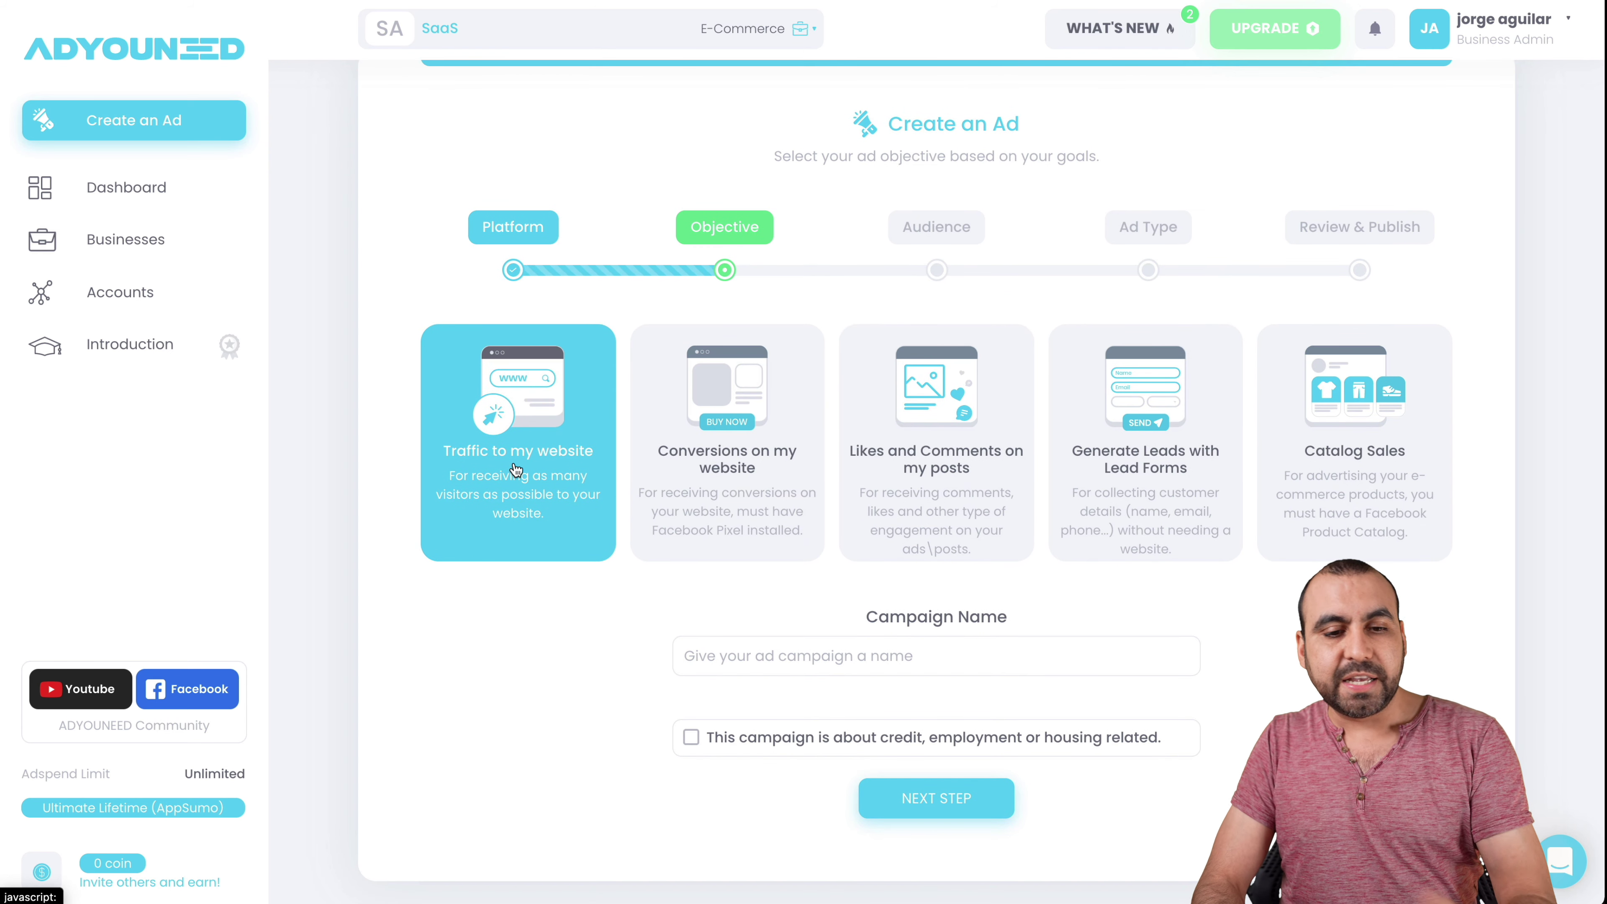
pyautogui.click(936, 798)
pyautogui.scroll(-5, 714, 449)
# - Replace France with United States and United Kingdom as the target locations
pyautogui.click(714, 448)
pyautogui.click(682, 450)
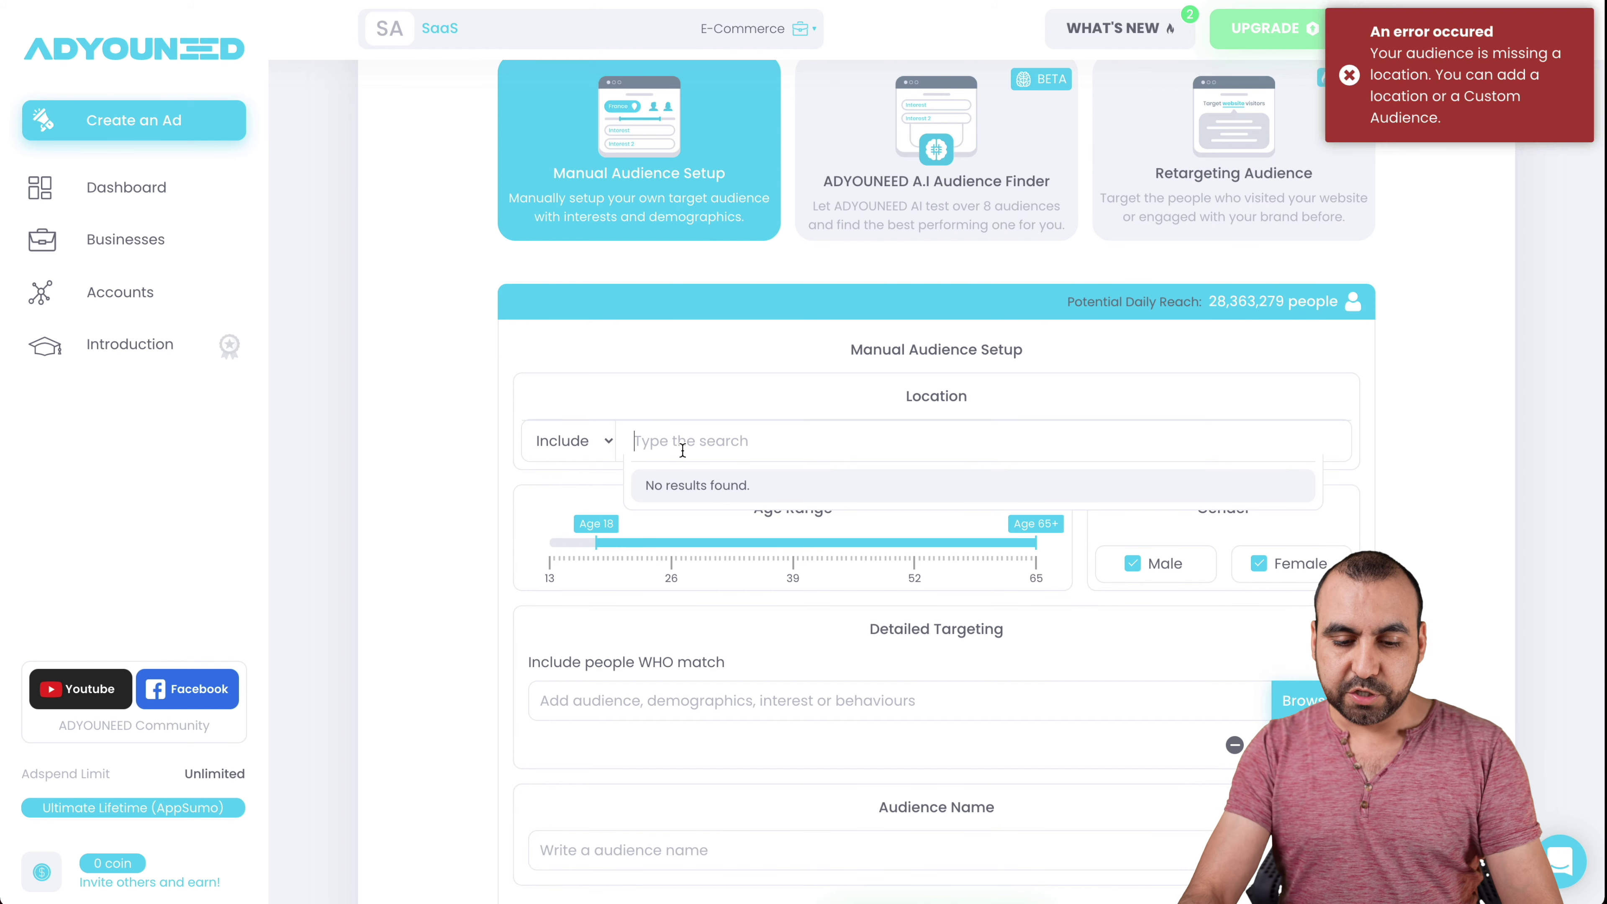
pyautogui.write('united')
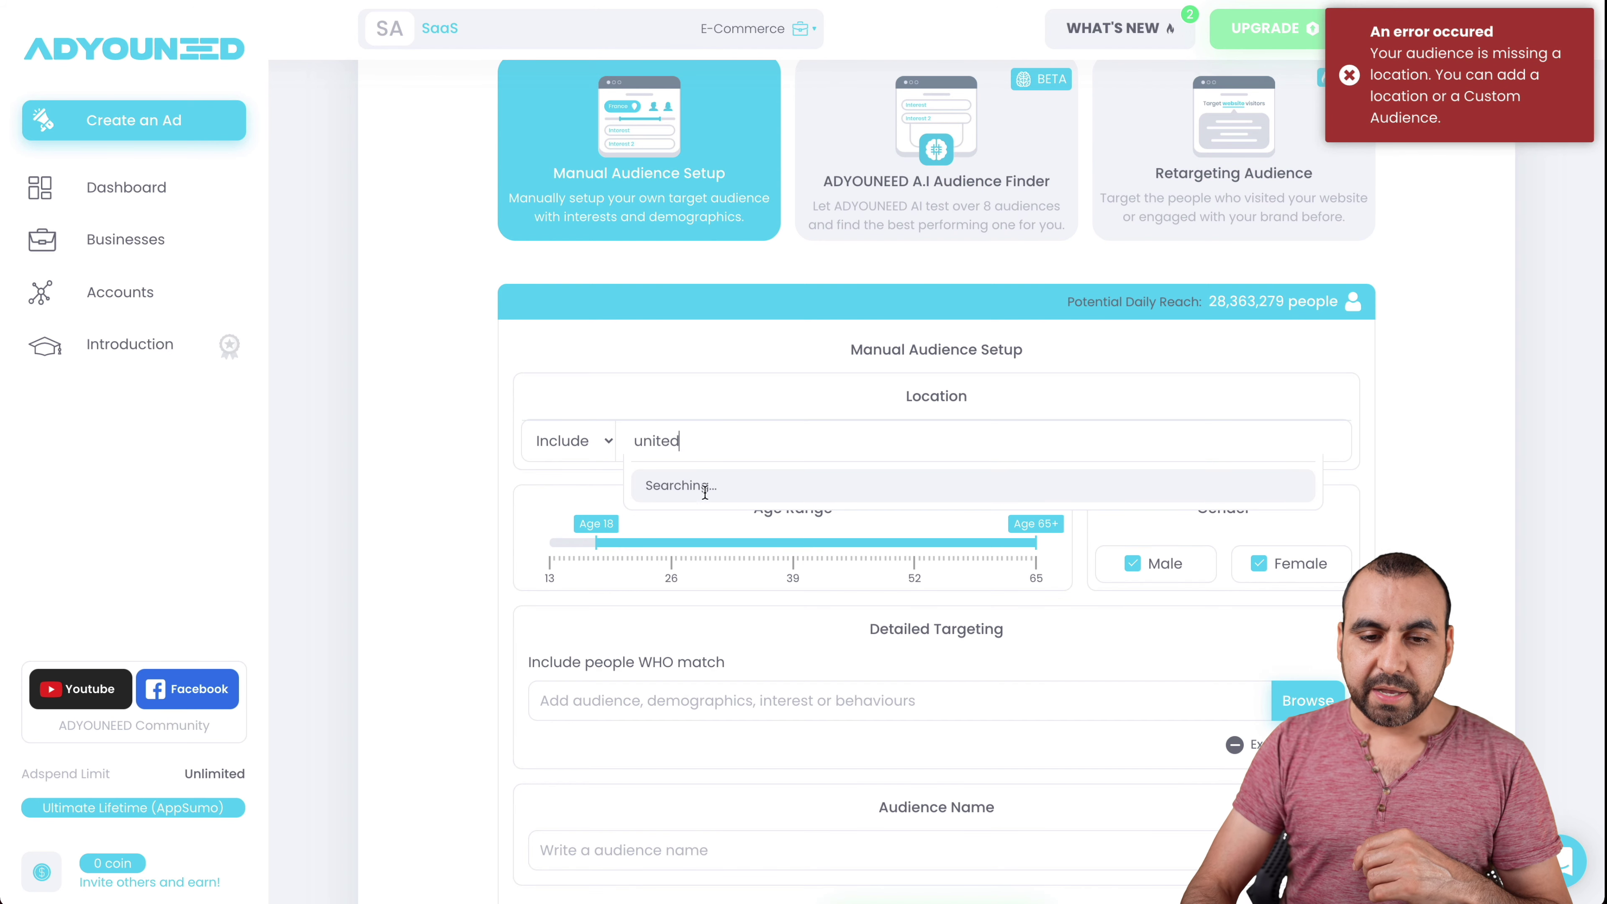
pyautogui.click(735, 523)
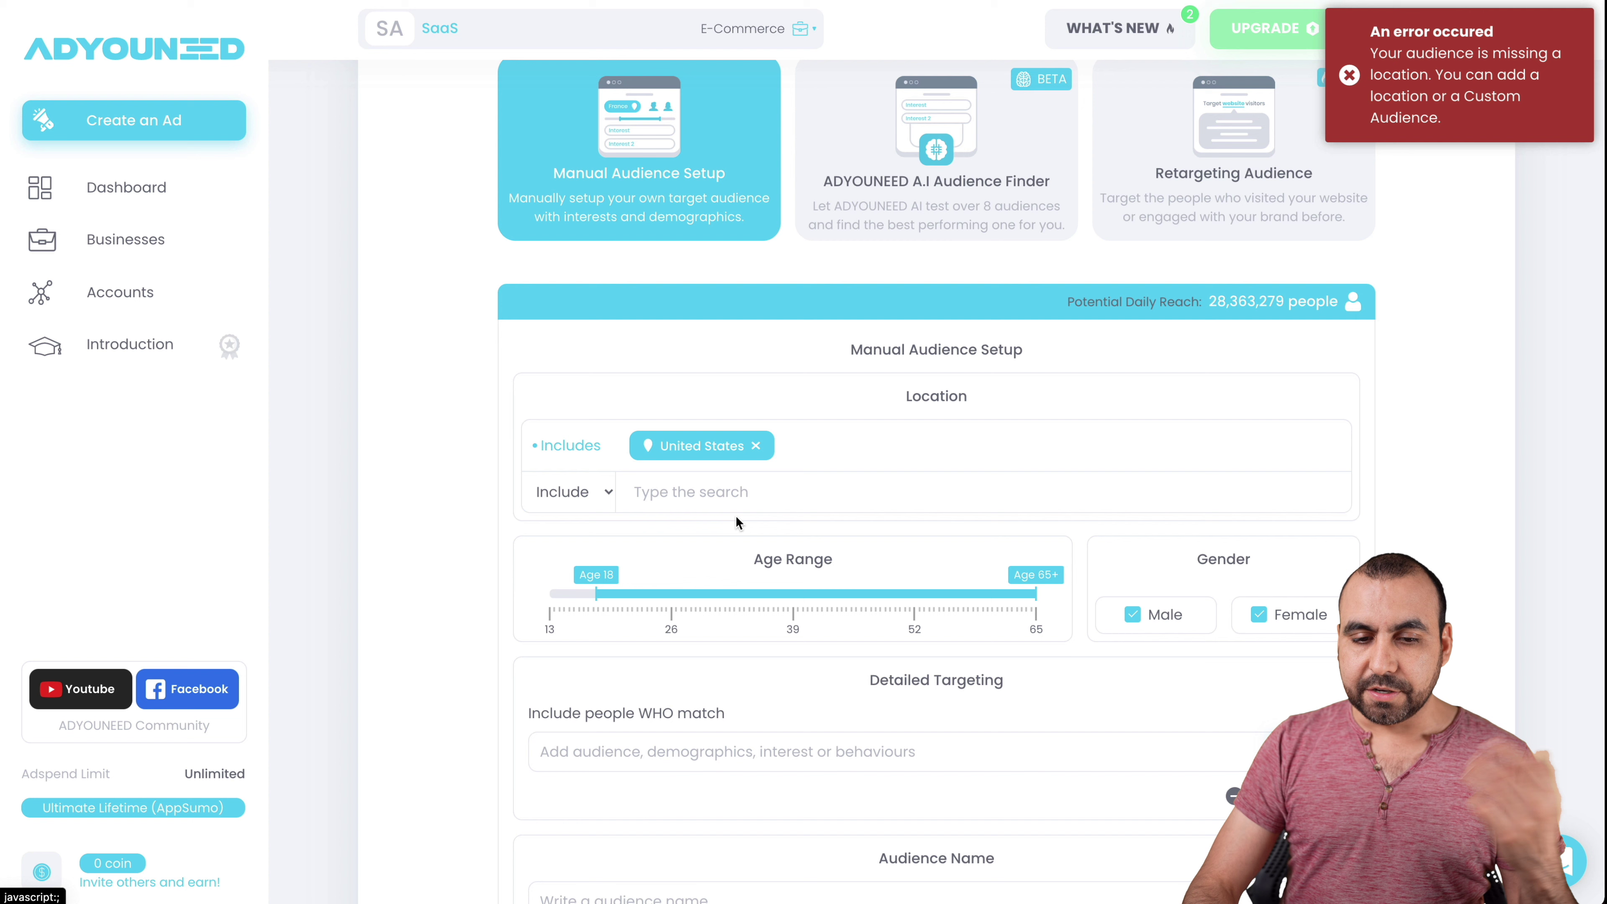
pyautogui.click(785, 488)
pyautogui.write('unite')
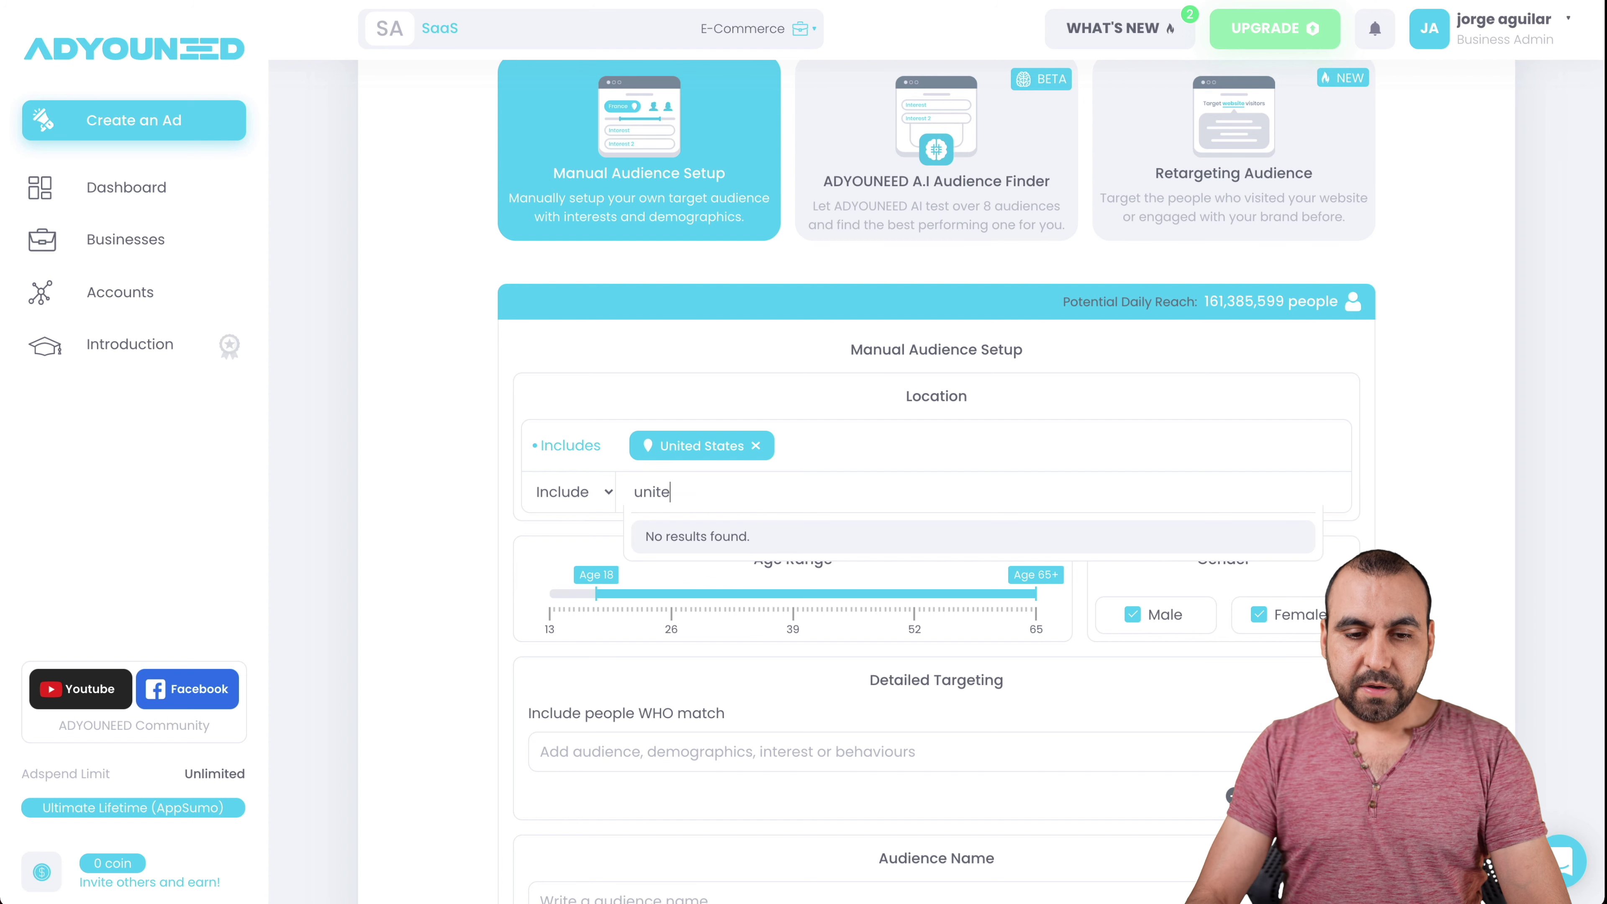
pyautogui.write('d')
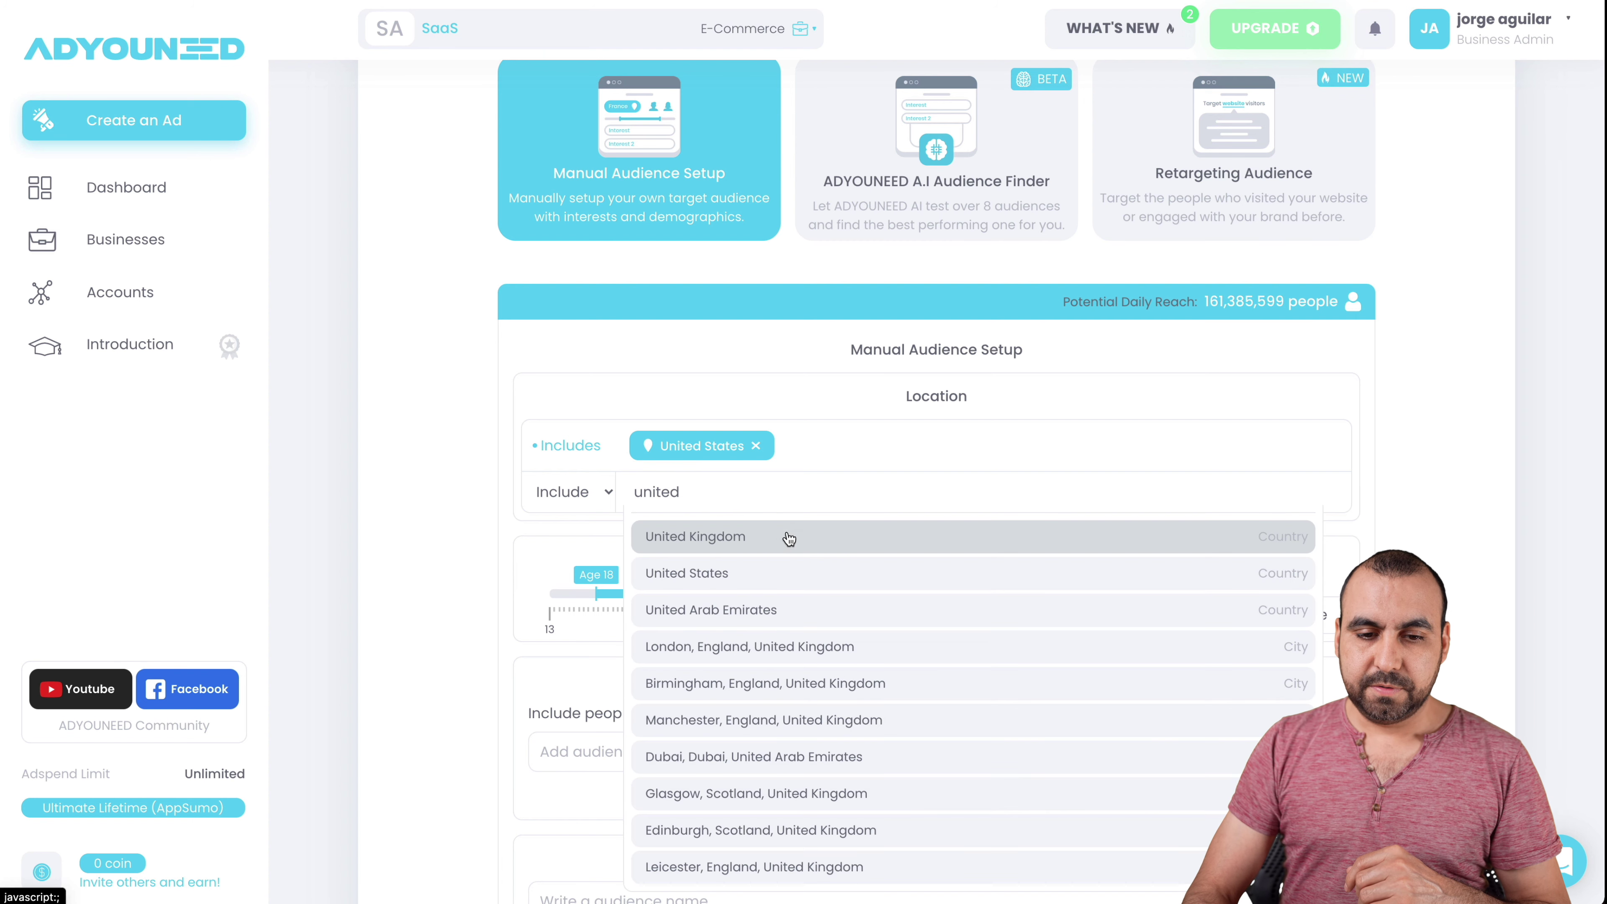
pyautogui.click(787, 536)
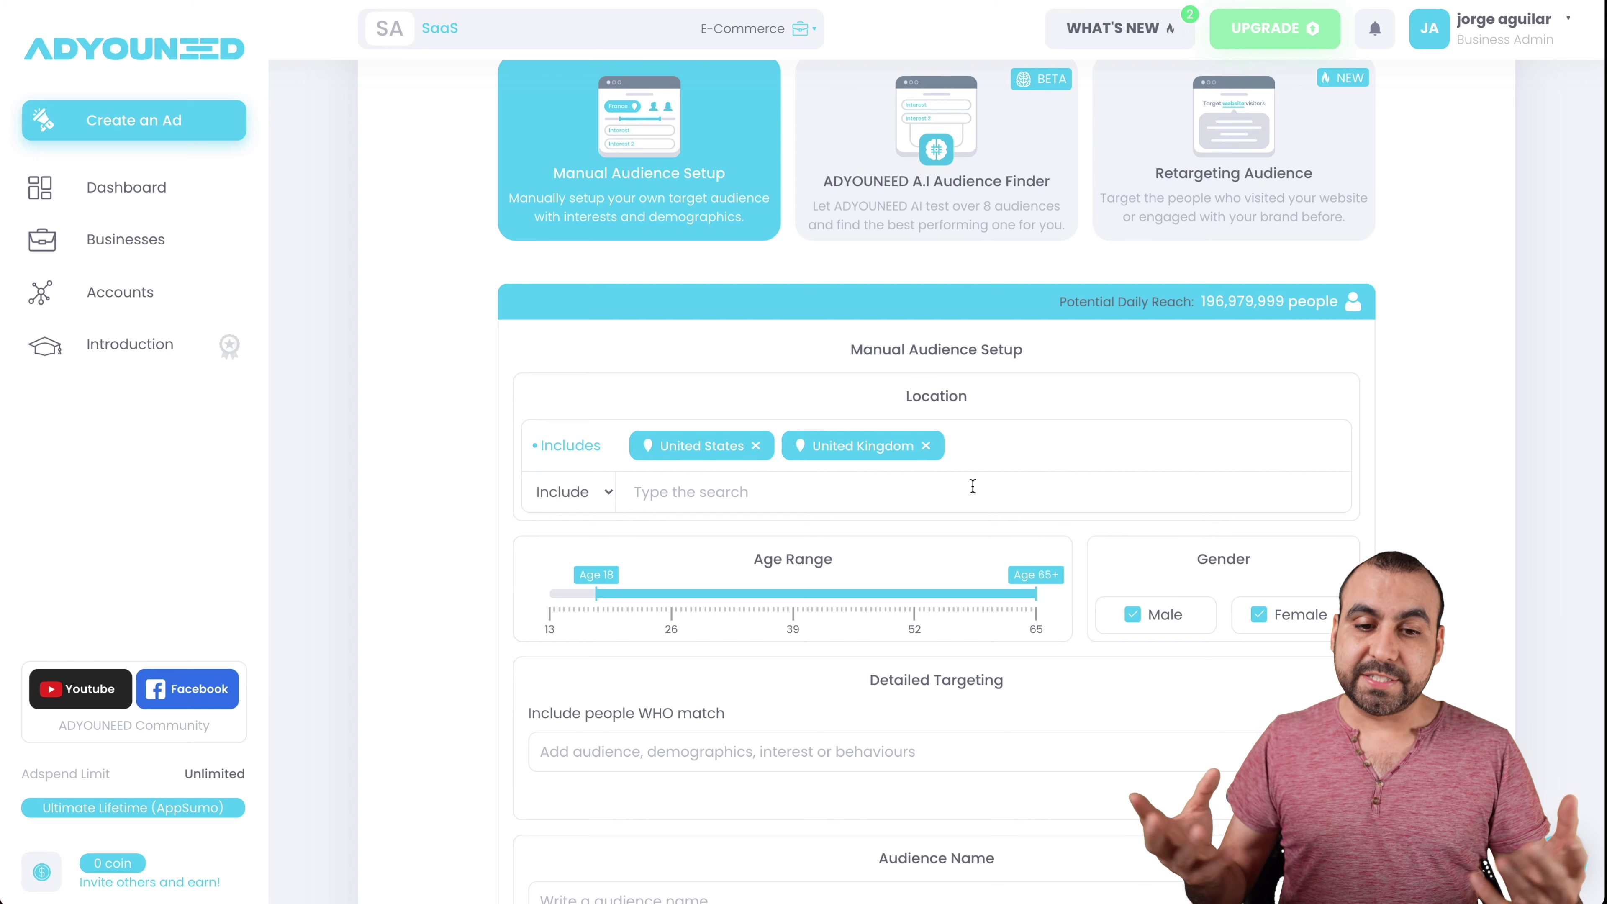
# - Set the audience age range to 47–63
pyautogui.scroll(-1, 972, 486)
pyautogui.scroll(-1, 972, 485)
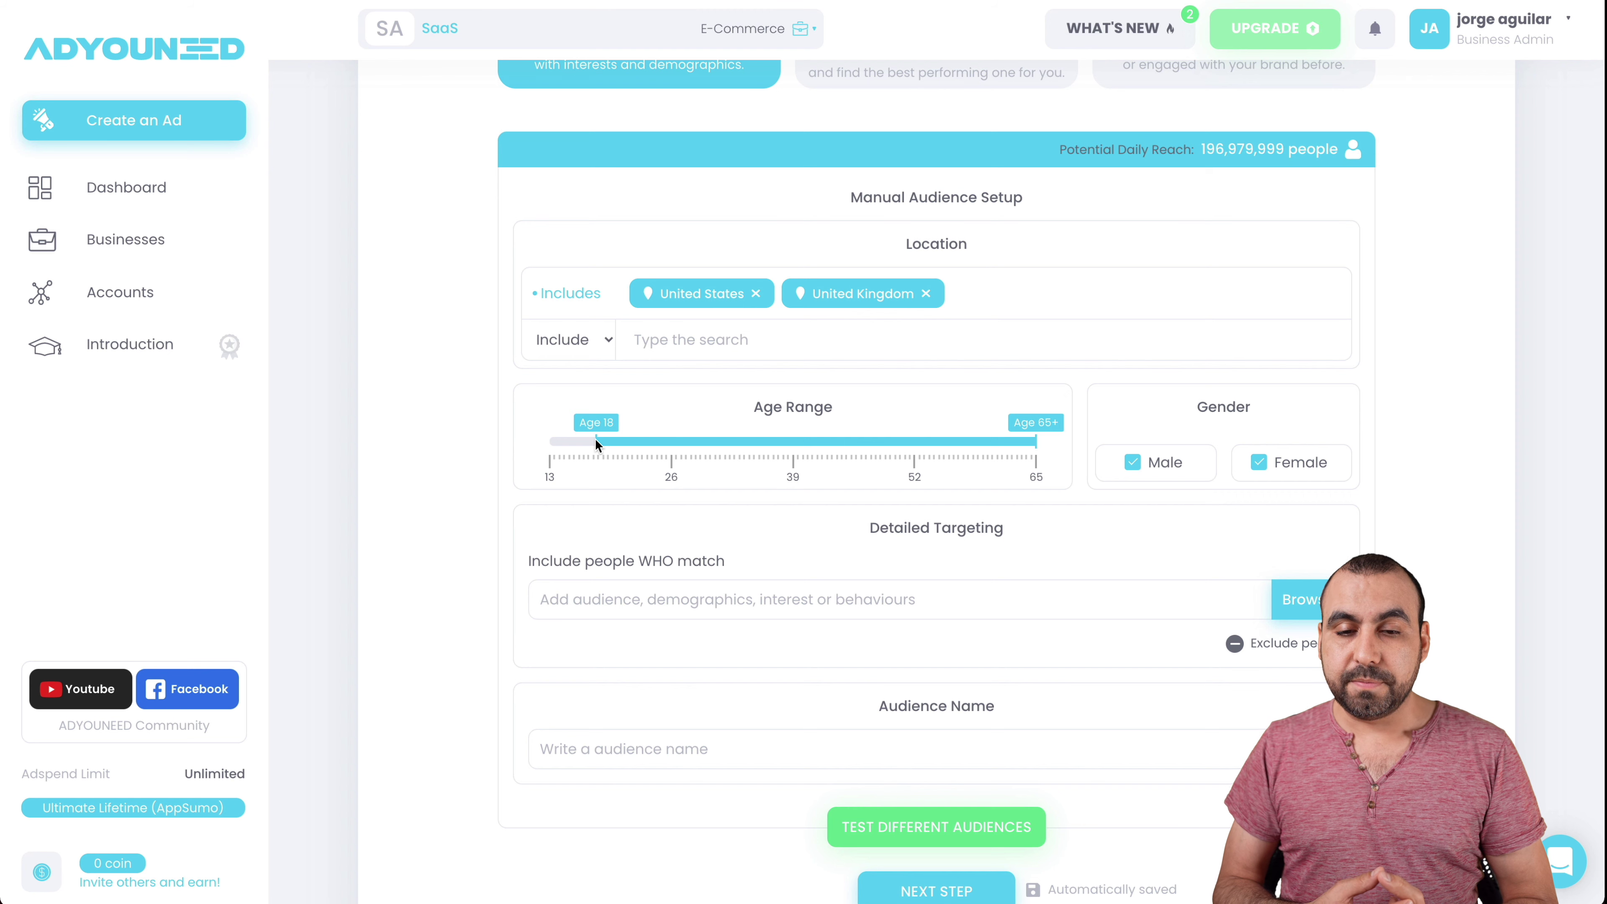
pyautogui.moveTo(595, 439); pyautogui.dragTo(871, 471)
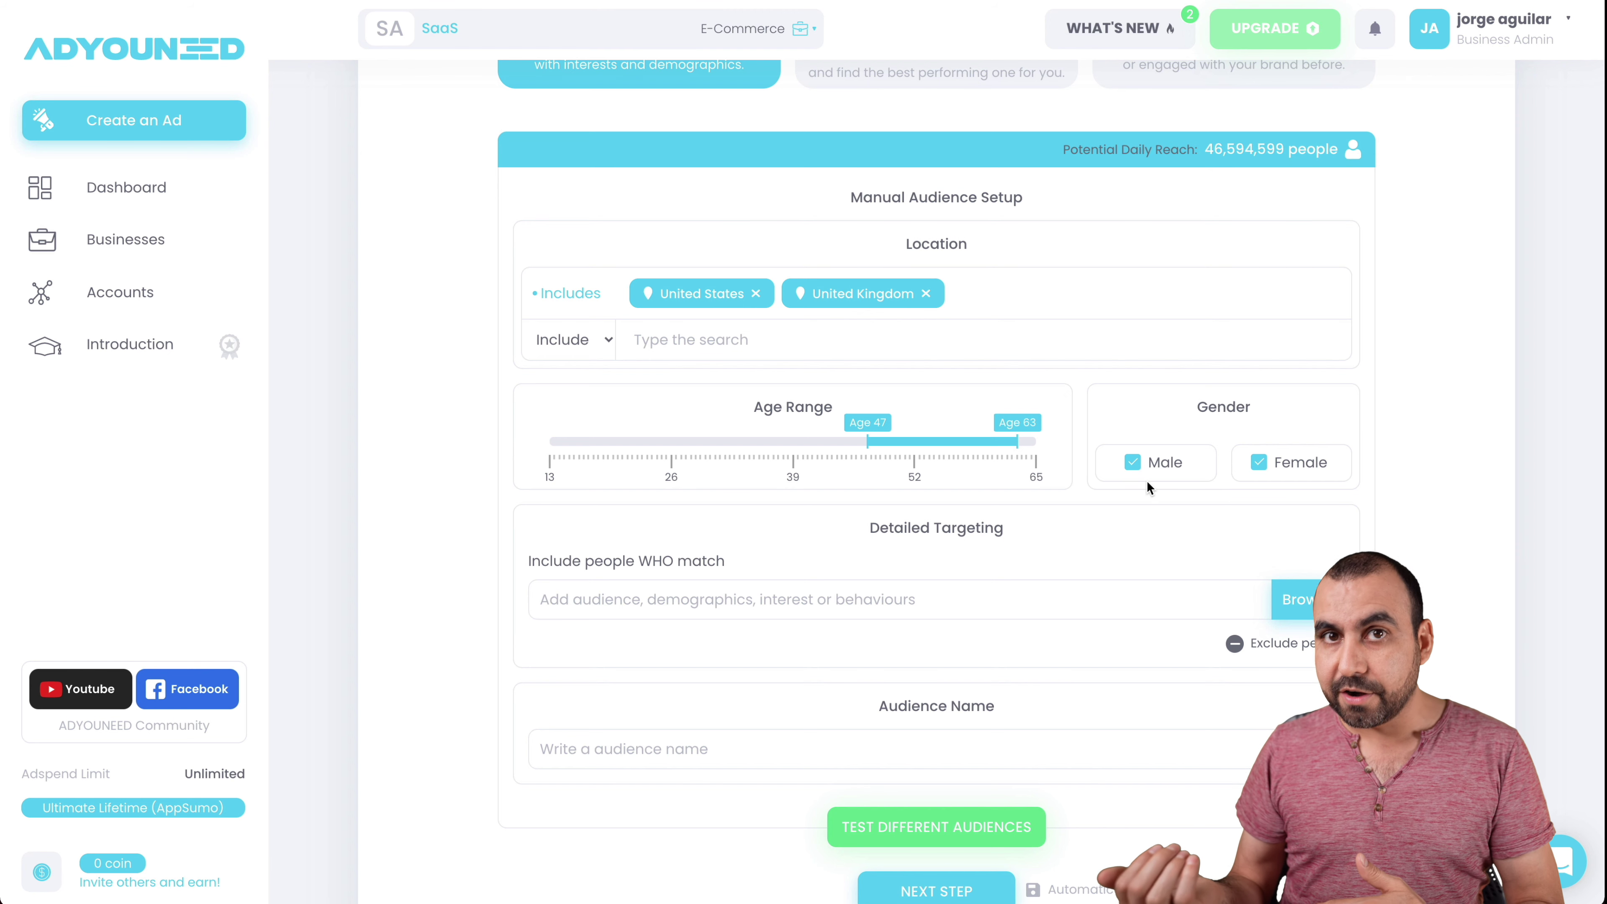
pyautogui.scroll(-2, 1146, 480)
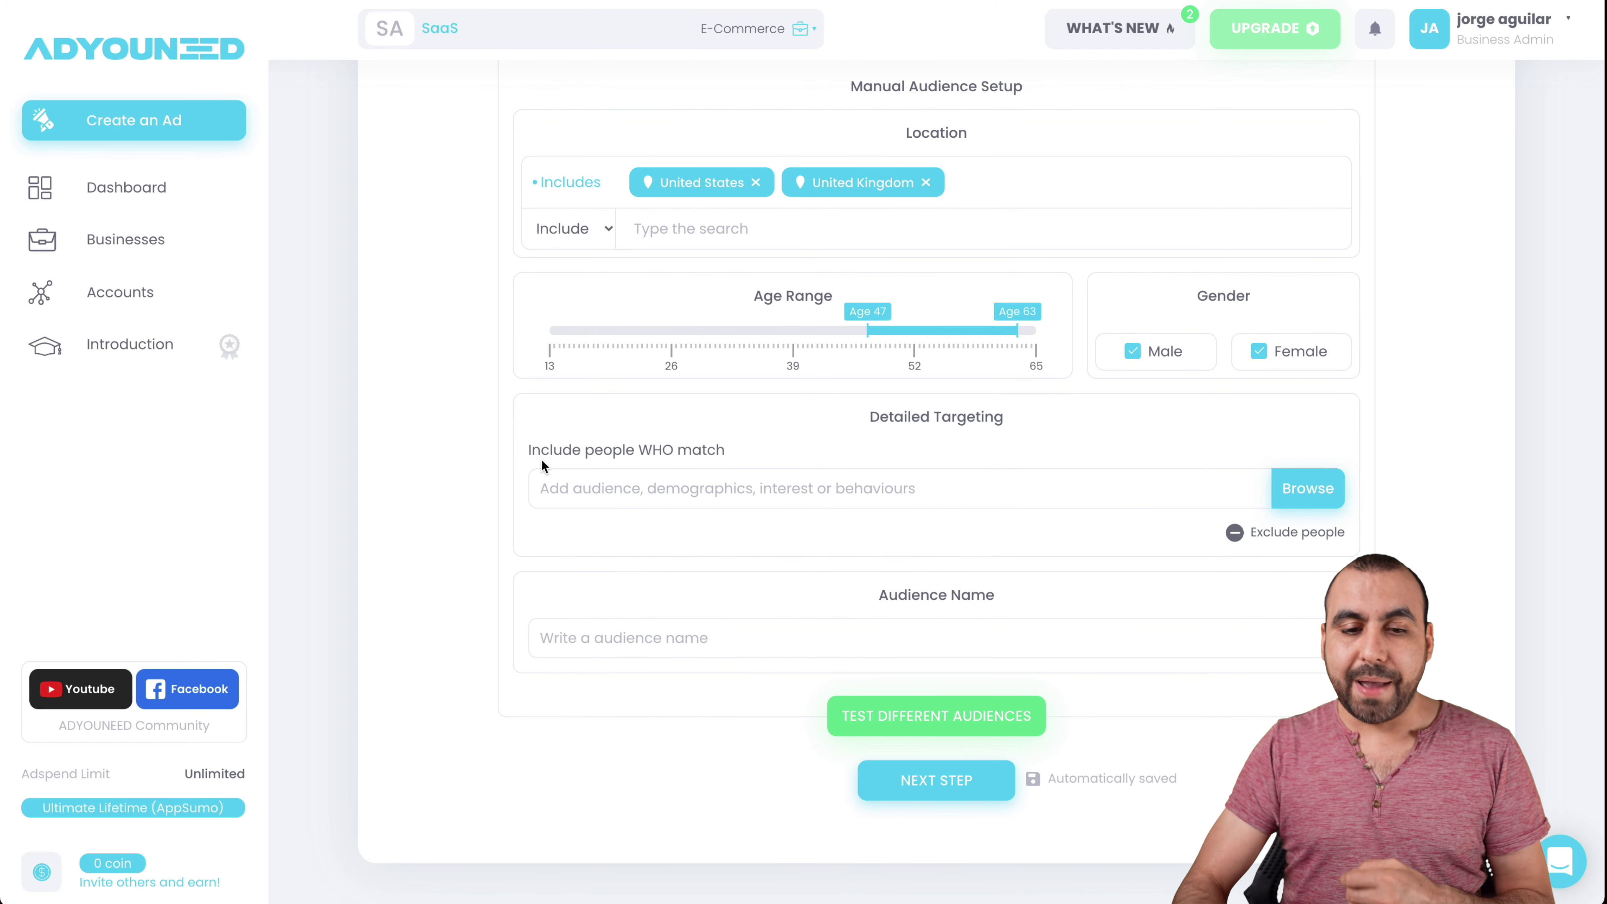
# - Browse the detailed targeting suggestions and try, then clear, a 'vitamins' search
pyautogui.click(639, 487)
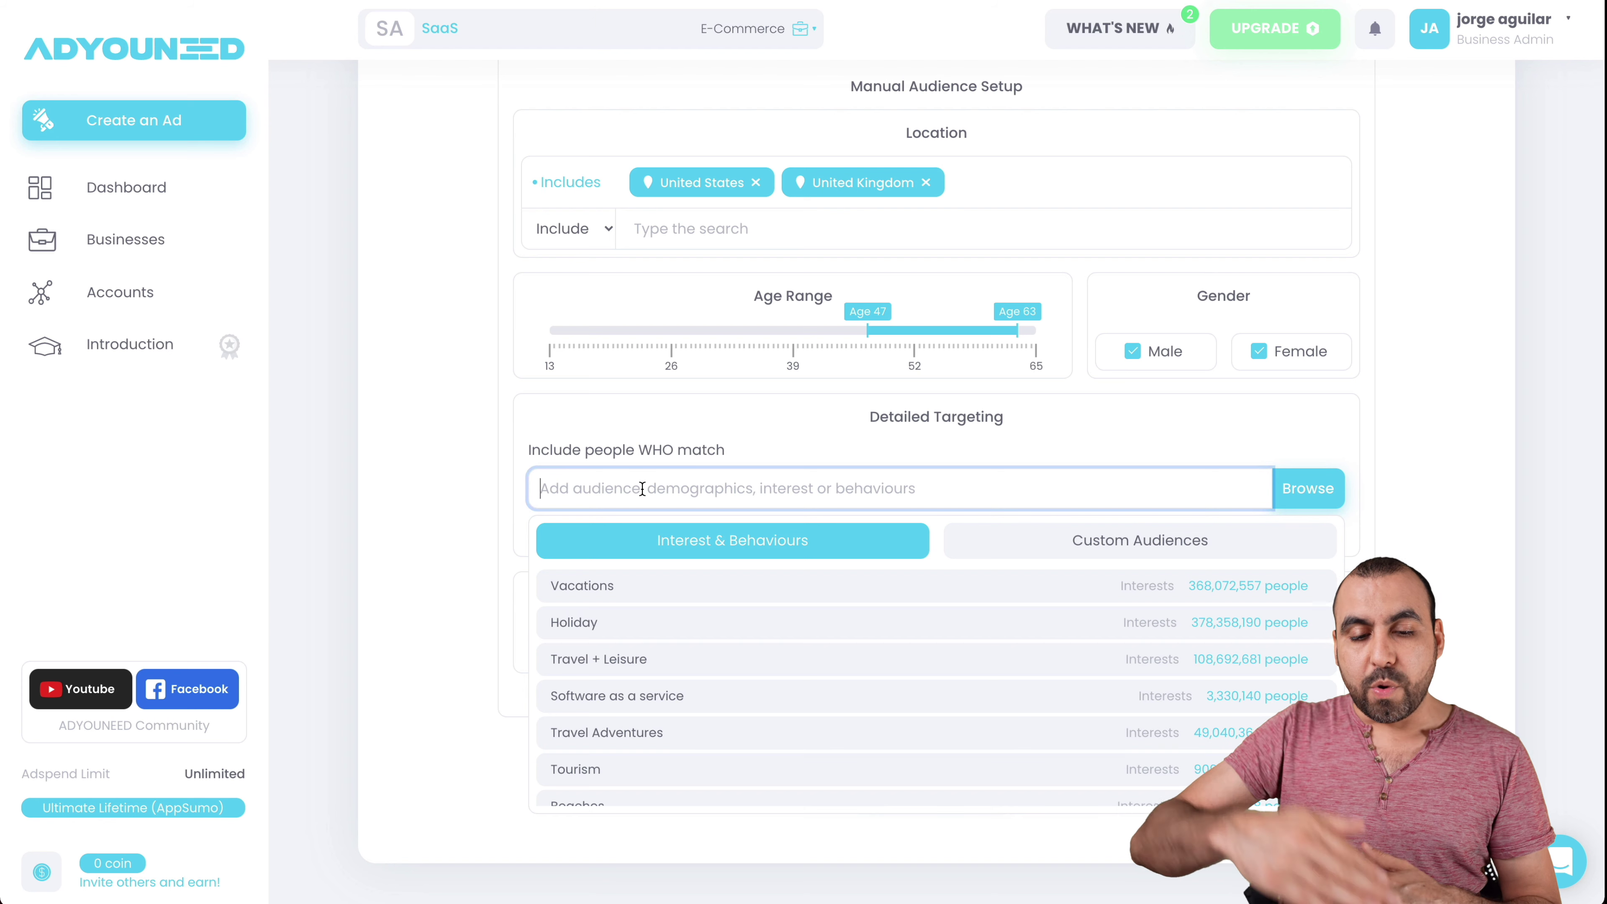
pyautogui.scroll(-2, 736, 706)
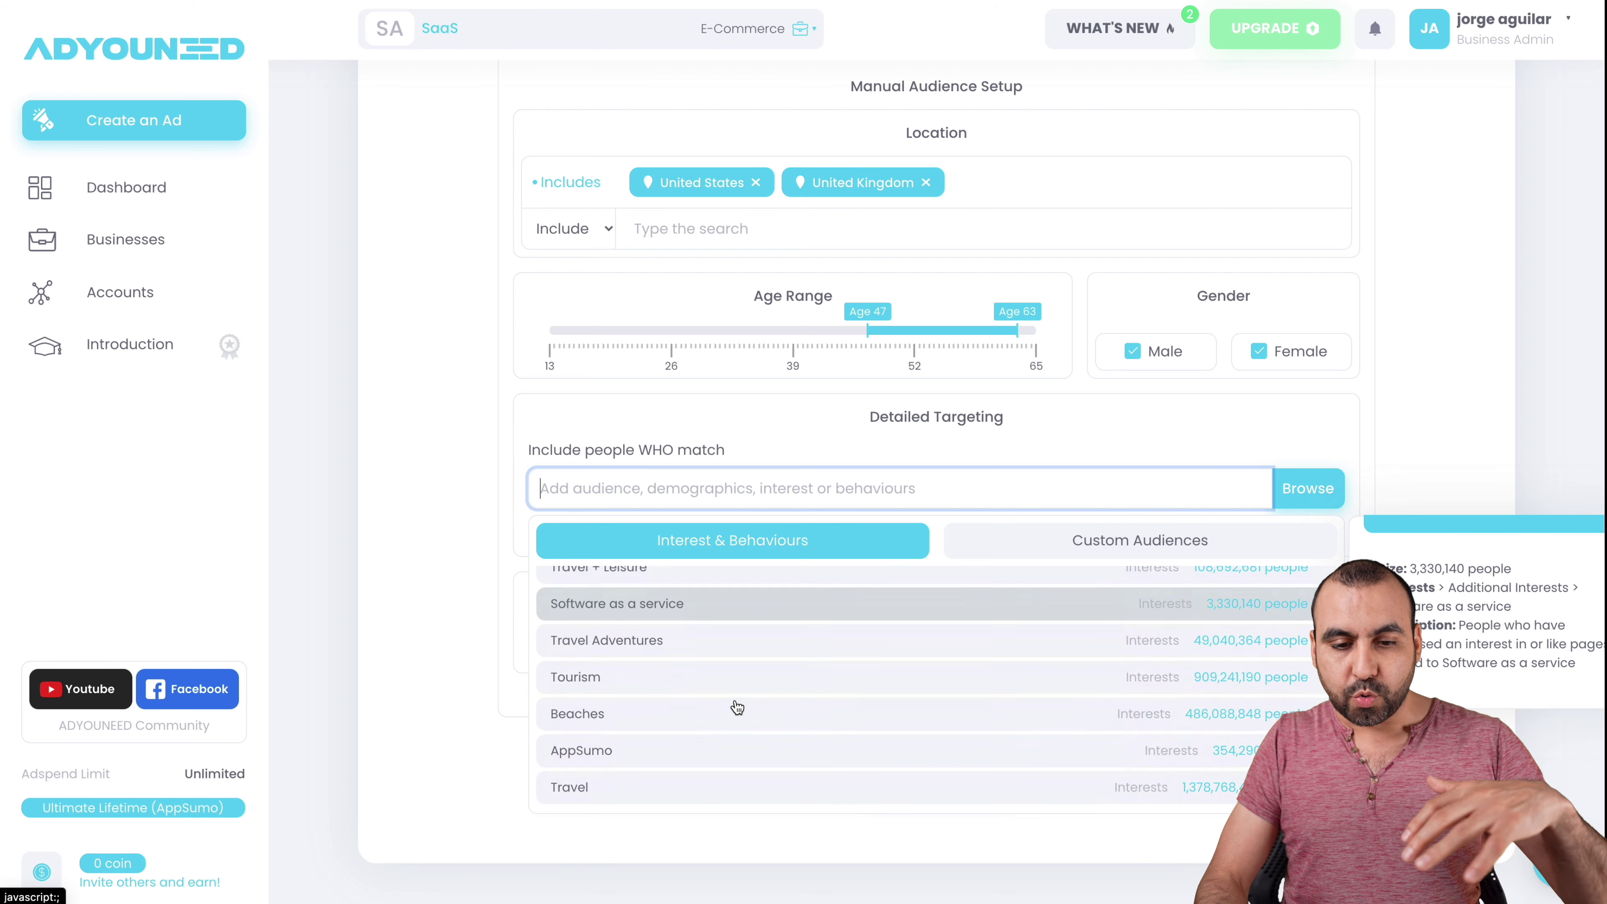
pyautogui.scroll(2, 736, 707)
pyautogui.scroll(-1, 736, 707)
pyautogui.scroll(1, 735, 639)
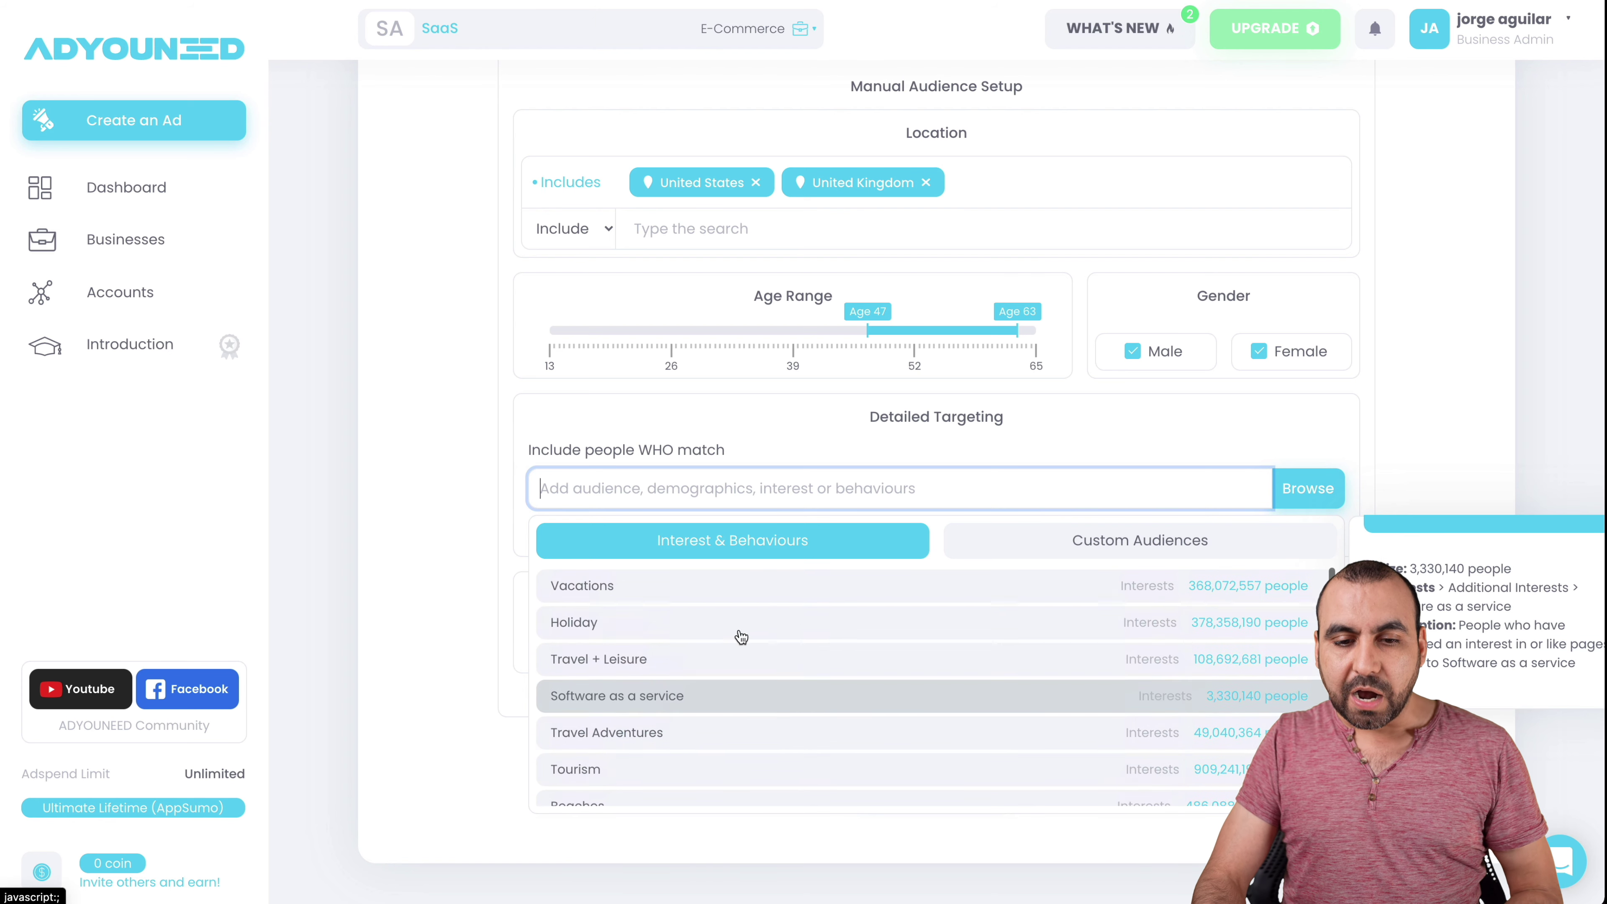
pyautogui.click(709, 491)
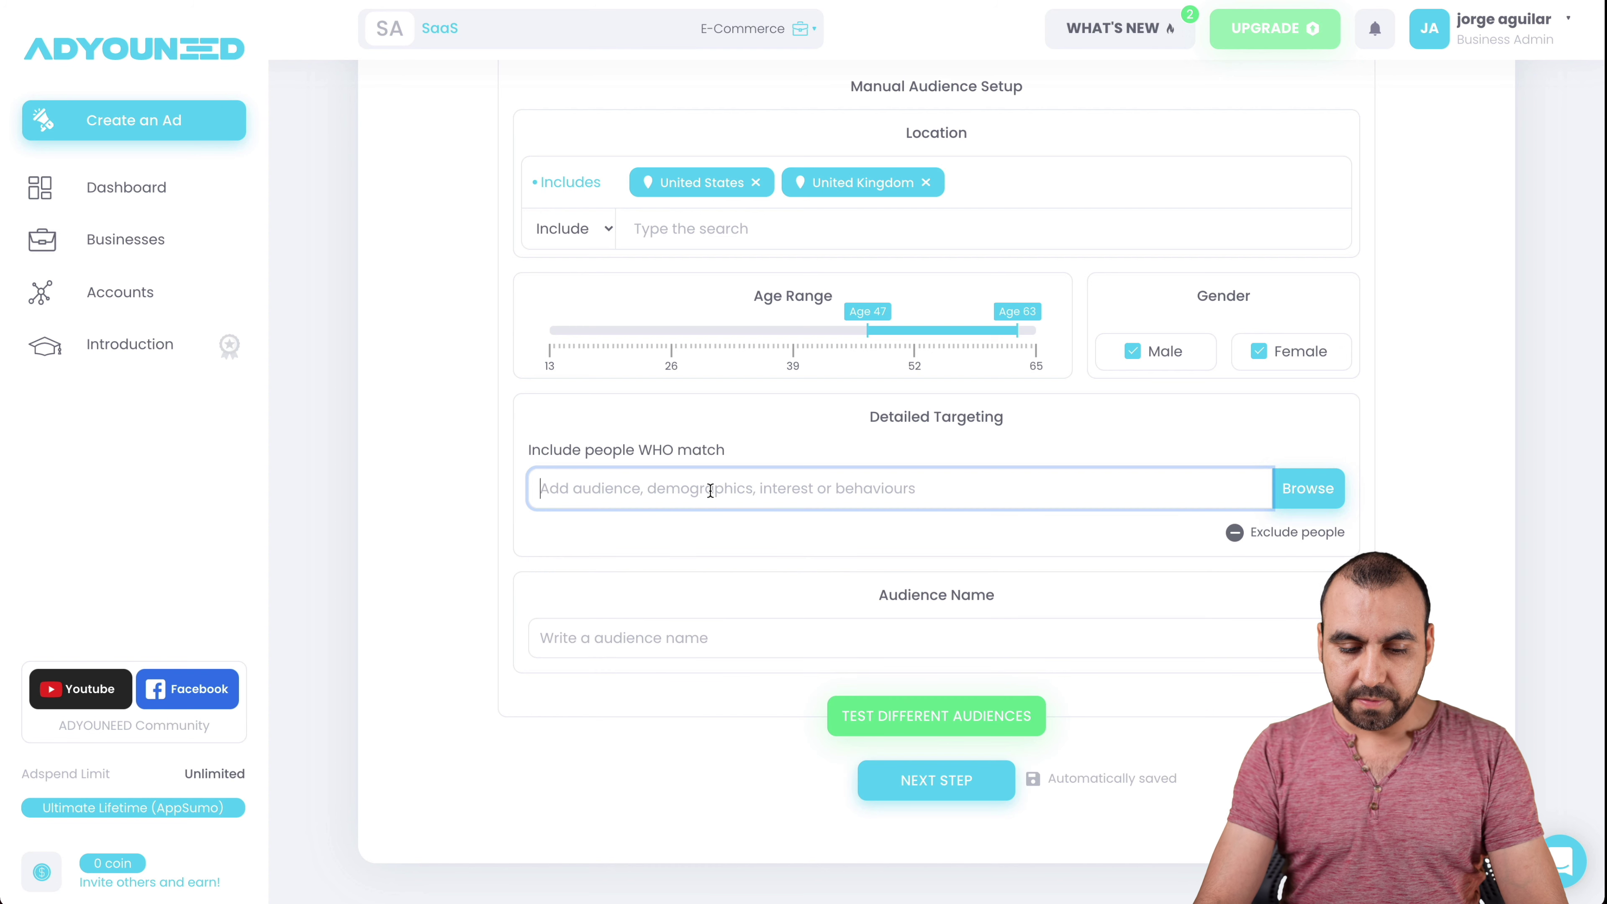
pyautogui.write('vitamins')
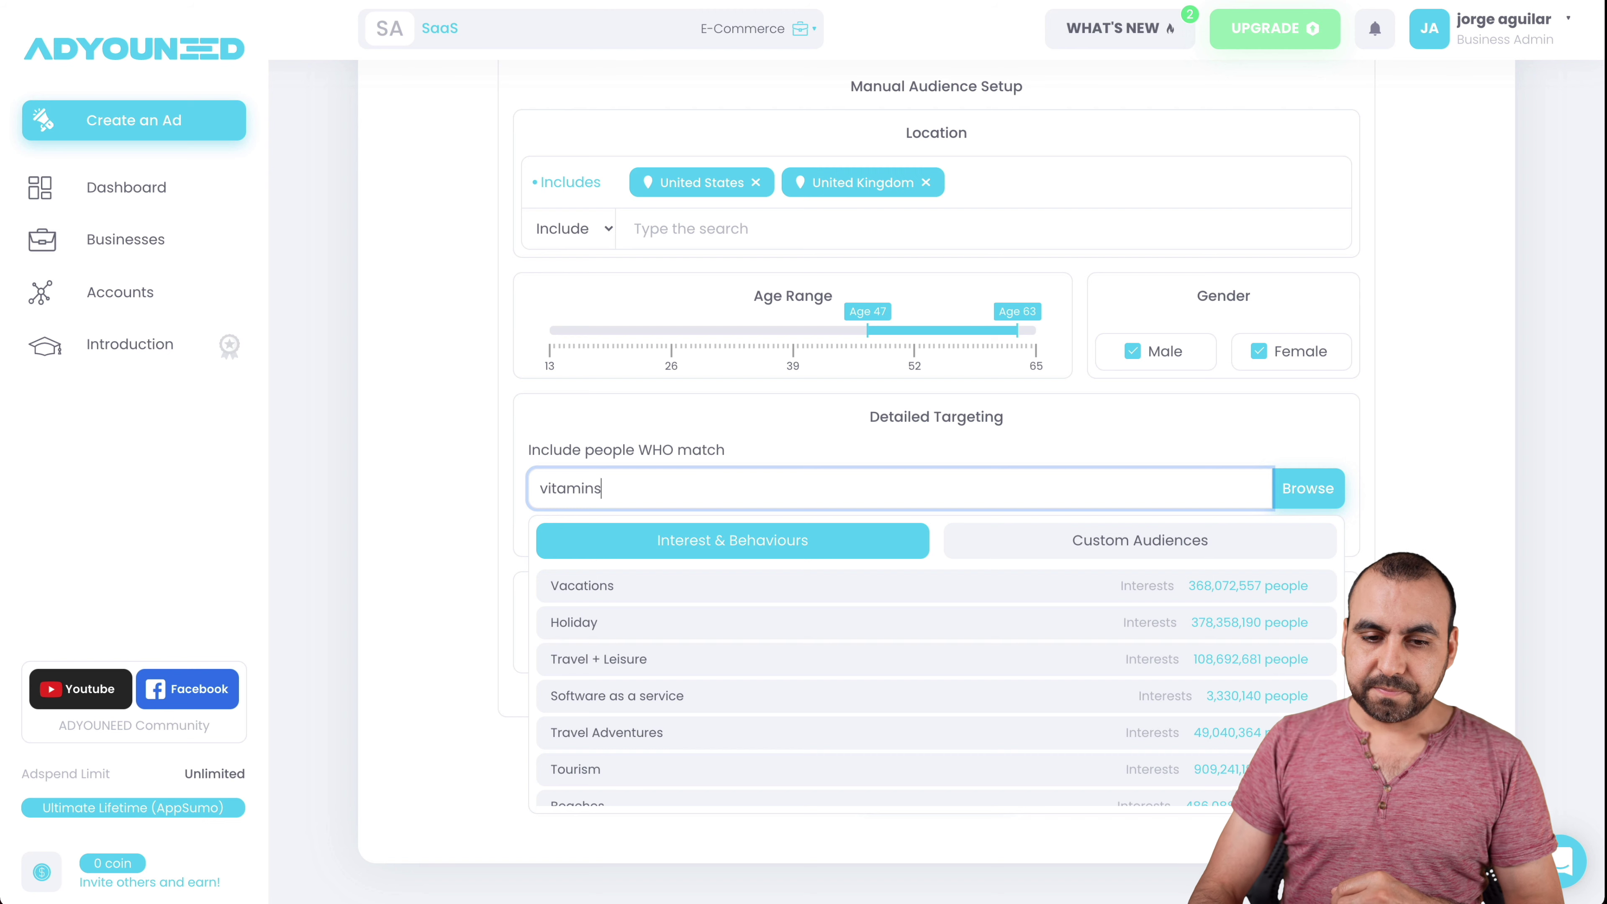
pyautogui.moveTo(777, 620)
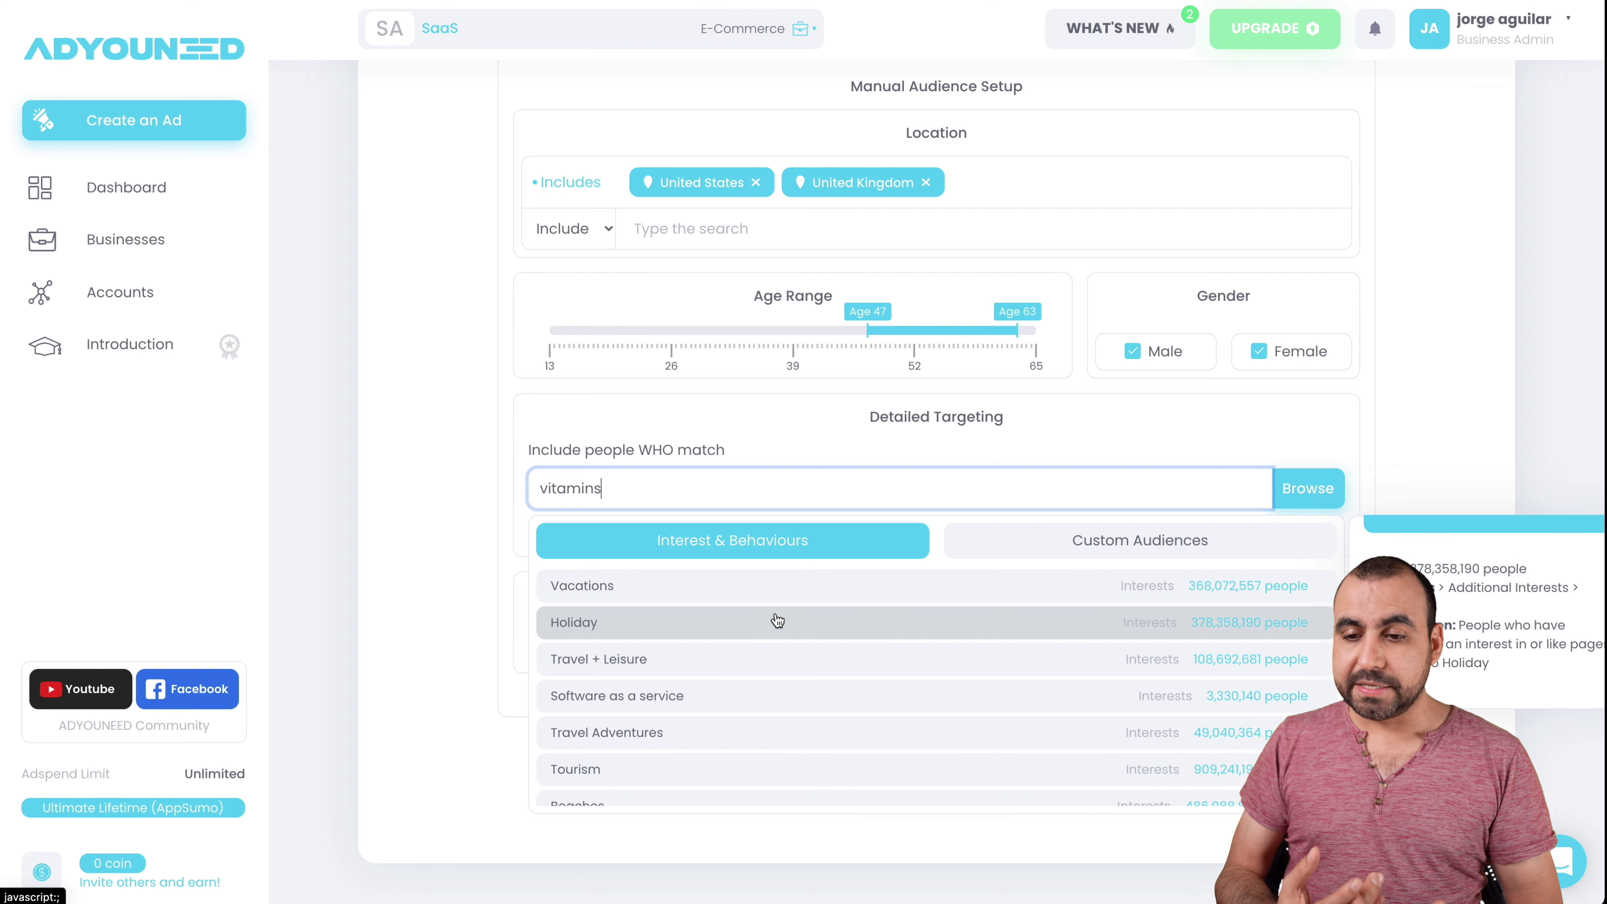
pyautogui.doubleClick(653, 498)
pyautogui.press('BackSpace')
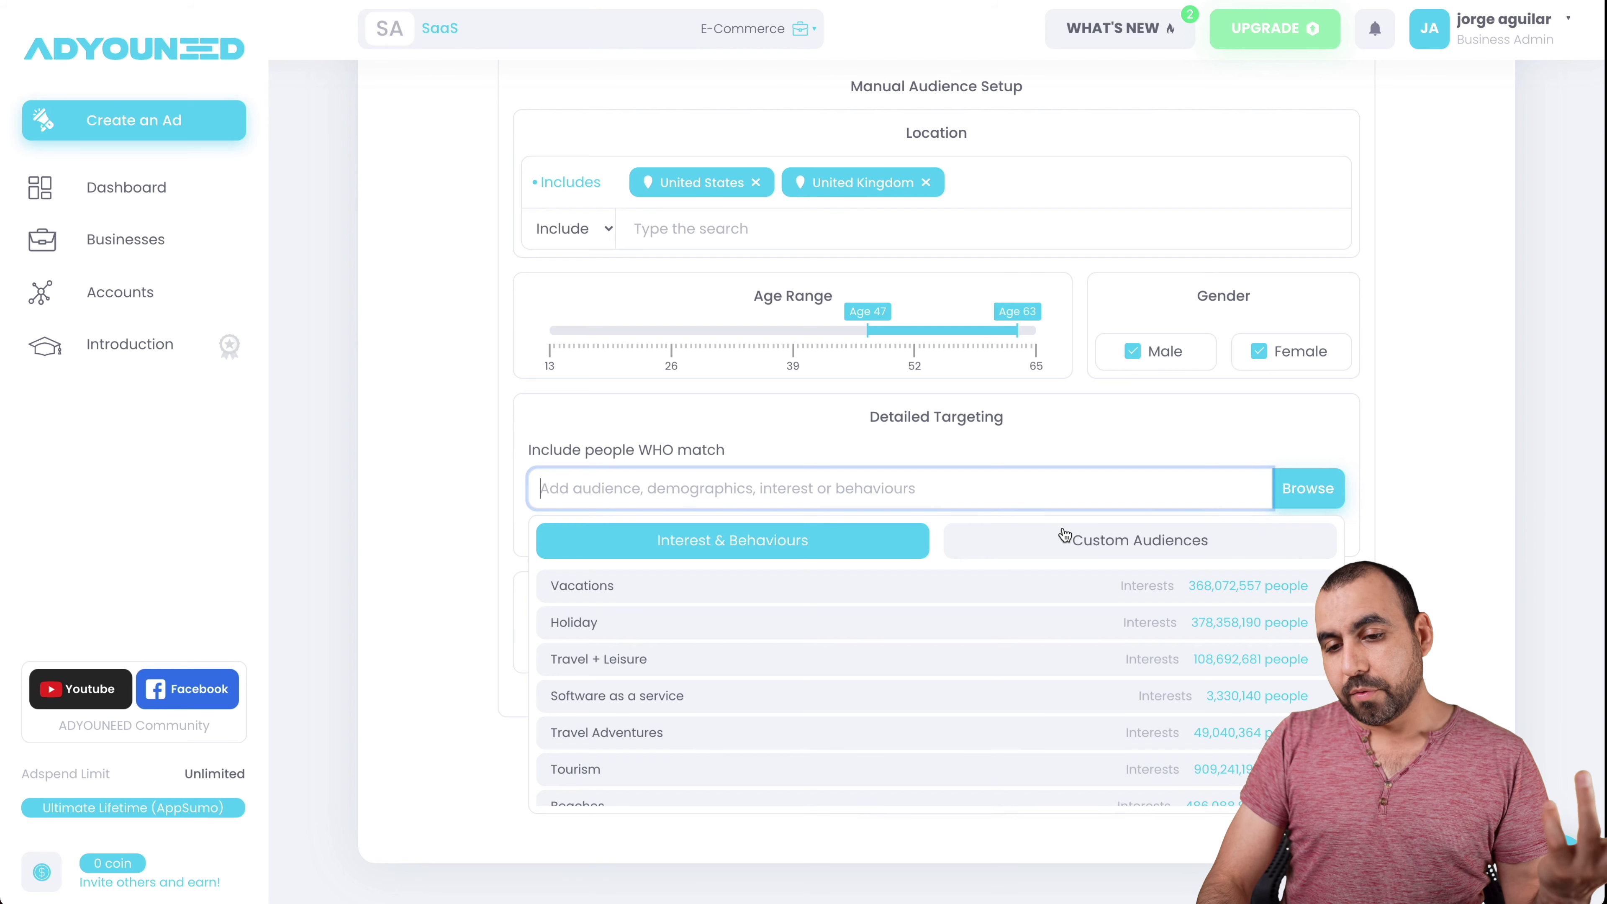
# - Show the saved custom audiences and start creating a new custom audience
pyautogui.click(1064, 535)
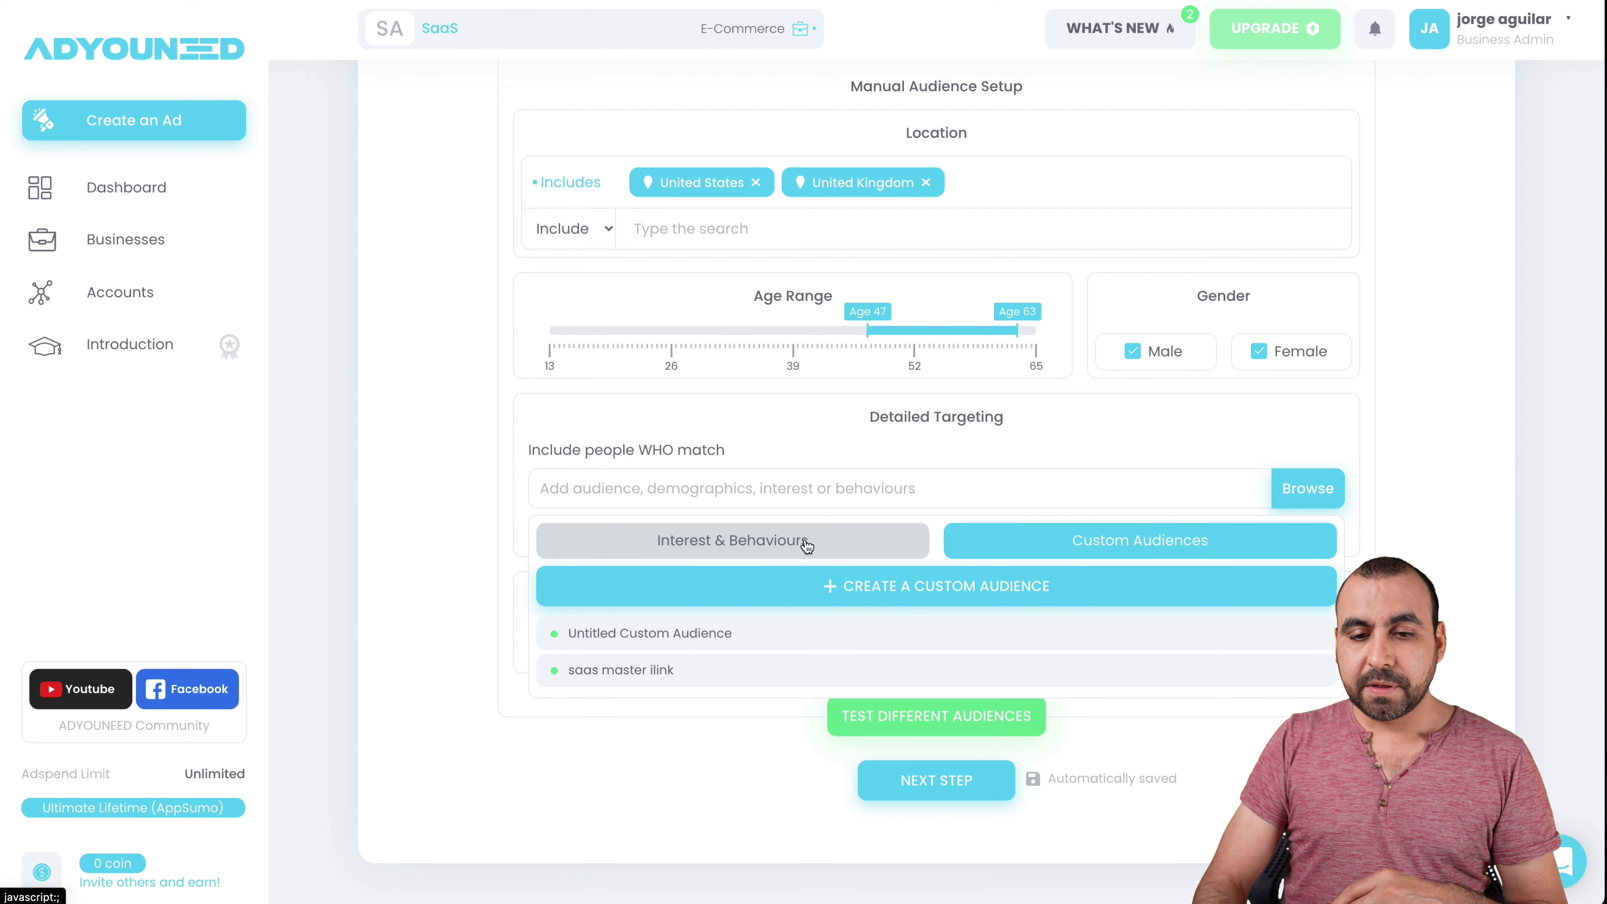
pyautogui.click(865, 554)
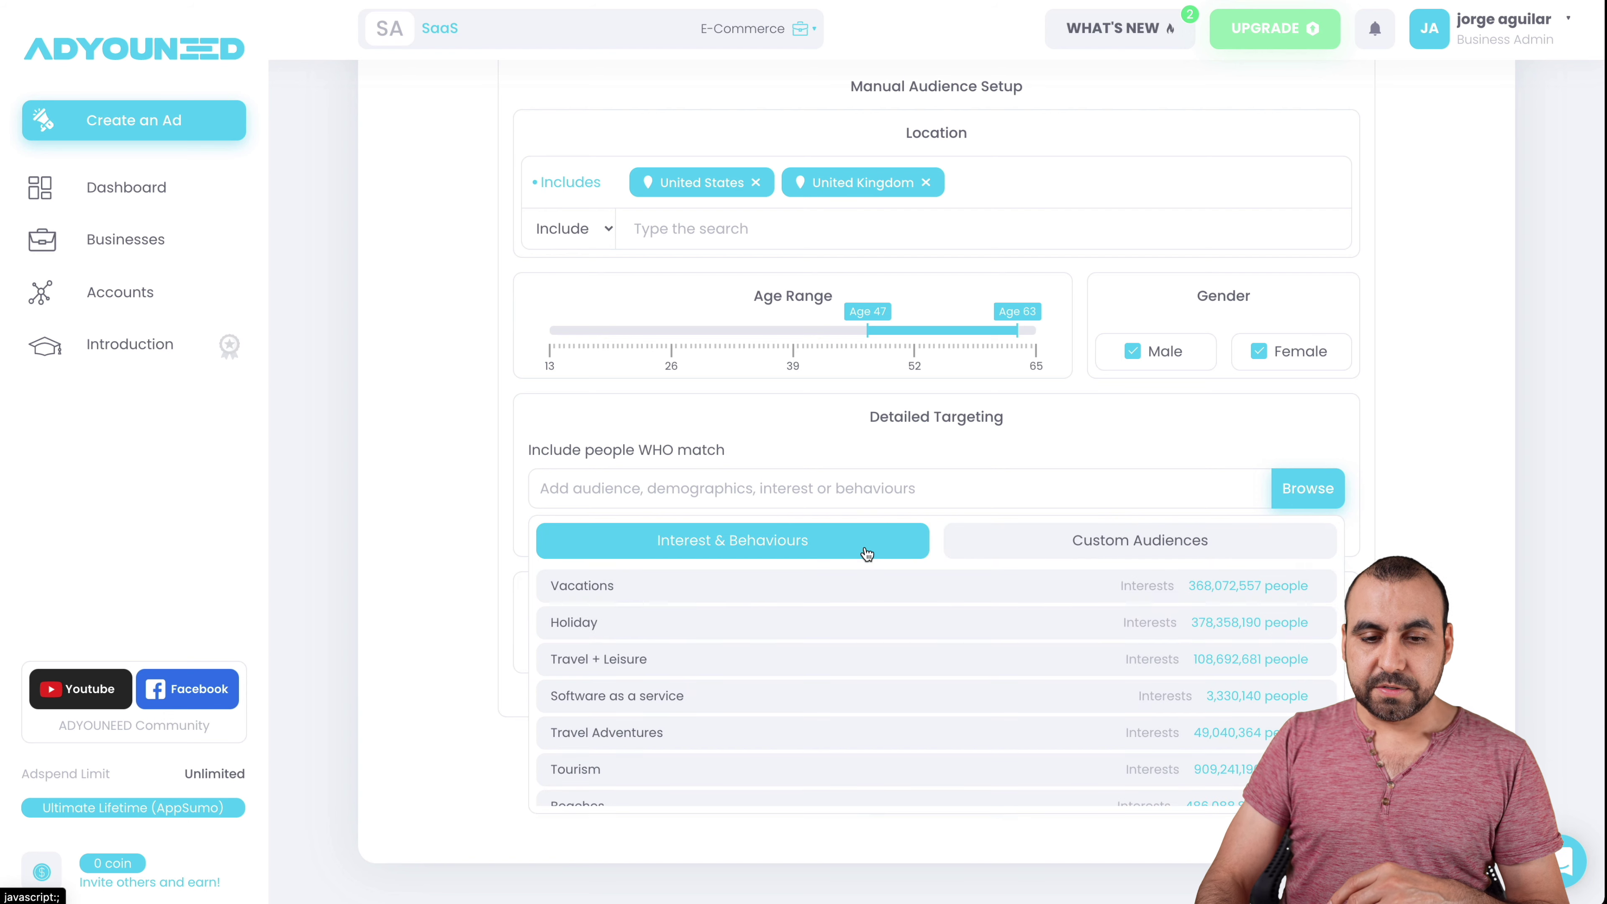
pyautogui.click(1025, 542)
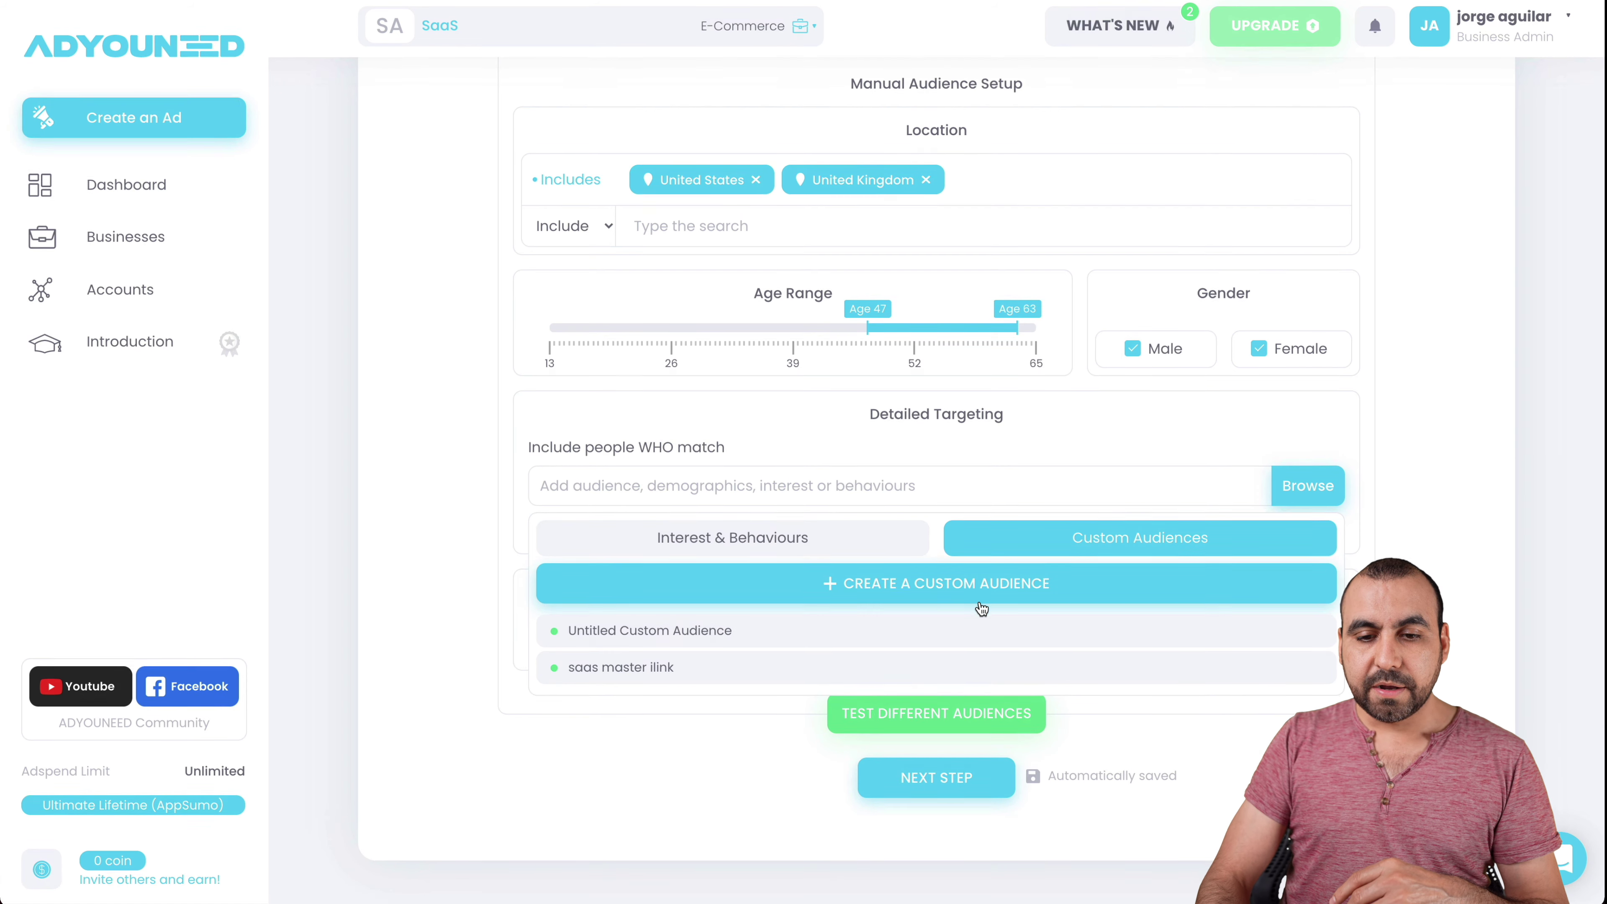
pyautogui.click(926, 588)
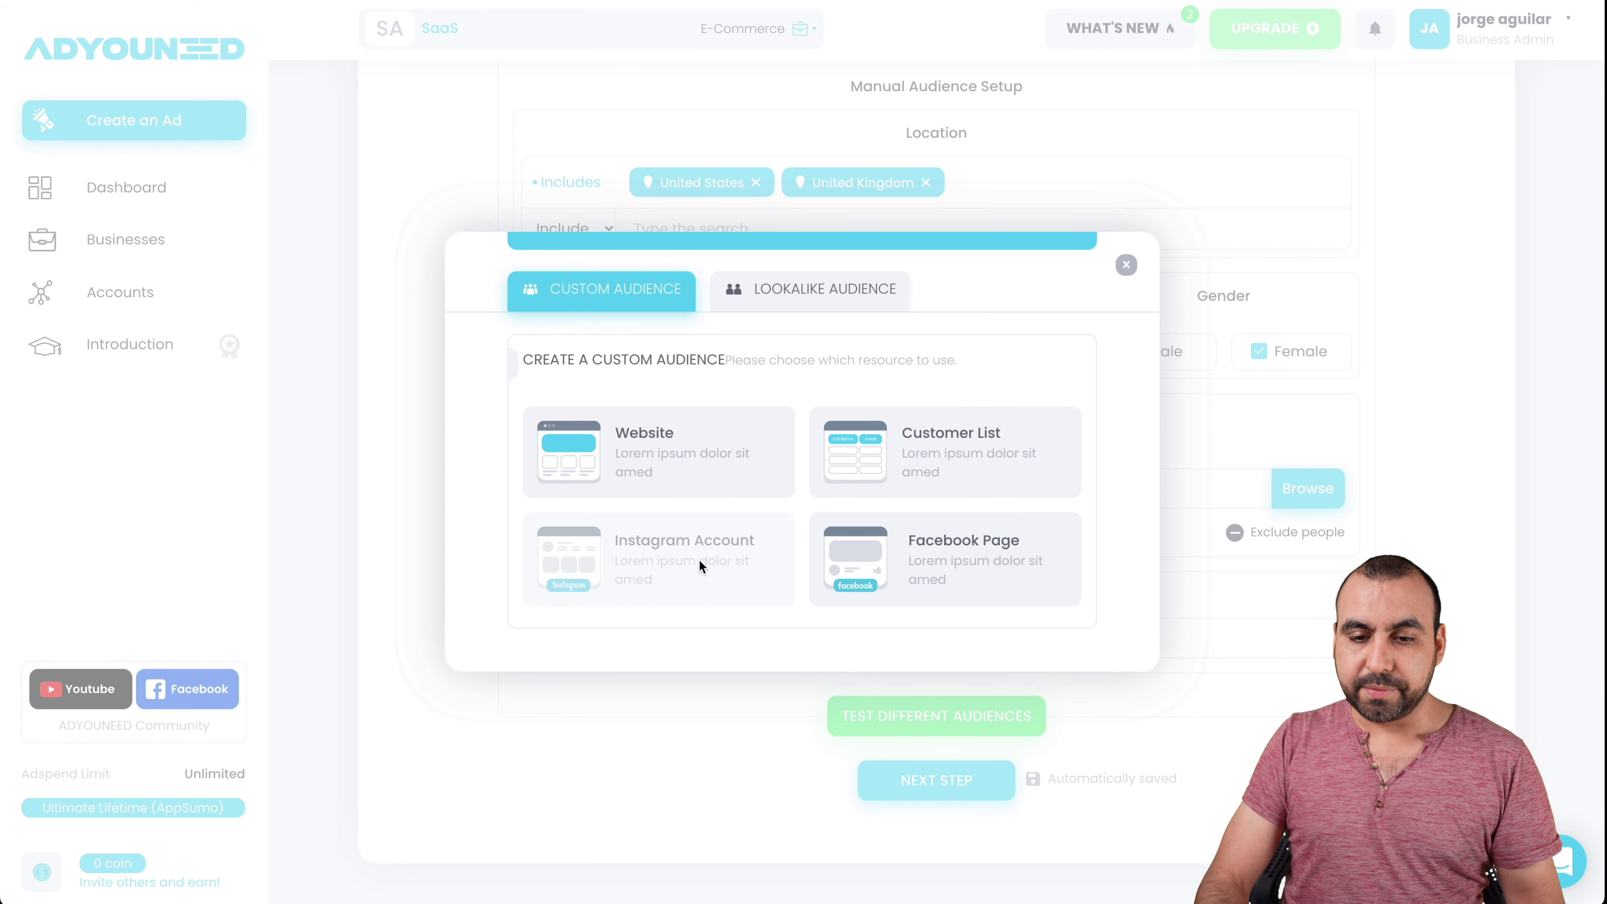
pyautogui.click(815, 307)
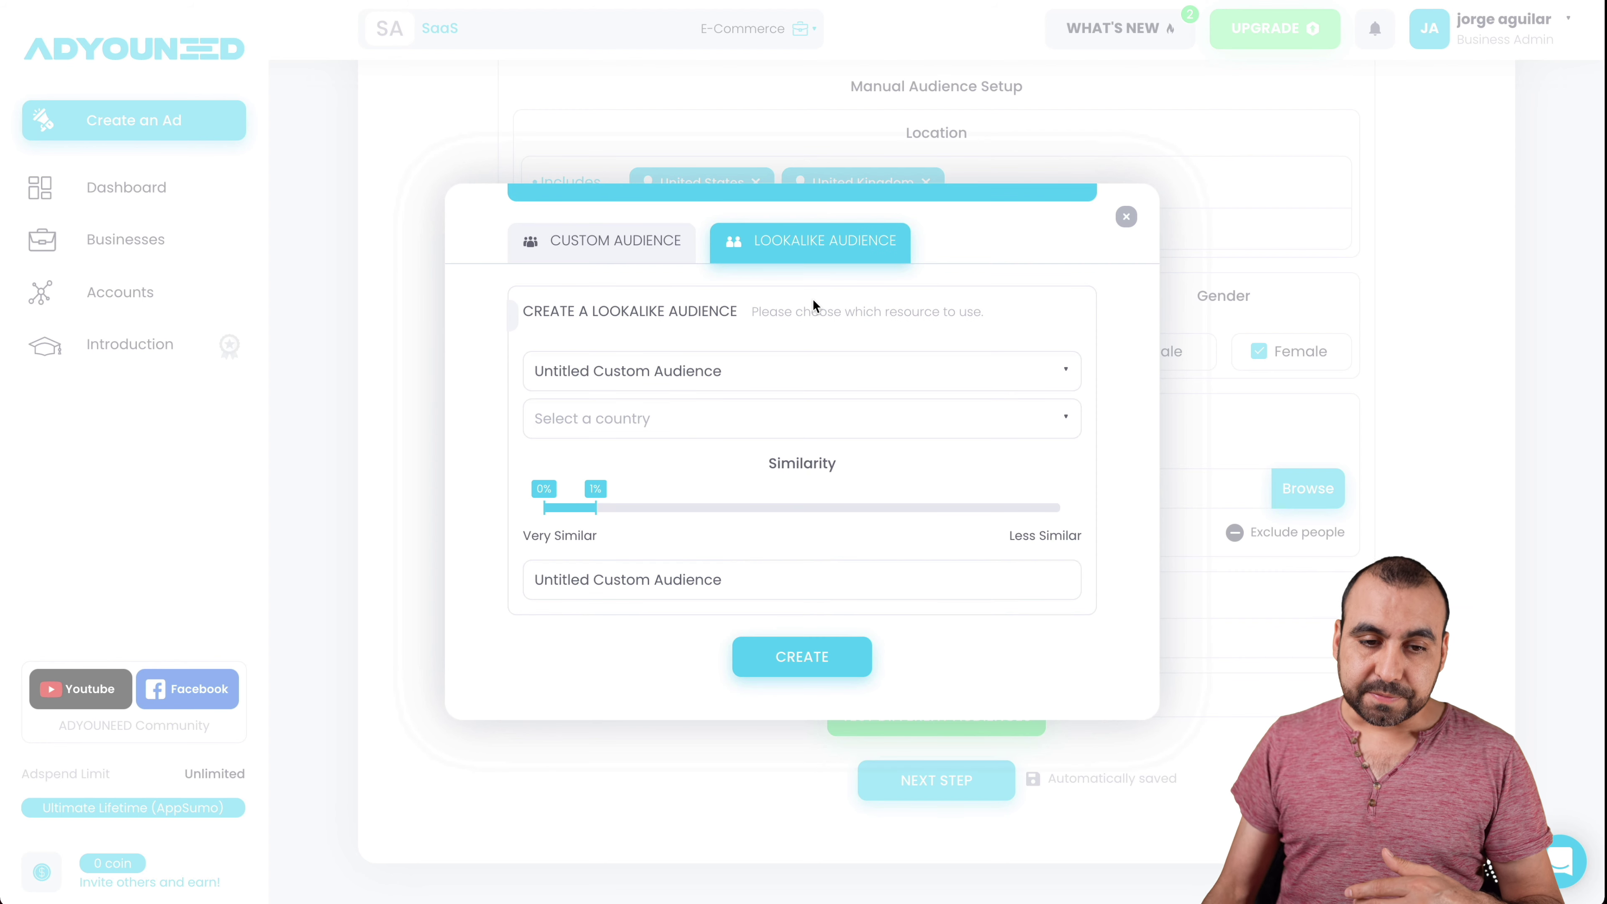
pyautogui.click(811, 374)
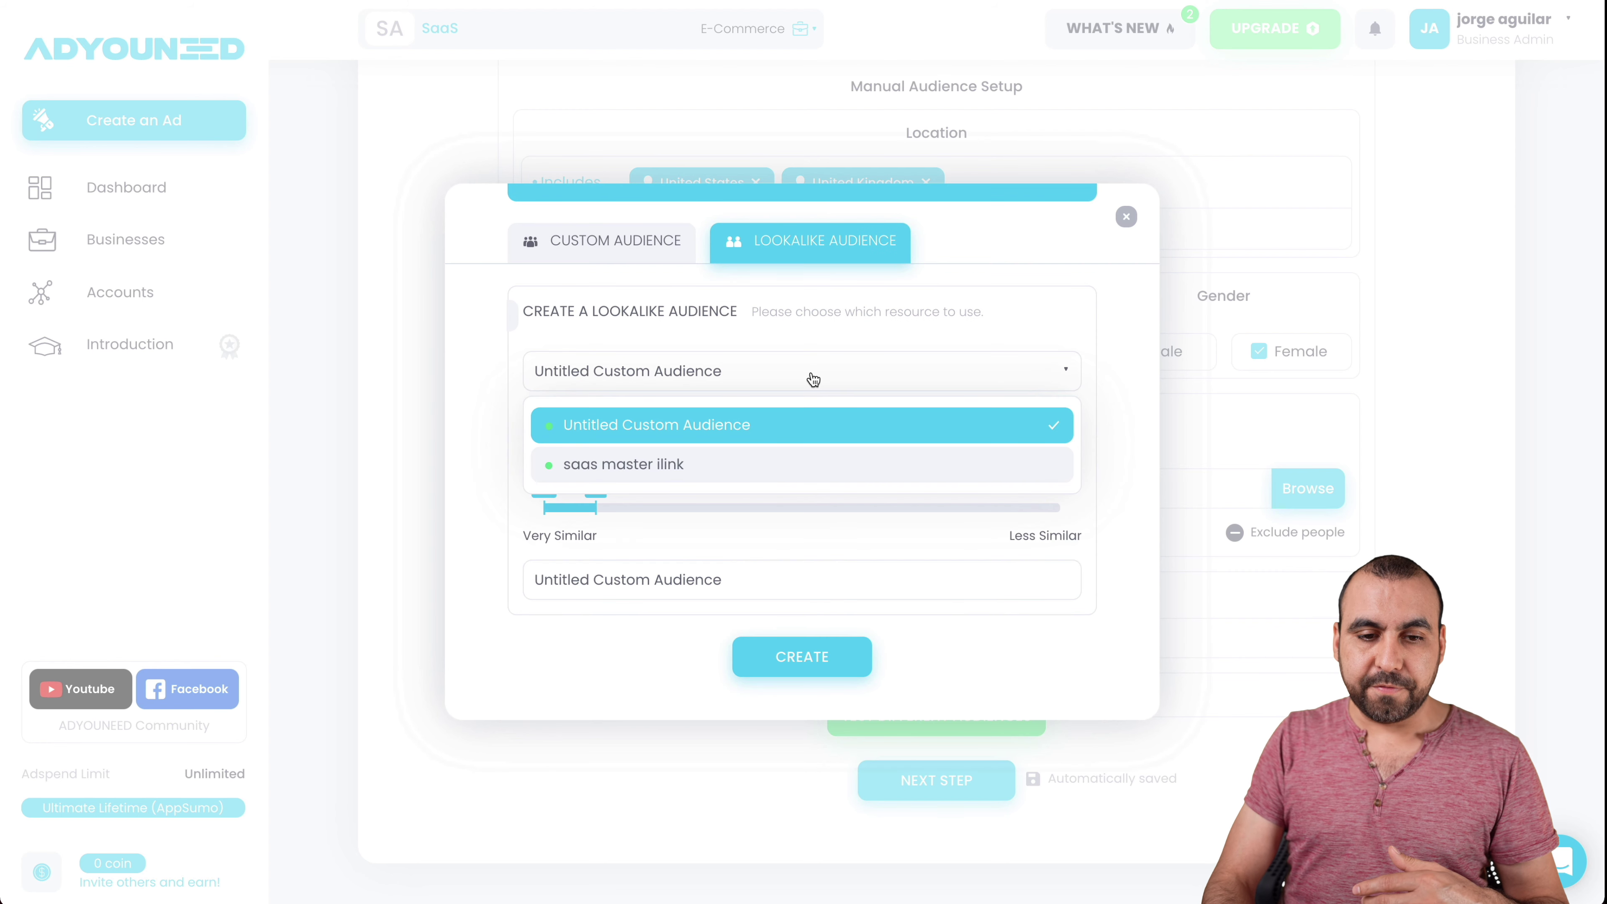
pyautogui.click(809, 374)
pyautogui.click(811, 379)
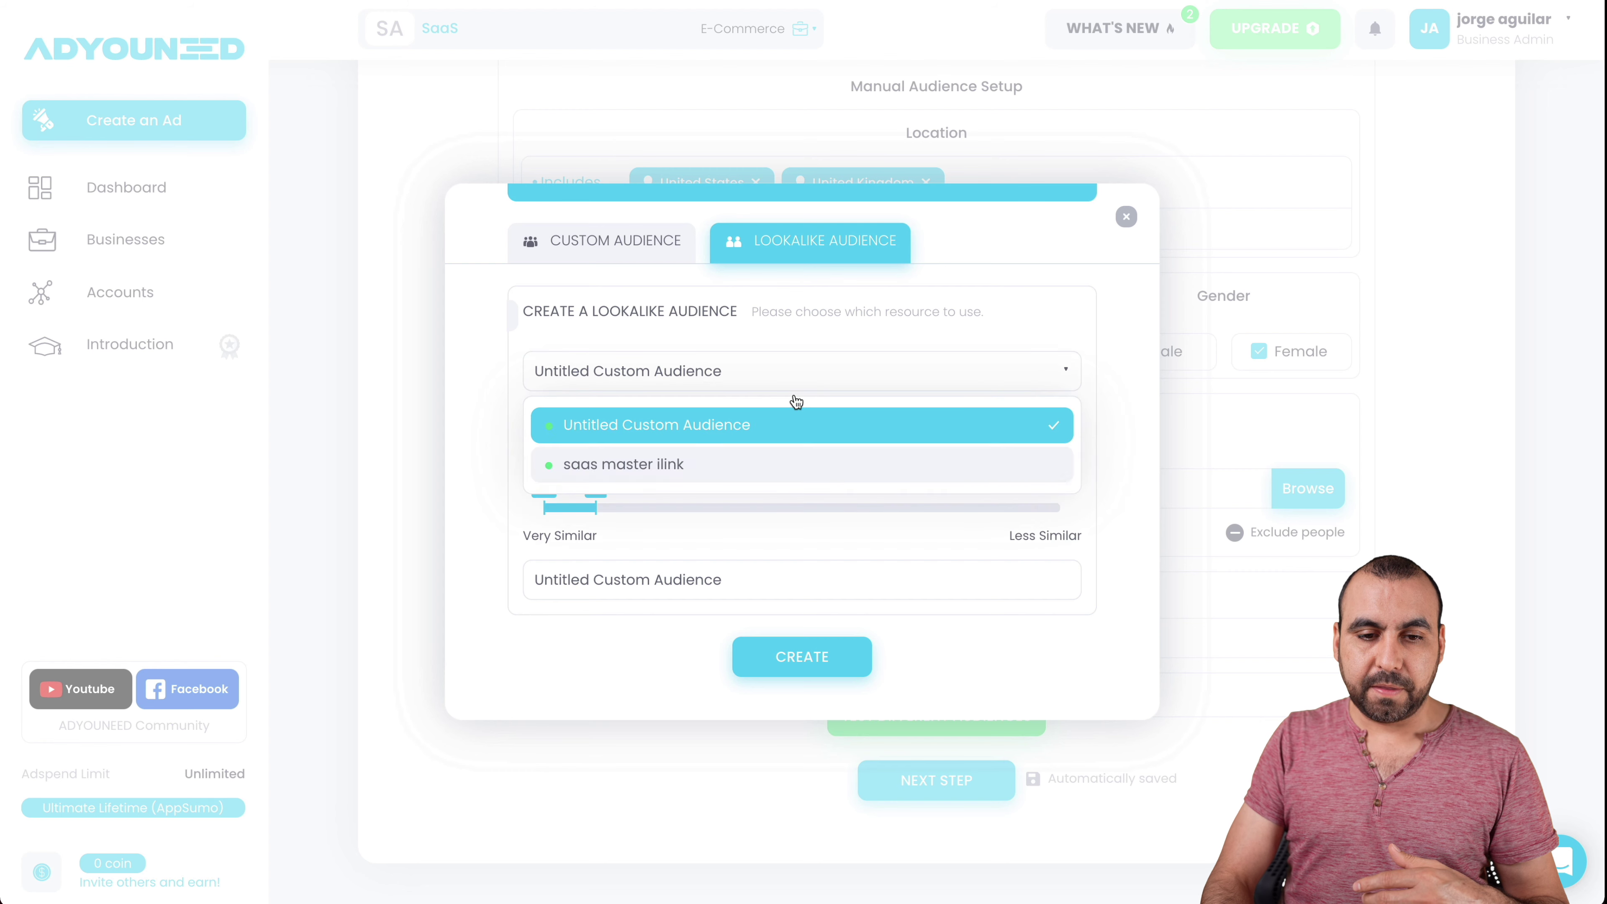
pyautogui.click(755, 458)
pyautogui.click(671, 441)
pyautogui.click(639, 510)
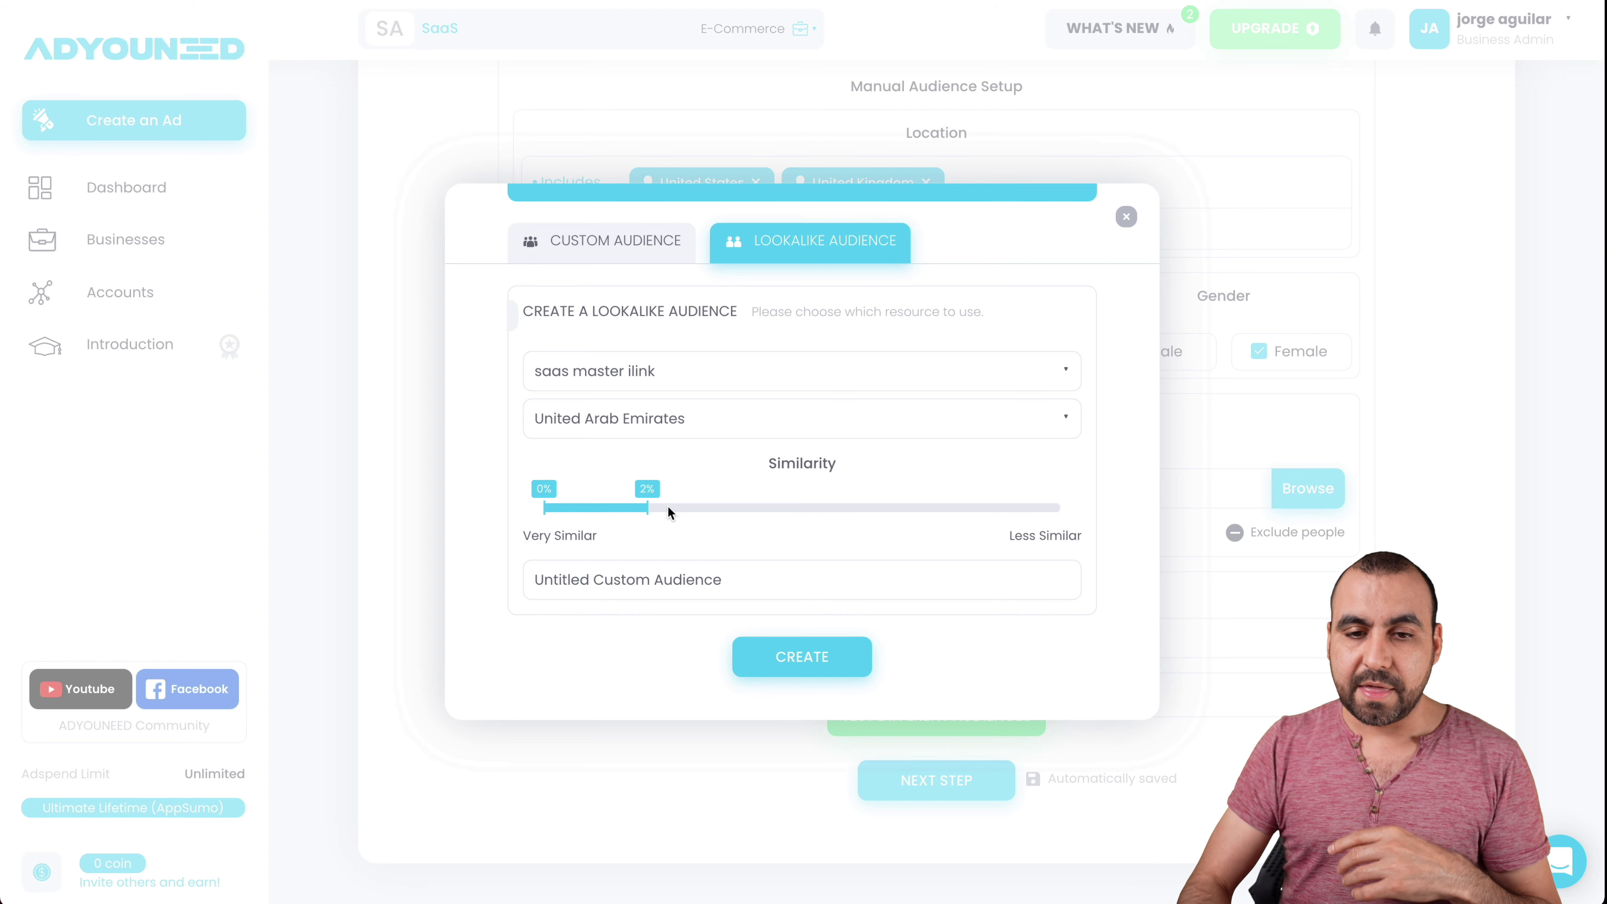
pyautogui.click(1124, 217)
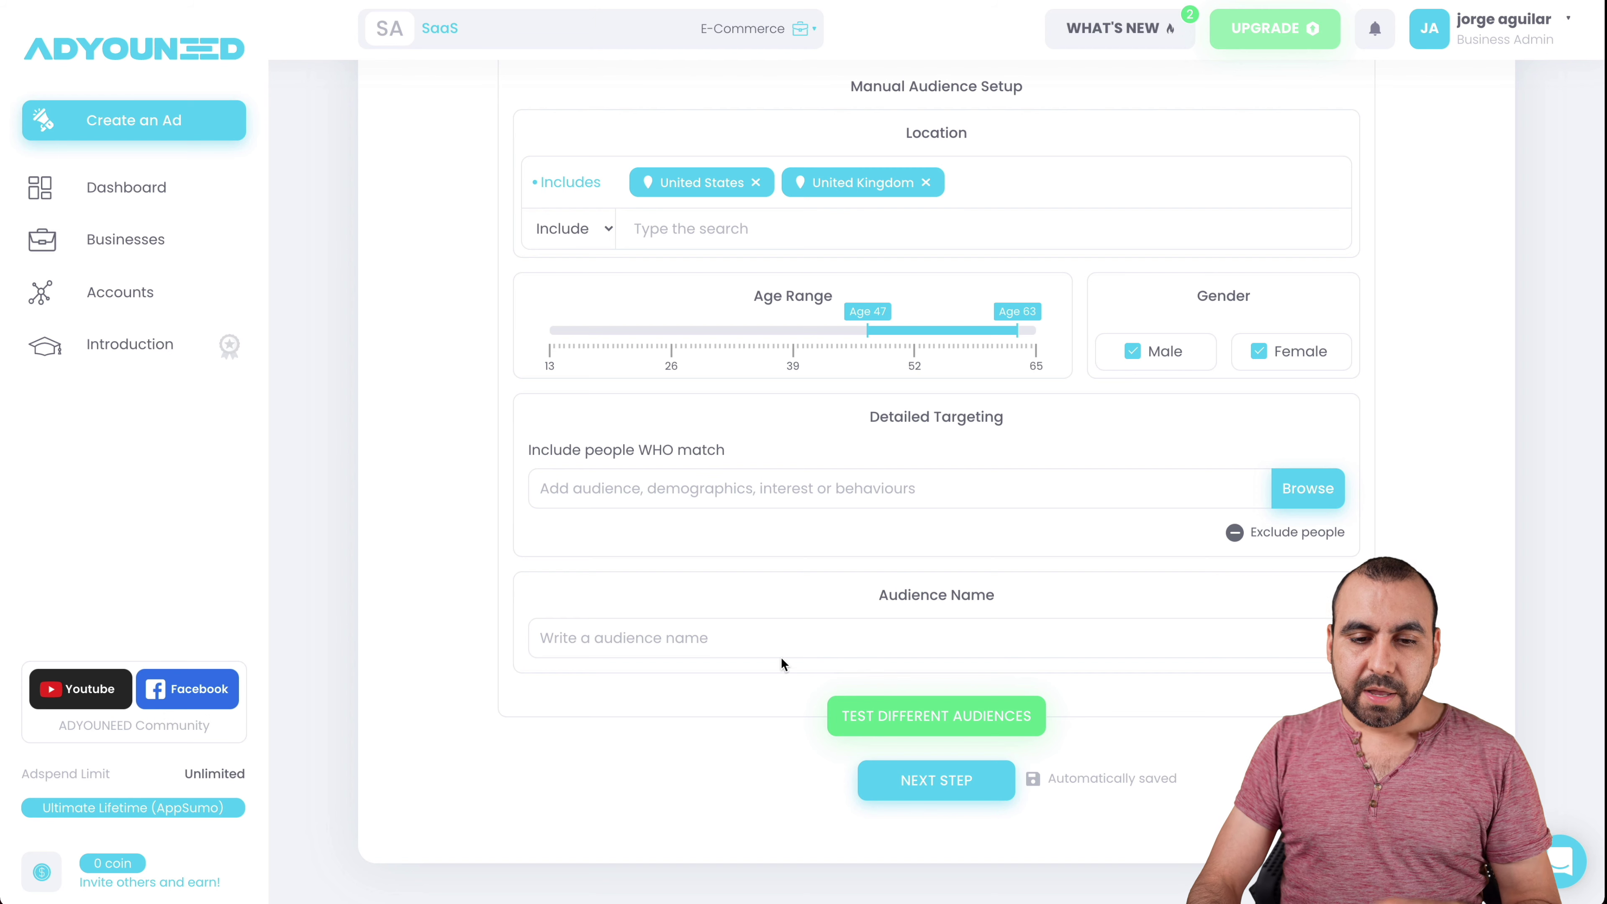
# - Enter the audience name 'asdfdfg' and add Holiday as a detailed targeting interest
pyautogui.click(769, 640)
pyautogui.write('asdfdfg')
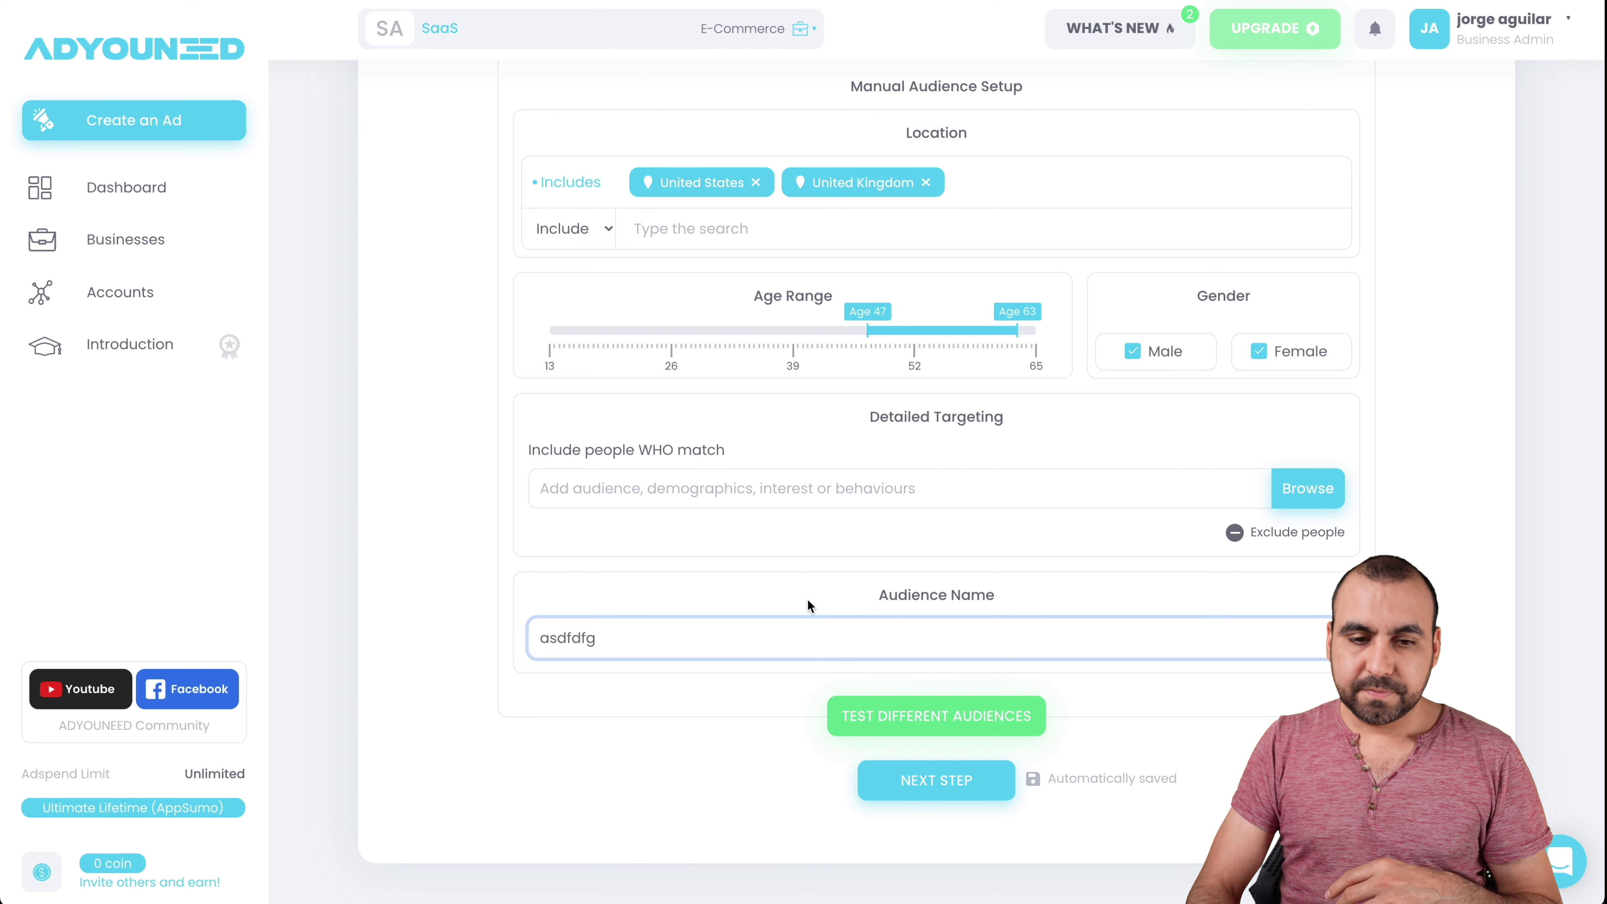
pyautogui.click(828, 493)
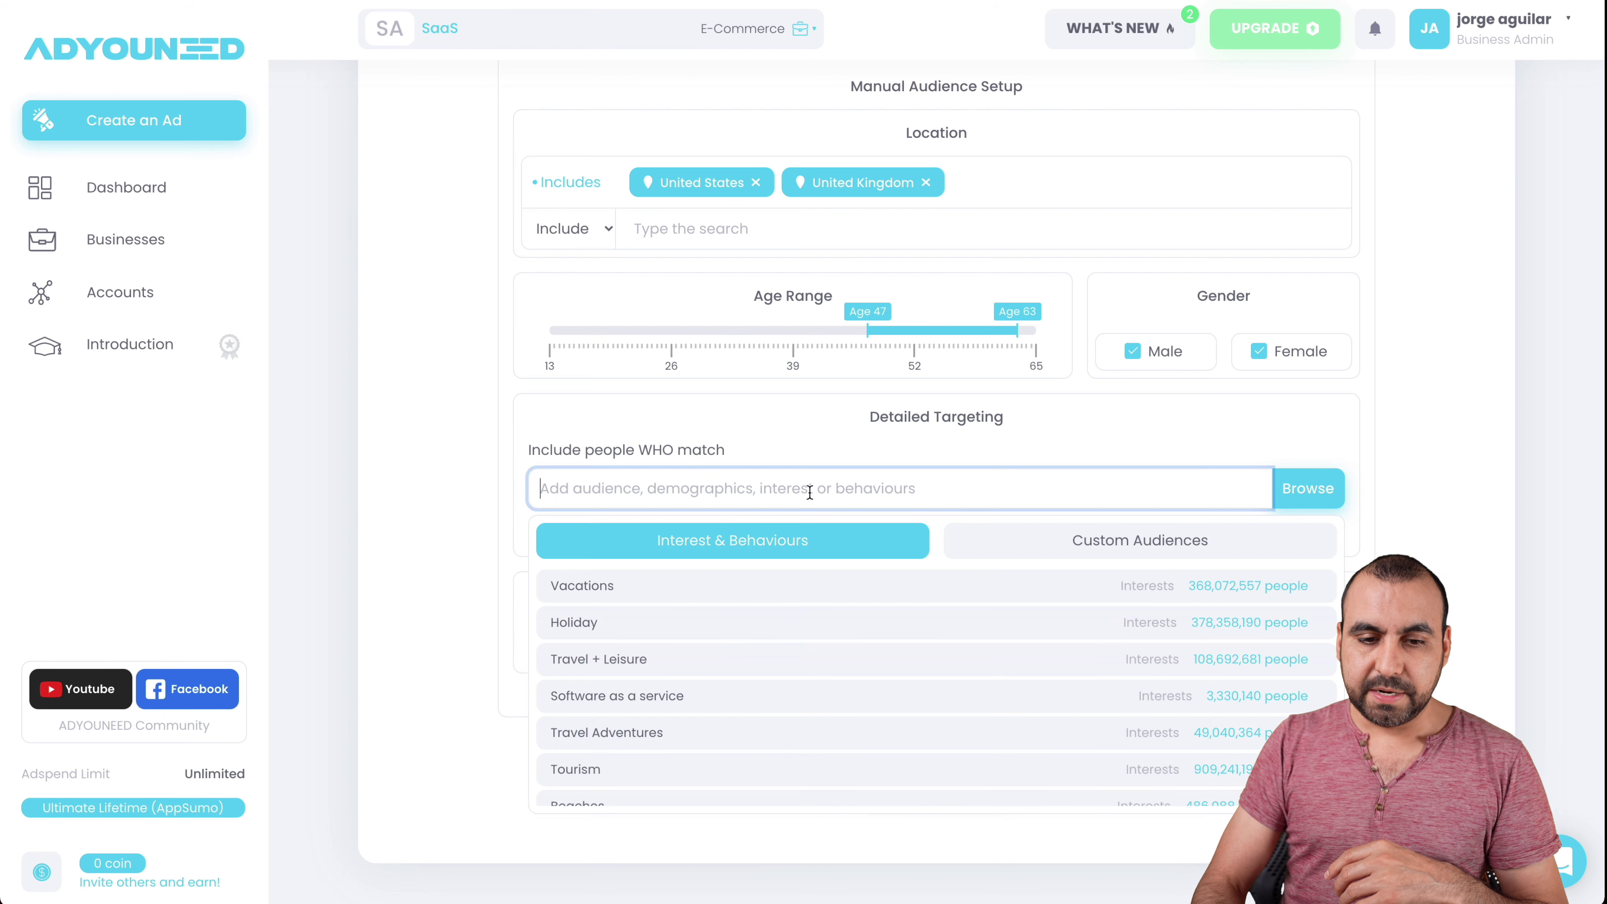
pyautogui.click(655, 622)
# - Advance the wizard to the Ad Type step with Single Image / Video
pyautogui.click(955, 825)
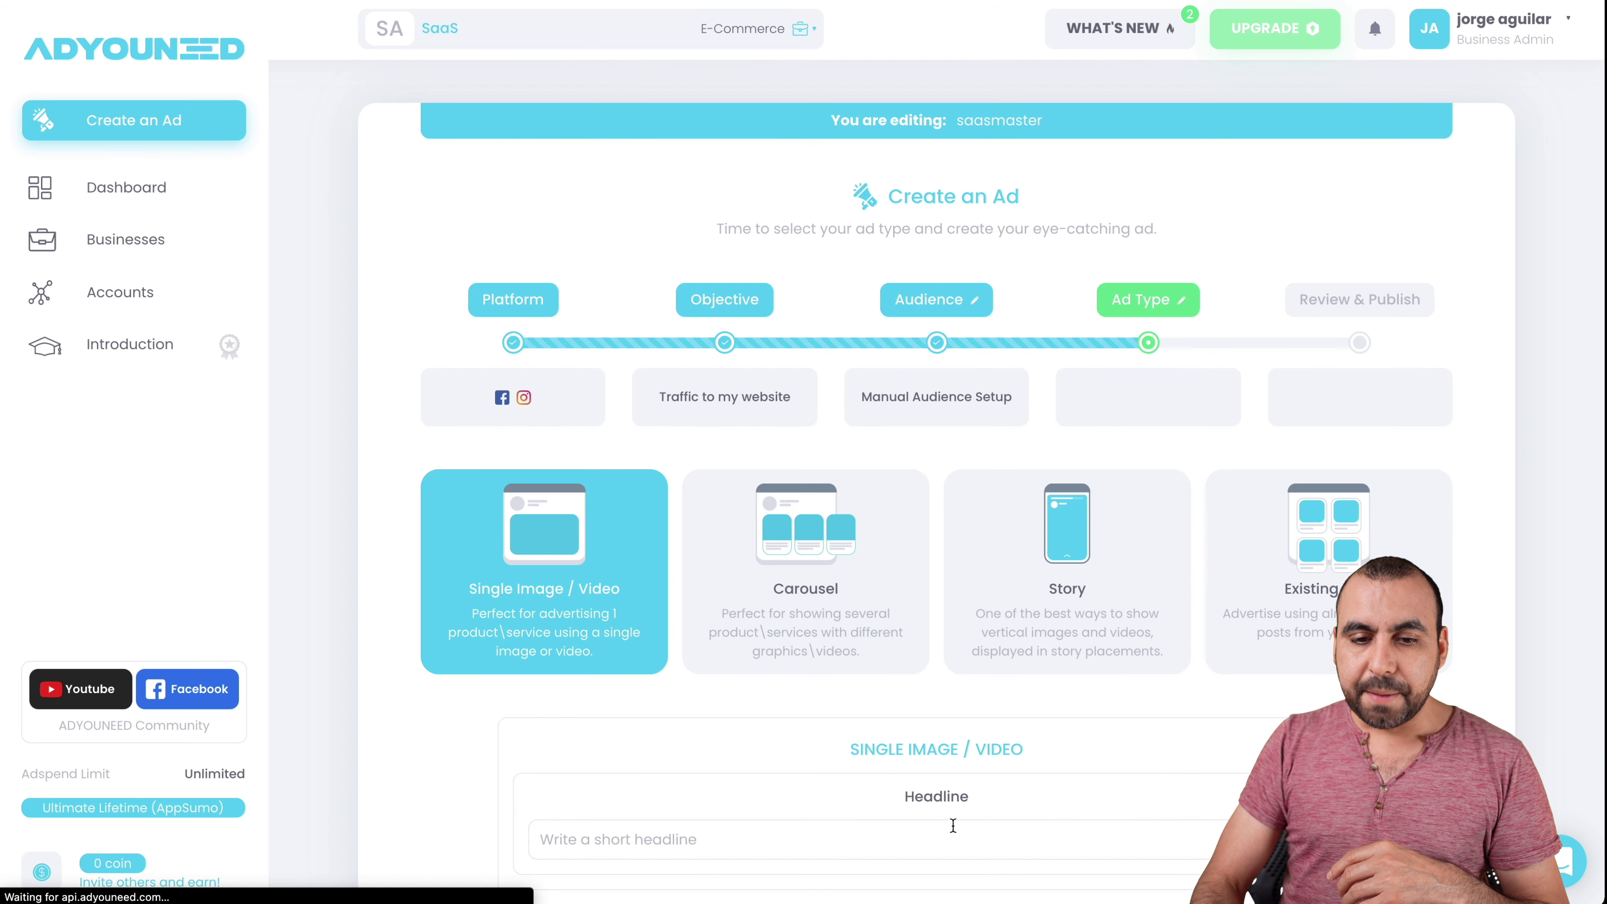
pyautogui.scroll(-3, 664, 671)
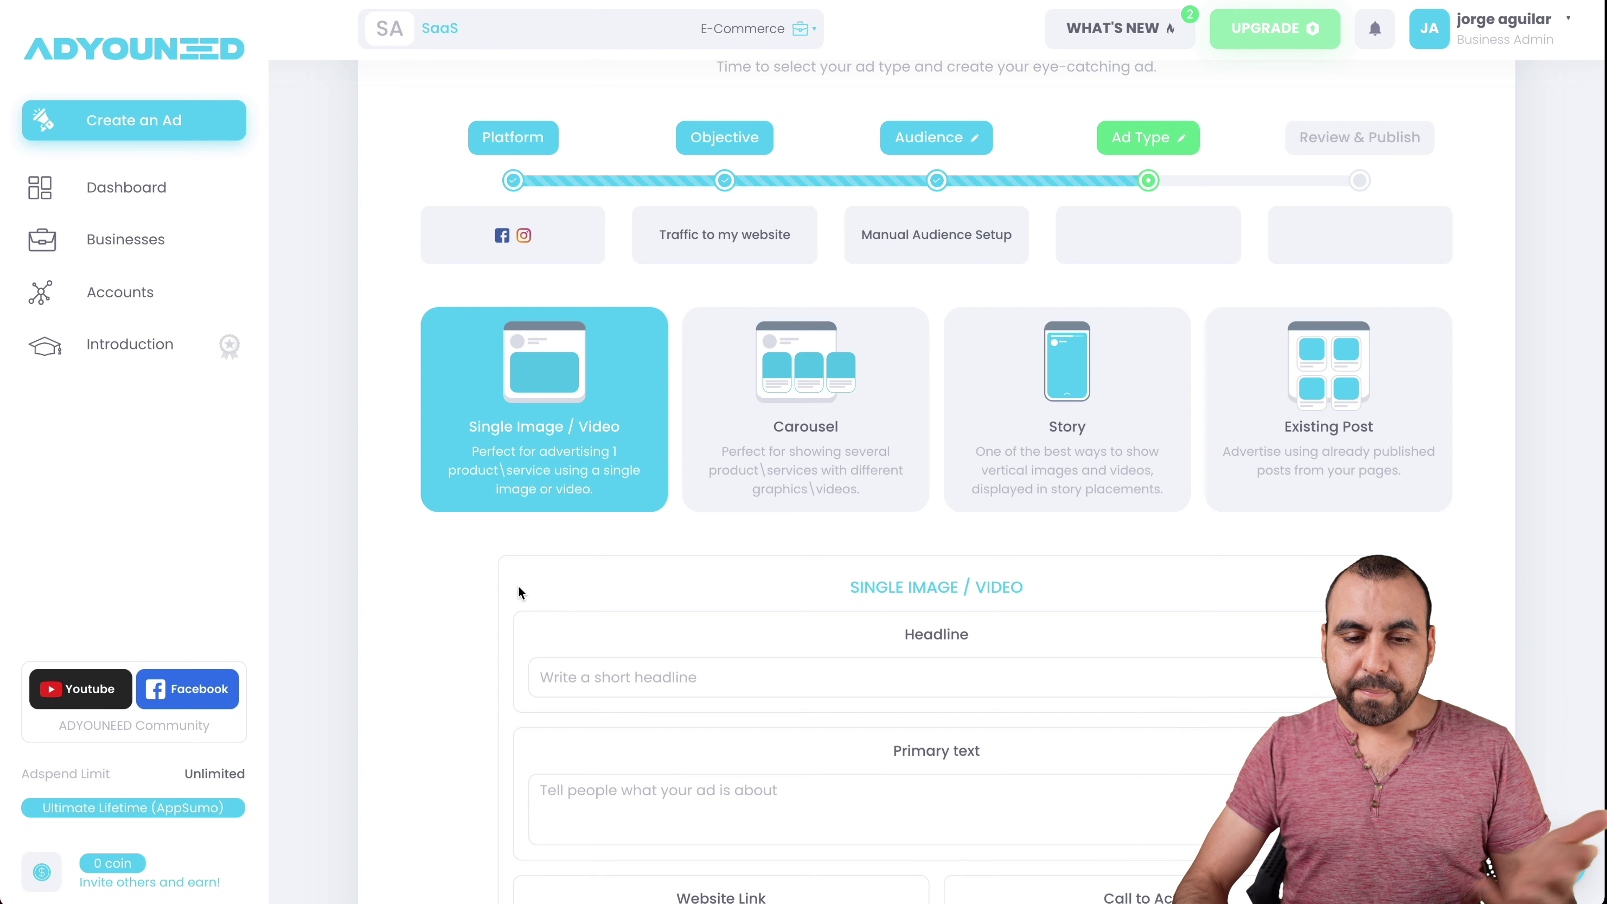
pyautogui.scroll(-3, 518, 585)
# - Set the ad headline to 'great deal', removing the duplicated text
pyautogui.click(684, 471)
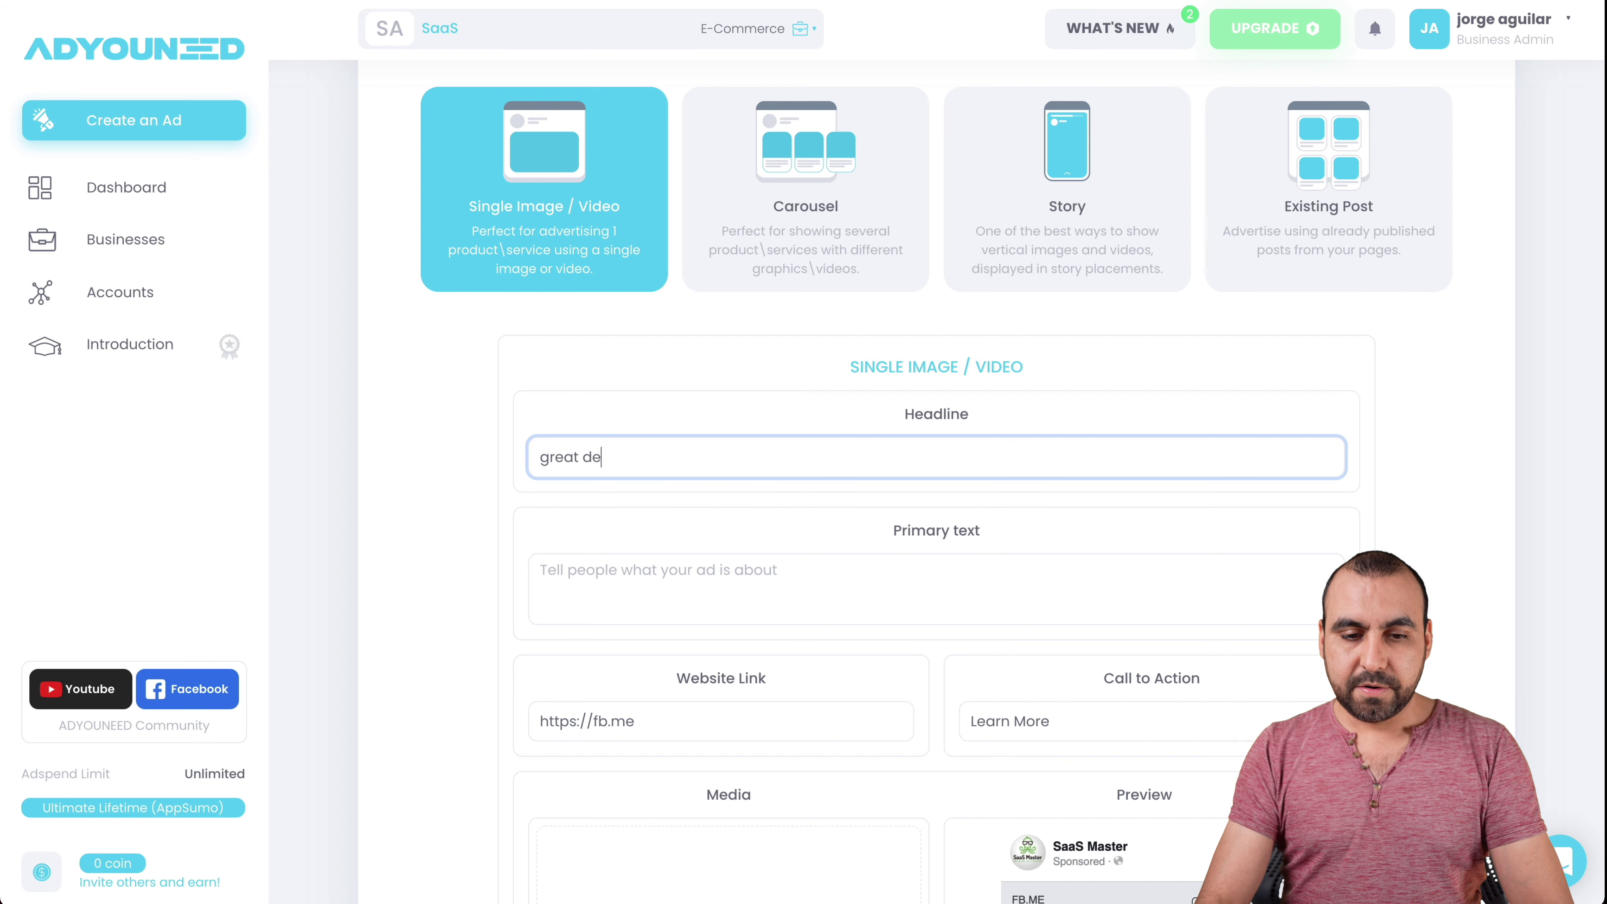
pyautogui.scroll(-2, 708, 478)
pyautogui.write('great dealg')
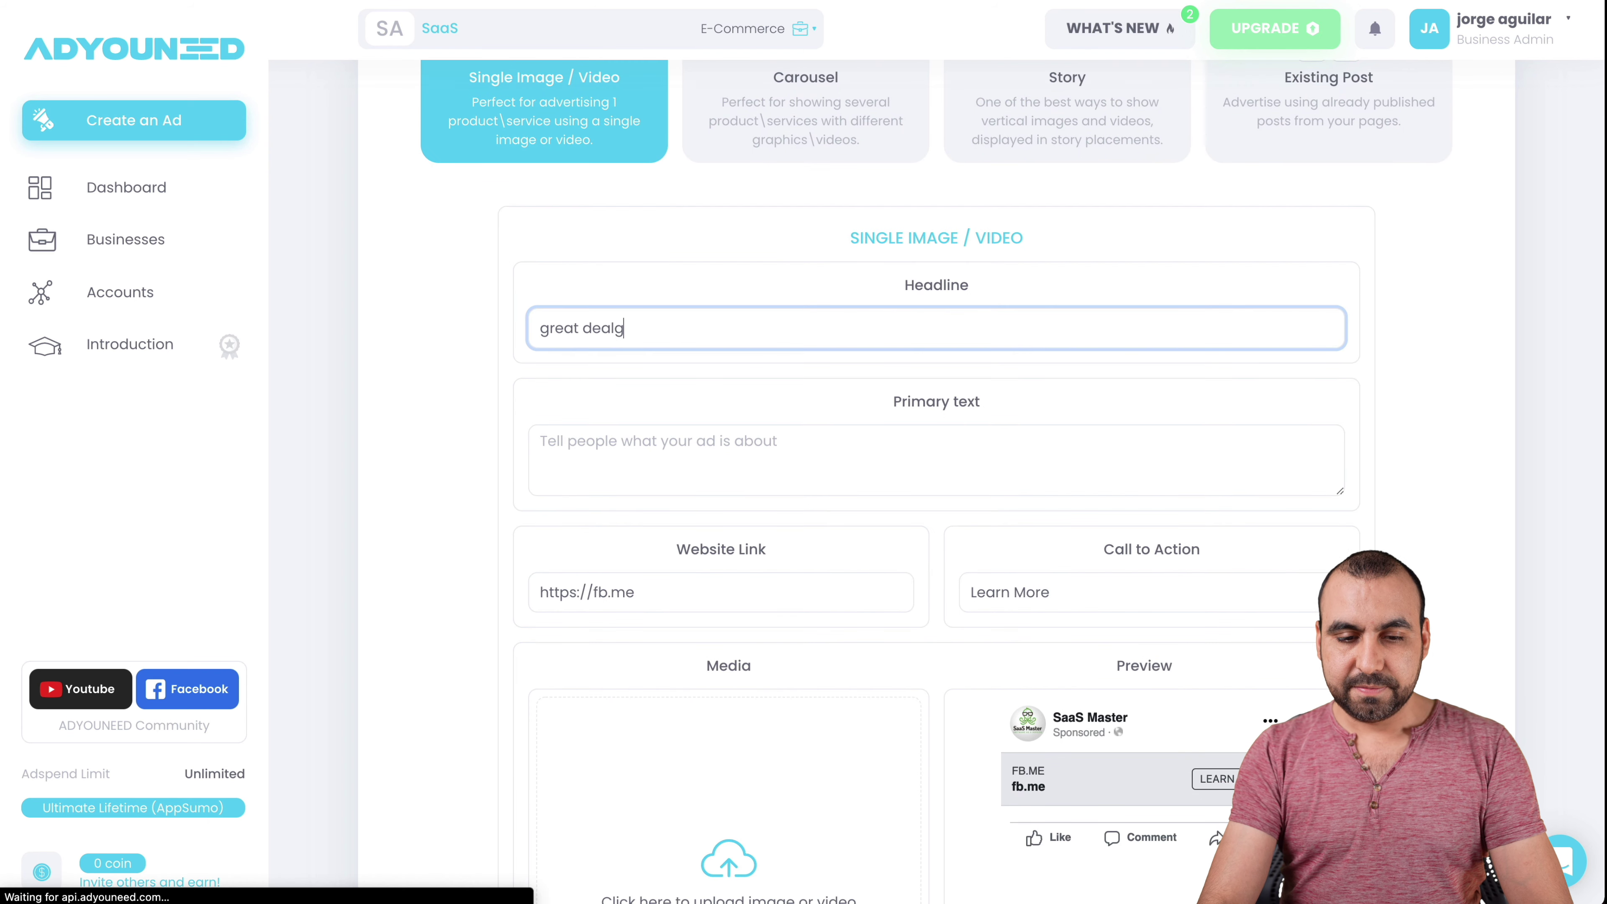
pyautogui.write('reat deal')
pyautogui.scroll(-2, 800, 492)
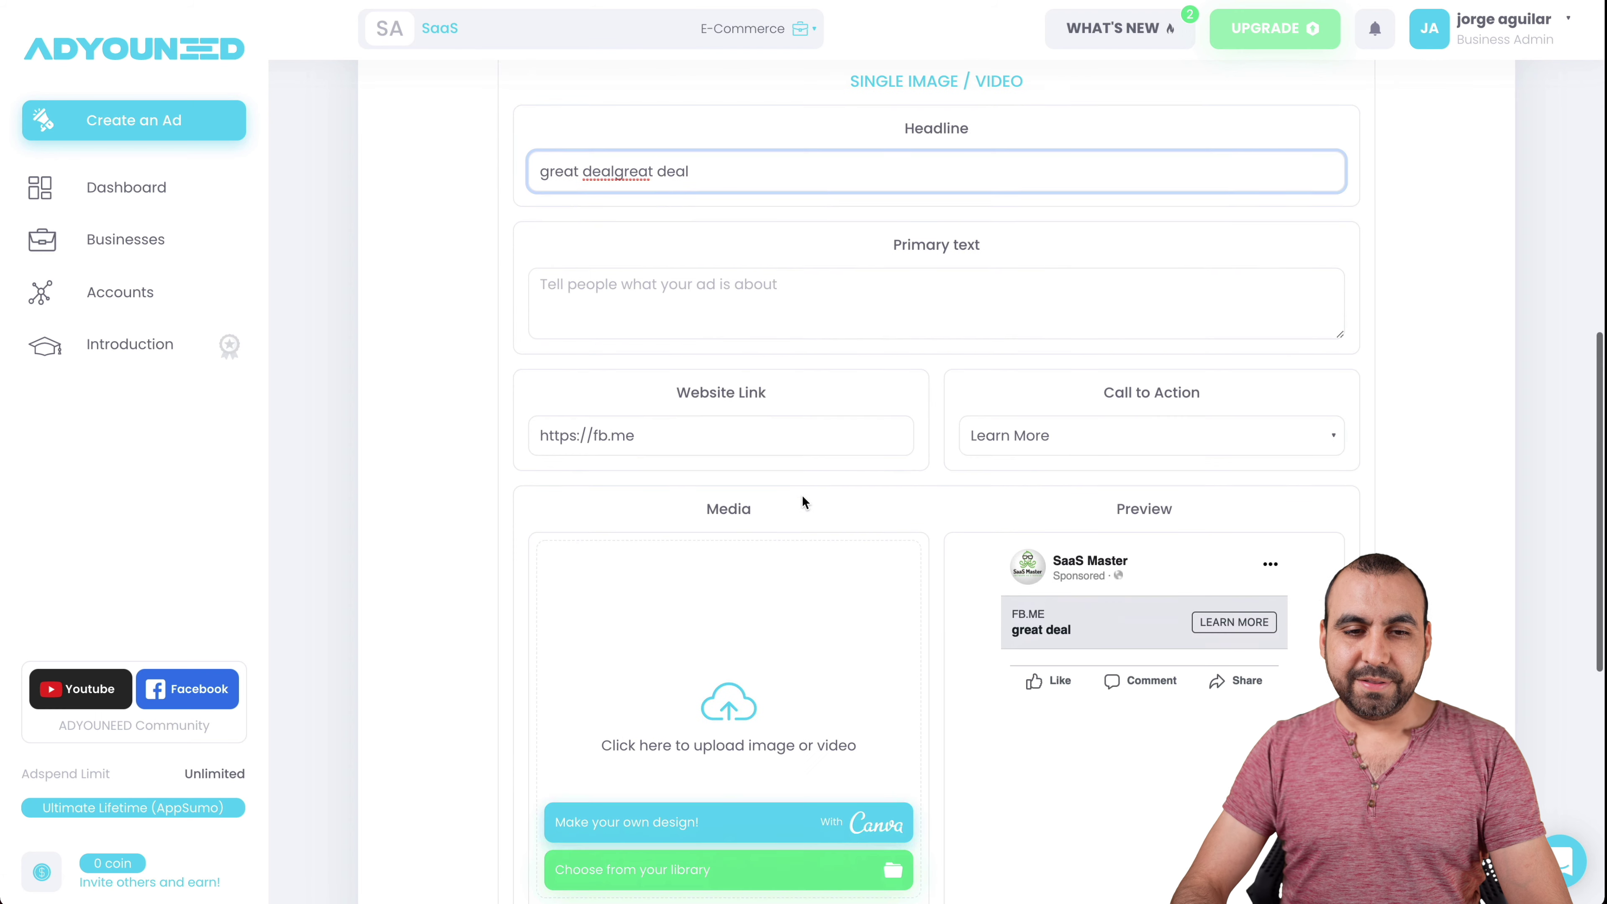
pyautogui.click(614, 176)
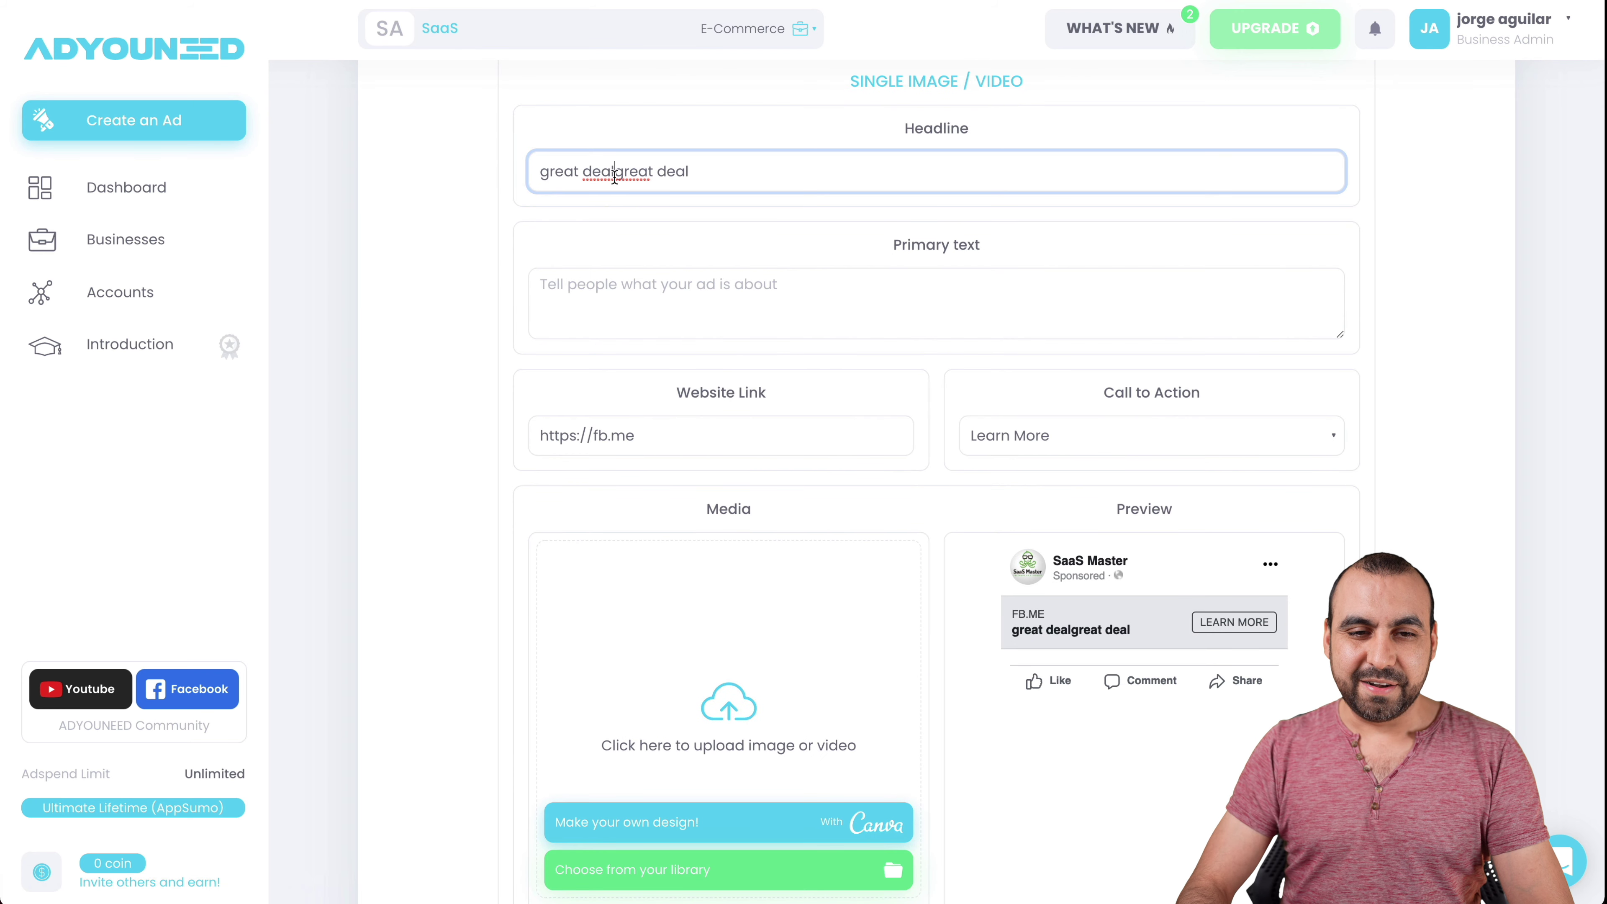
pyautogui.moveTo(620, 173); pyautogui.dragTo(797, 168)
pyautogui.write('a')
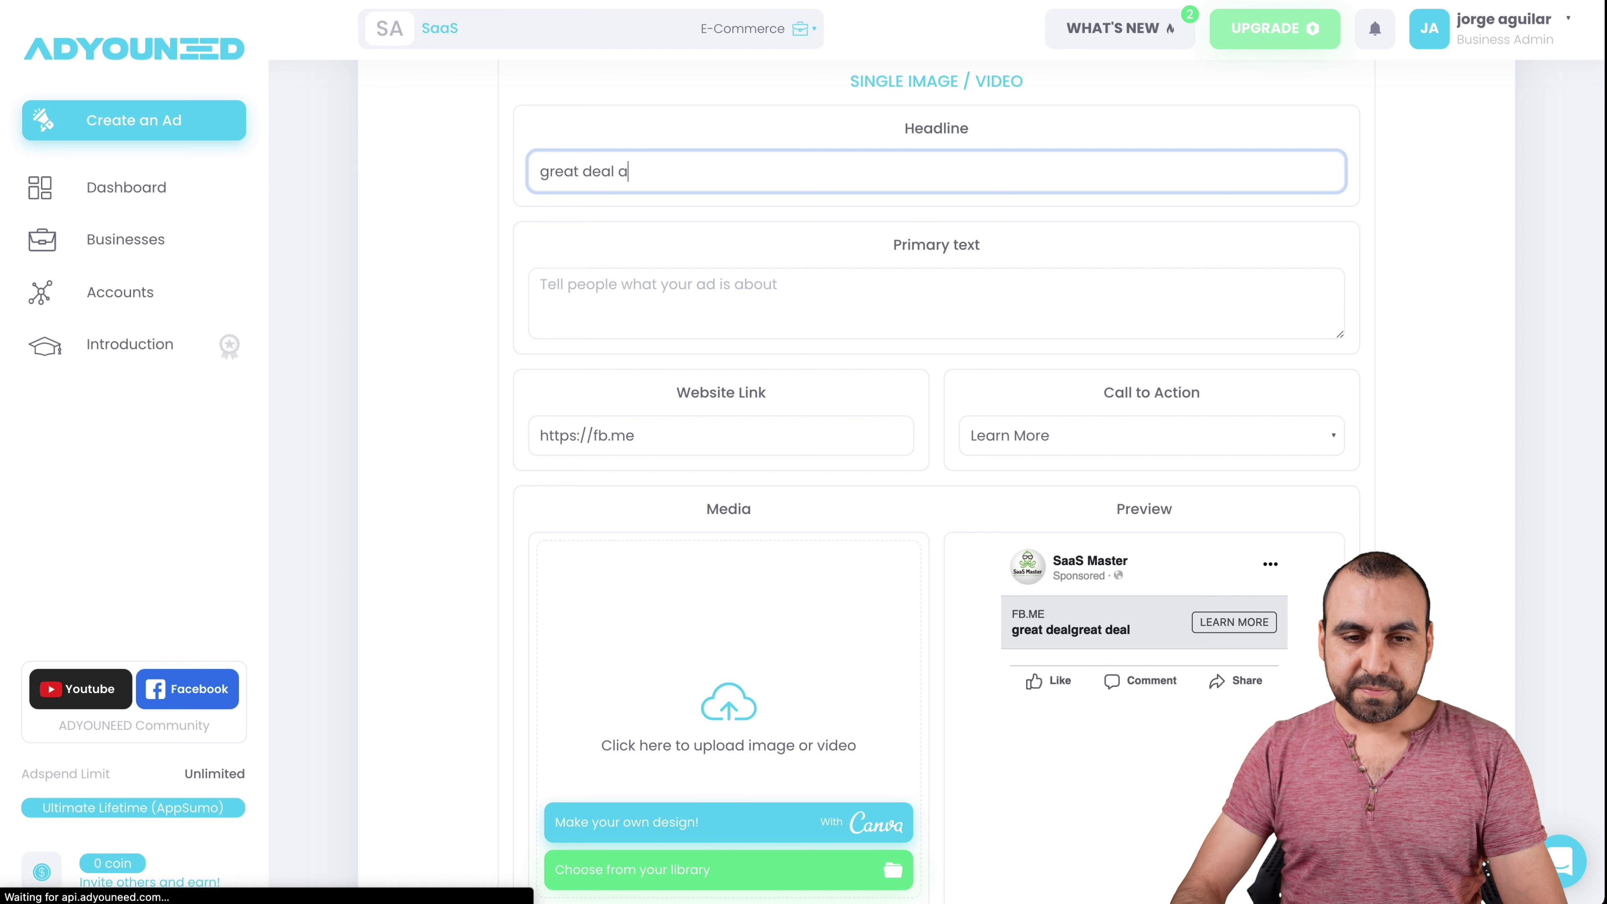
# - Enter the primary text 'buy this deal in offer' and select the Website Link field
pyautogui.click(747, 279)
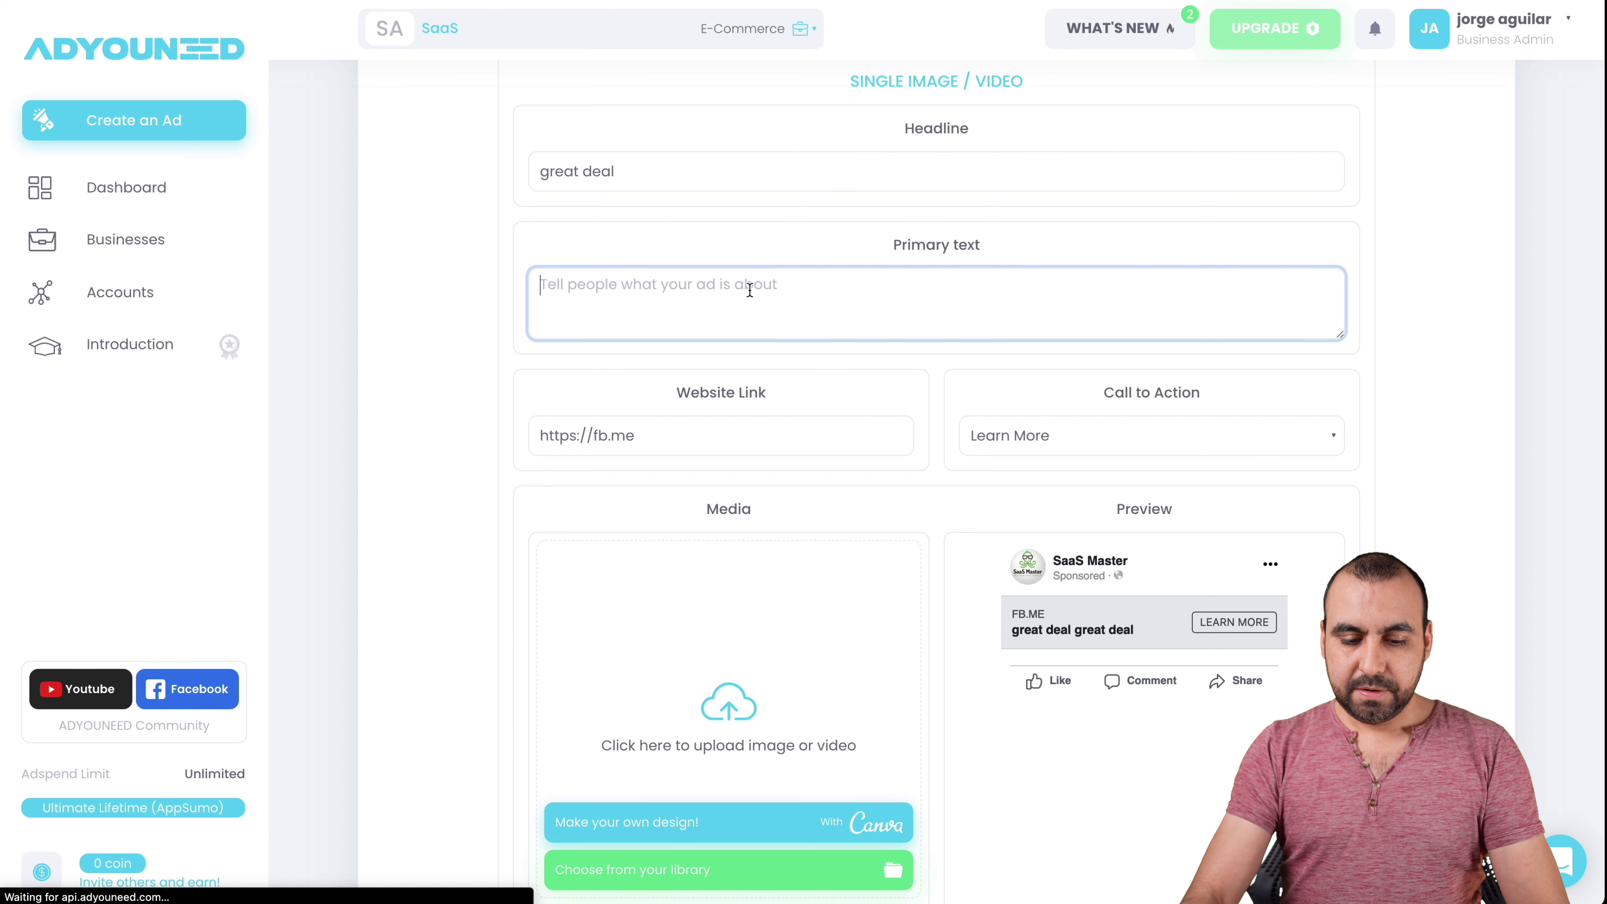
pyautogui.write('buy this d')
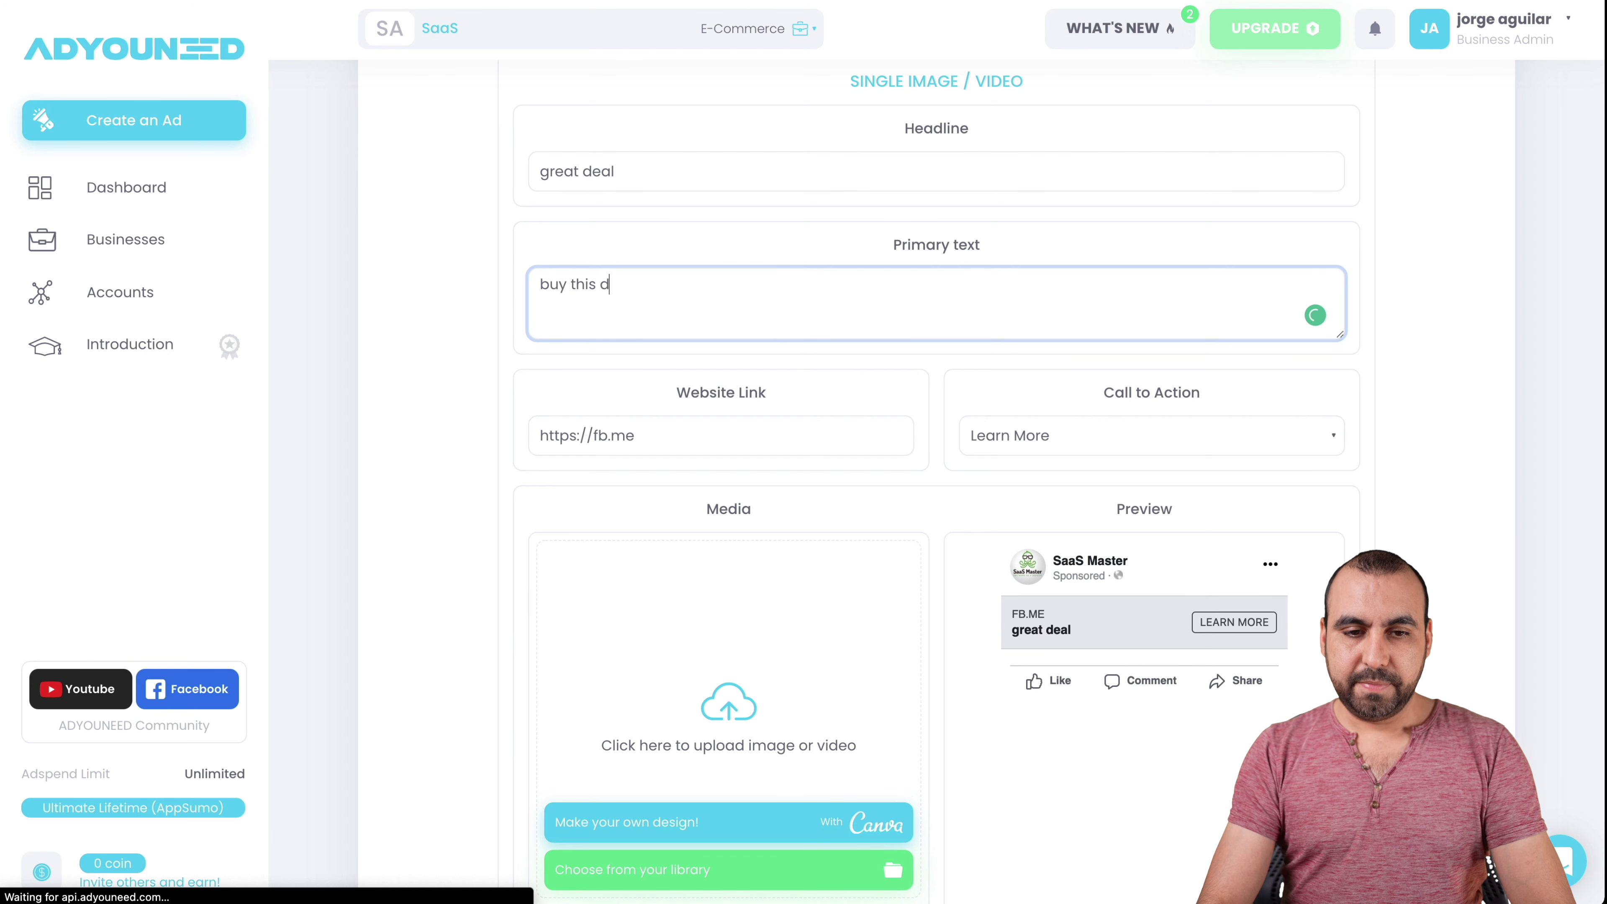
pyautogui.write('eal in offer')
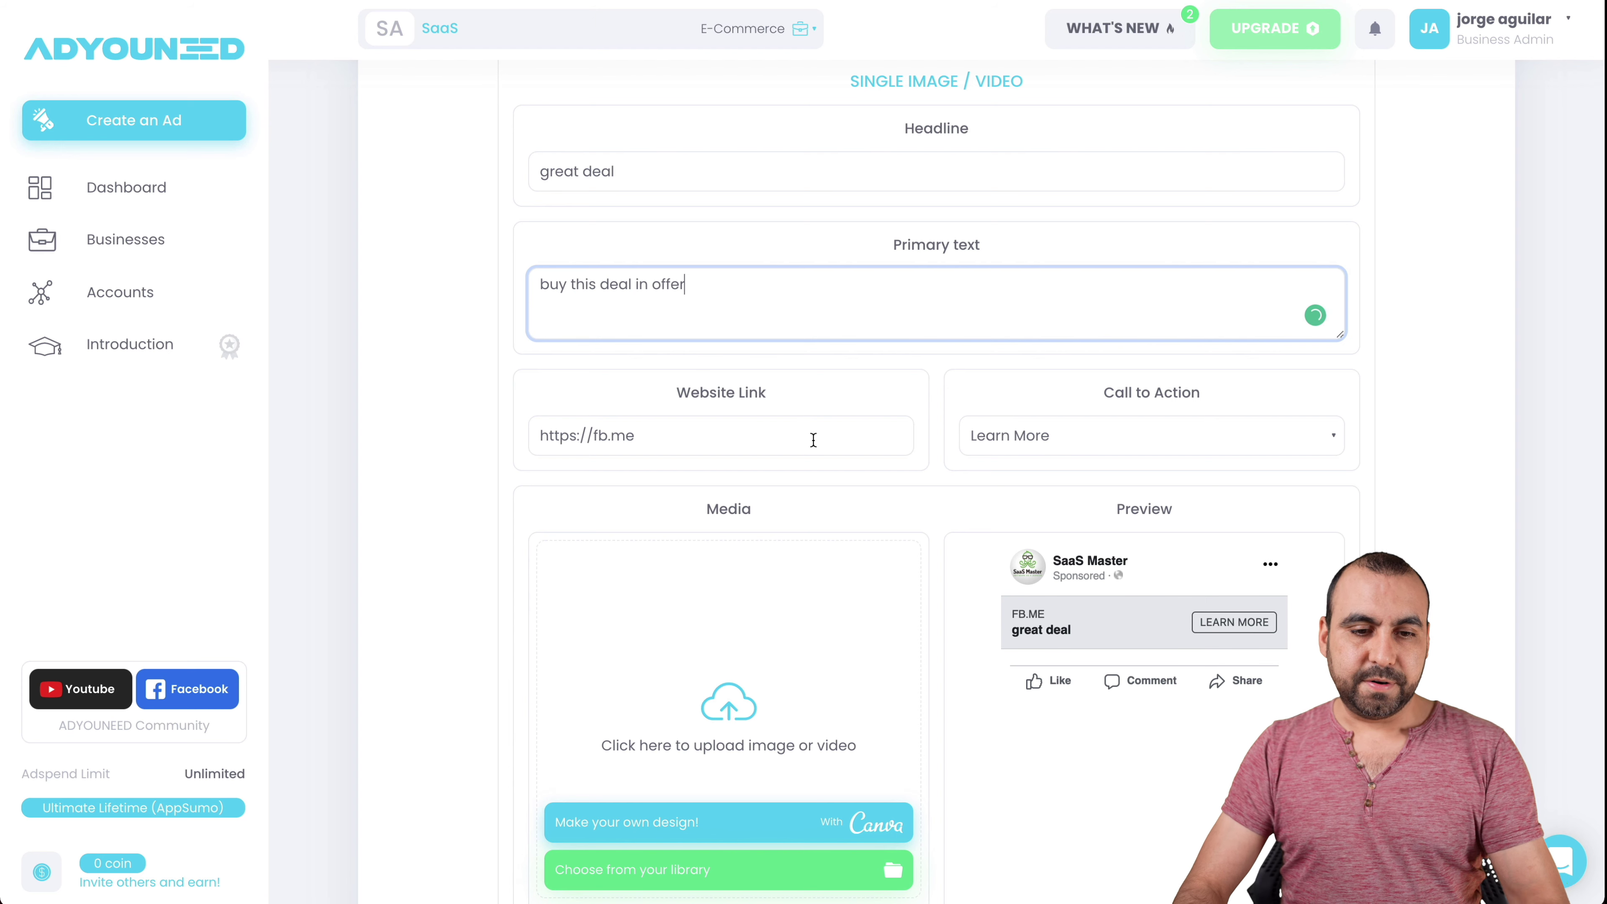
pyautogui.click(759, 436)
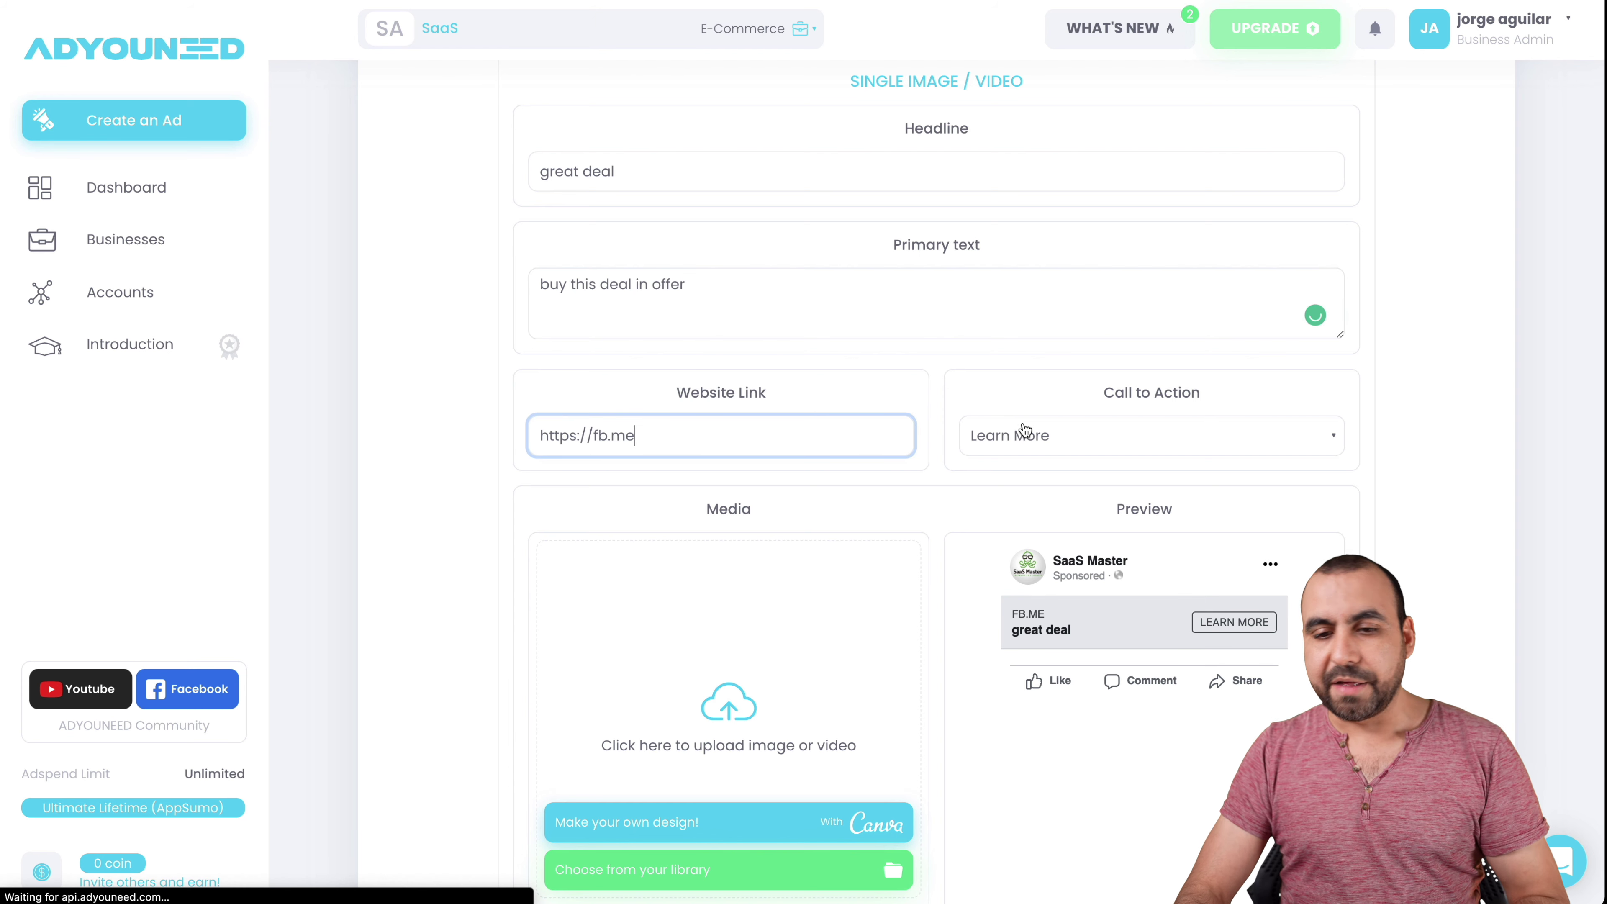
pyautogui.click(1035, 436)
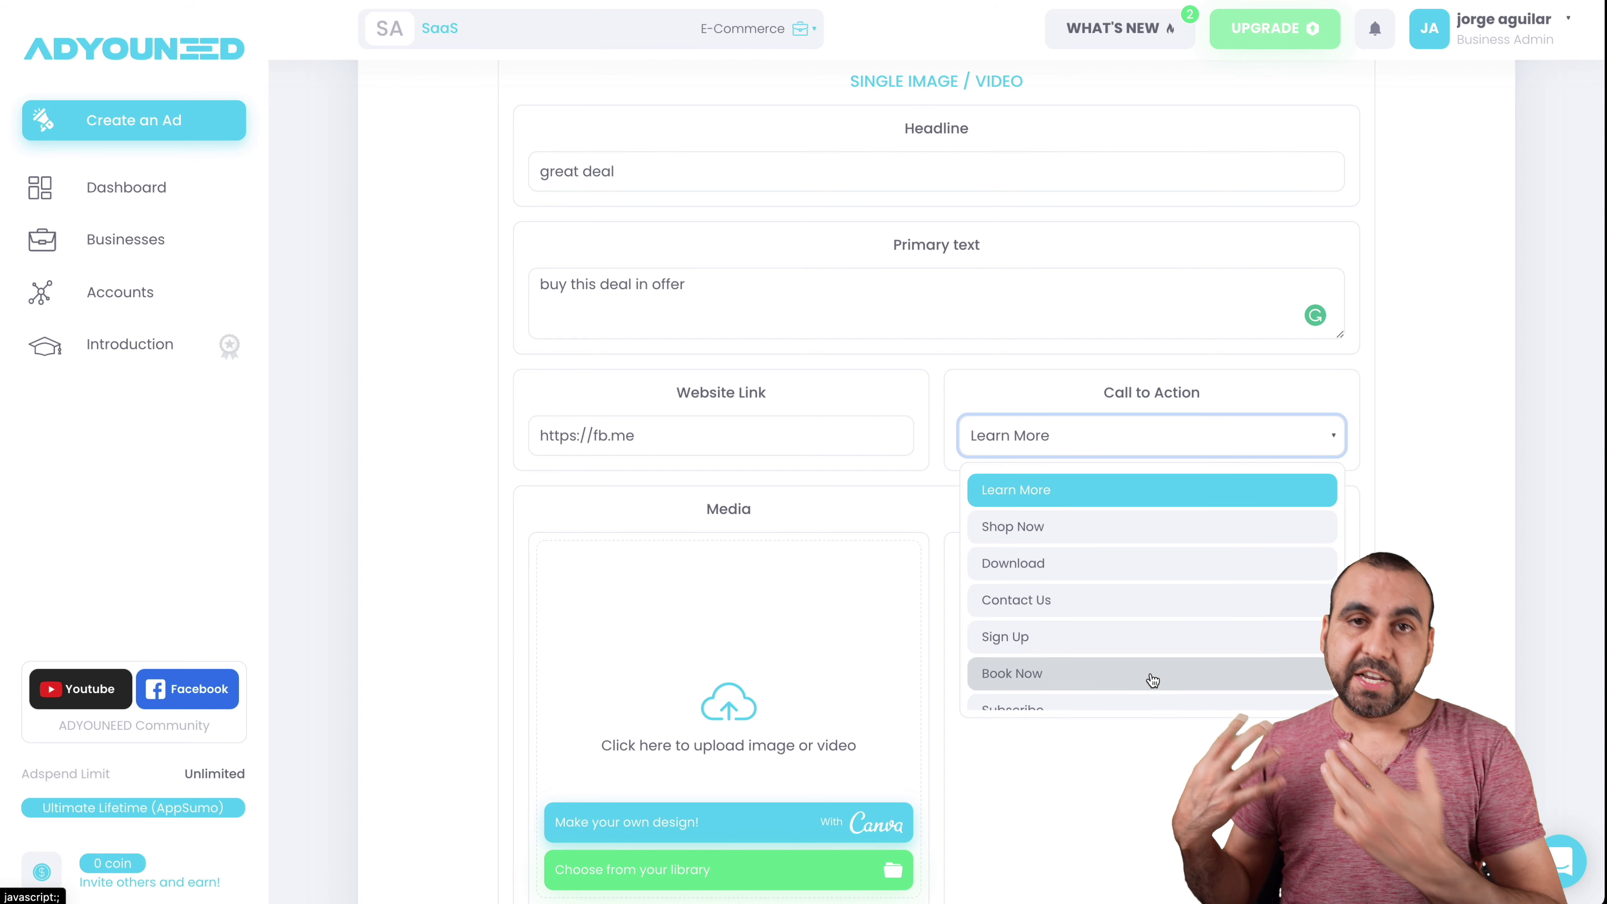
pyautogui.scroll(-5, 1152, 680)
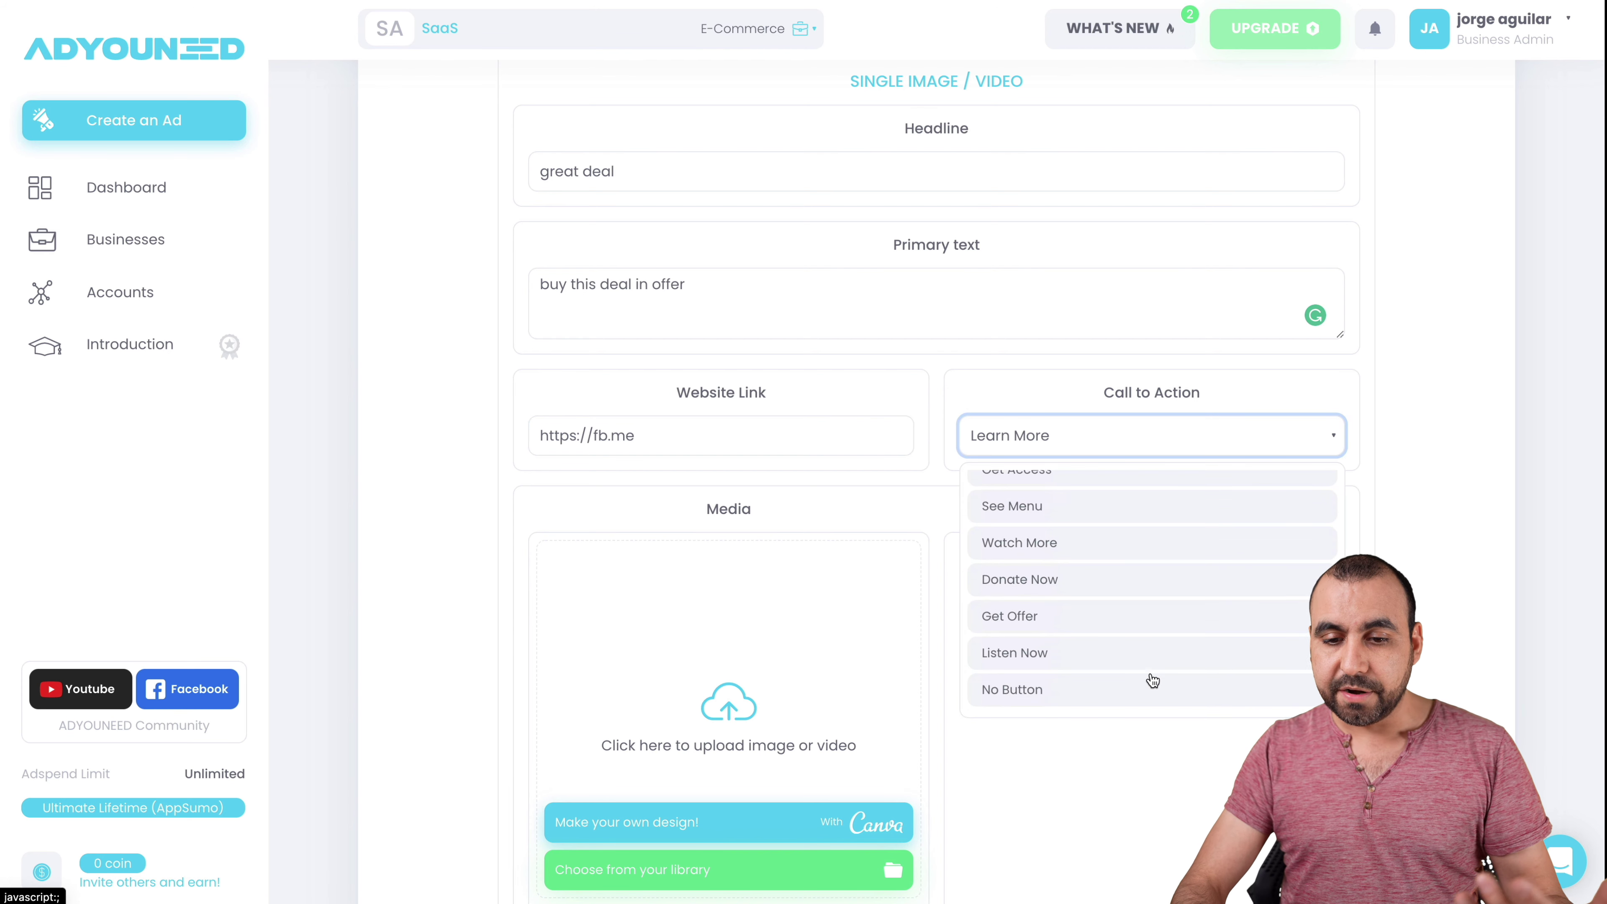
pyautogui.scroll(5, 1152, 680)
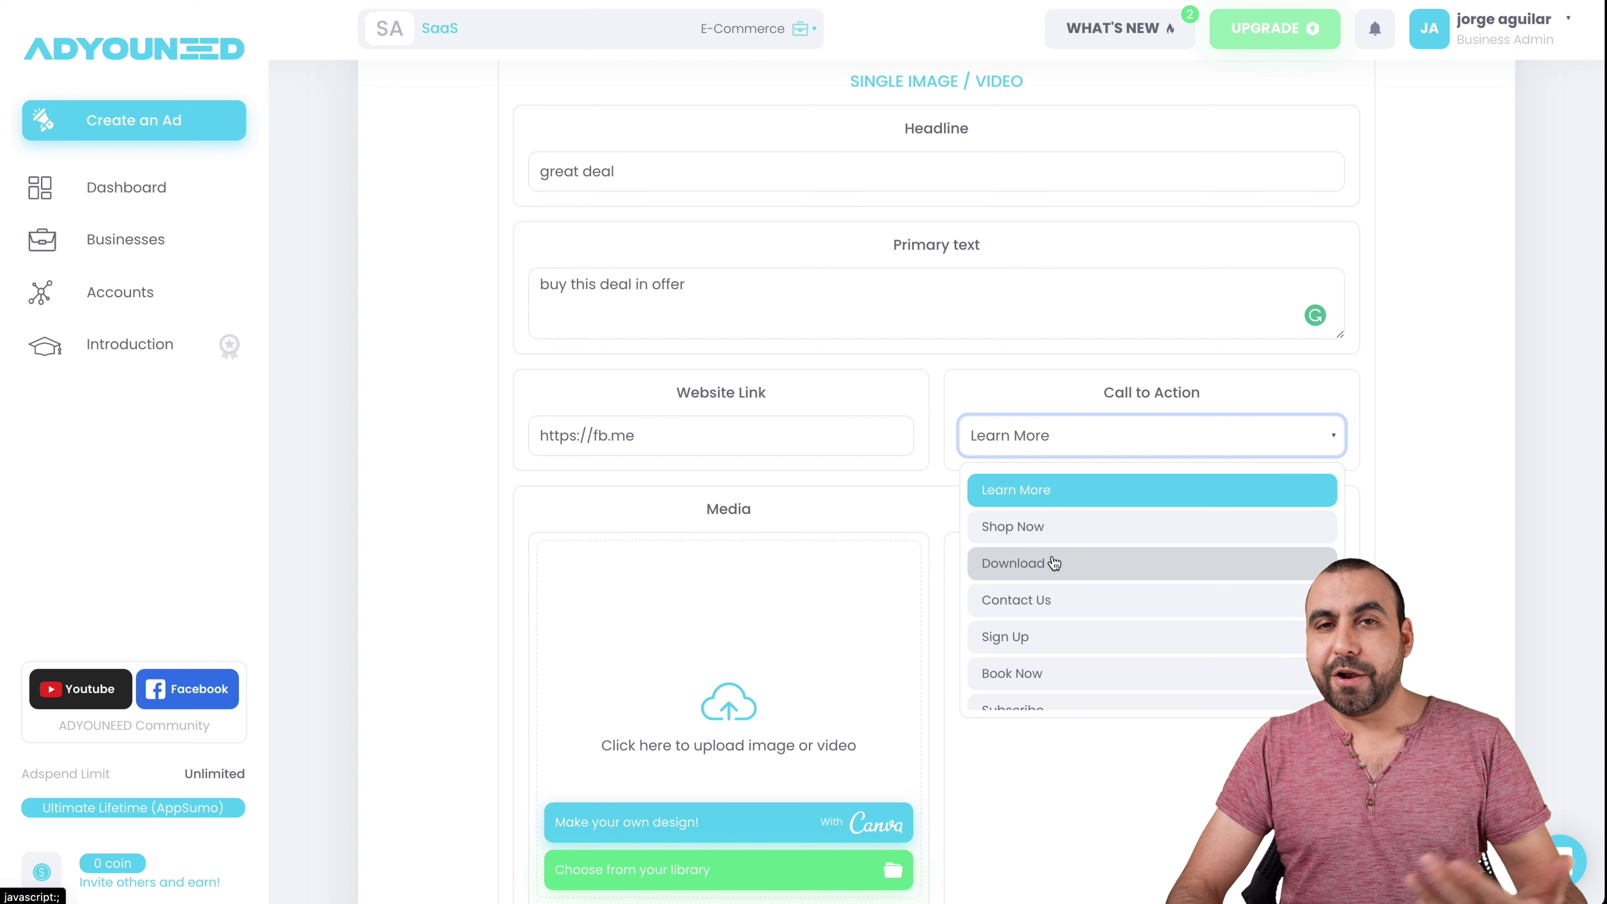
pyautogui.click(467, 642)
pyautogui.scroll(-3, 463, 638)
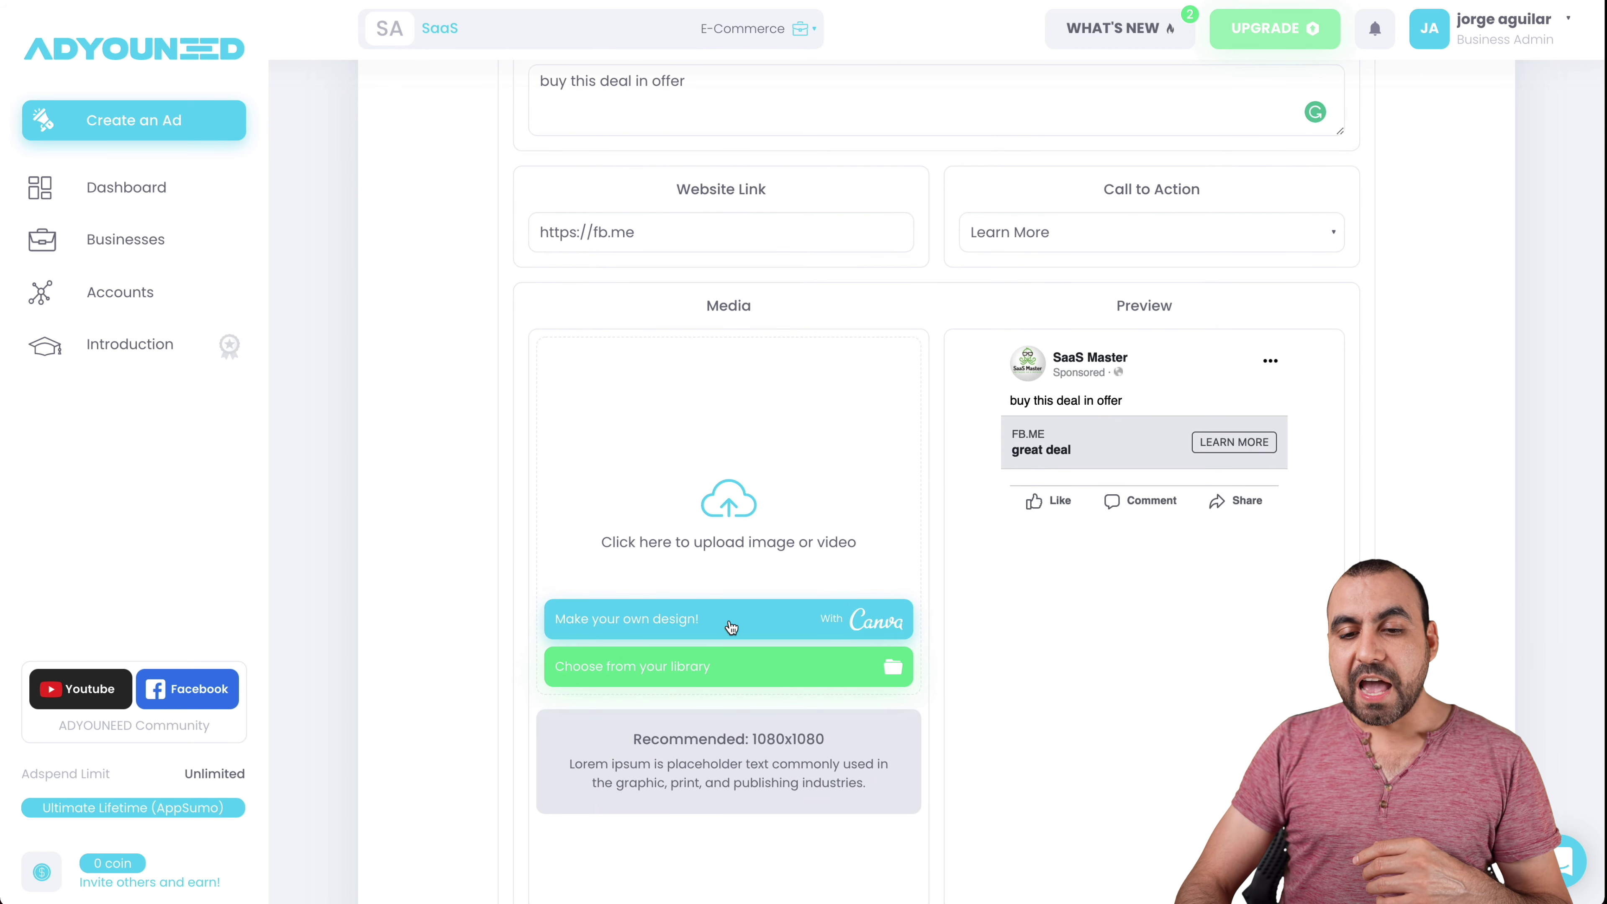
# - Try the Canva design option, then dismiss its sign-up window
pyautogui.click(844, 635)
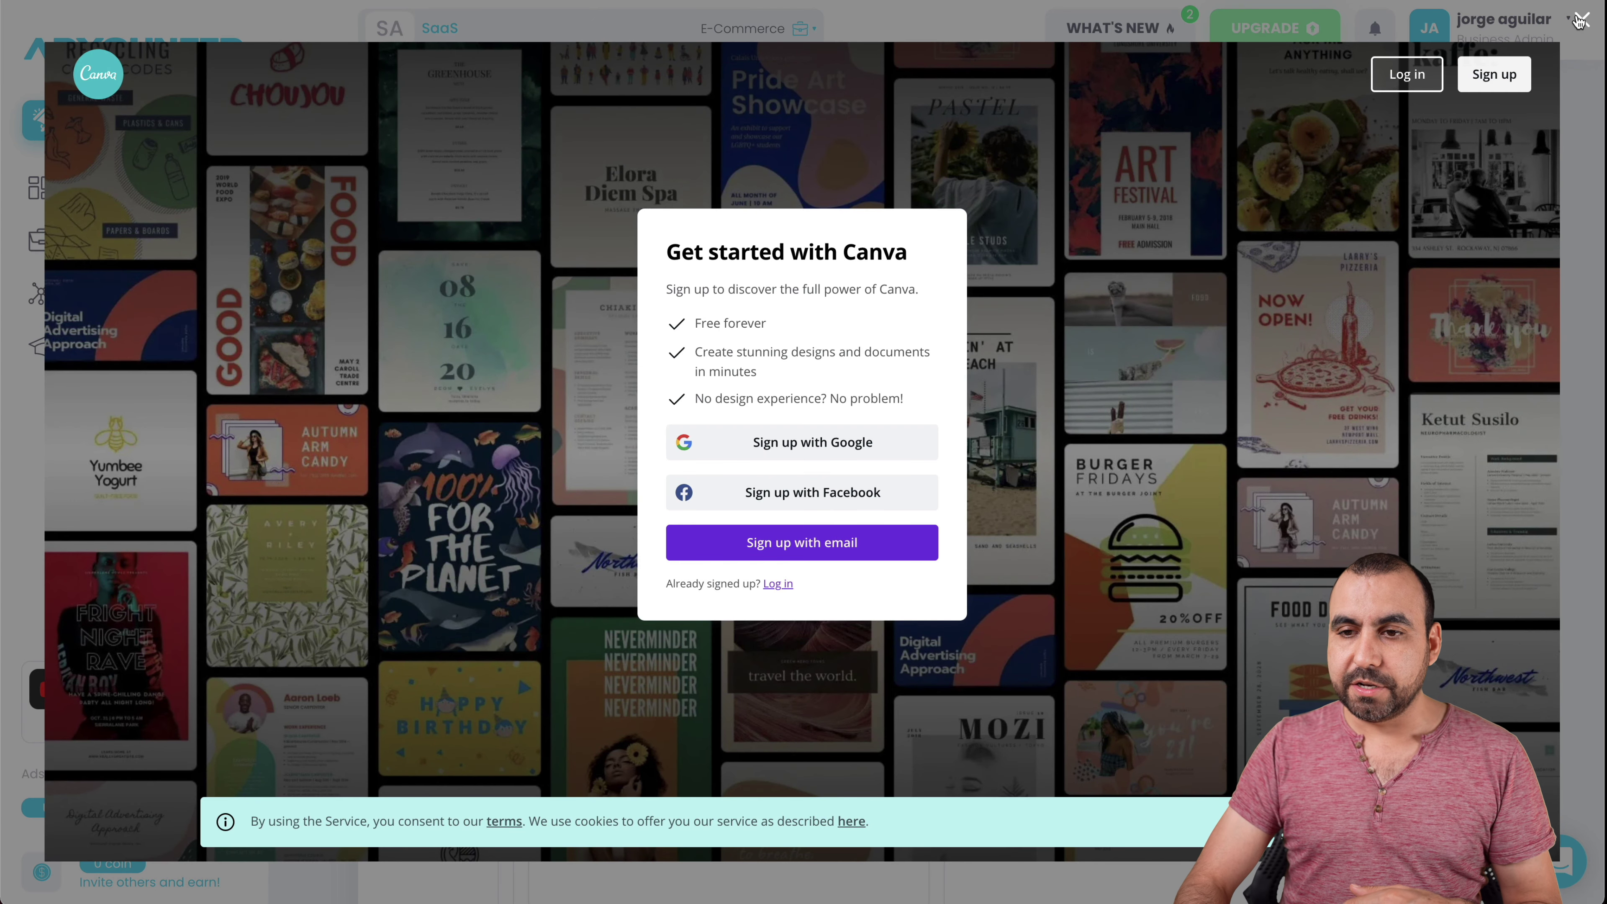
pyautogui.click(1579, 21)
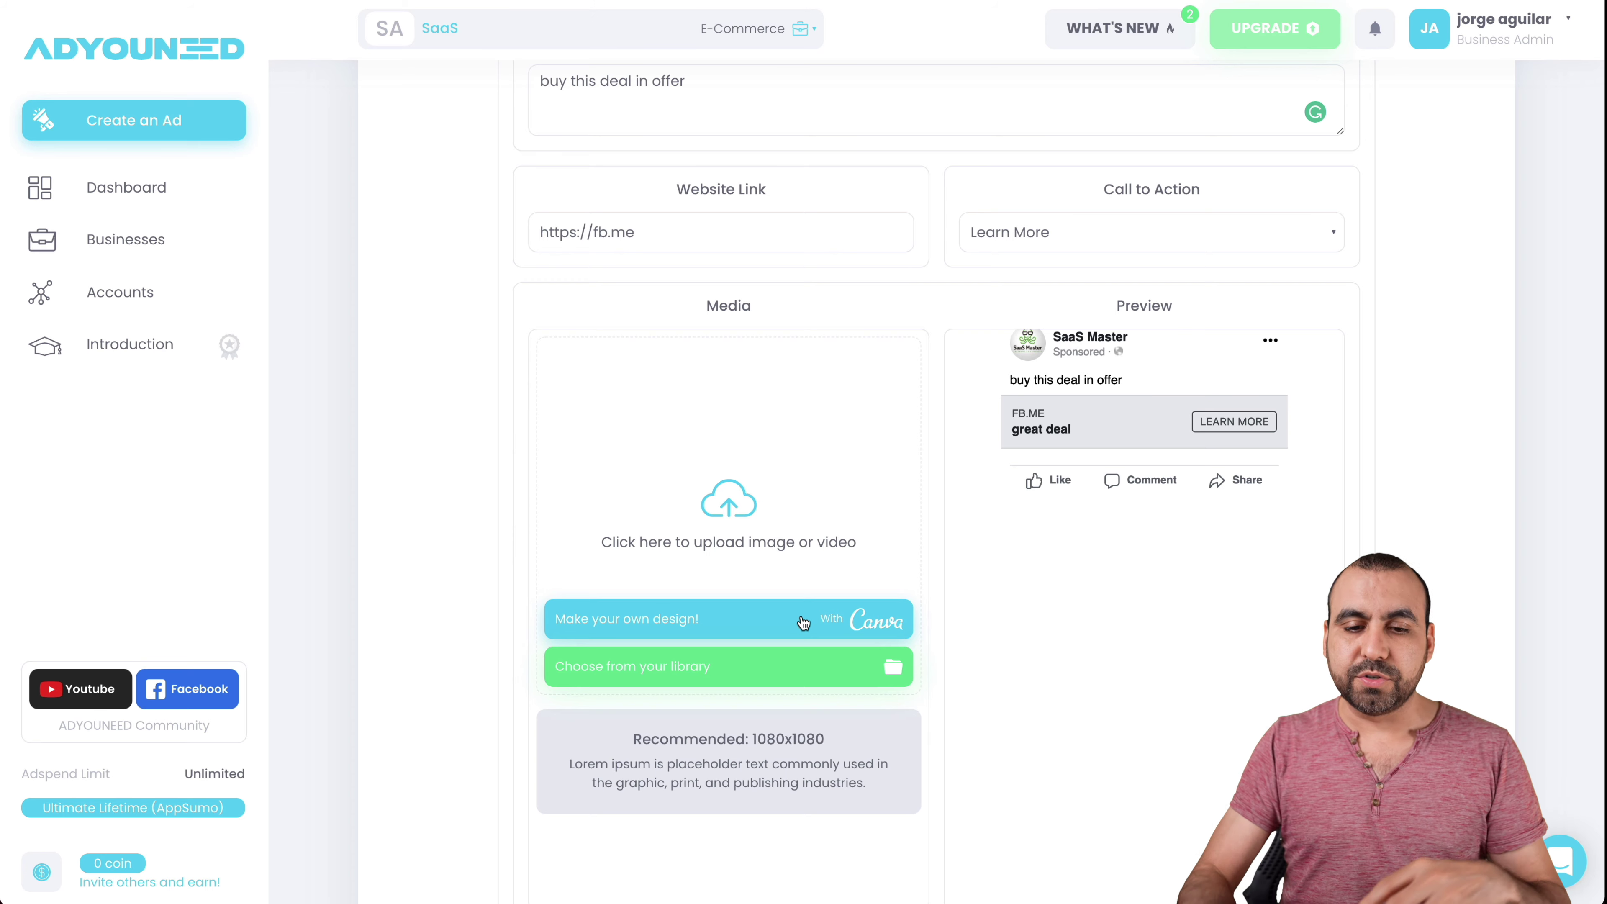
# - Upload 1.png as the ad's image
pyautogui.click(727, 504)
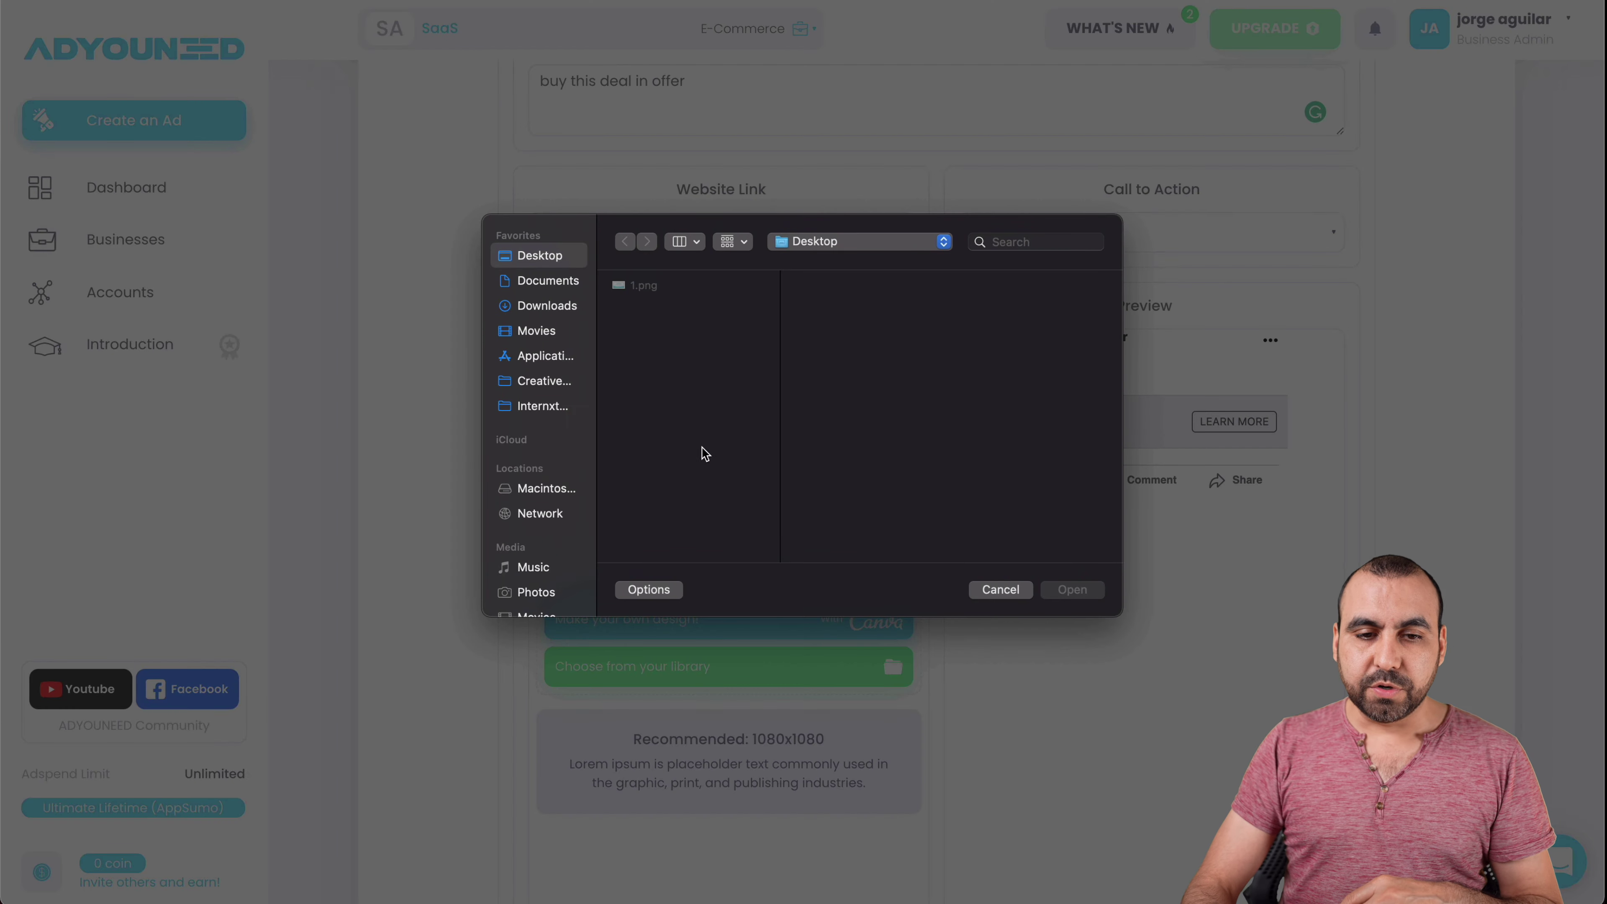
pyautogui.click(640, 288)
pyautogui.click(1079, 593)
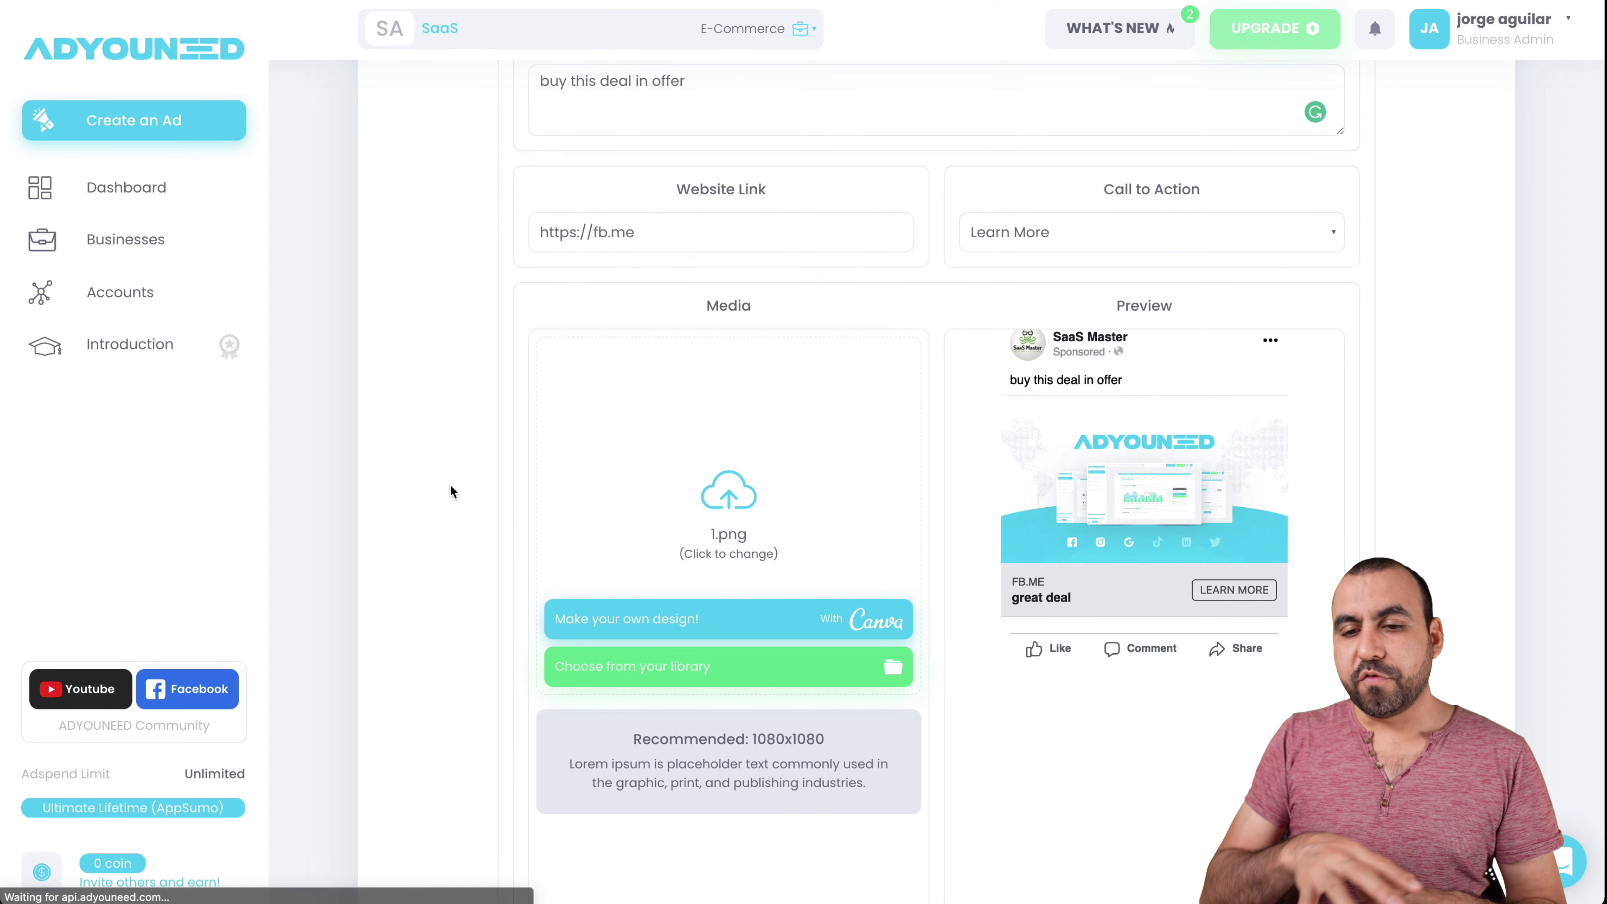
# - Name the ad 'sgdfhjk' and advance to the Review & Publish step
pyautogui.scroll(-3, 449, 484)
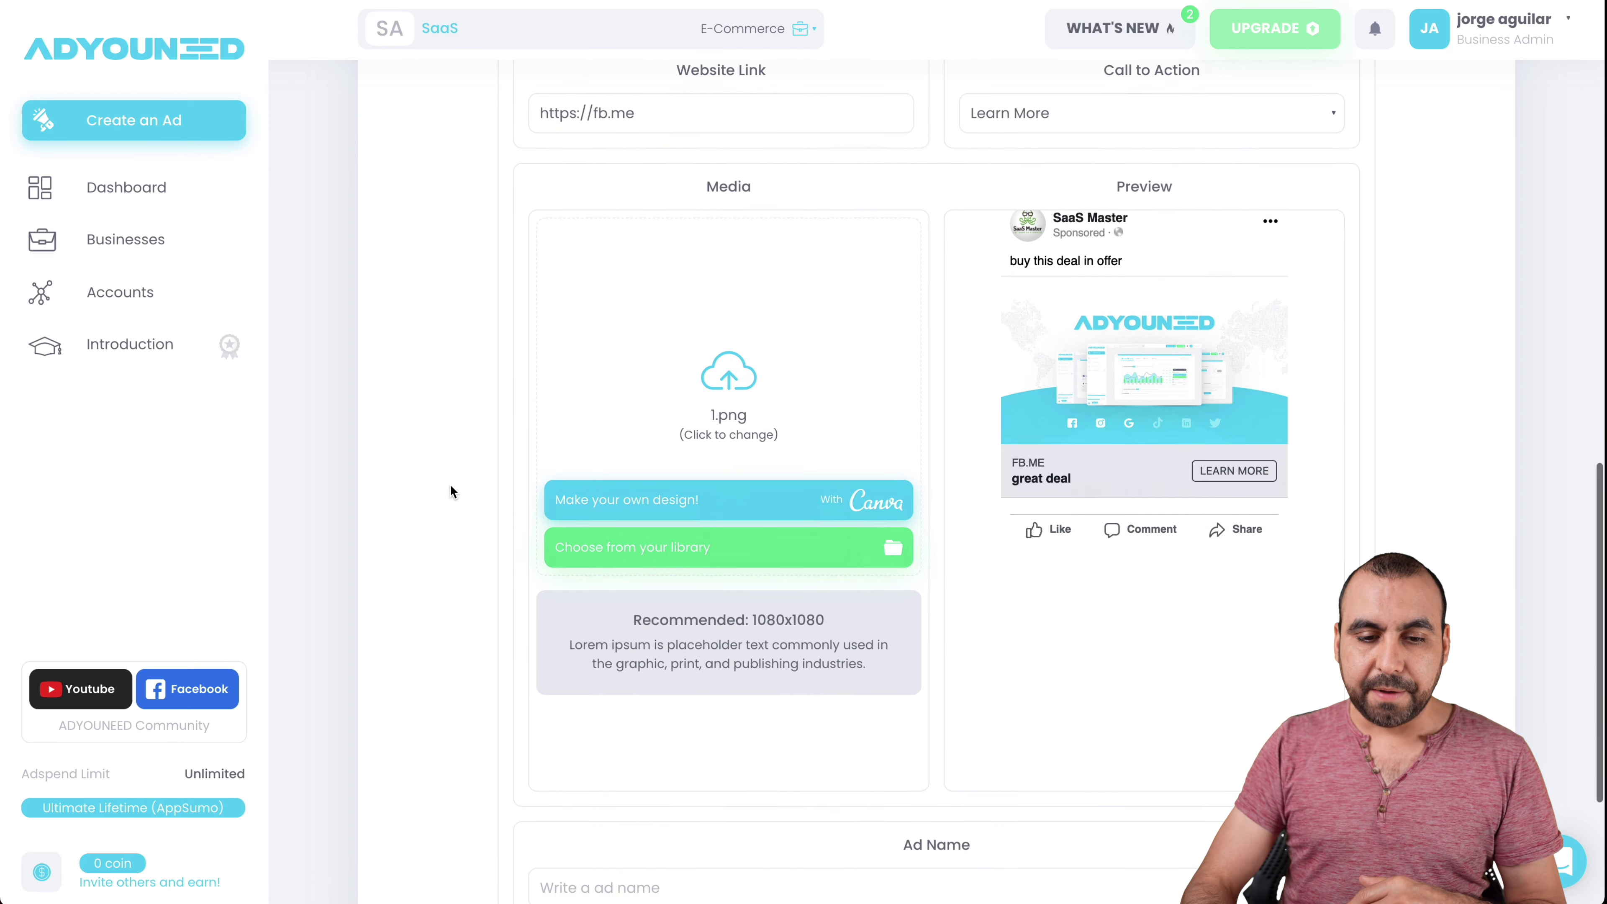
pyautogui.moveTo(631, 537); pyautogui.dragTo(819, 541)
pyautogui.click(818, 584)
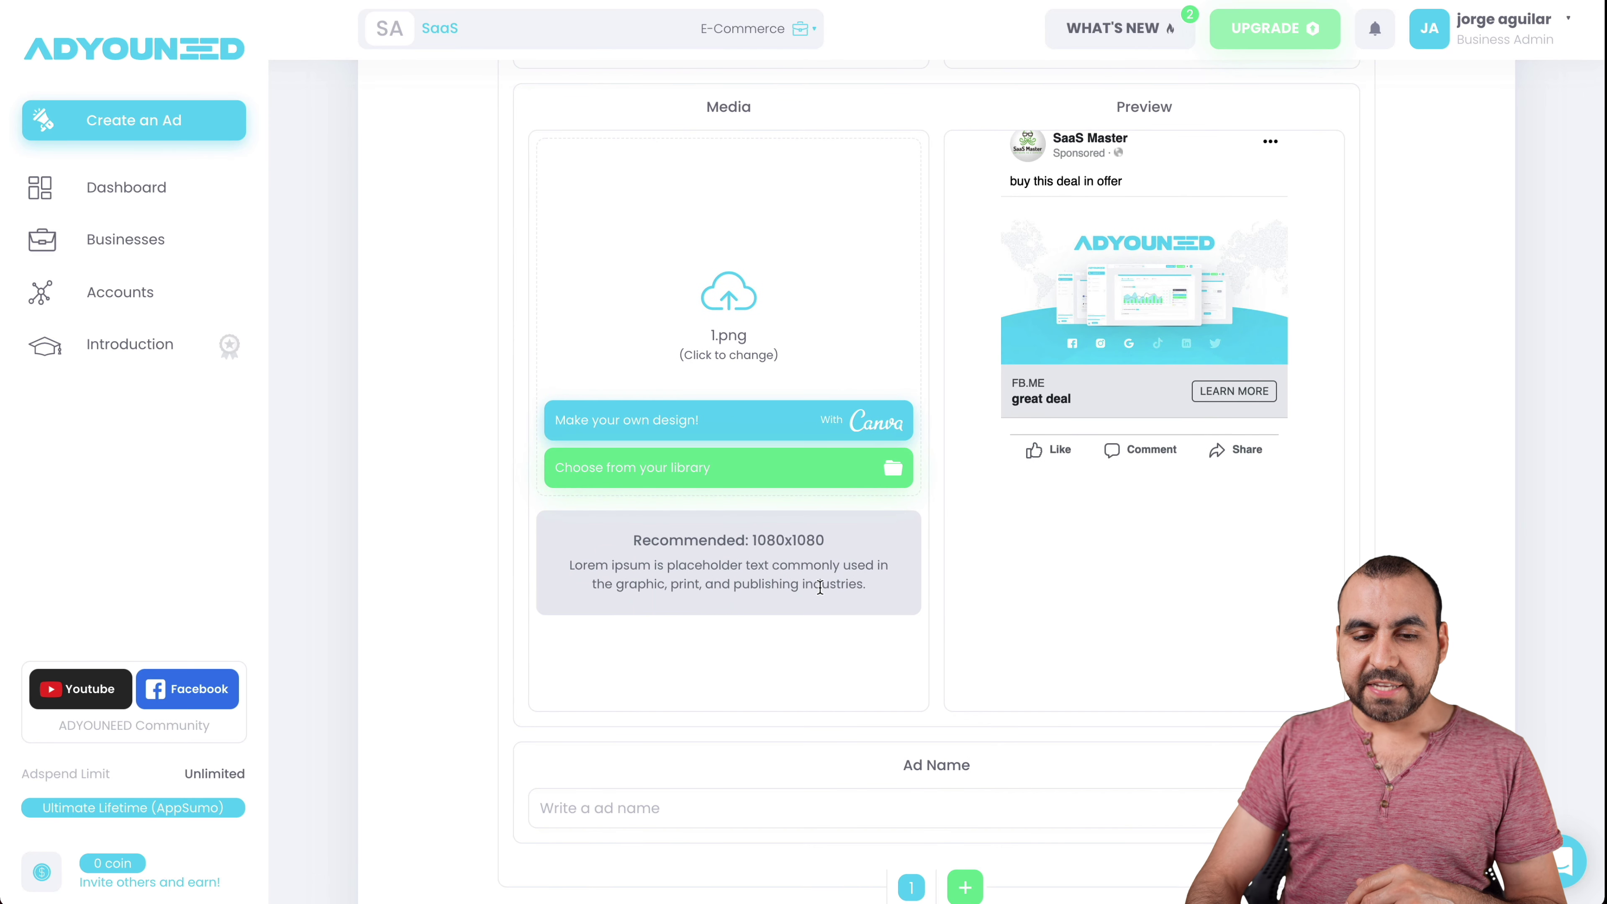
pyautogui.scroll(-2, 843, 638)
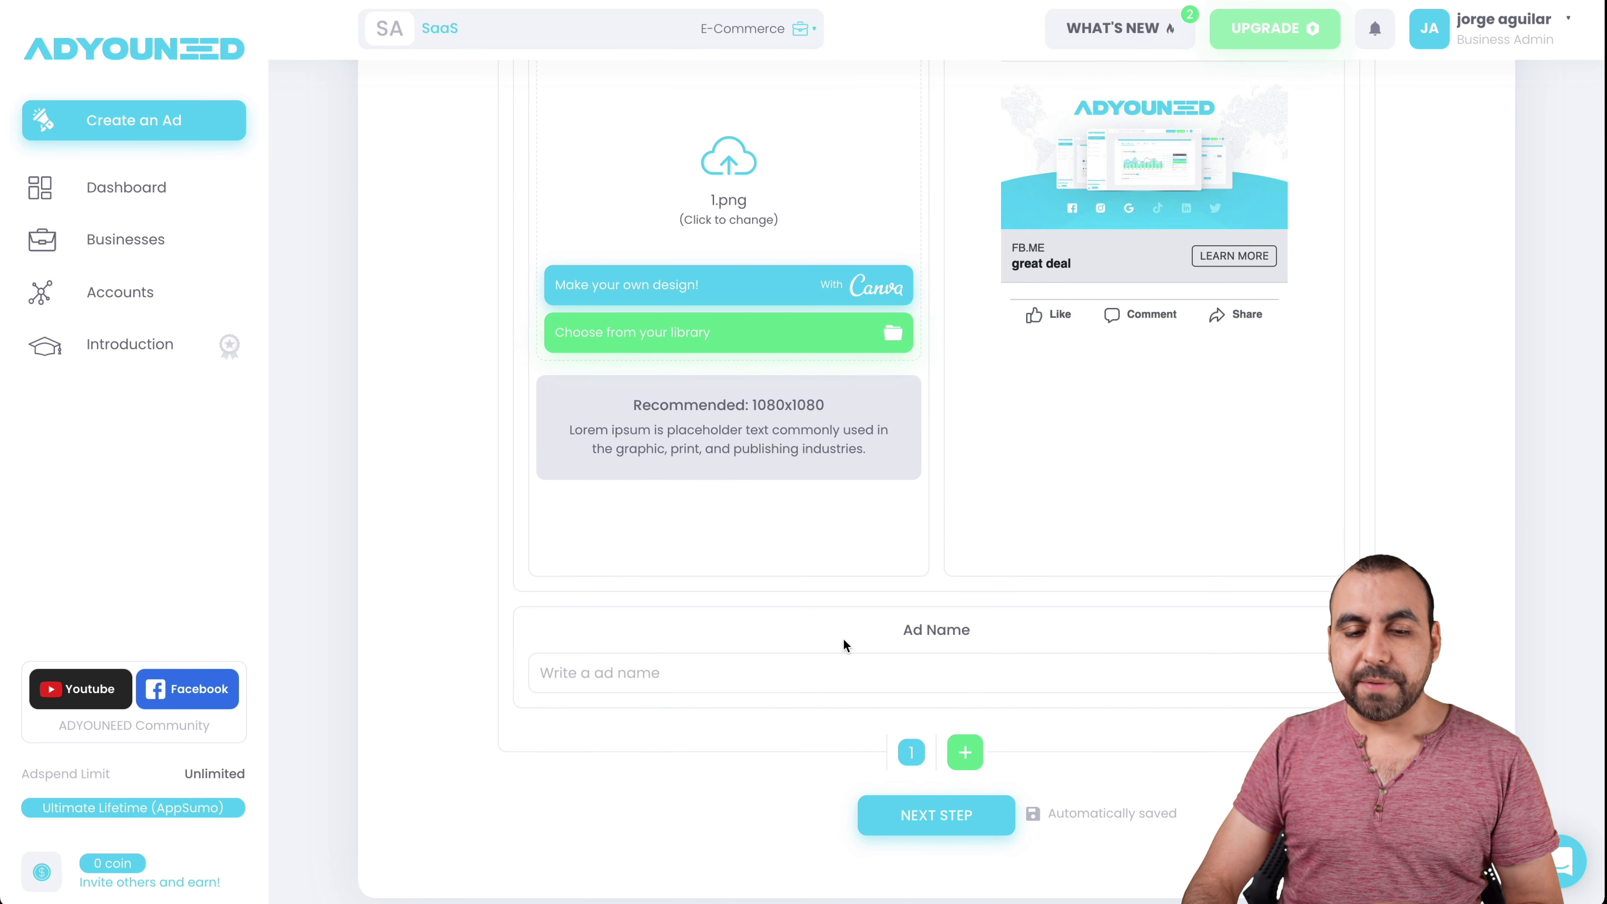
pyautogui.scroll(-1, 843, 638)
pyautogui.click(811, 639)
pyautogui.write('sgdfhjk')
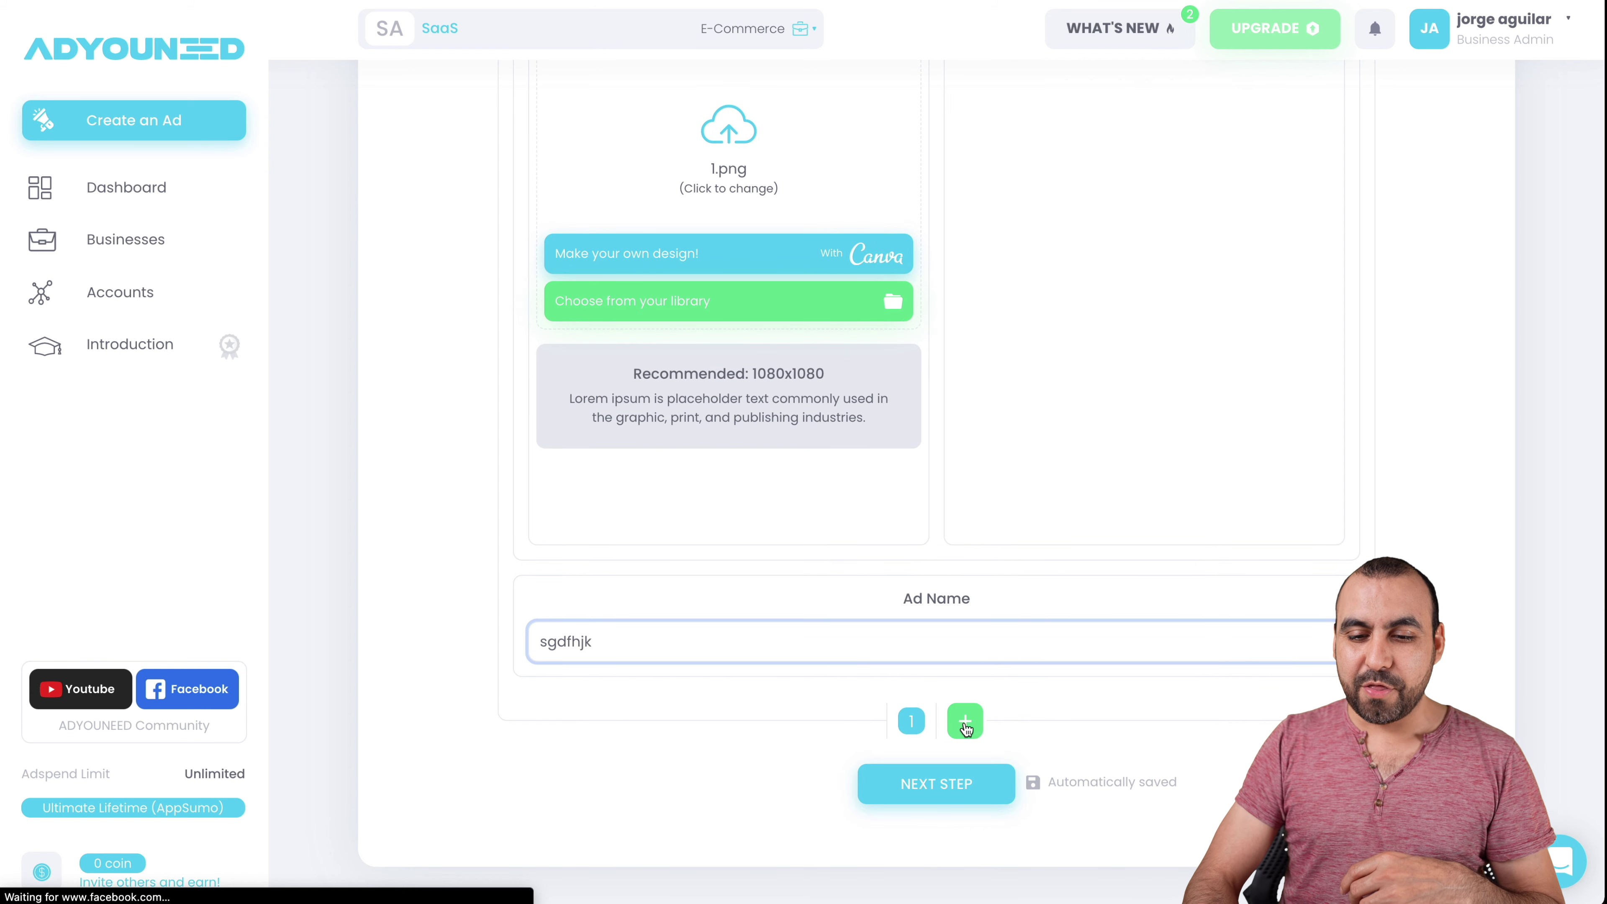
pyautogui.click(945, 774)
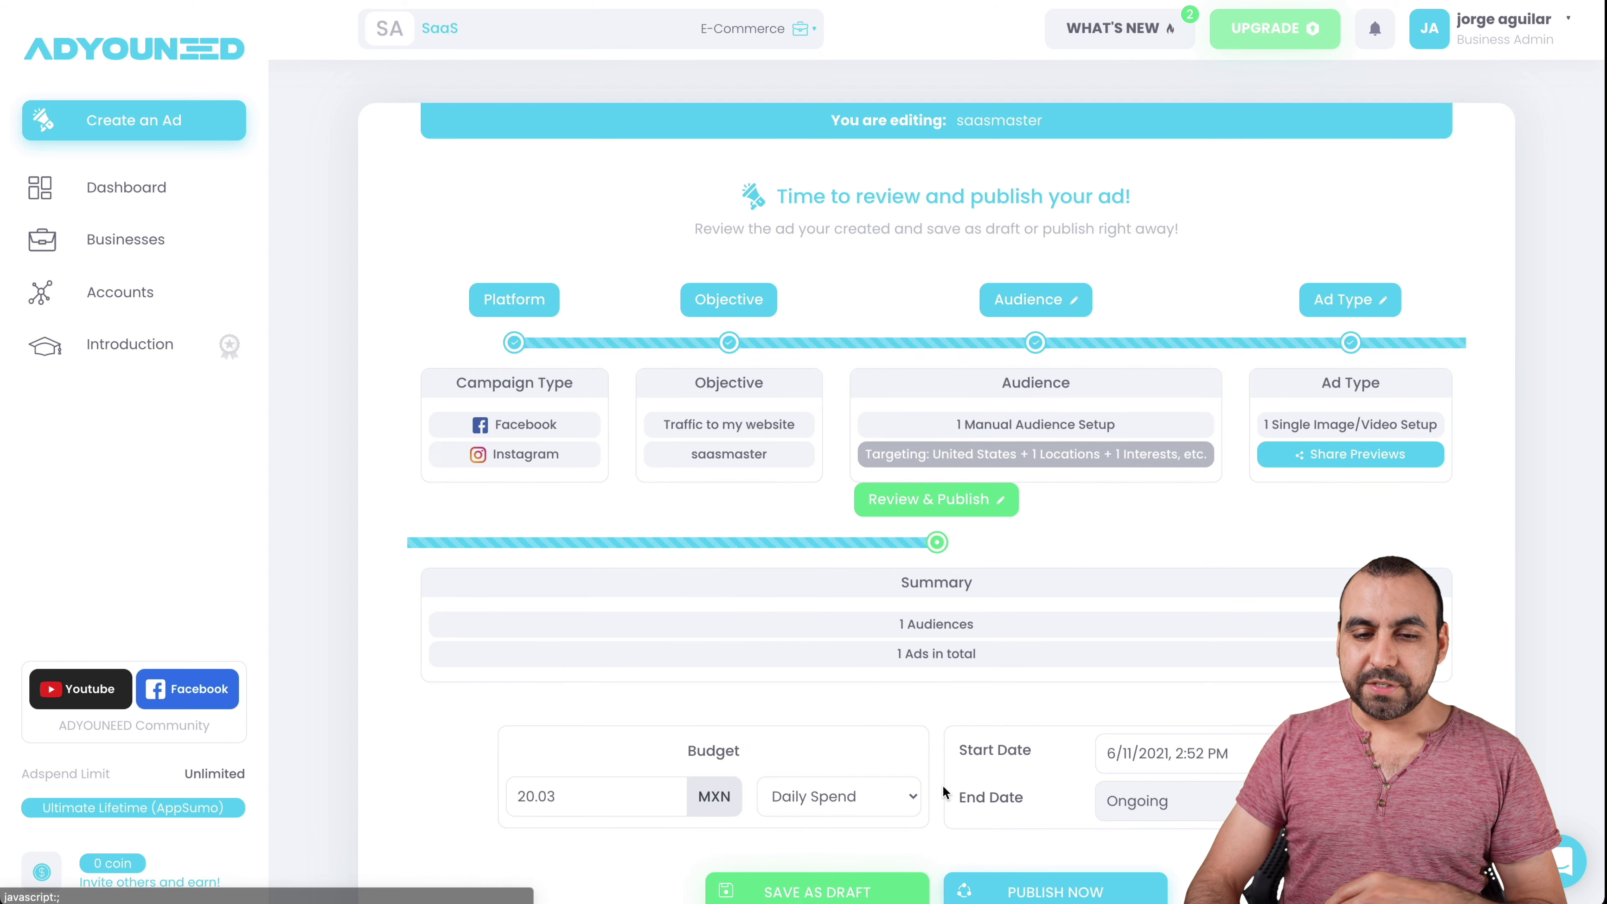
# - Replace the 20.03 budget amount with 200 MXN
pyautogui.scroll(-1, 943, 785)
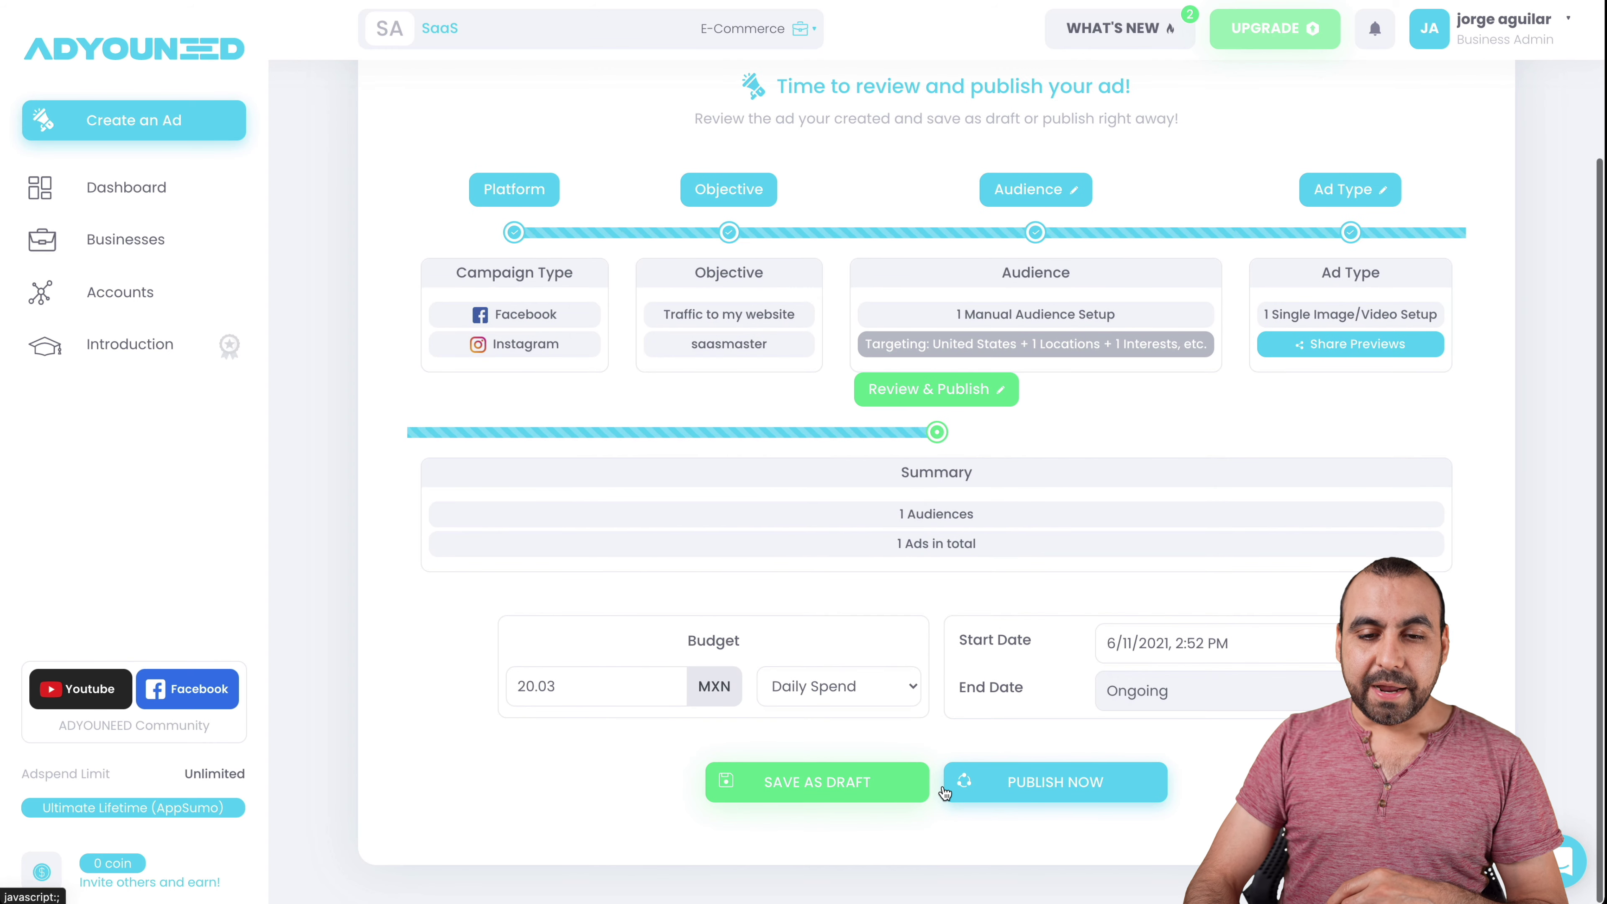
pyautogui.scroll(1, 865, 476)
pyautogui.scroll(-1, 865, 475)
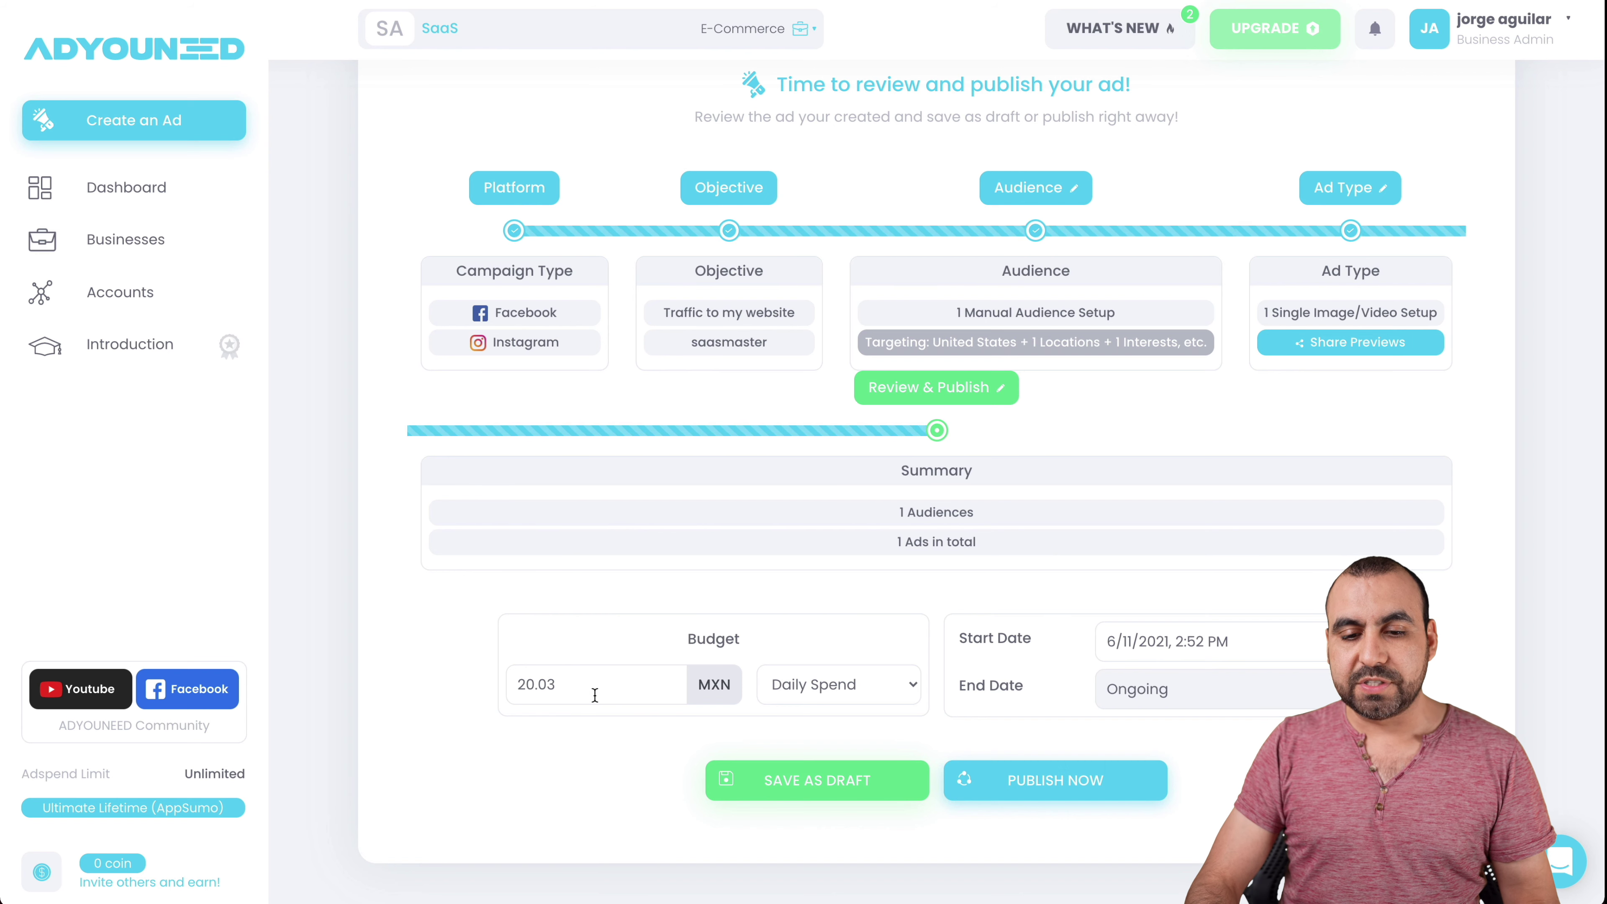
pyautogui.click(807, 690)
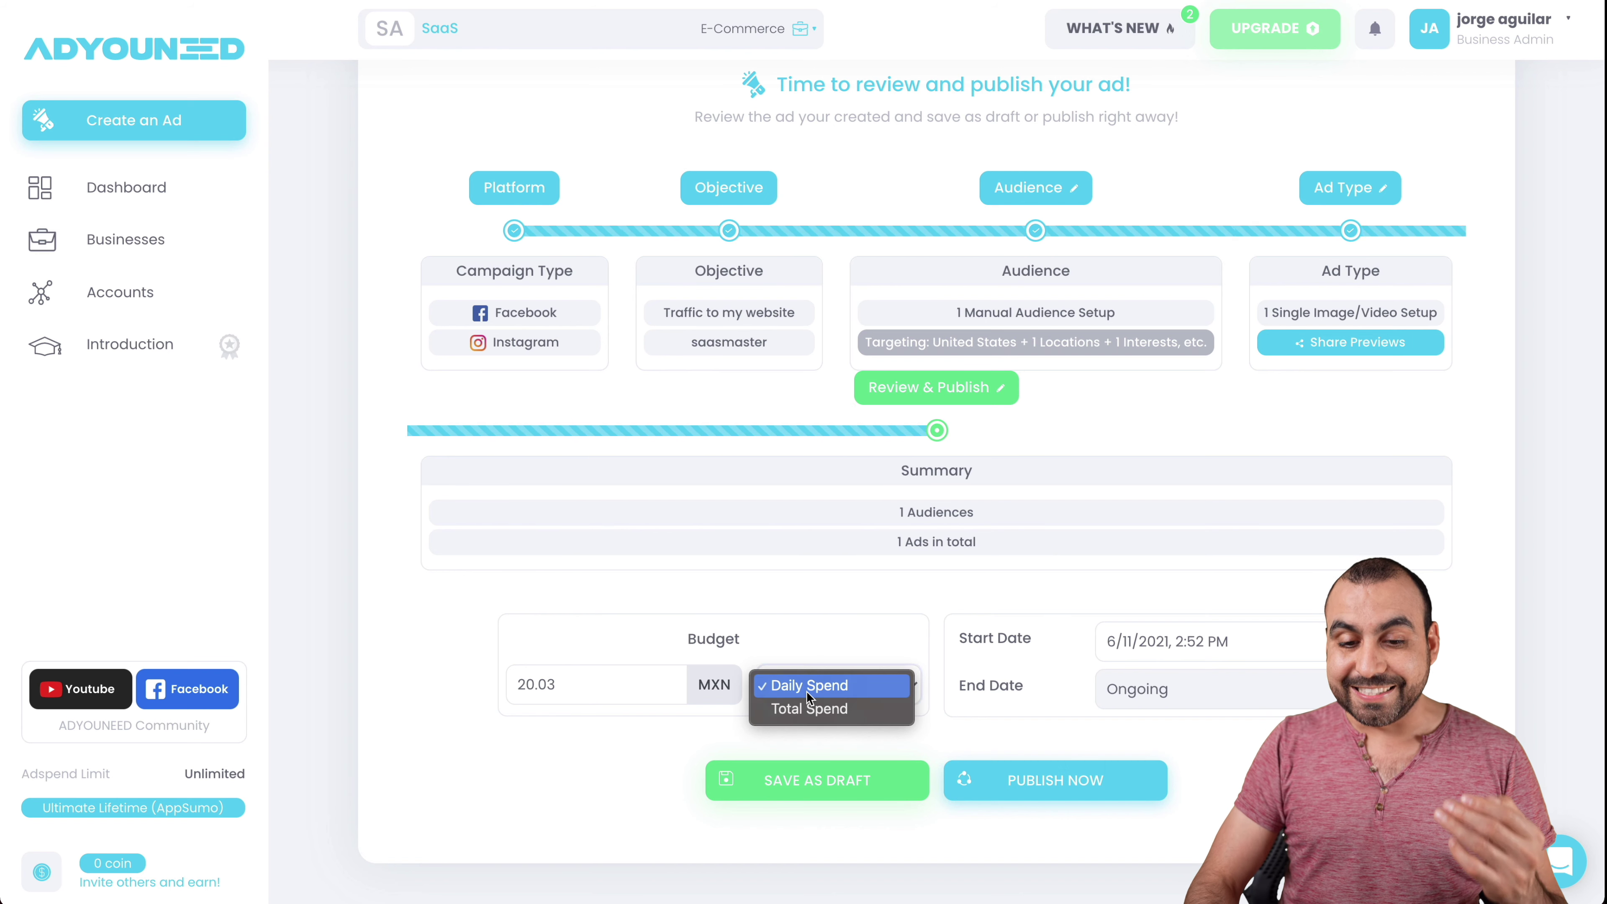
pyautogui.click(840, 707)
pyautogui.moveTo(580, 683); pyautogui.dragTo(483, 687)
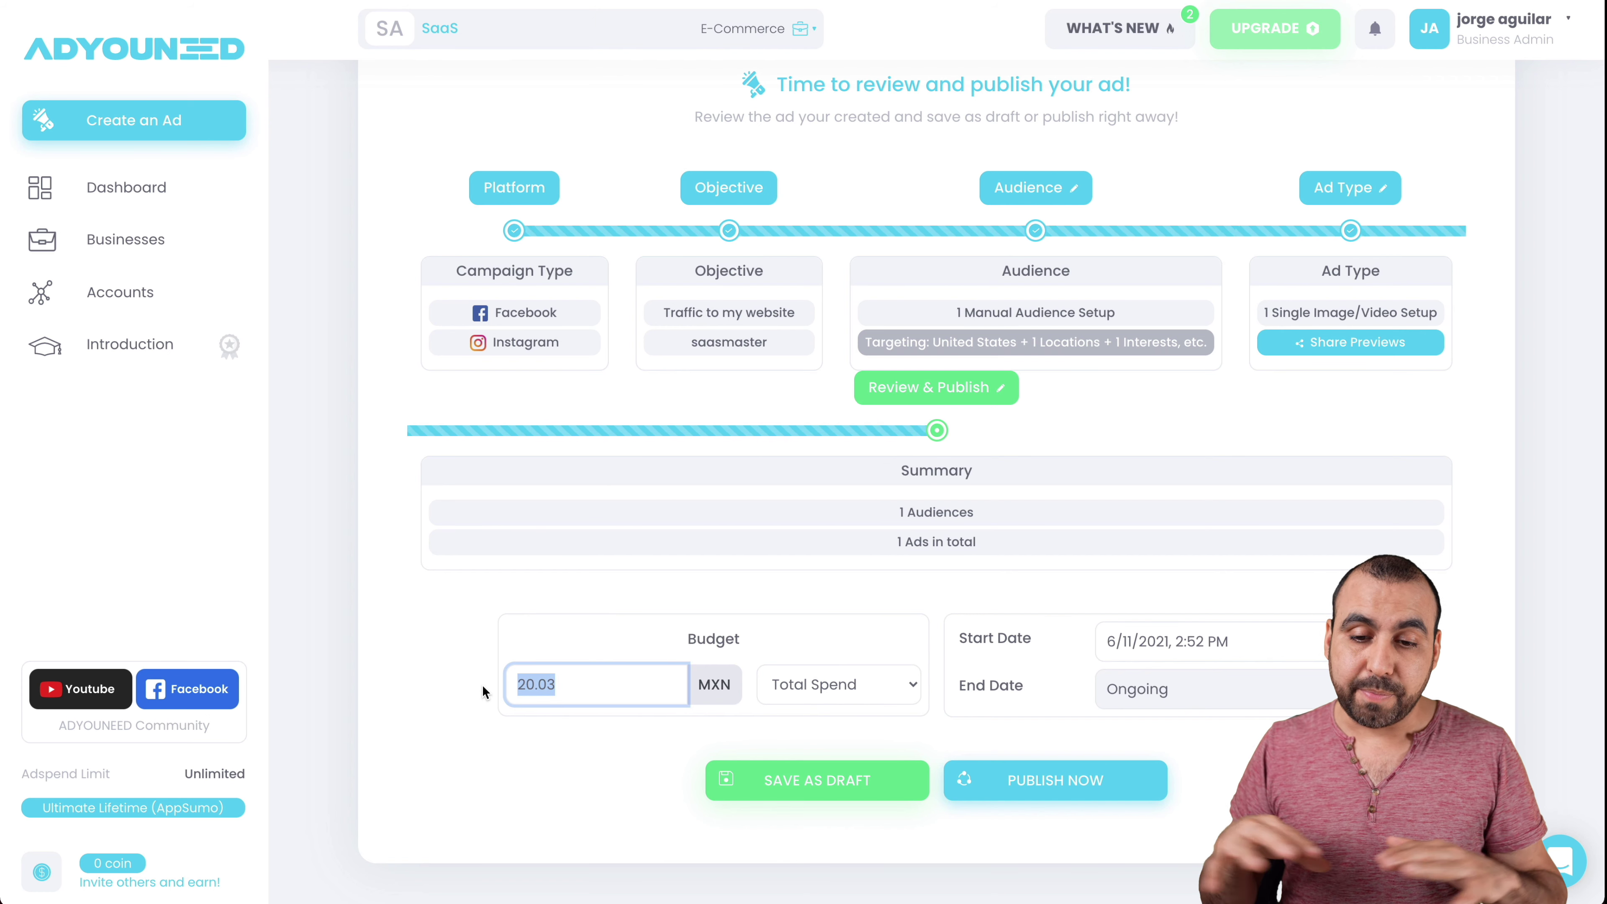
pyautogui.write('200')
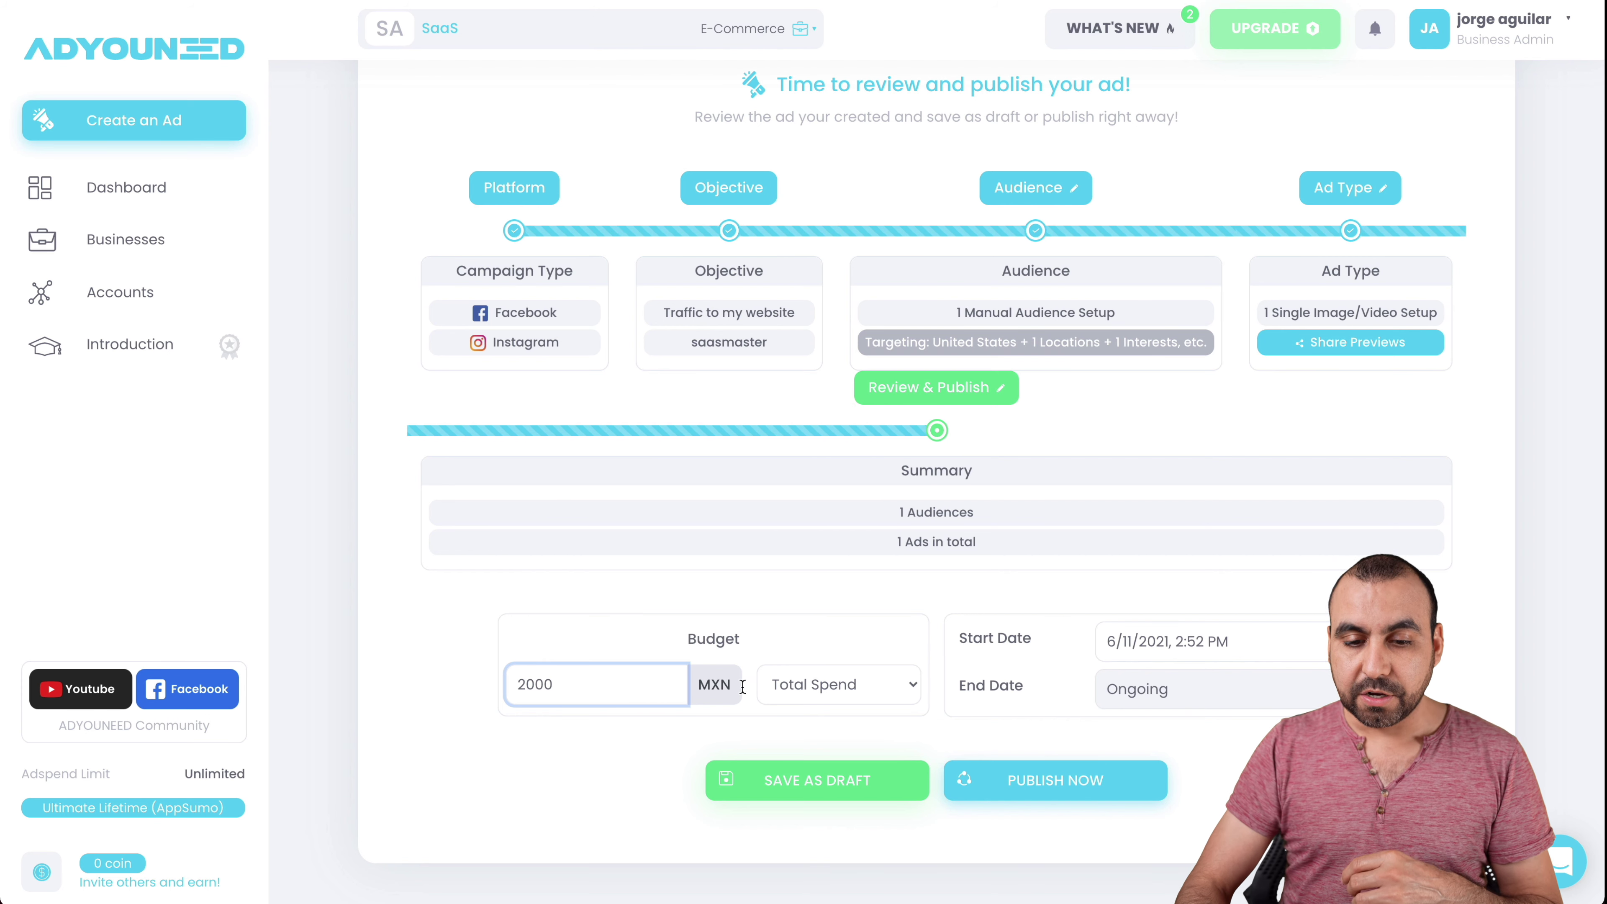
# - Set the budget type back to Daily Spend and switch the end date off ongoing
pyautogui.click(817, 688)
pyautogui.click(768, 662)
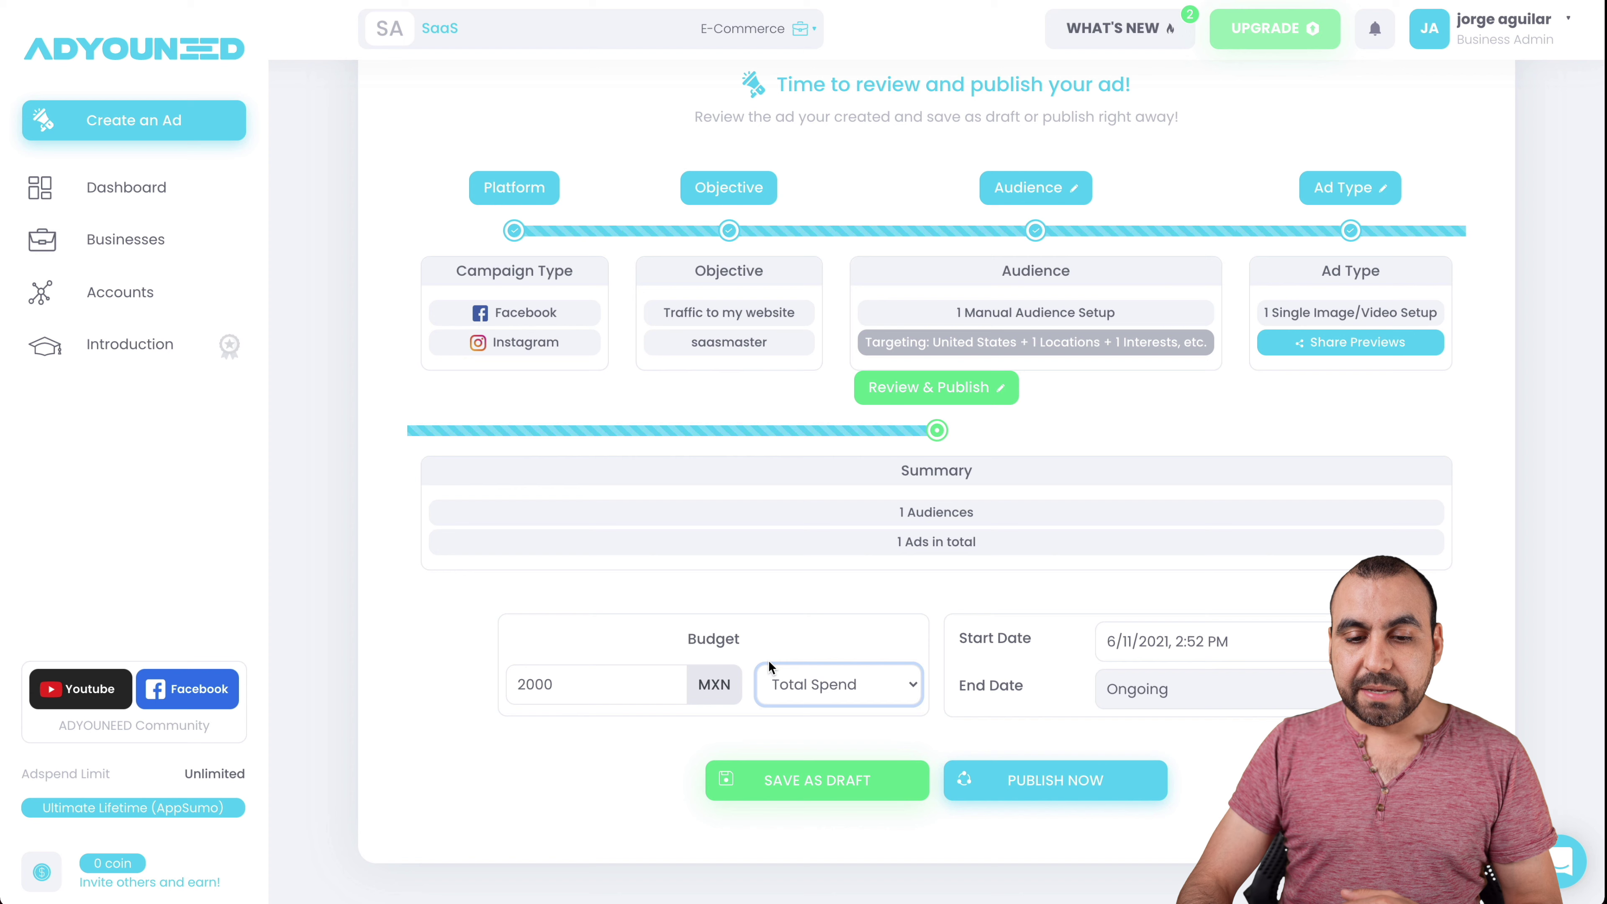
pyautogui.doubleClick(616, 684)
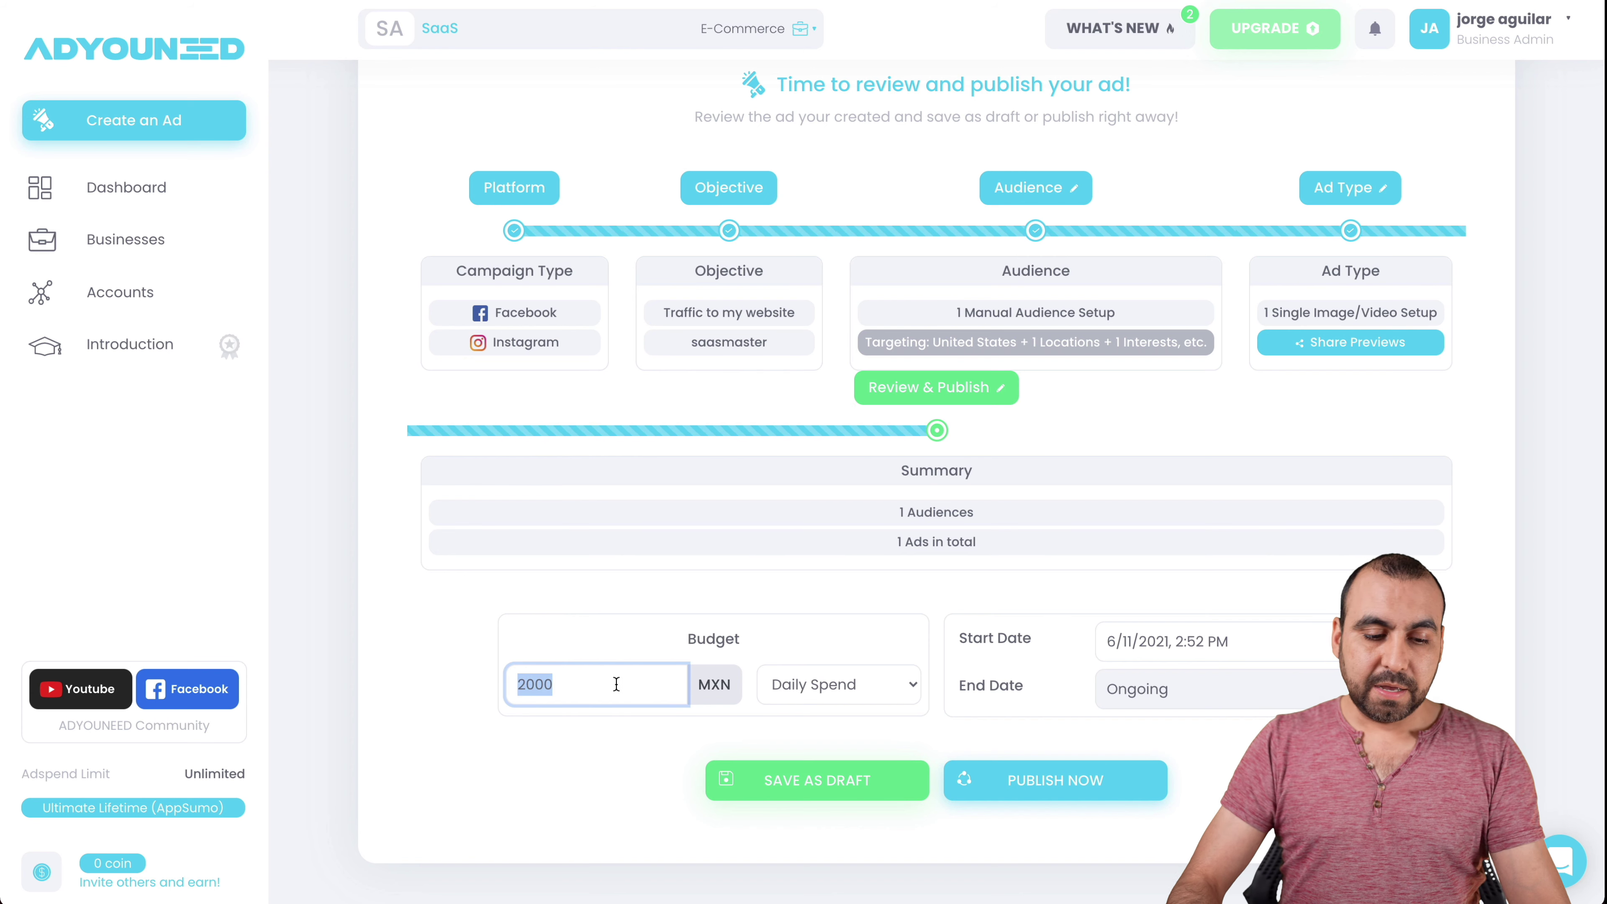
pyautogui.click(621, 752)
pyautogui.click(1185, 699)
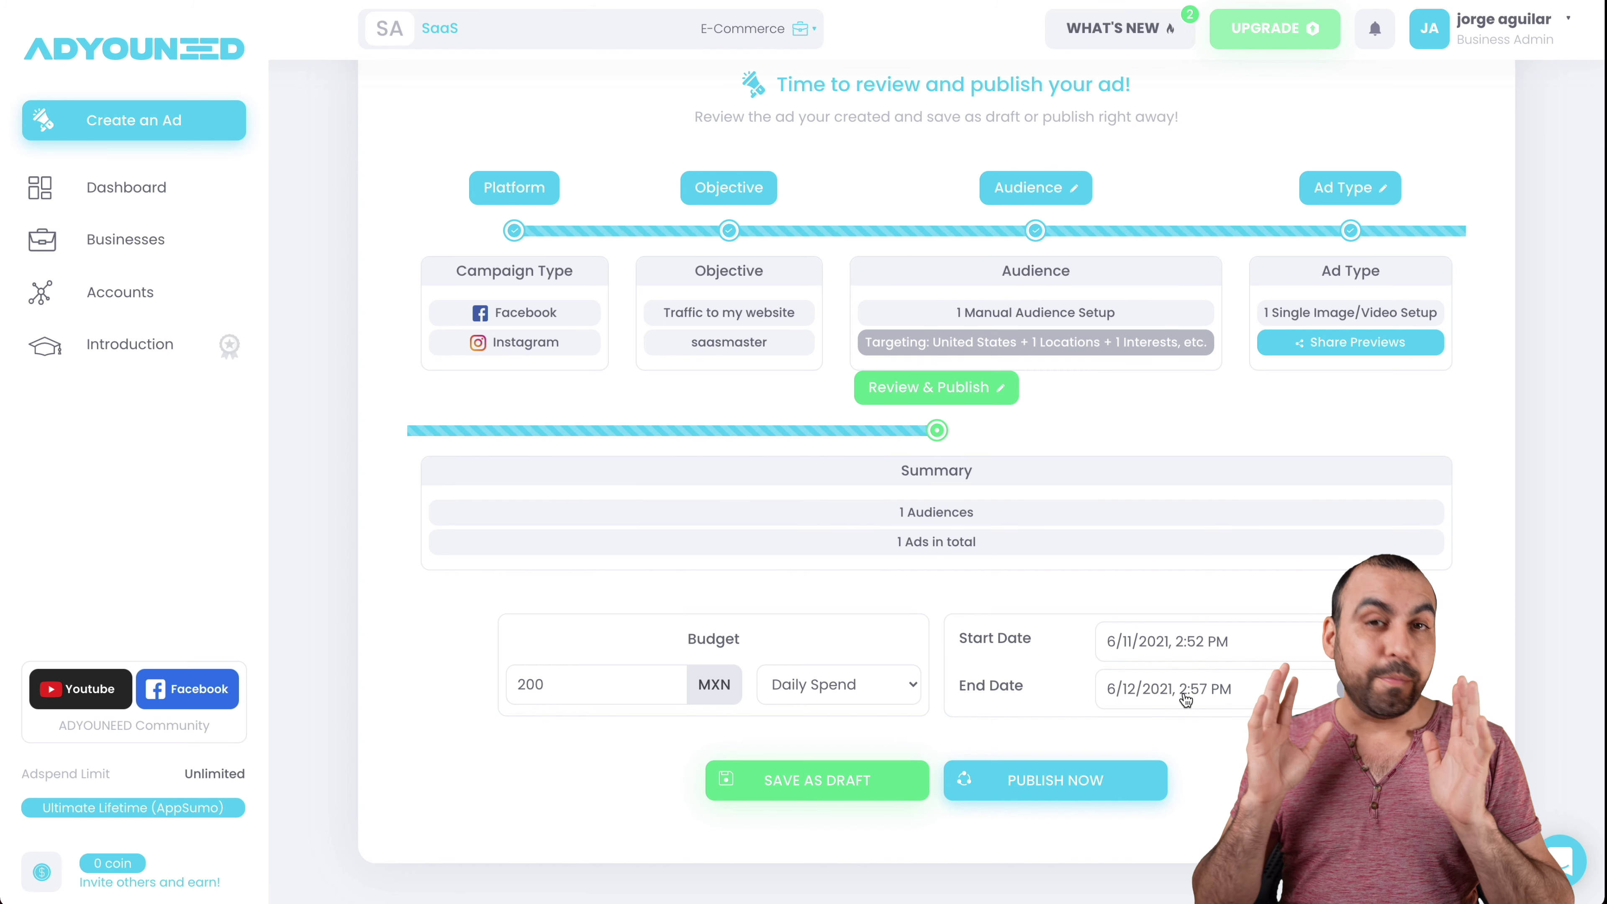
# - Set the ad's end date to 6/19/2021, 2:57 PM
pyautogui.click(1185, 699)
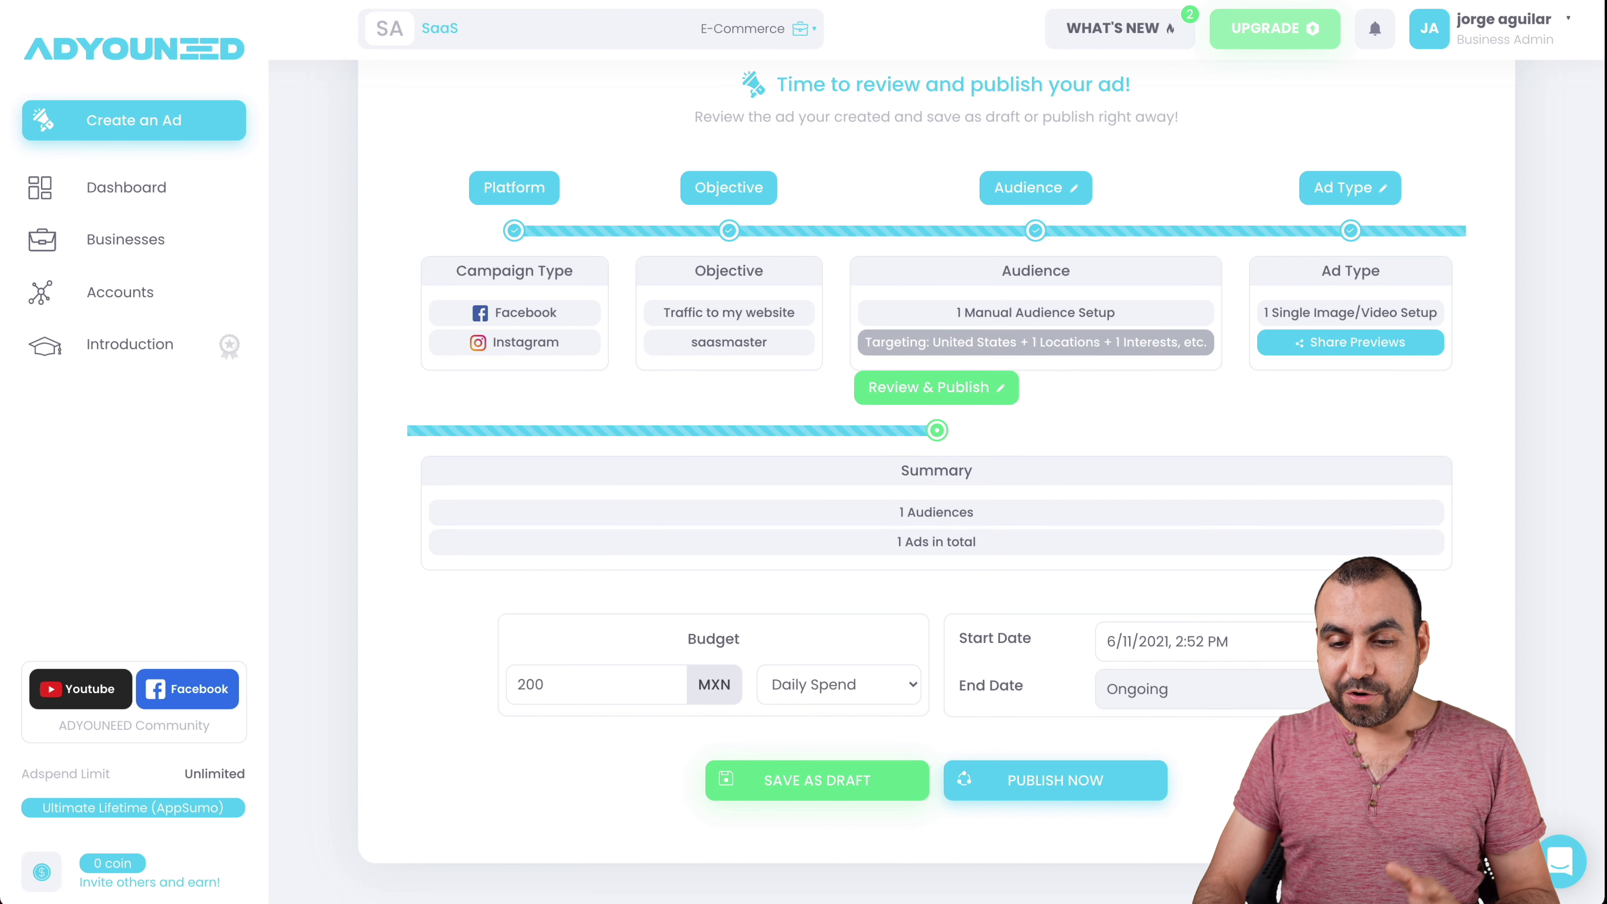
pyautogui.click(1149, 702)
pyautogui.click(1147, 693)
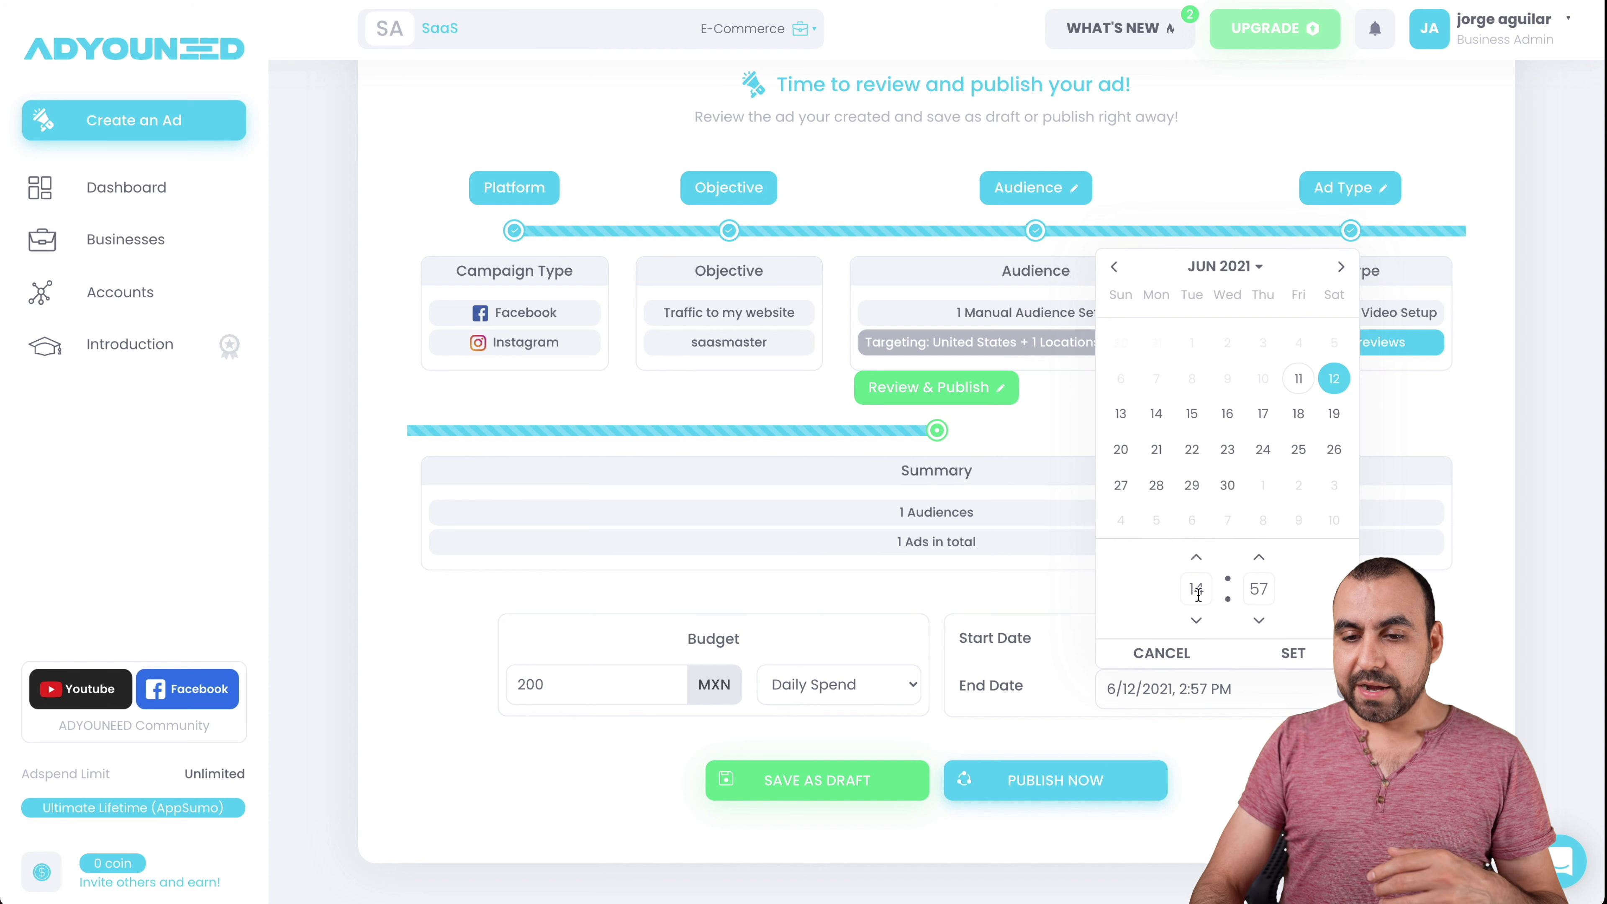
pyautogui.click(1334, 414)
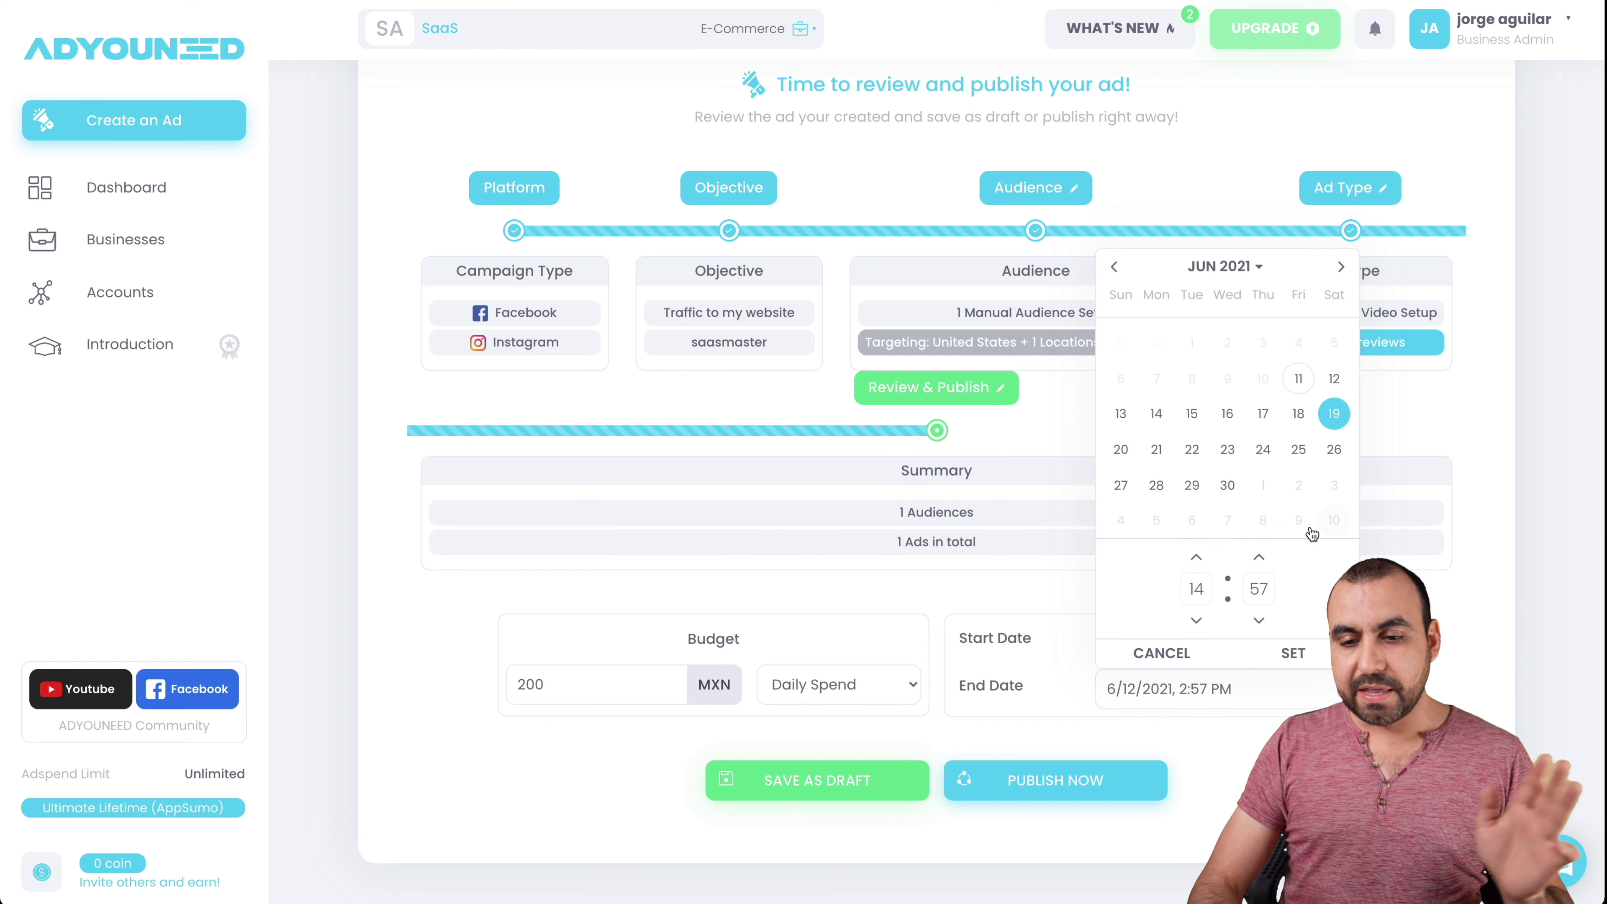
pyautogui.click(1291, 652)
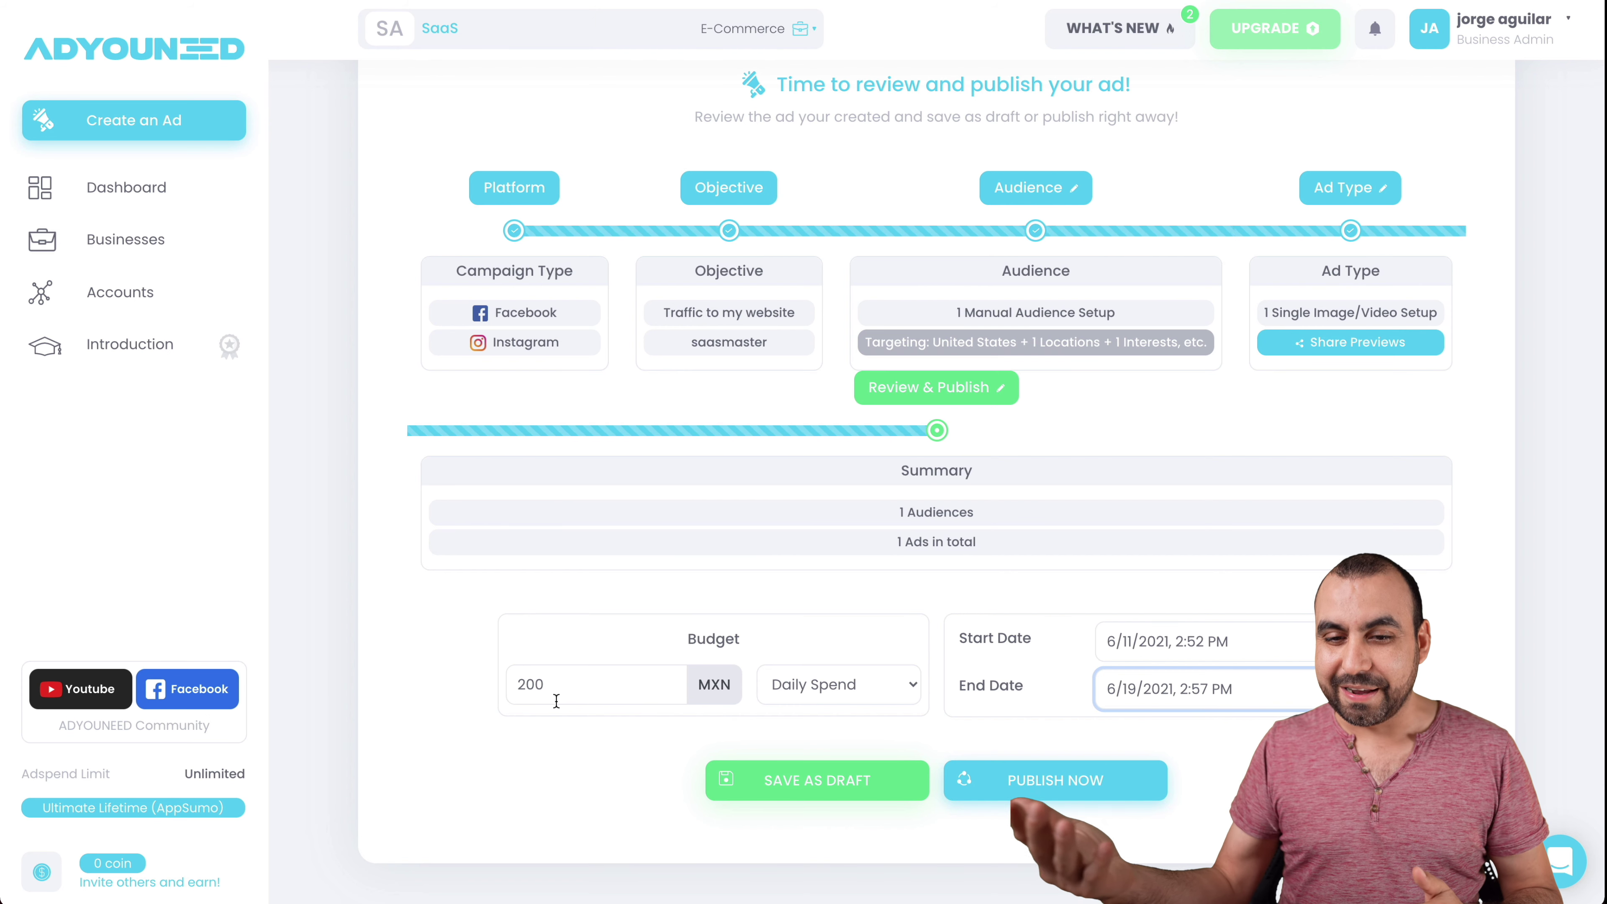
# - Save the ad as a draft, view the dashboard, then begin a new ad
pyautogui.click(865, 789)
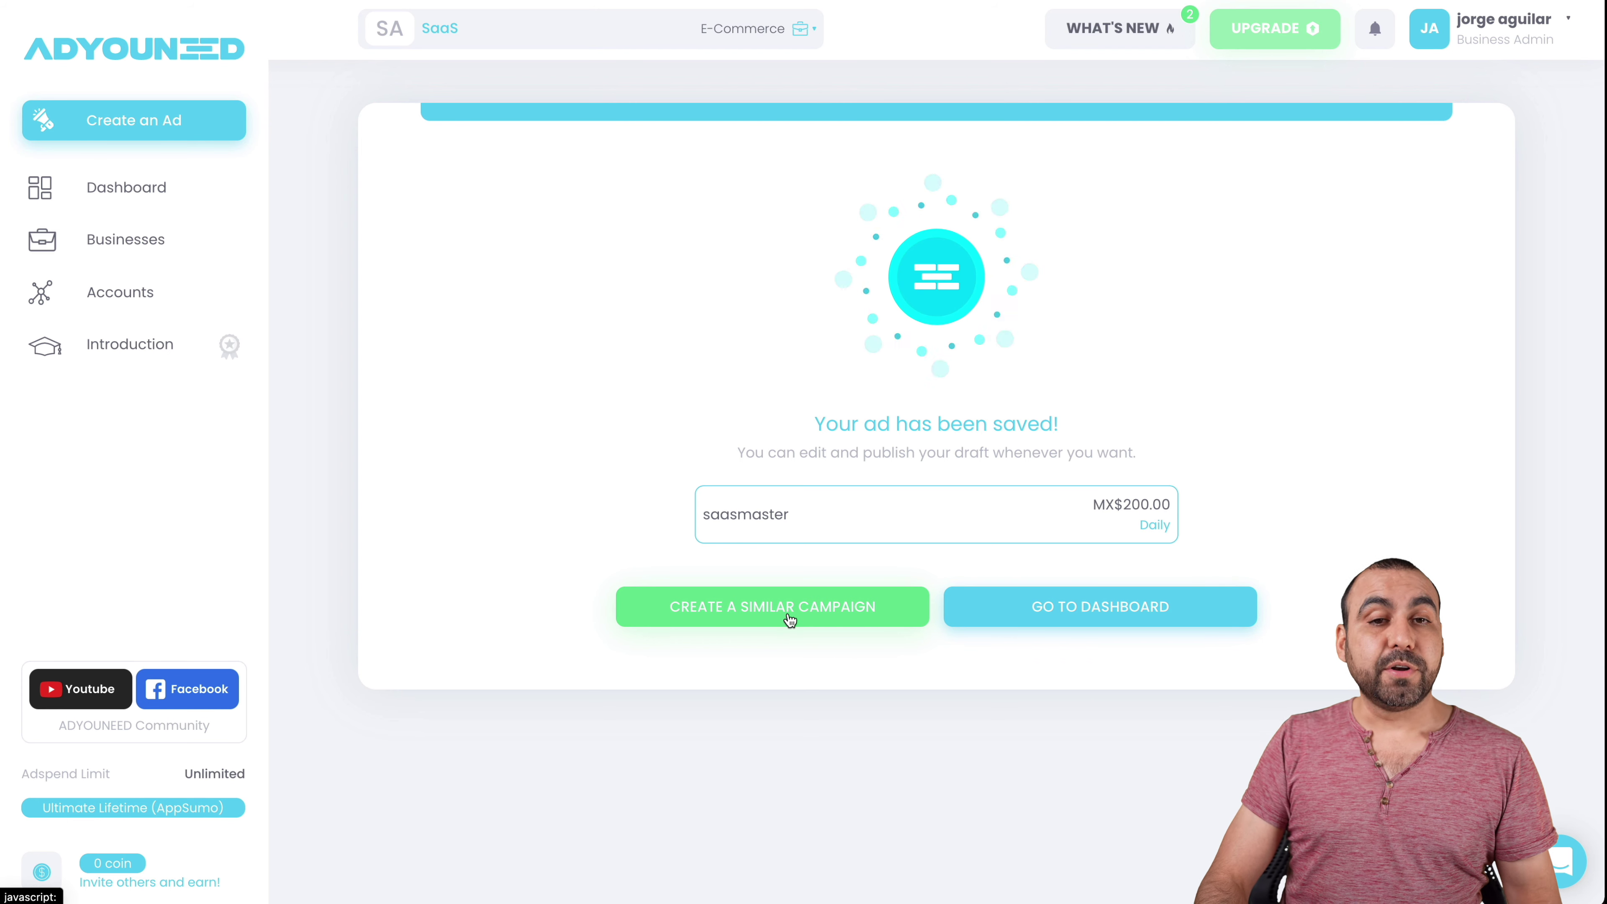
pyautogui.click(1046, 609)
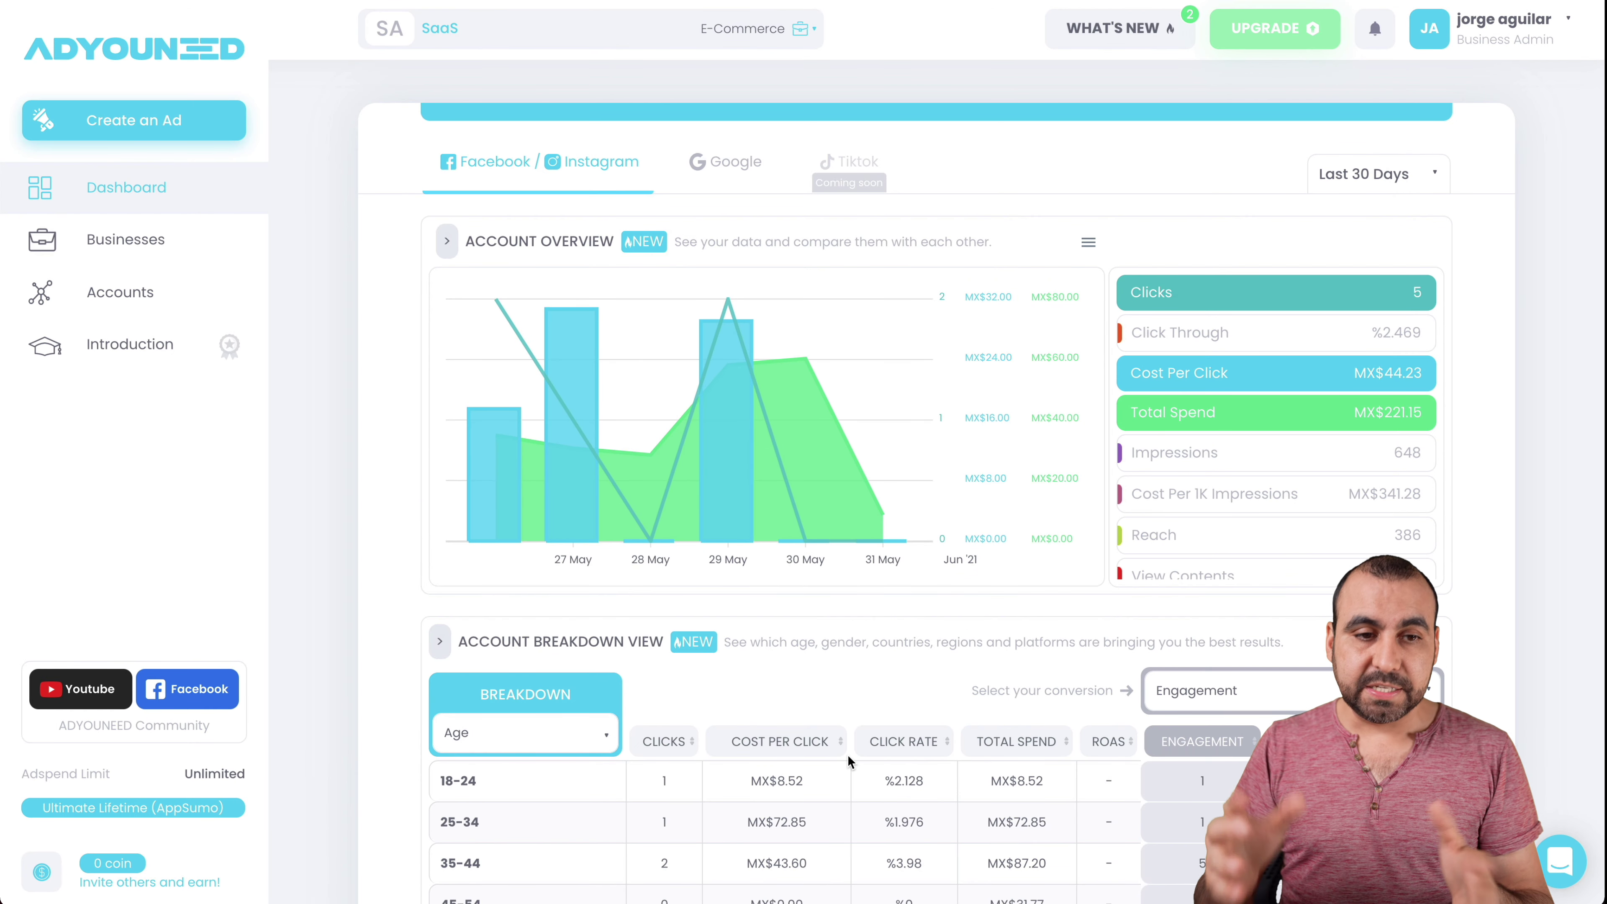
pyautogui.click(141, 120)
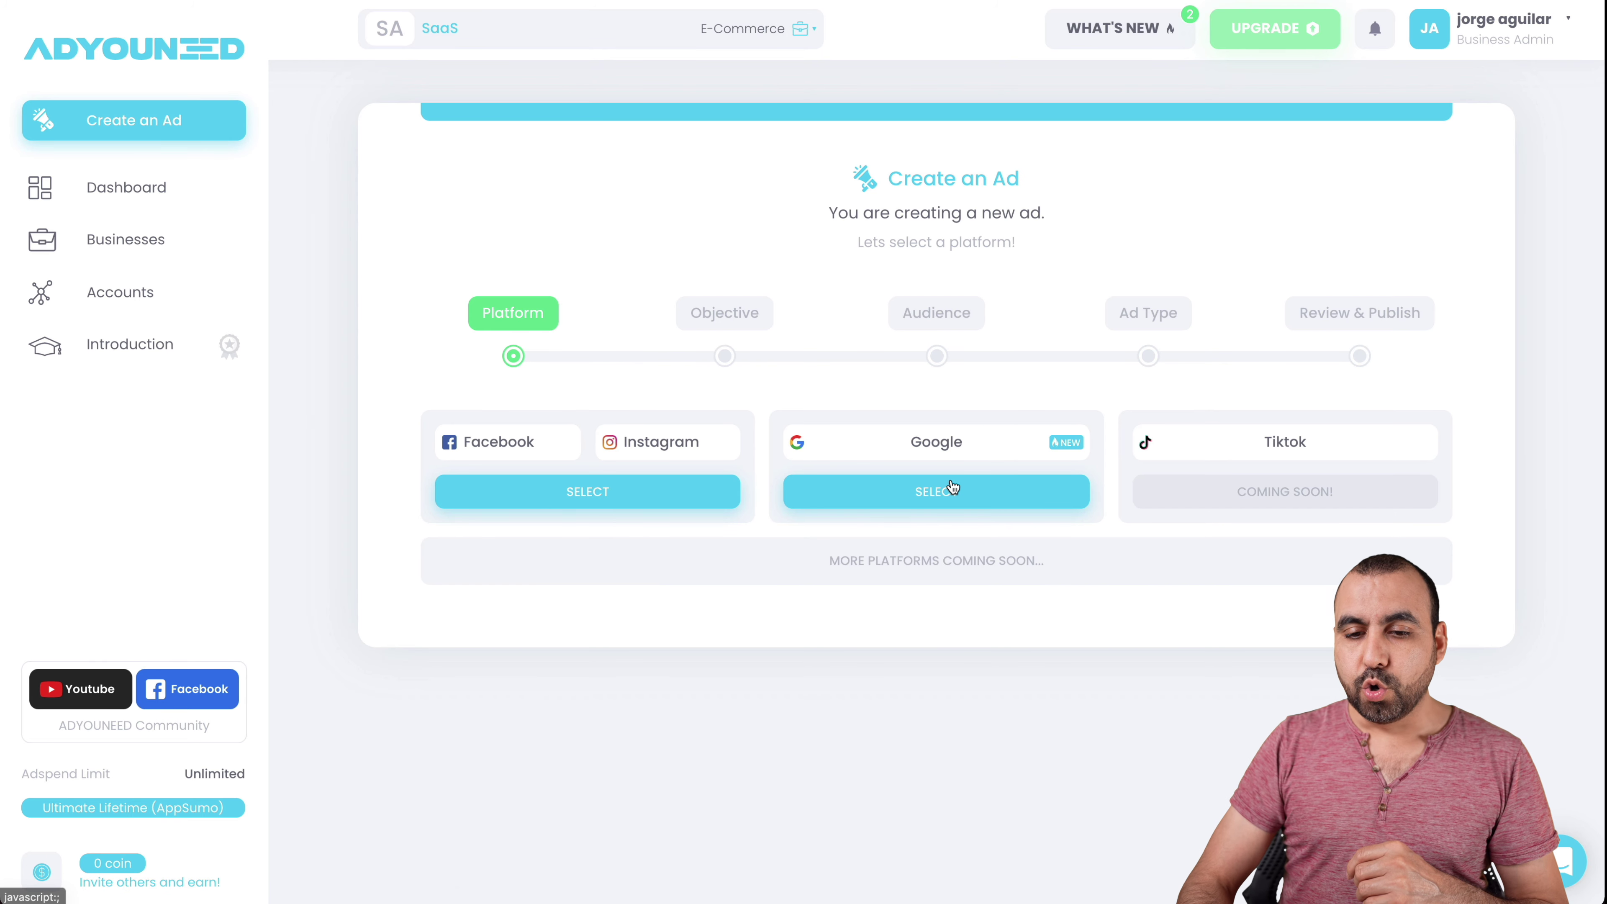
# - Pick Google Dynamic Search Ads, name the campaign 'saasmaster', and continue with Traffic objective
pyautogui.click(951, 490)
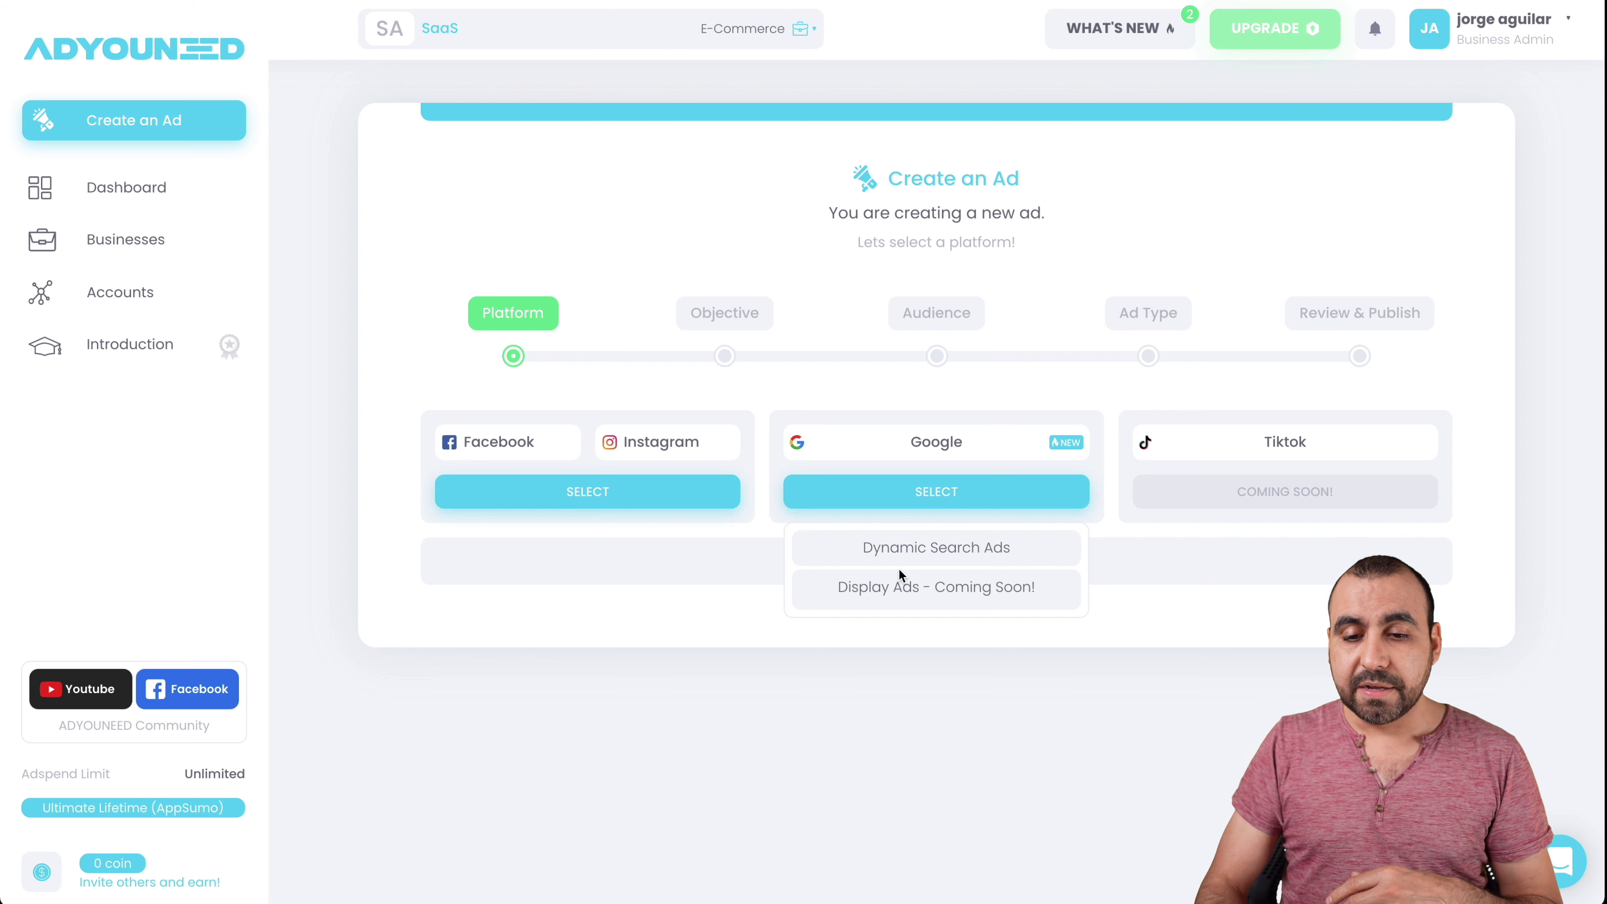
pyautogui.click(934, 546)
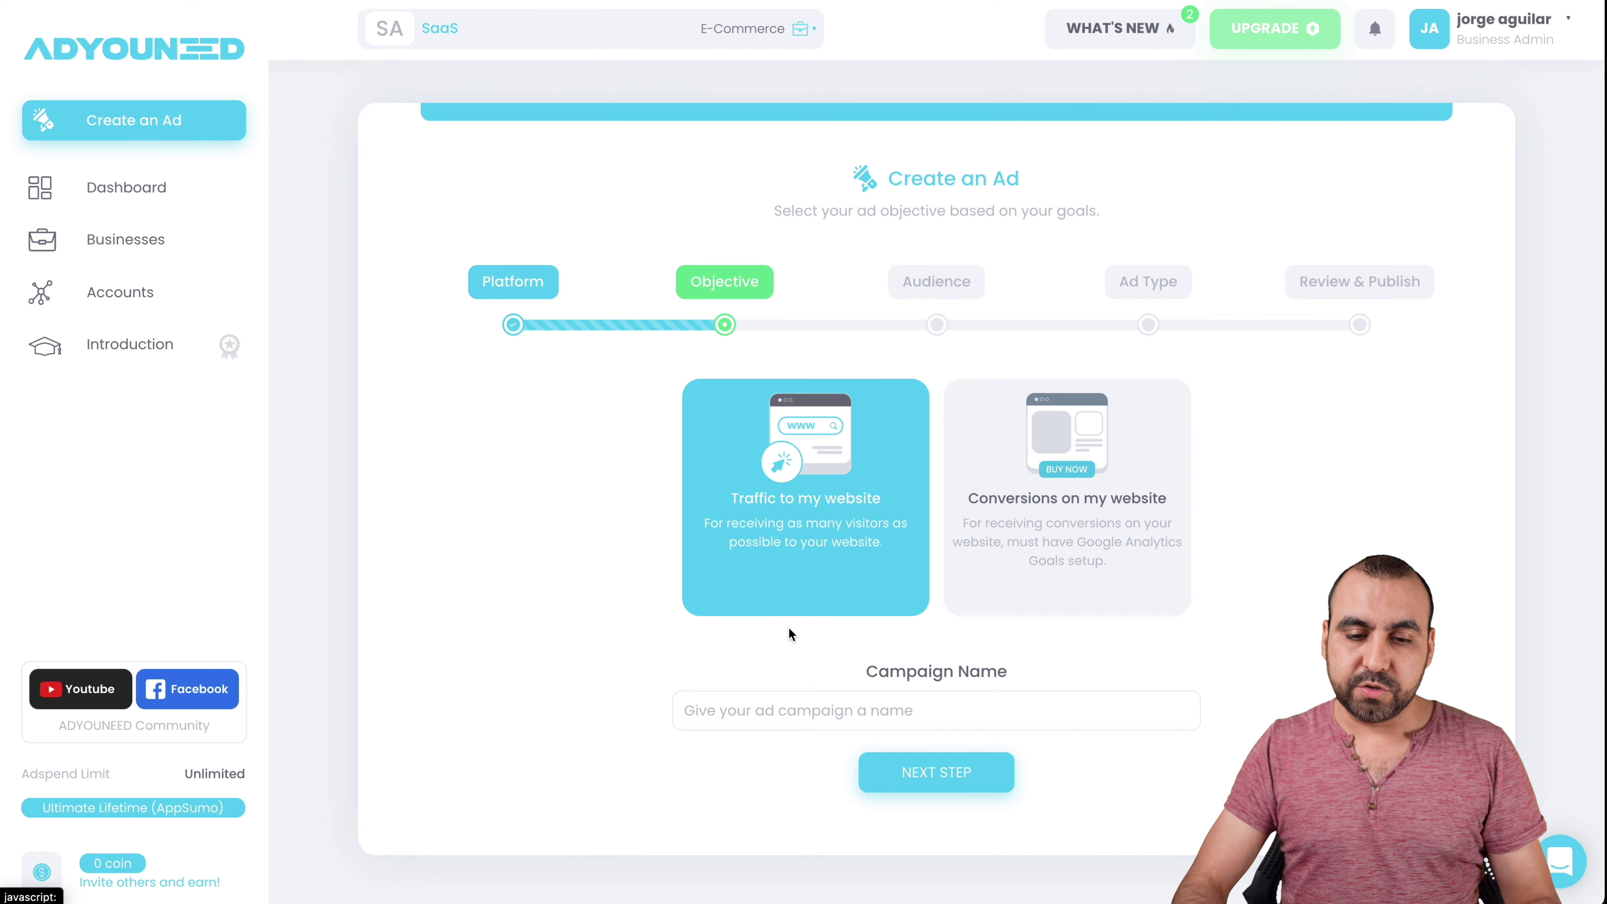
pyautogui.click(785, 710)
pyautogui.write('s')
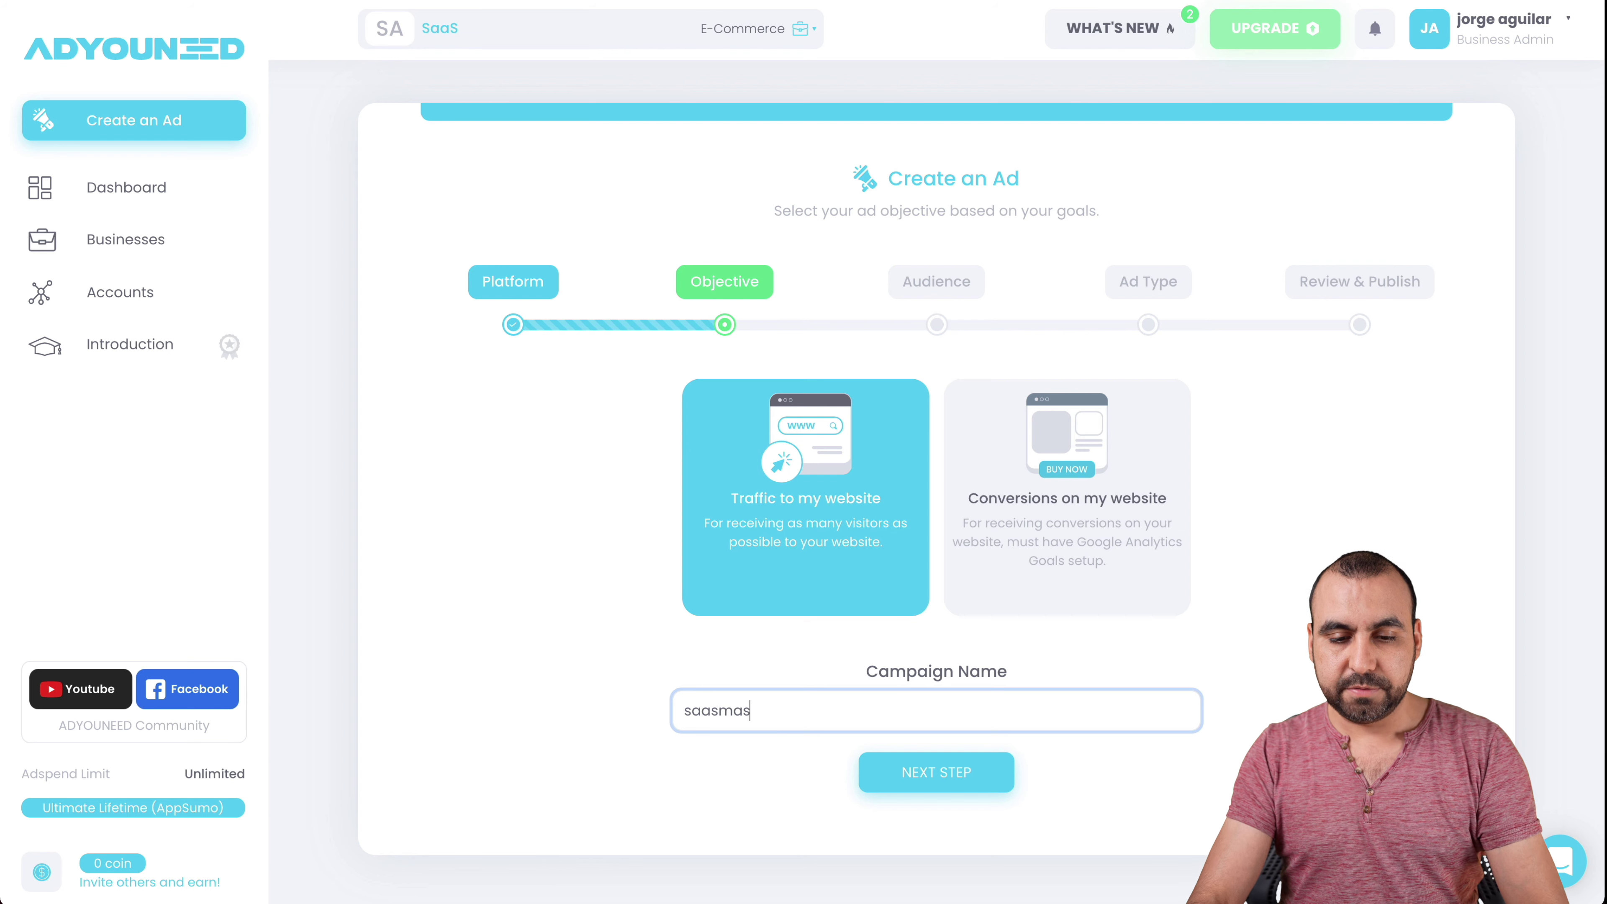
pyautogui.write('adsmaster')
pyautogui.click(920, 775)
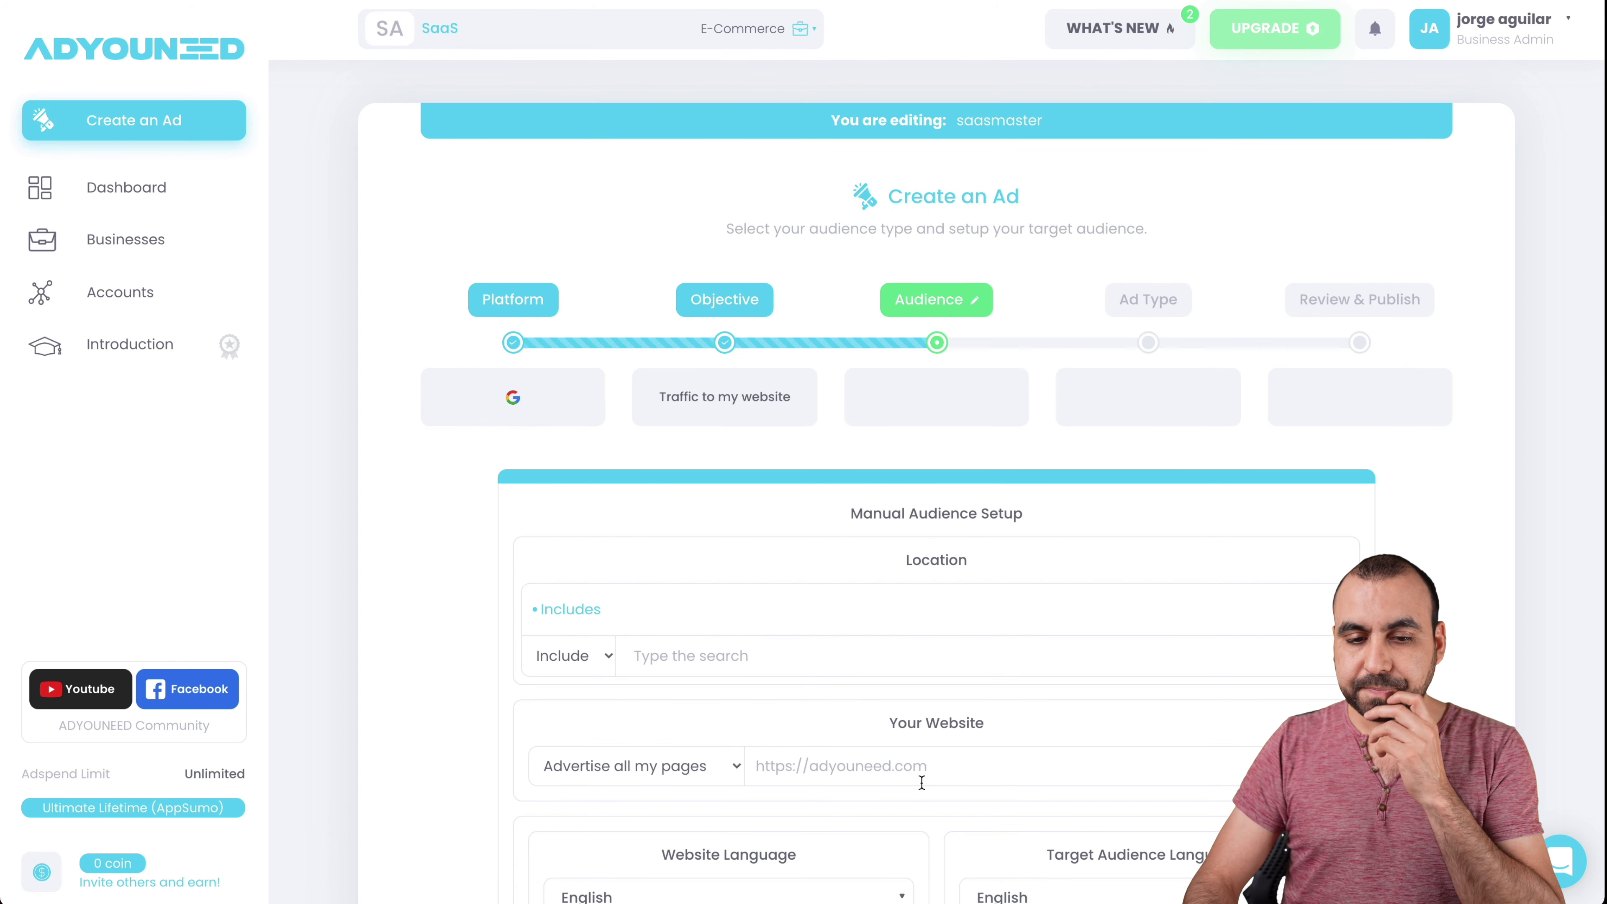
# - Target United States as the ad location
pyautogui.scroll(-3, 920, 781)
pyautogui.click(694, 418)
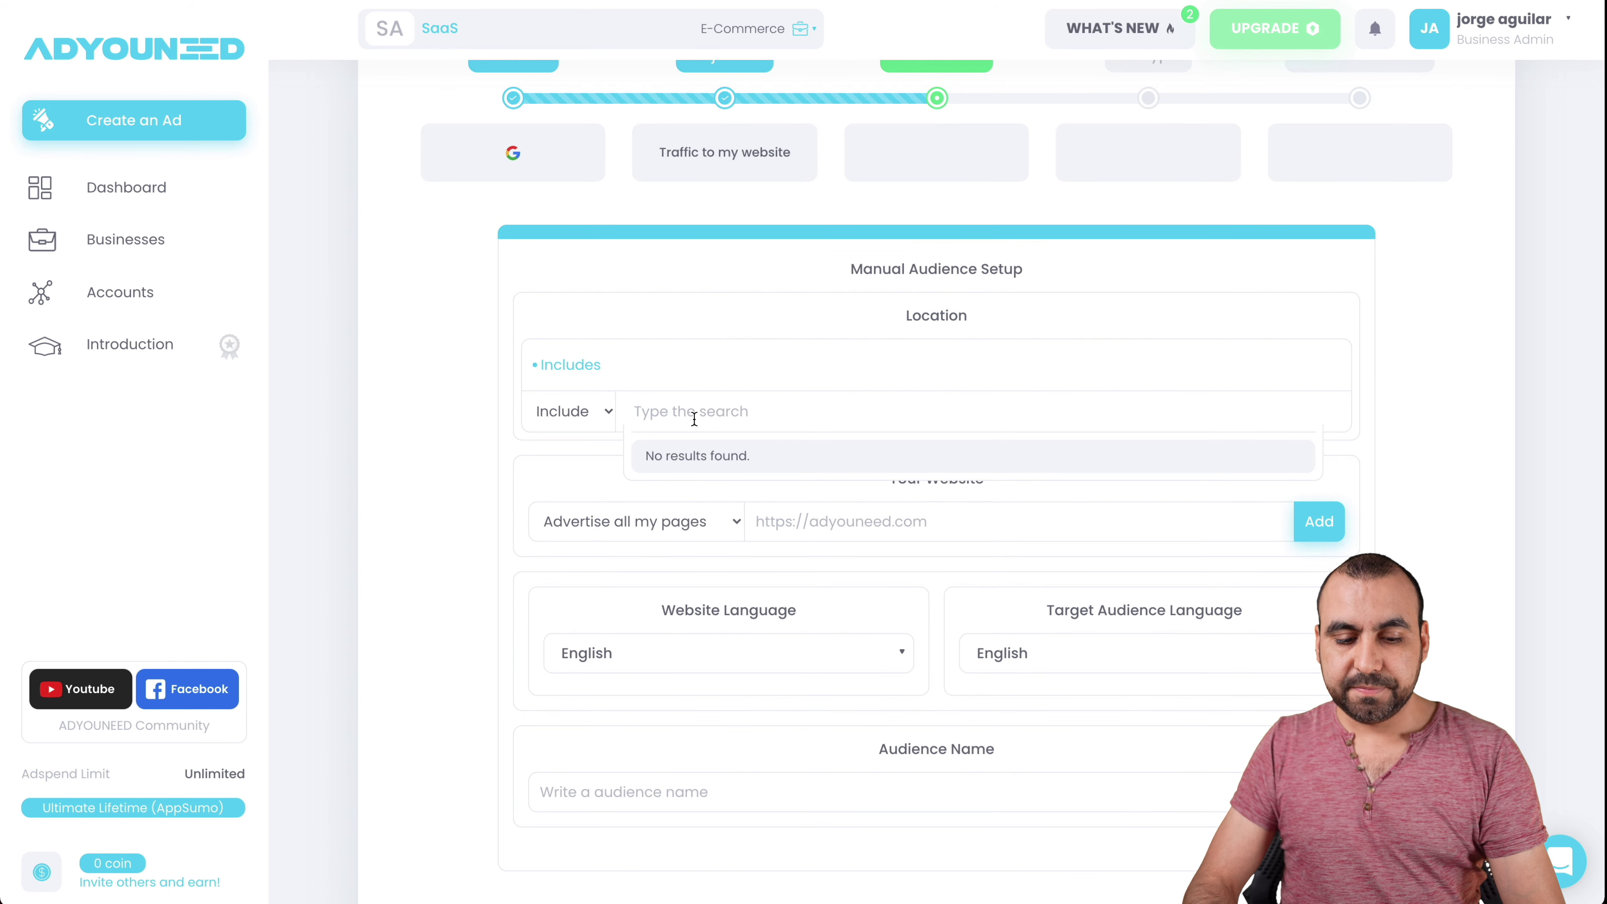
pyautogui.write('as')
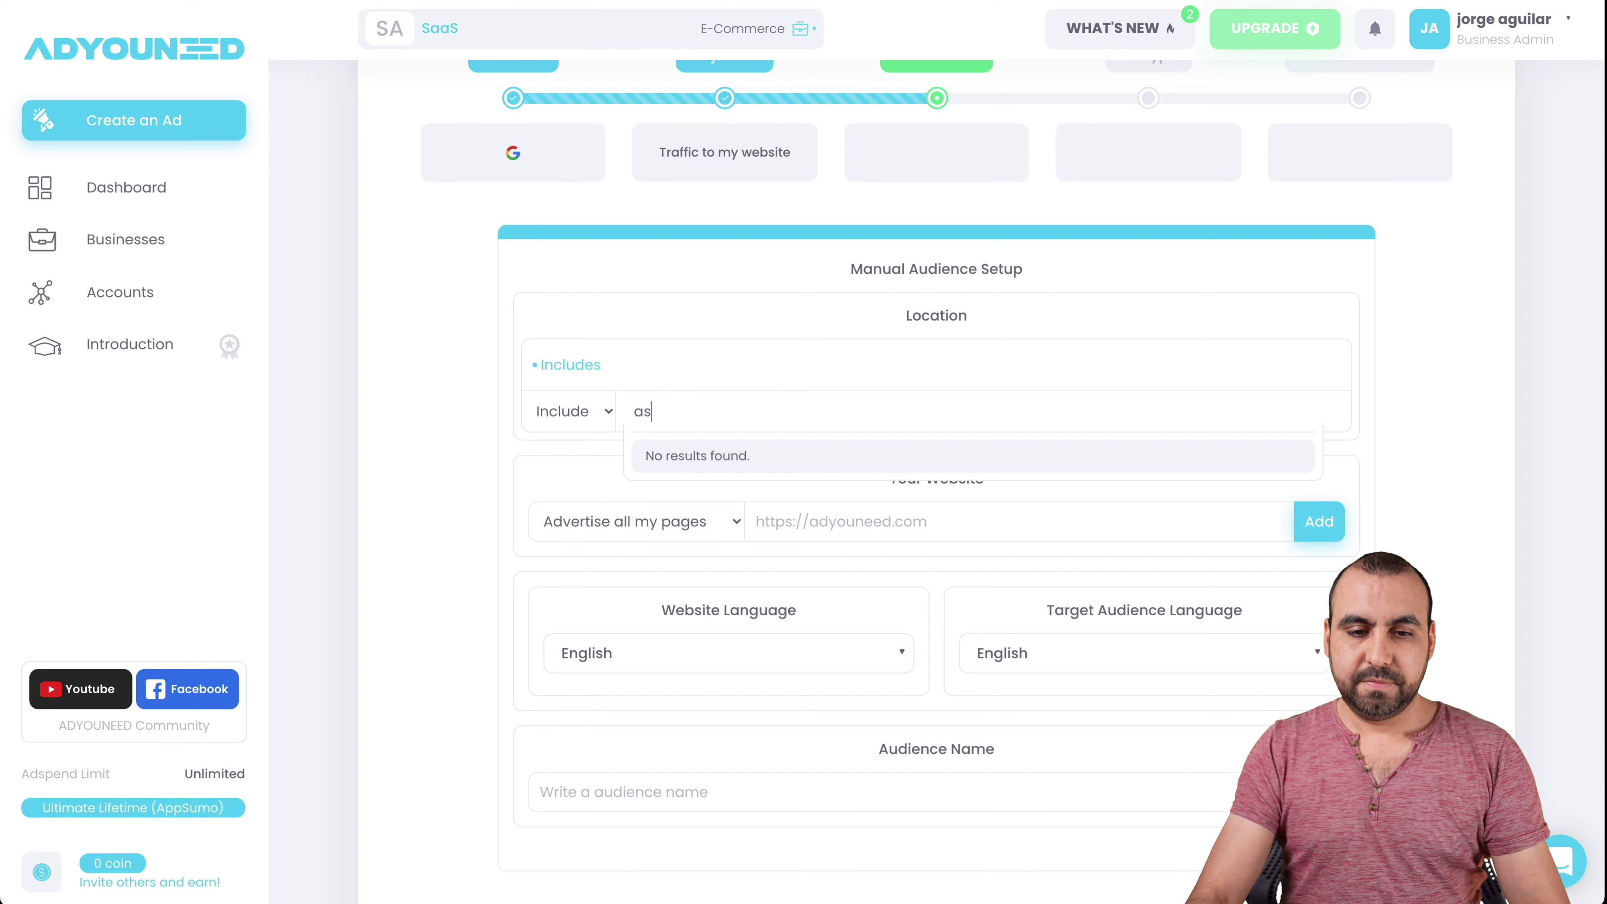
pyautogui.press('BackSpace')
pyautogui.press('BackSpace')
pyautogui.write('unite')
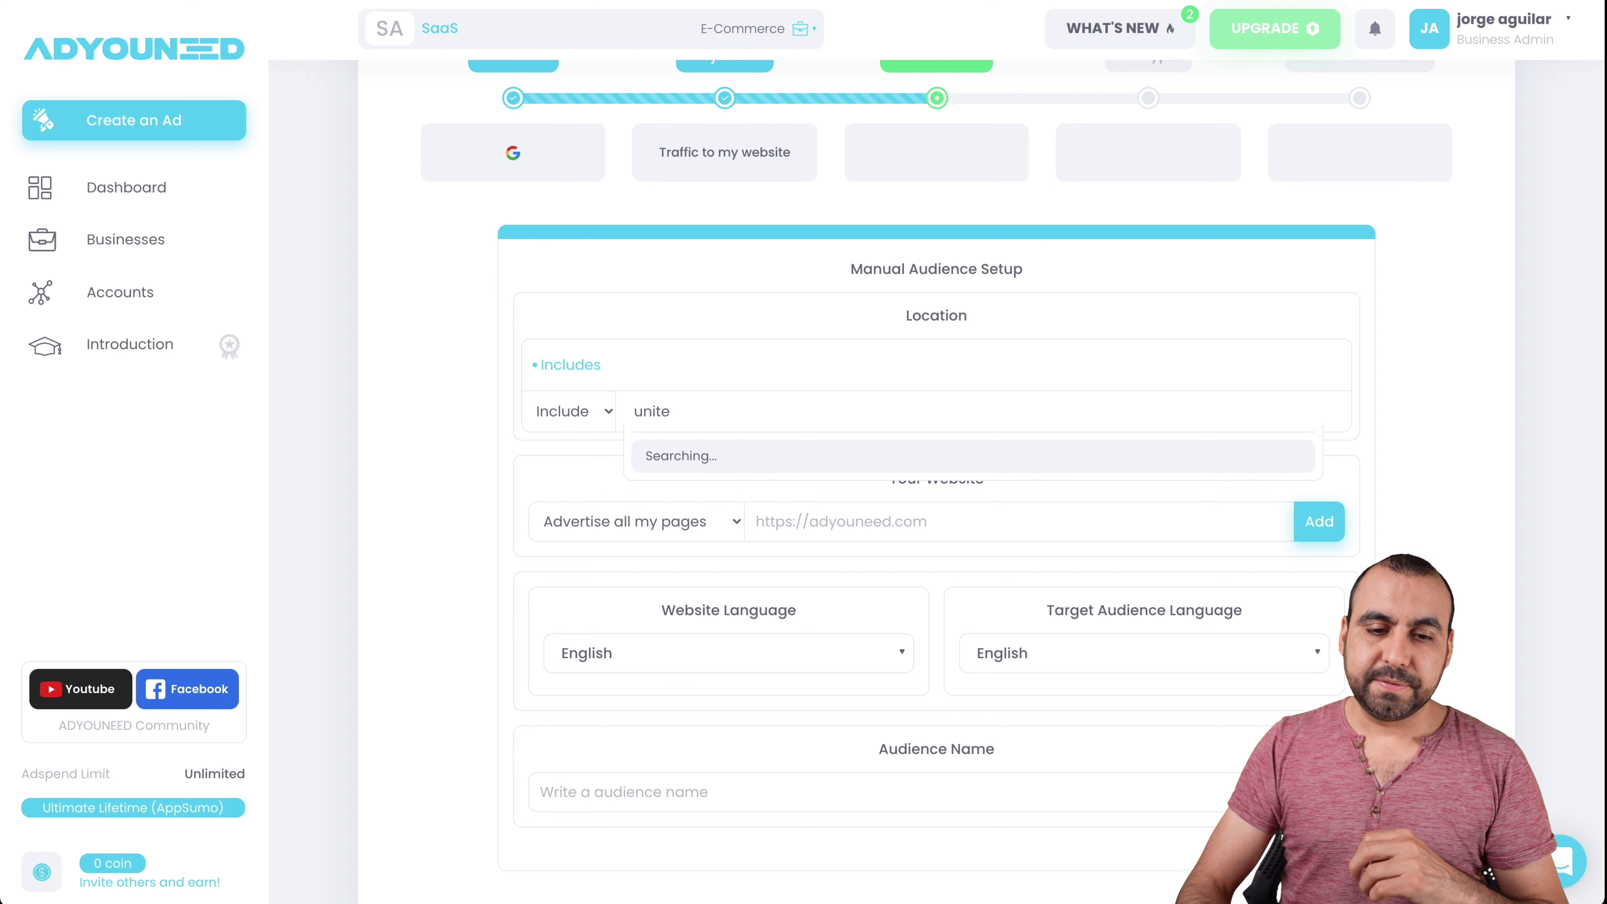
pyautogui.click(759, 462)
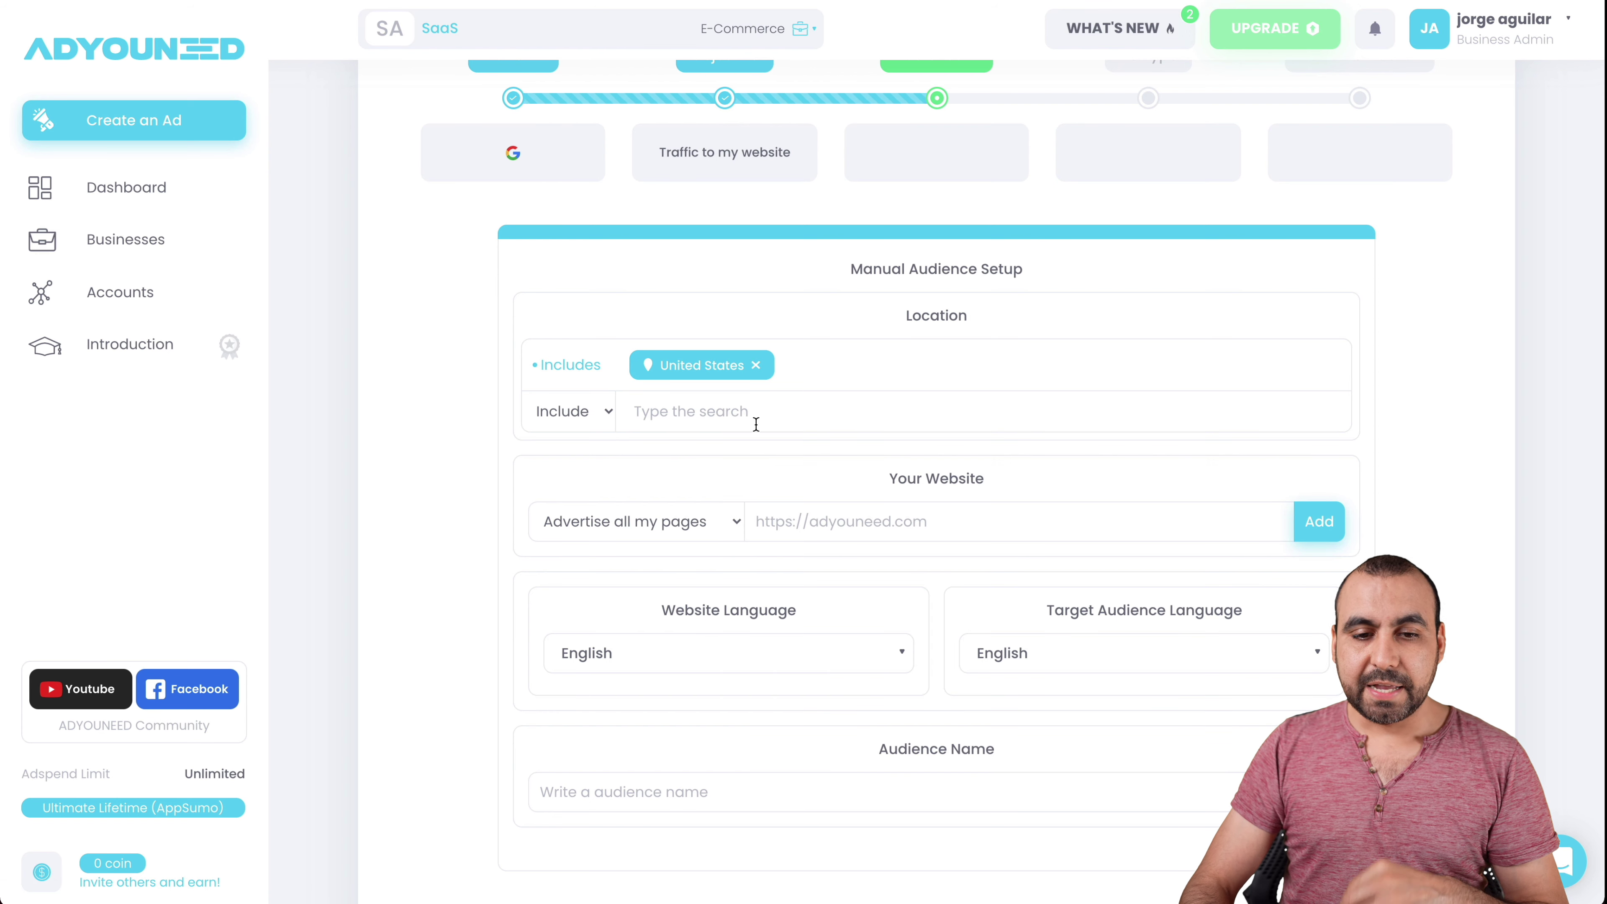
pyautogui.scroll(-2, 761, 432)
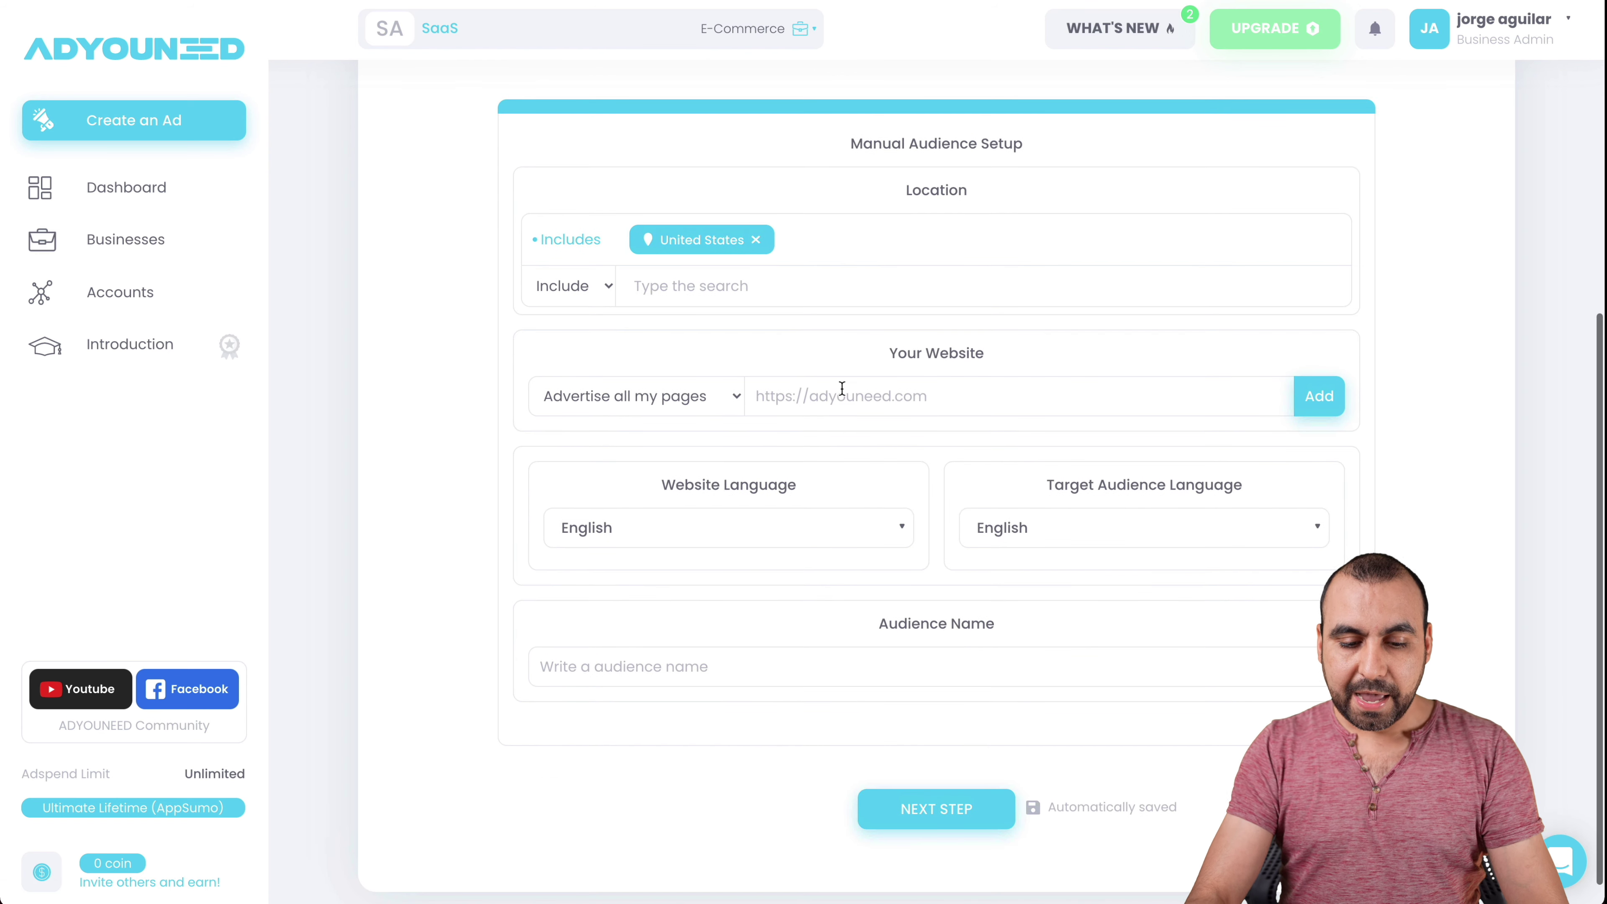
pyautogui.write('https://')
pyautogui.click(842, 389)
pyautogui.write('https://')
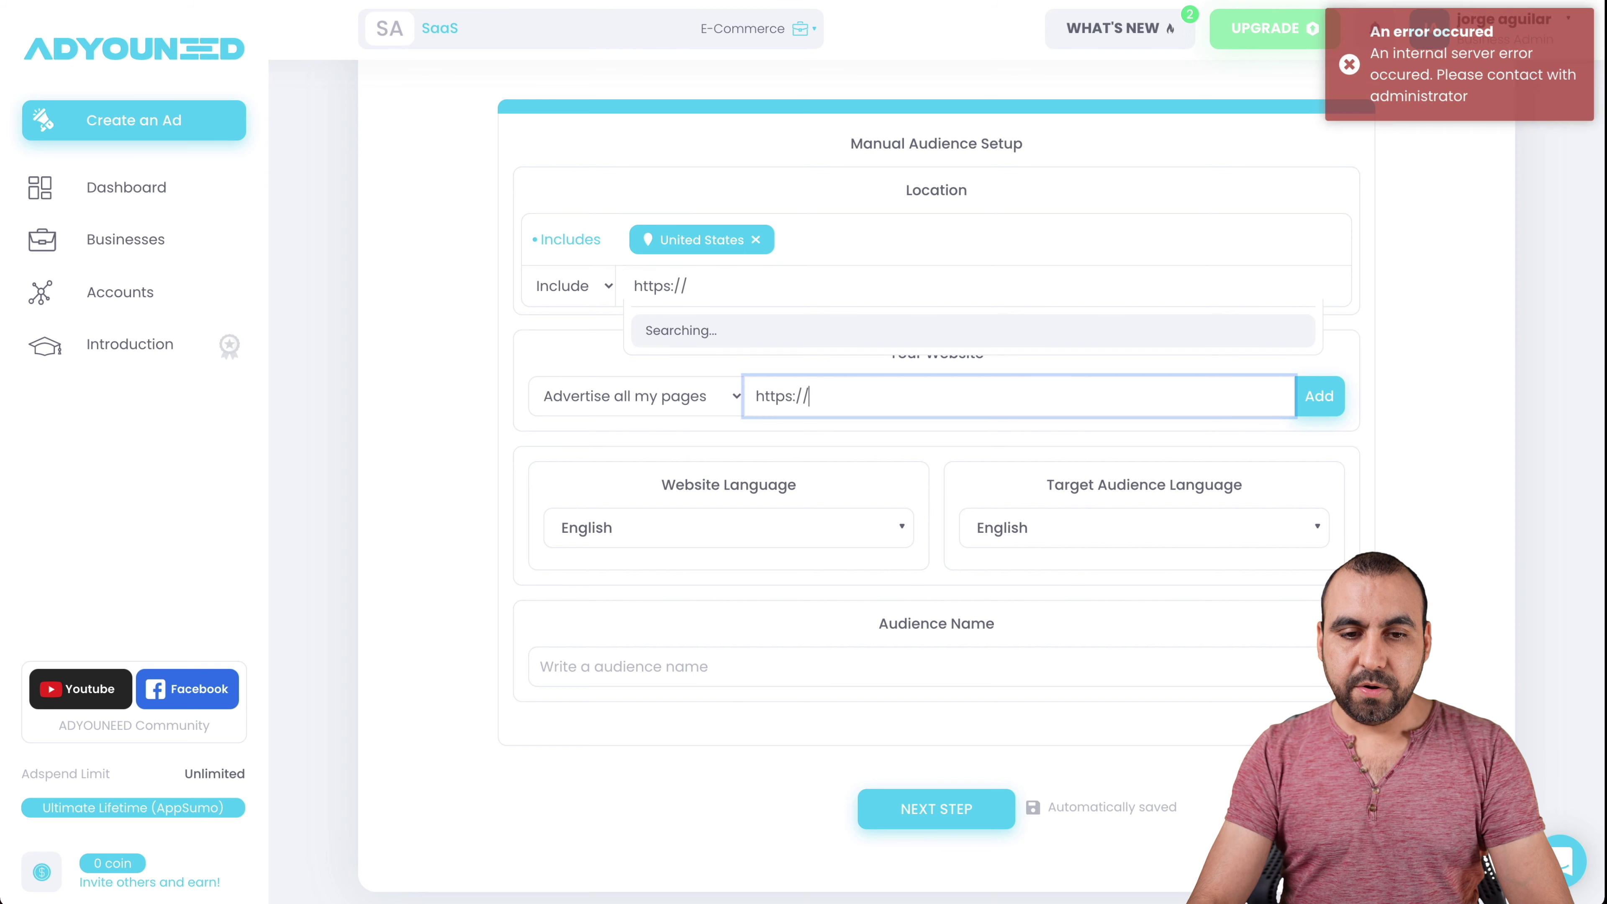
pyautogui.doubleClick(739, 297)
pyautogui.press('BackSpace')
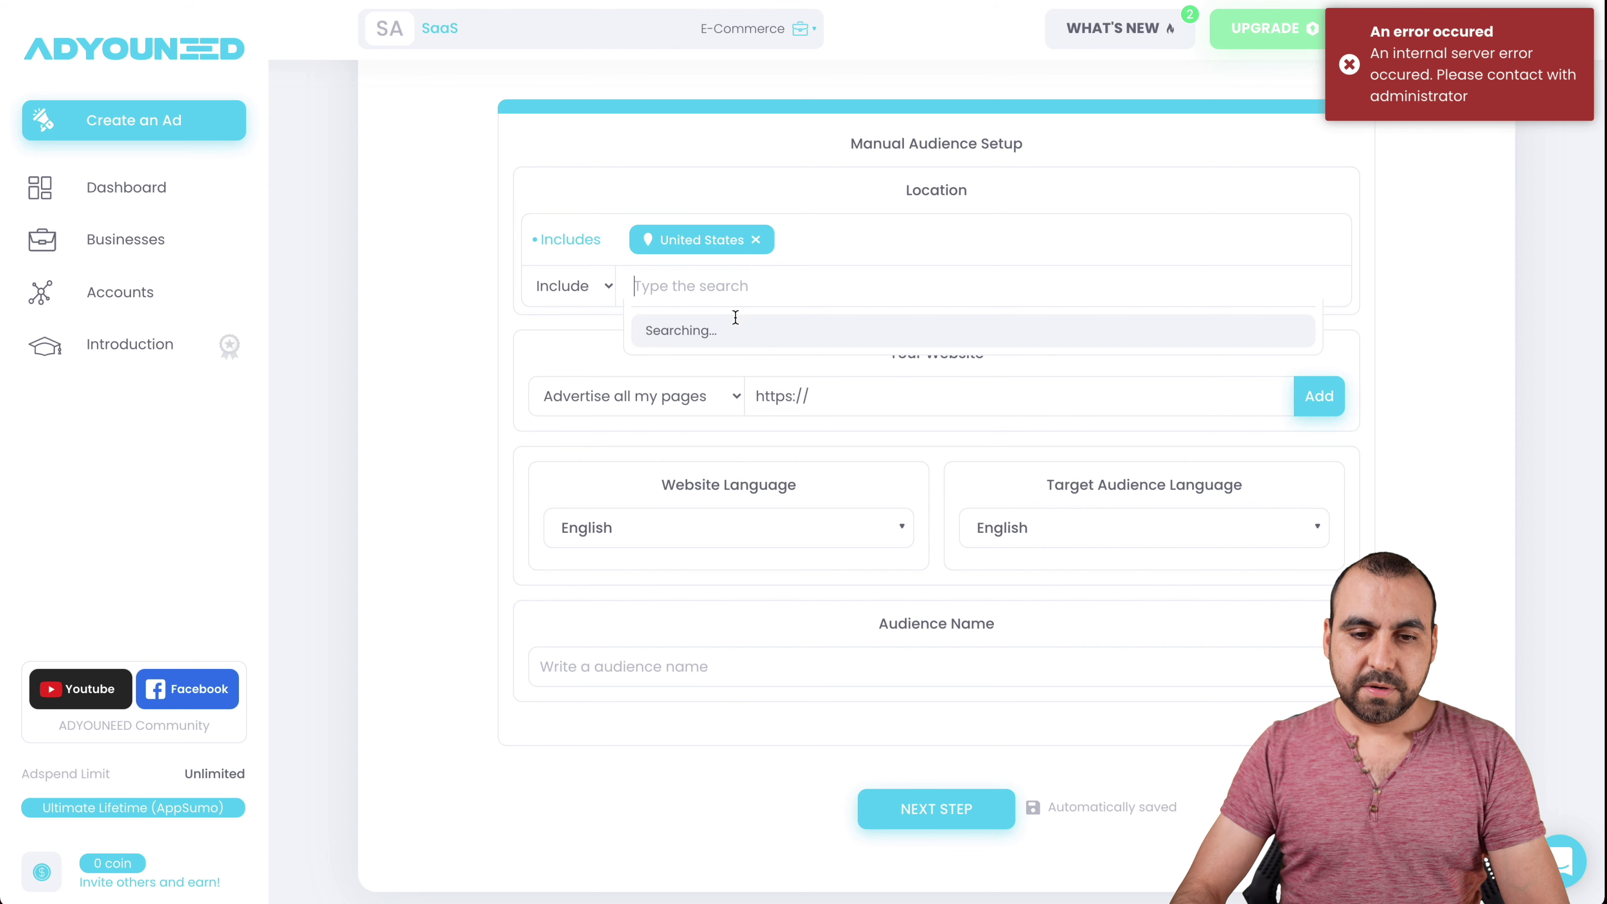
pyautogui.click(828, 396)
pyautogui.write('master.net')
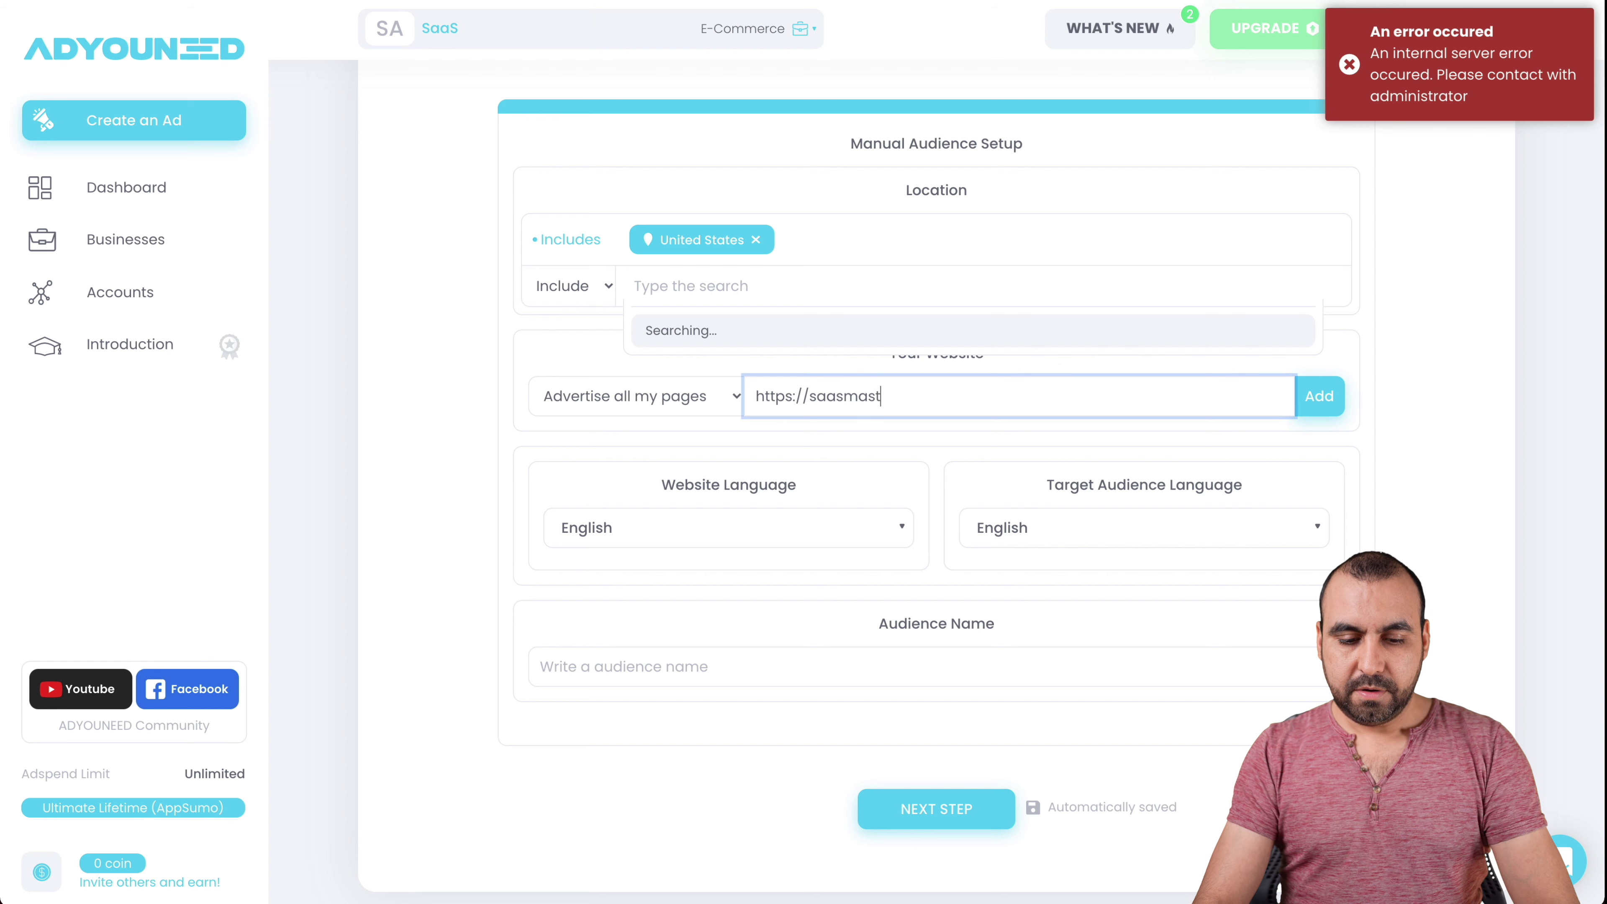
pyautogui.click(1319, 389)
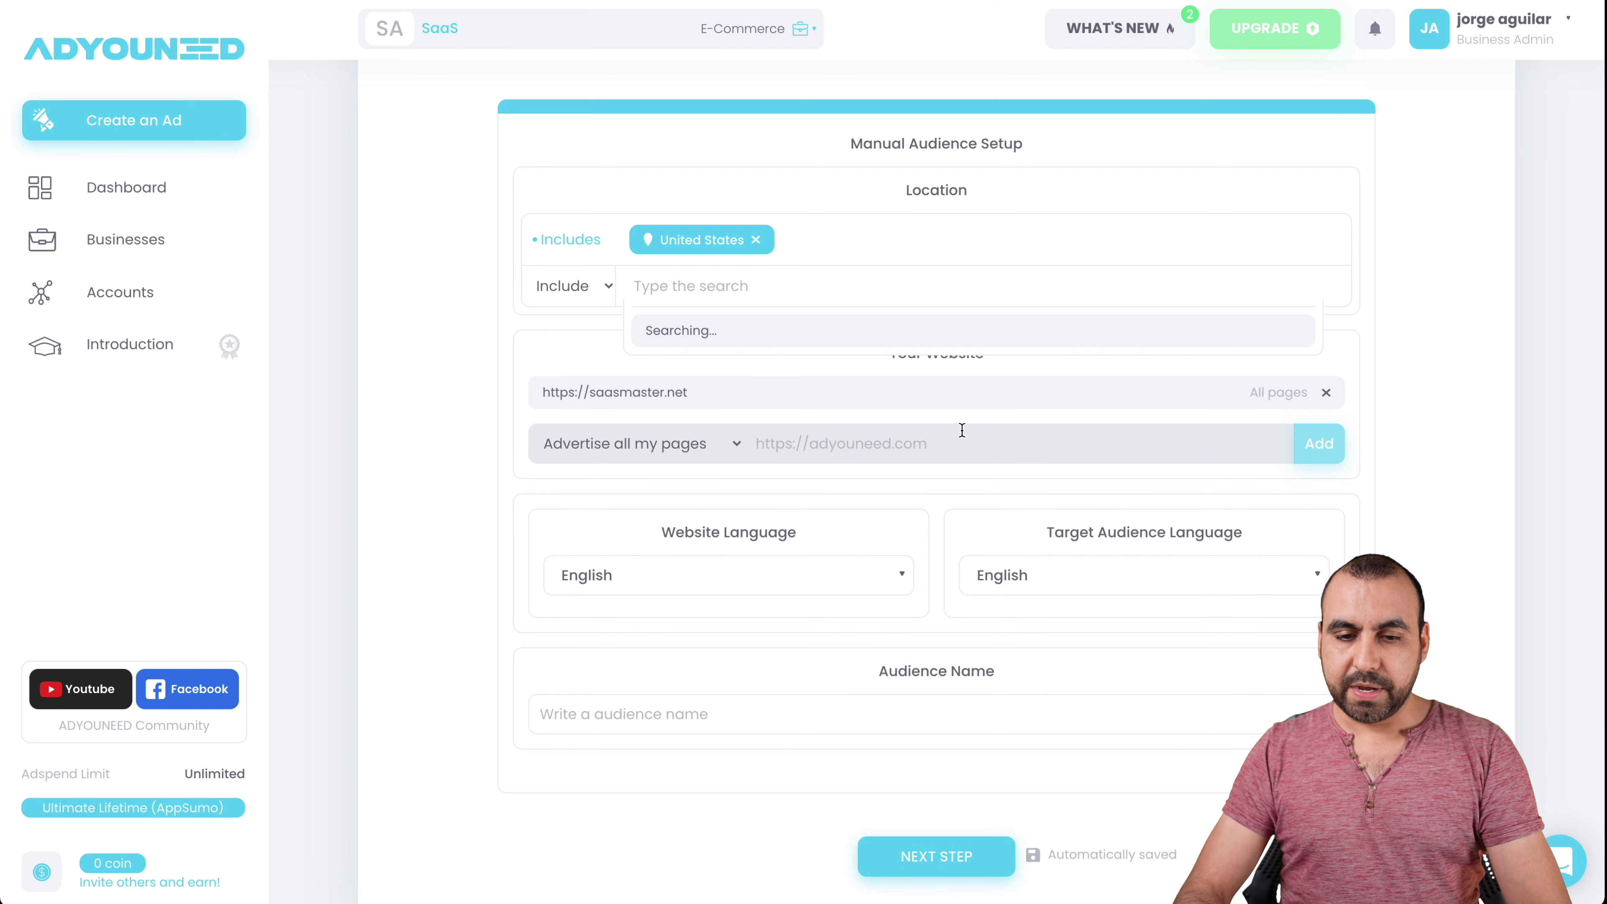
# - Keep English as website language, name the audience 'test', and continue
pyautogui.scroll(-1, 961, 430)
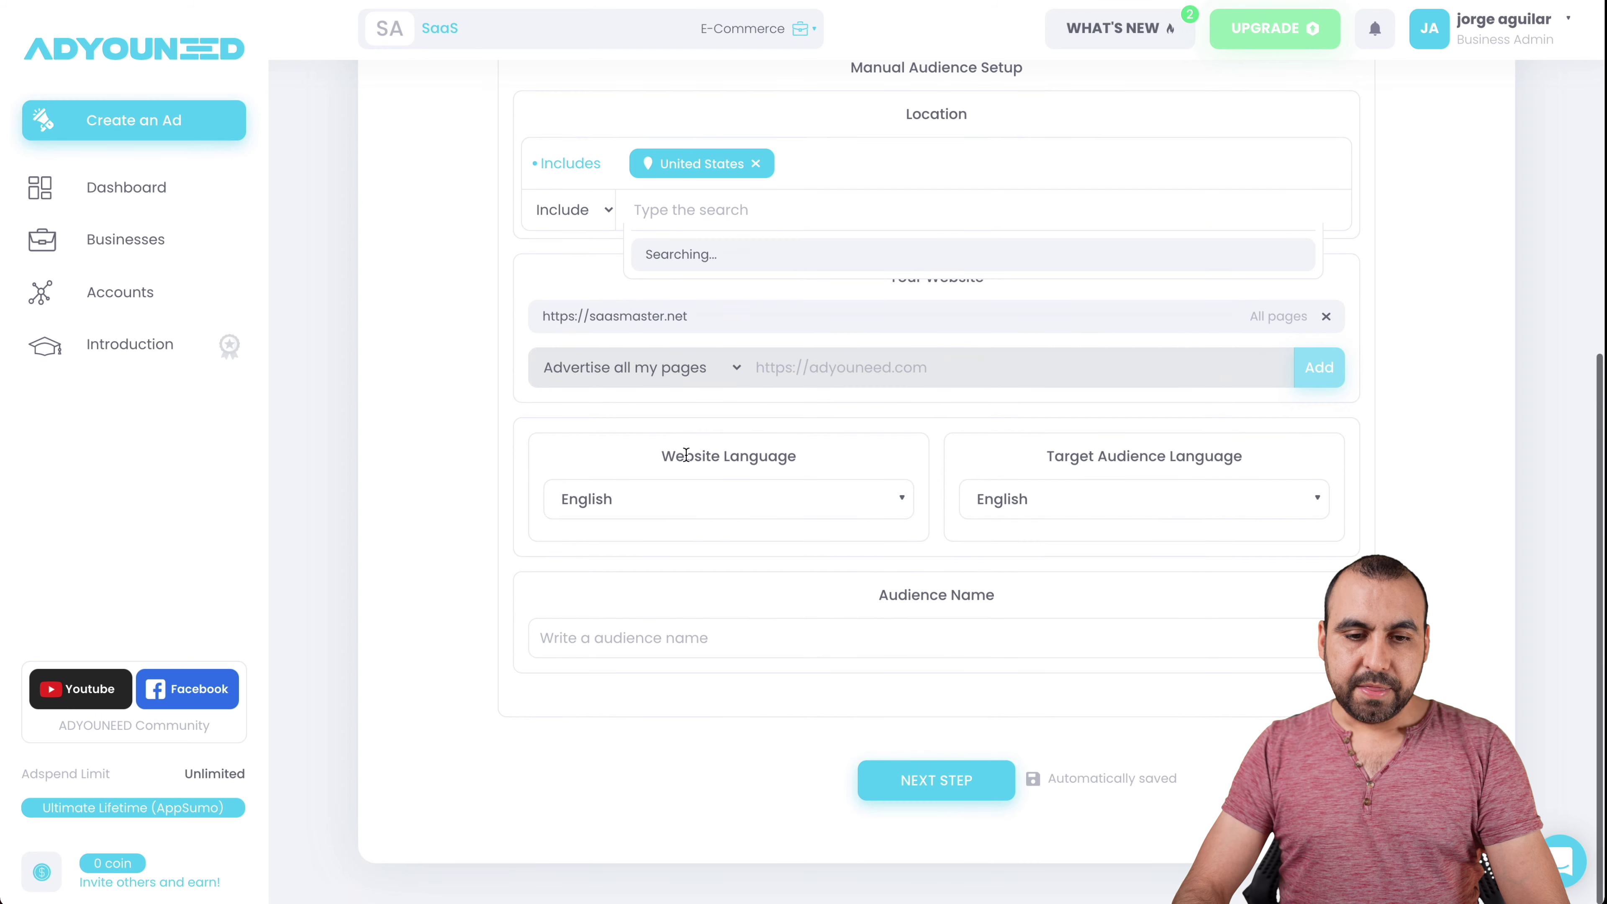
pyautogui.click(712, 516)
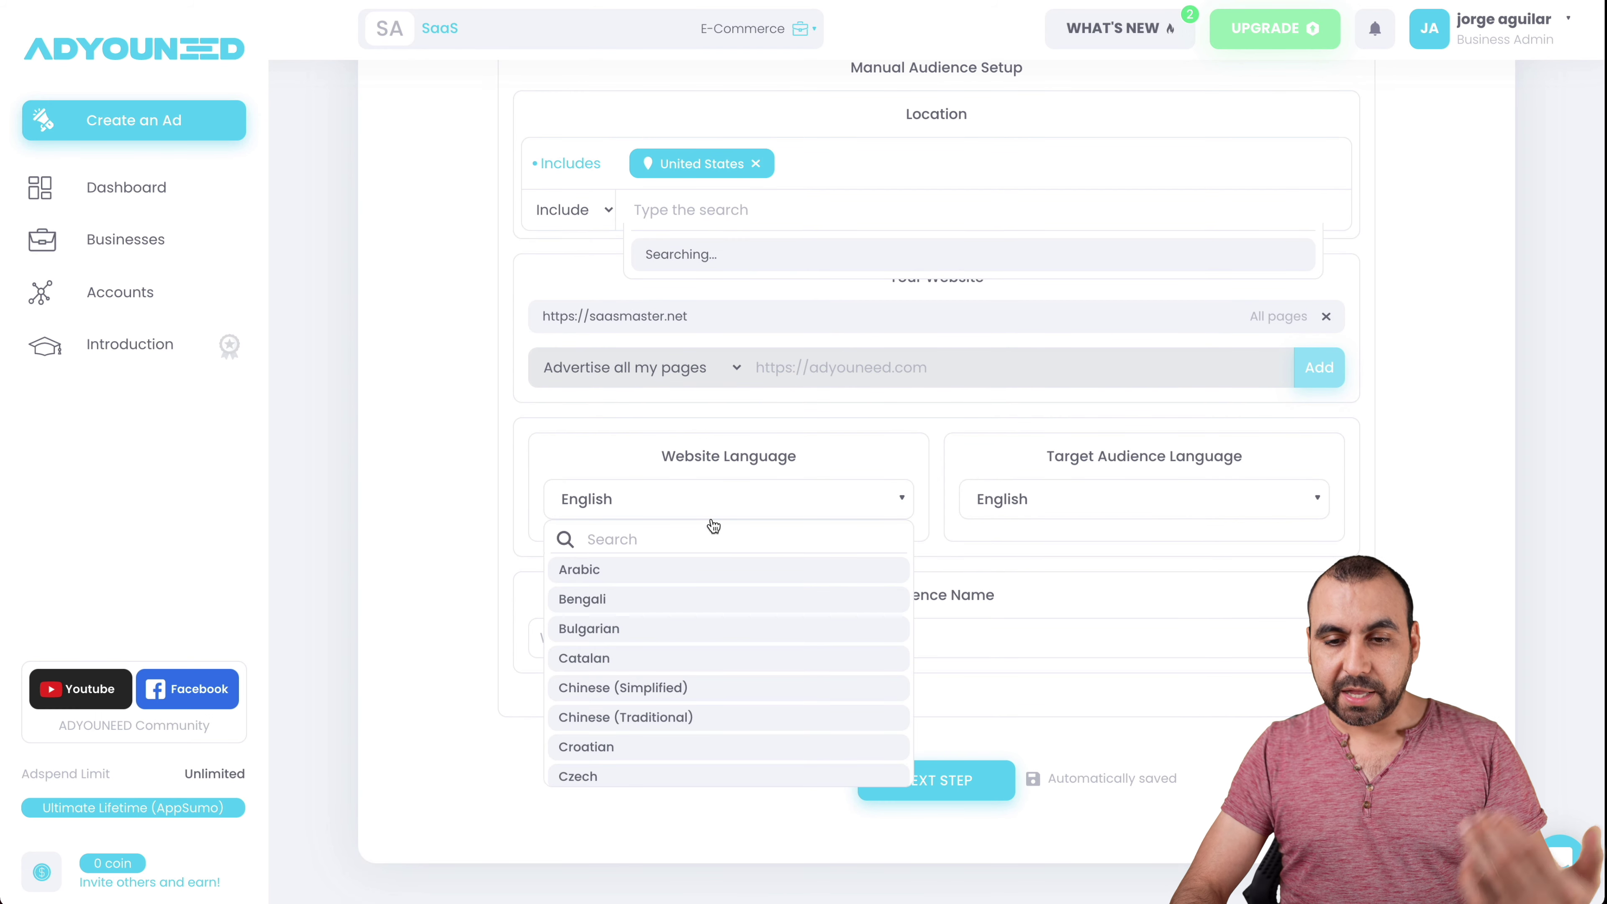
pyautogui.click(1192, 531)
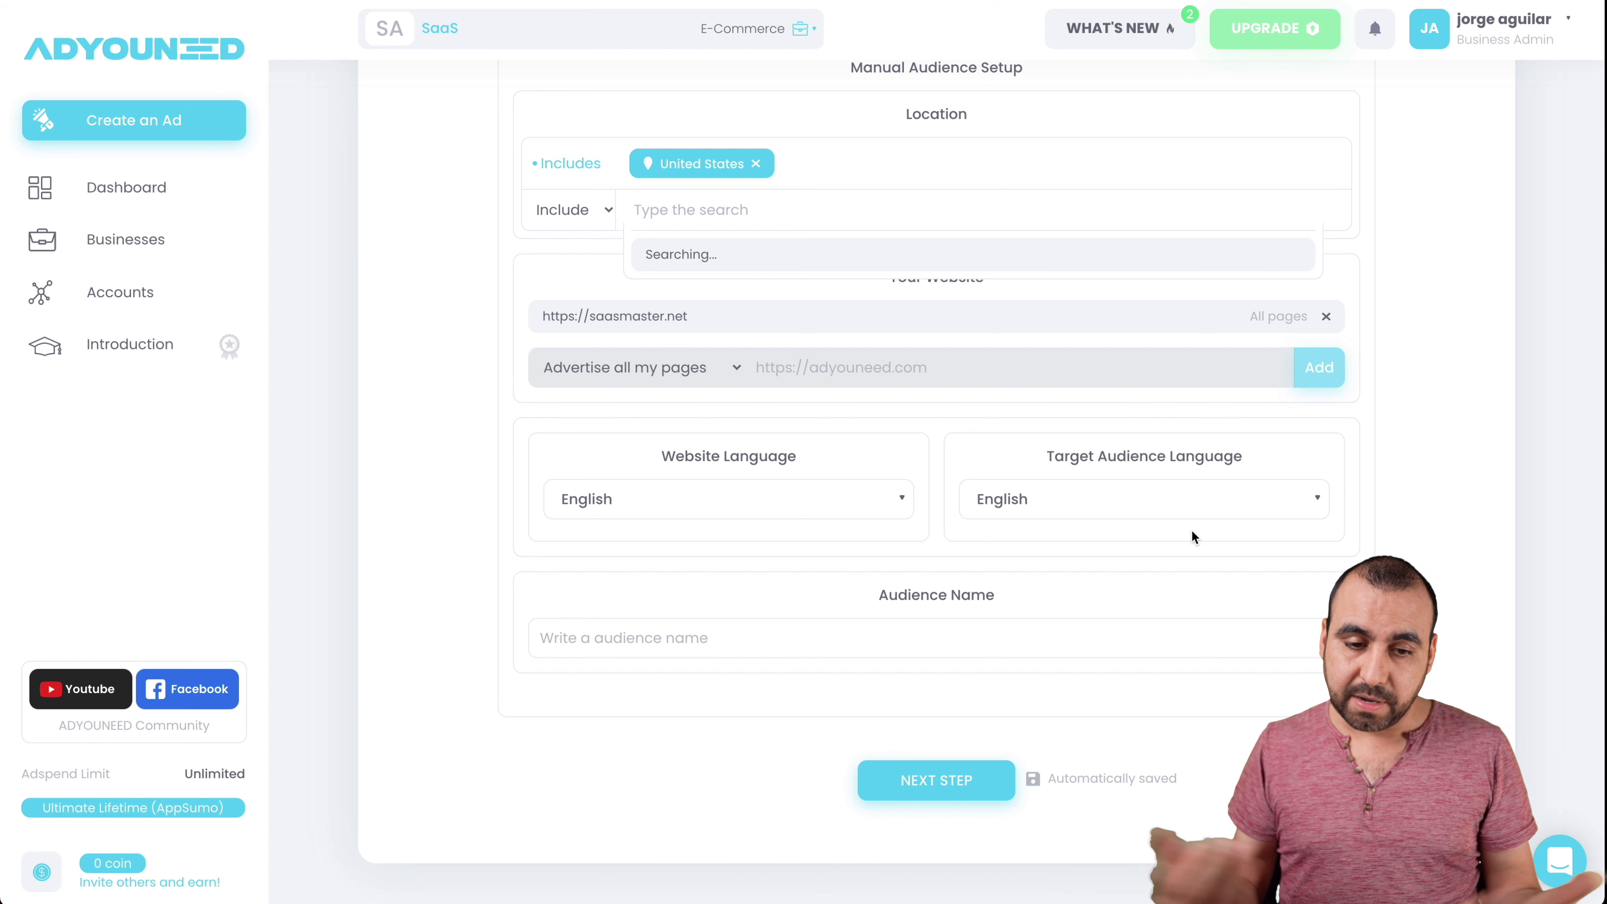
pyautogui.click(1020, 636)
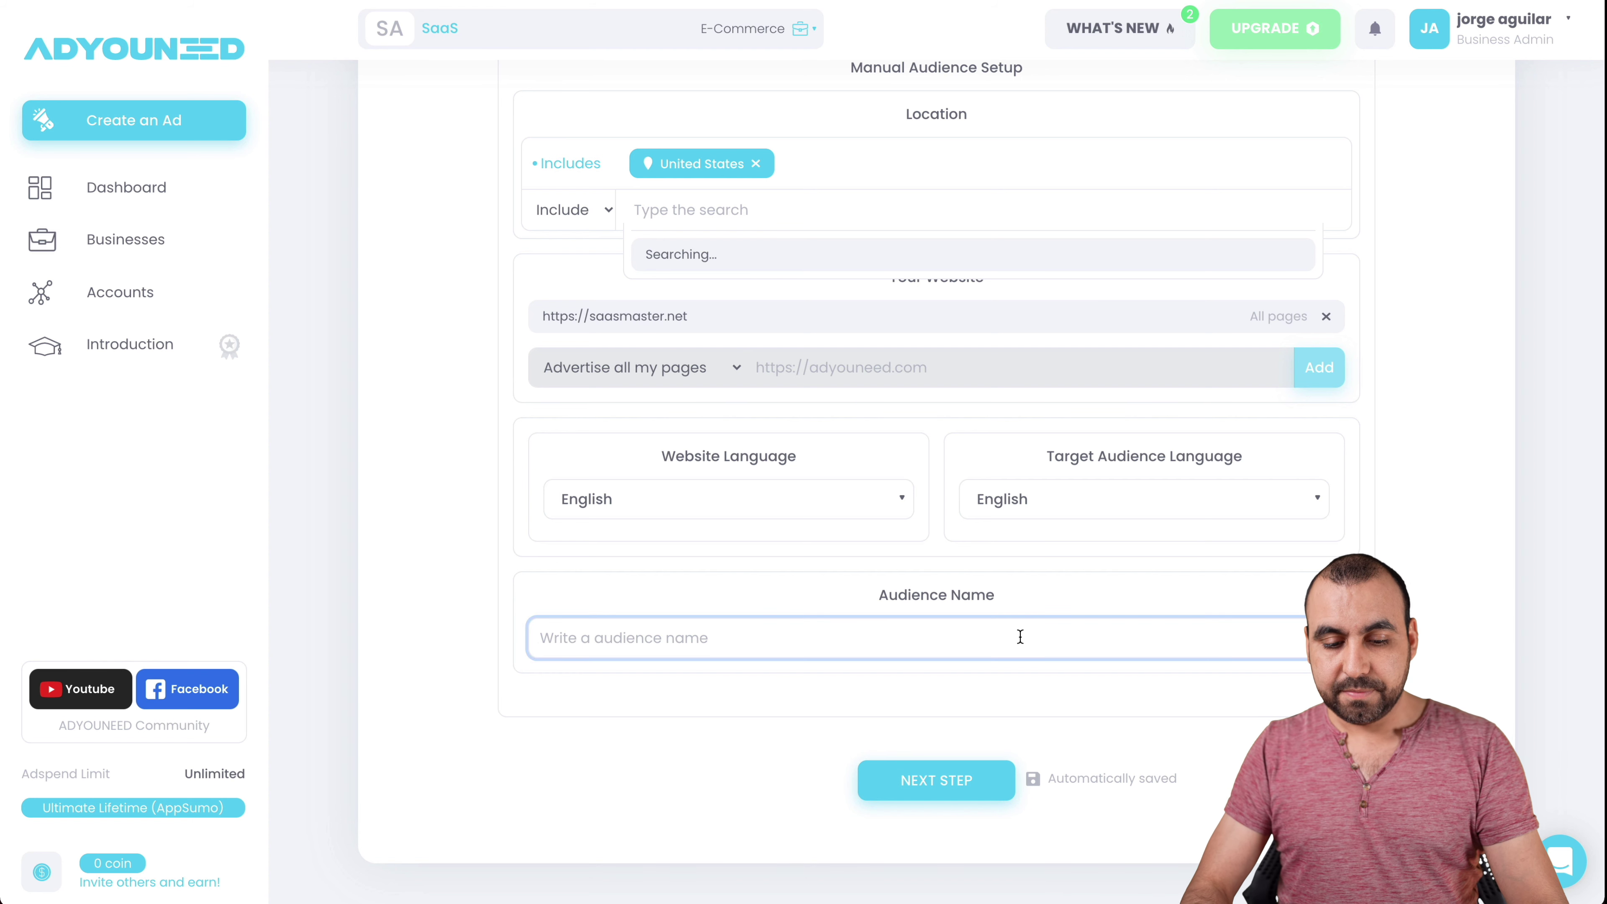
pyautogui.write('test')
pyautogui.click(971, 781)
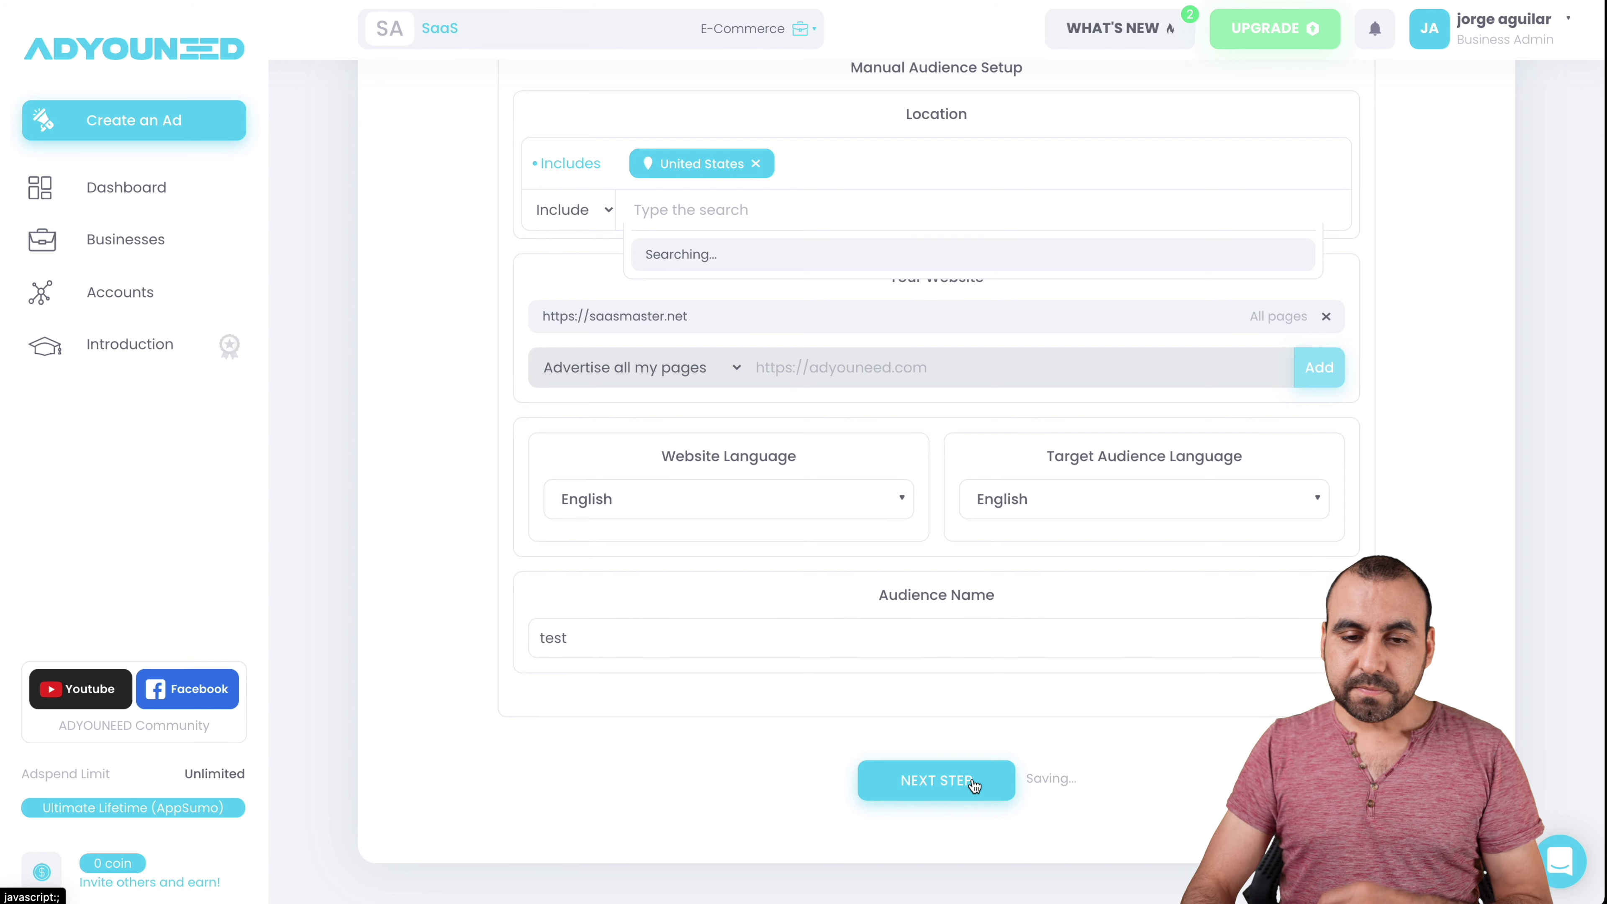
# - Enter 'great deal' as Description 1 and 'buy now for $69' as Description 2
pyautogui.scroll(-3, 971, 777)
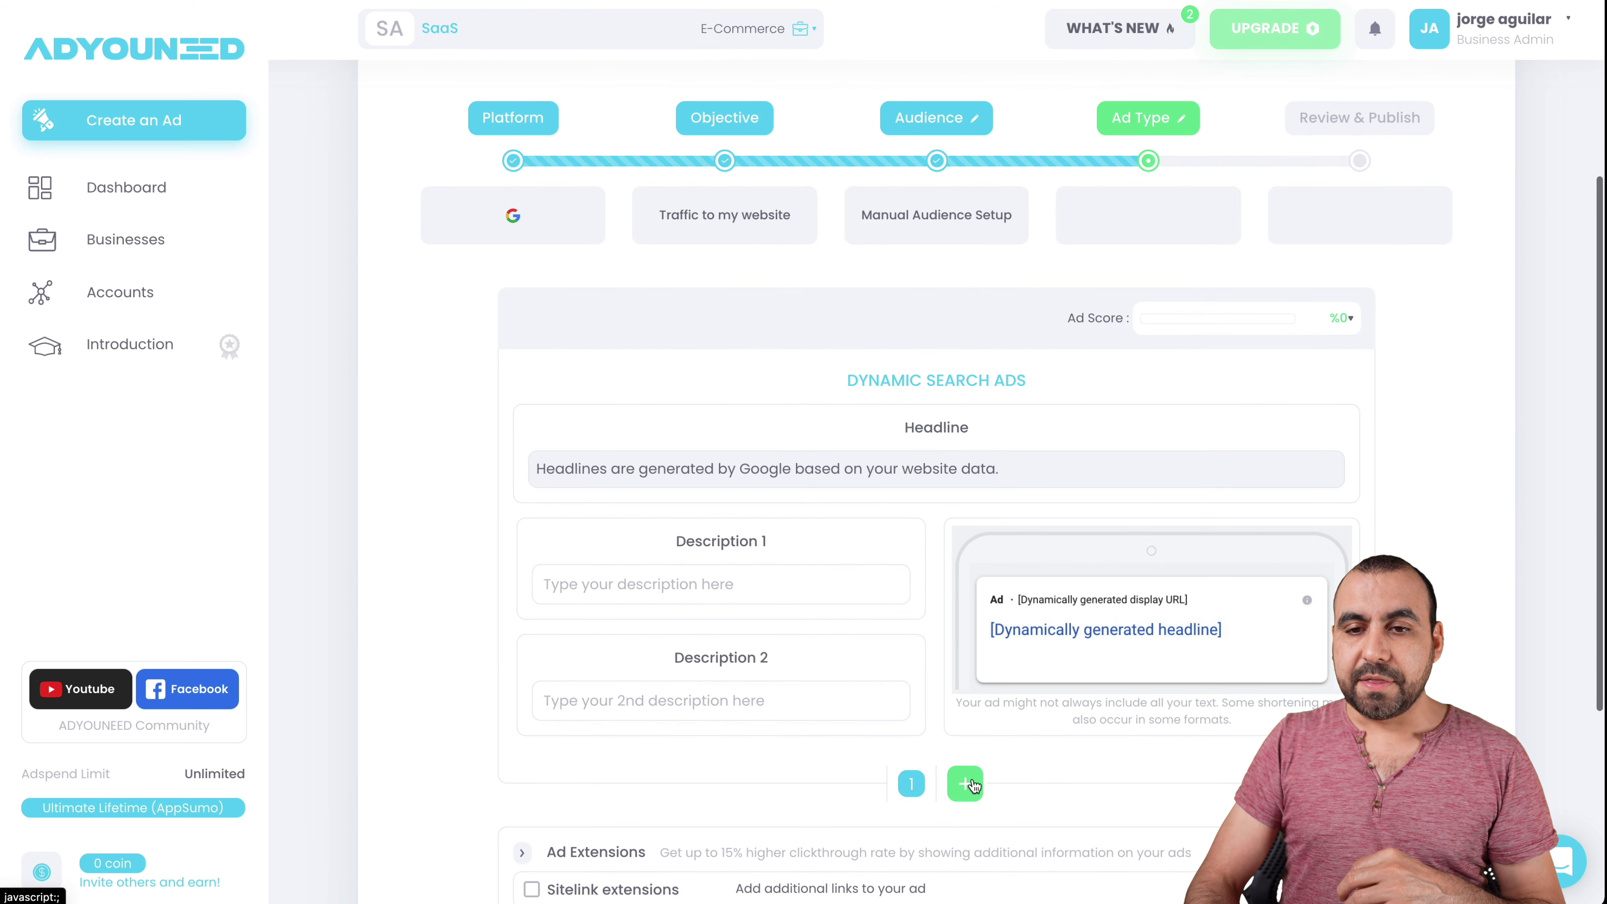
pyautogui.scroll(-3, 972, 783)
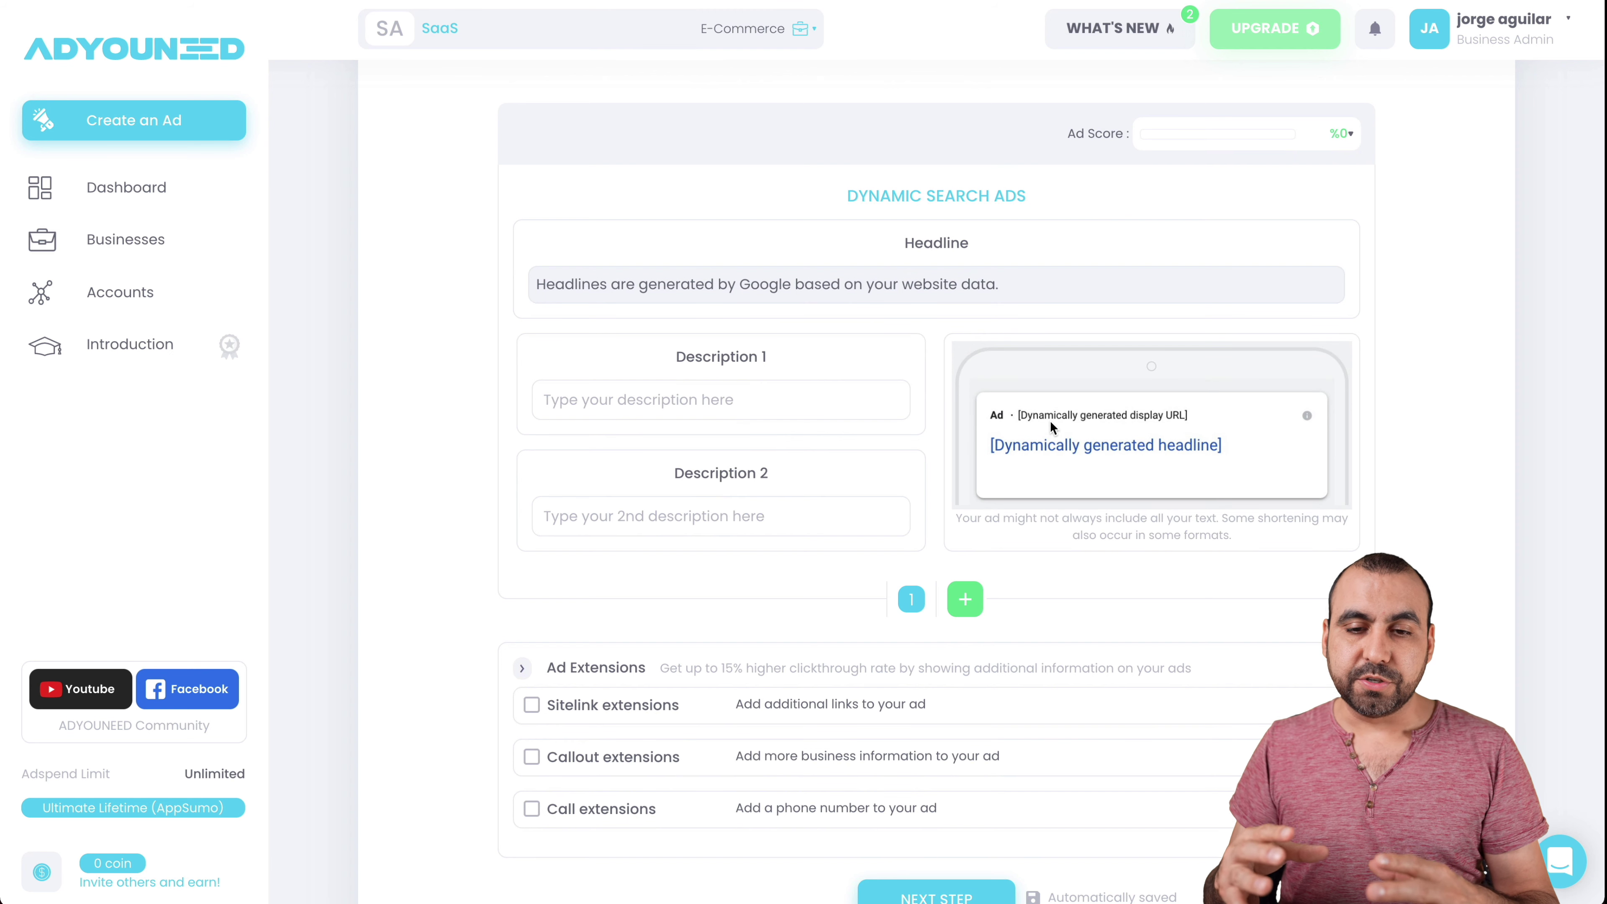
pyautogui.click(811, 393)
pyautogui.write('great deal')
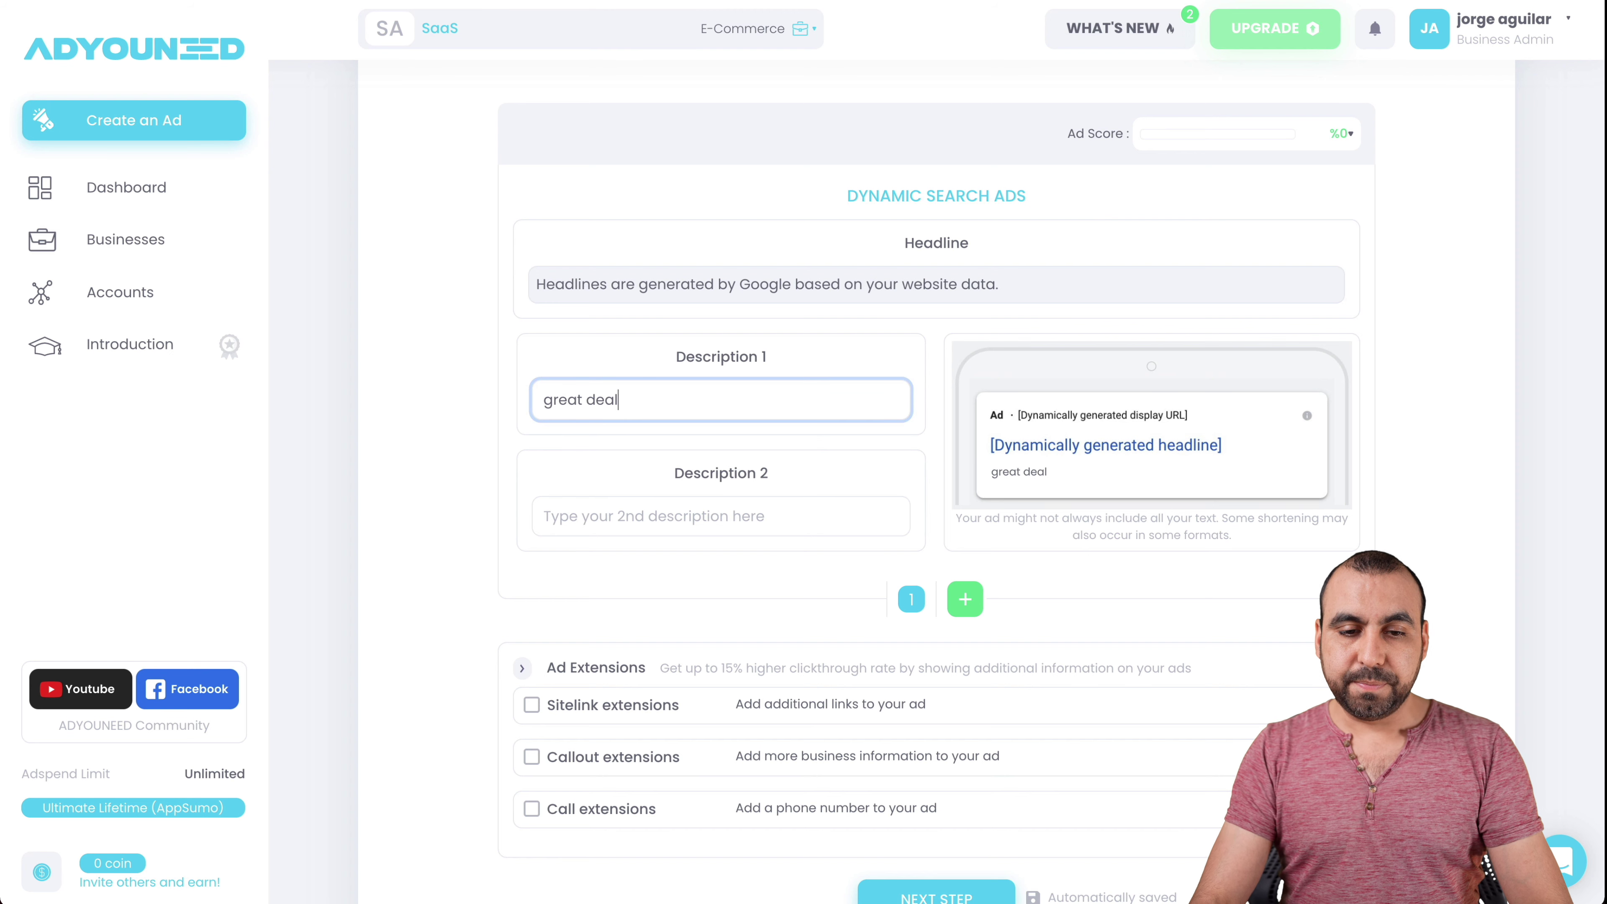
pyautogui.press('Tab')
pyautogui.write('great deal')
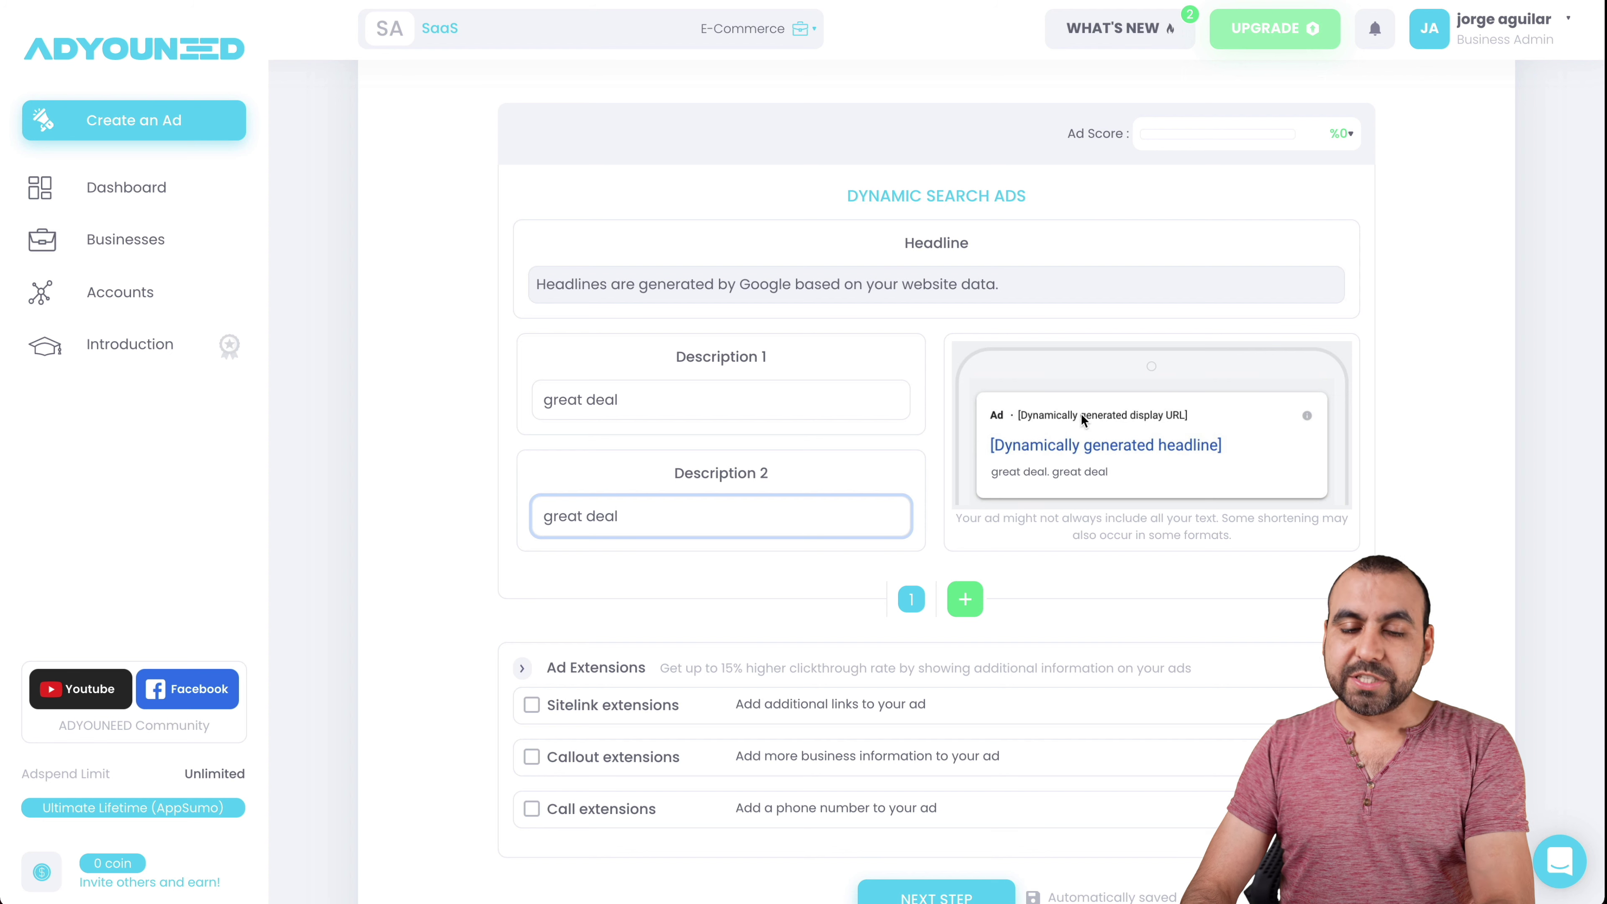
pyautogui.hotkey('ctrl', 'shift', 'Left')
pyautogui.hotkey('ctrl', 'shift', 'Left')
pyautogui.write('buy noe')
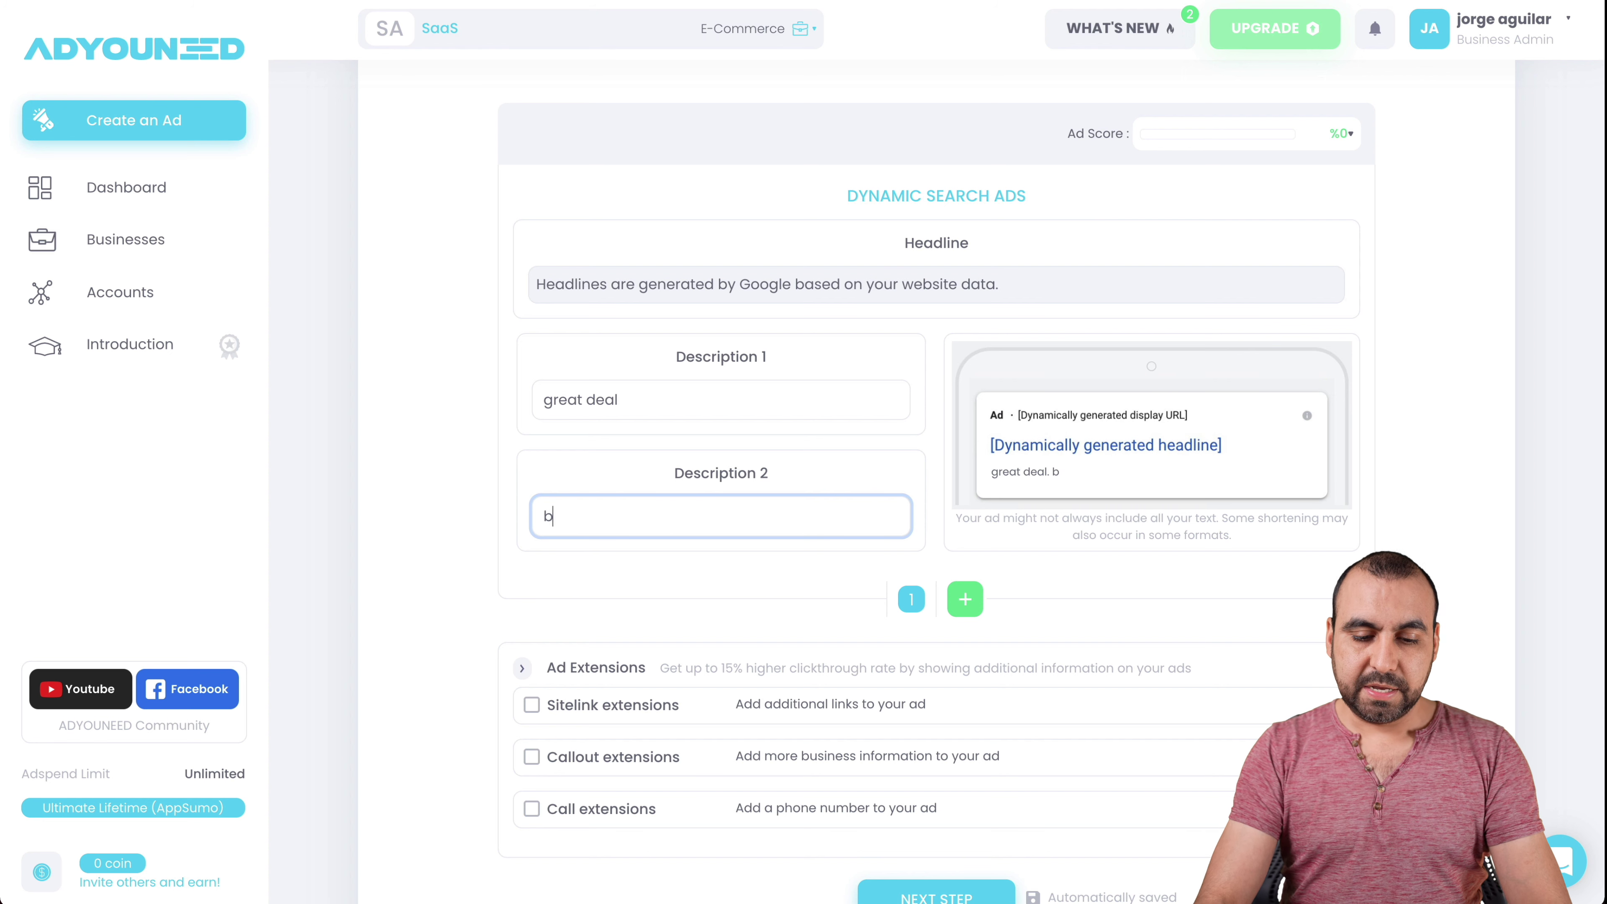
pyautogui.press('BackSpace')
pyautogui.press('BackSpace')
pyautogui.write('w')
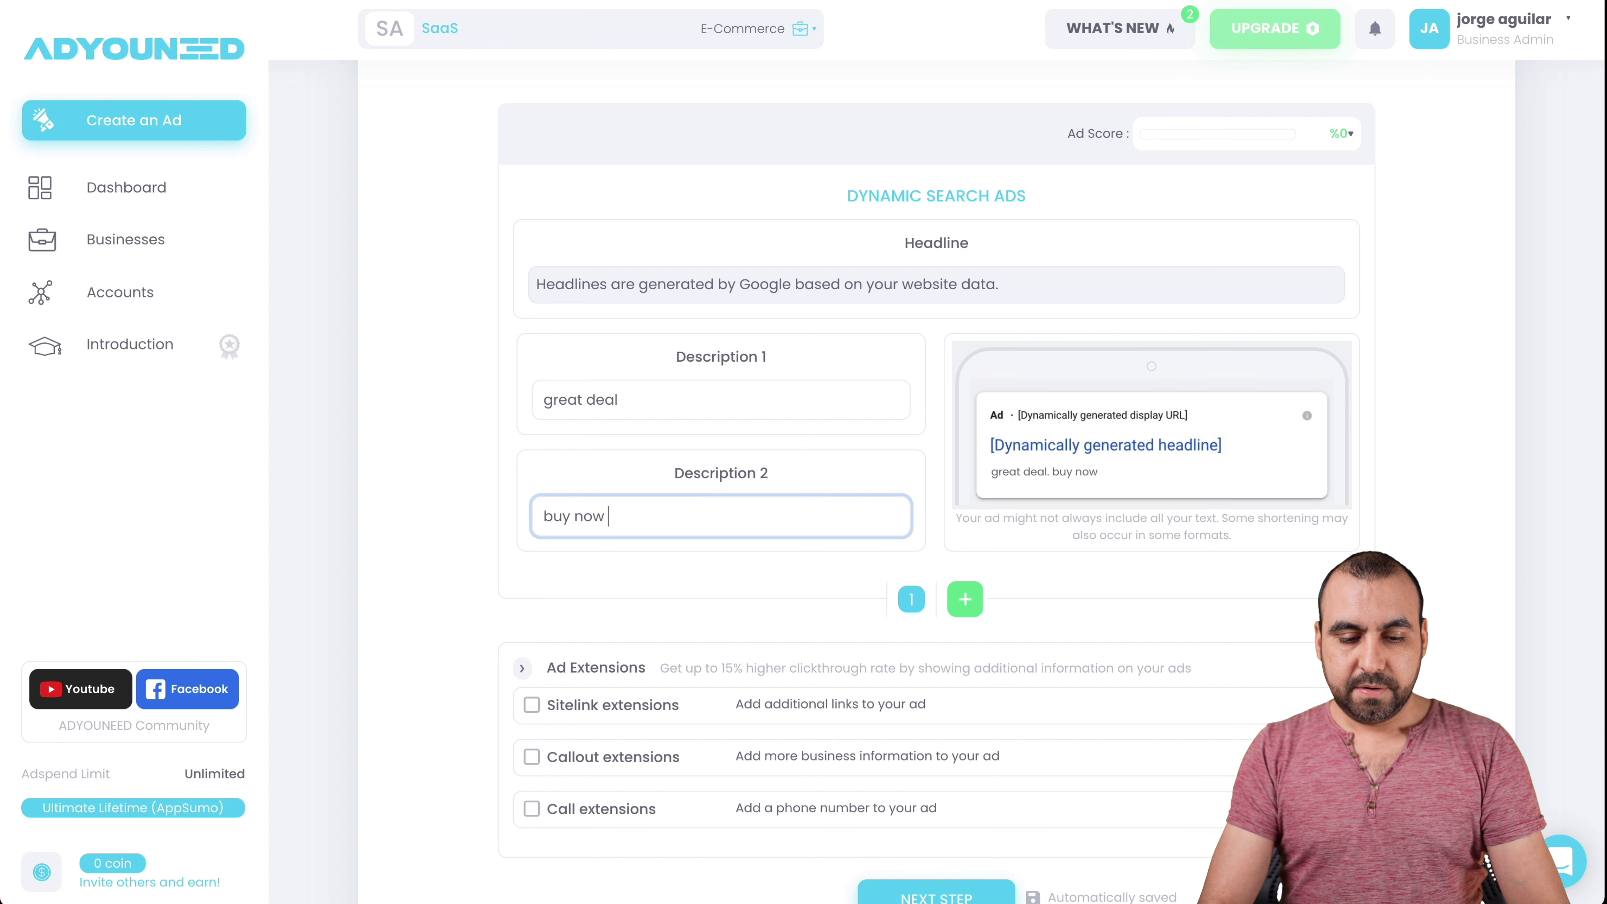
pyautogui.write(' for')
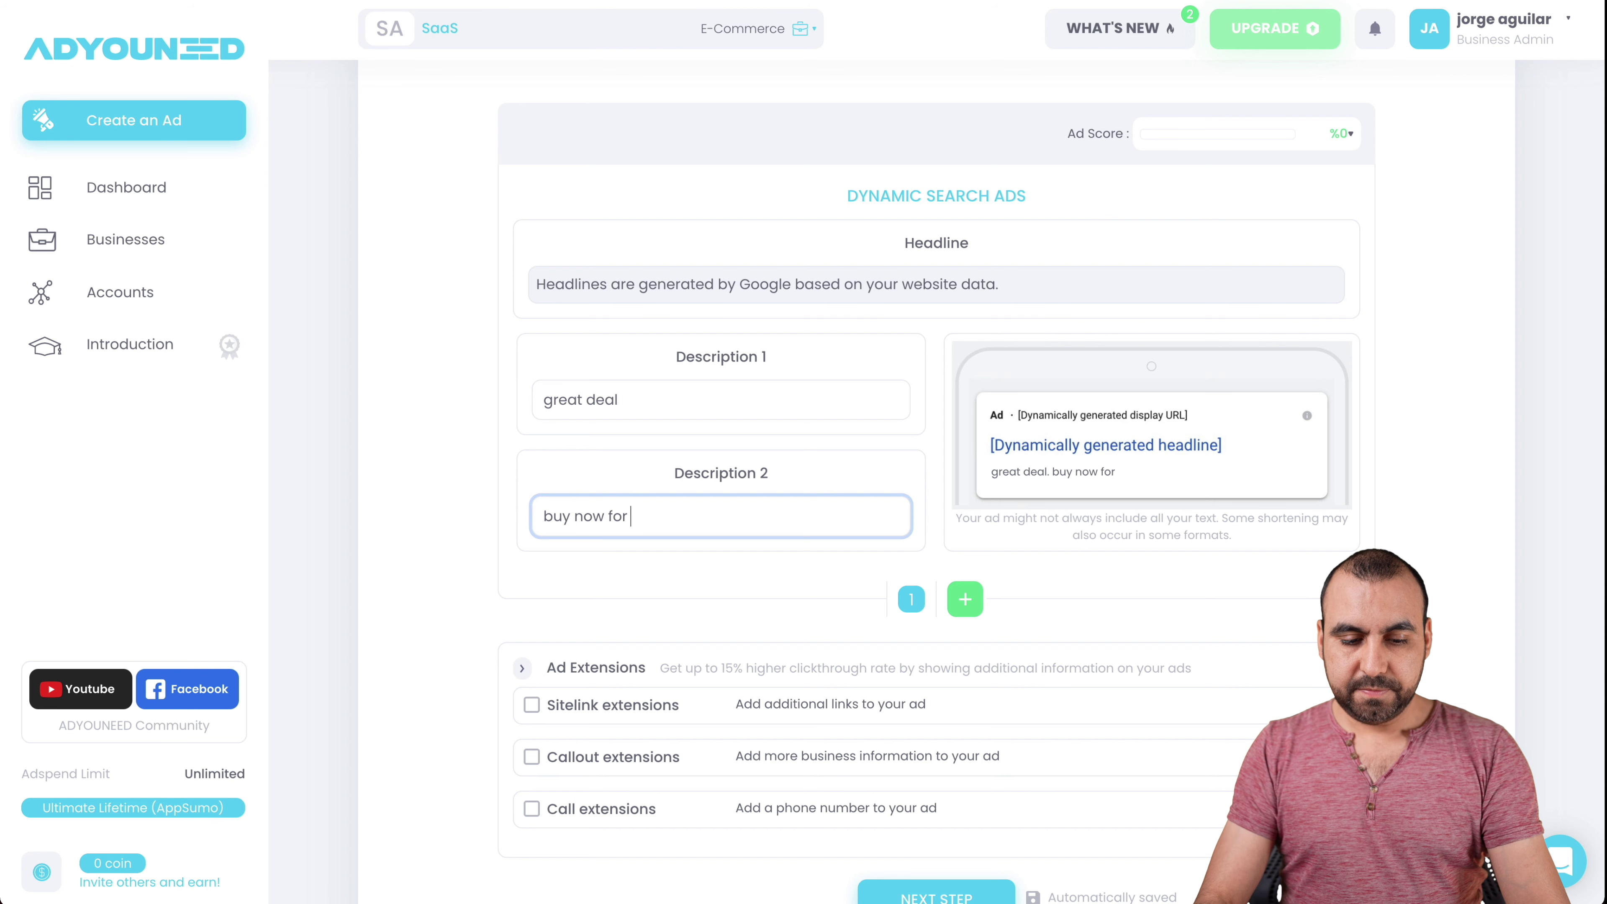
pyautogui.write(' $69')
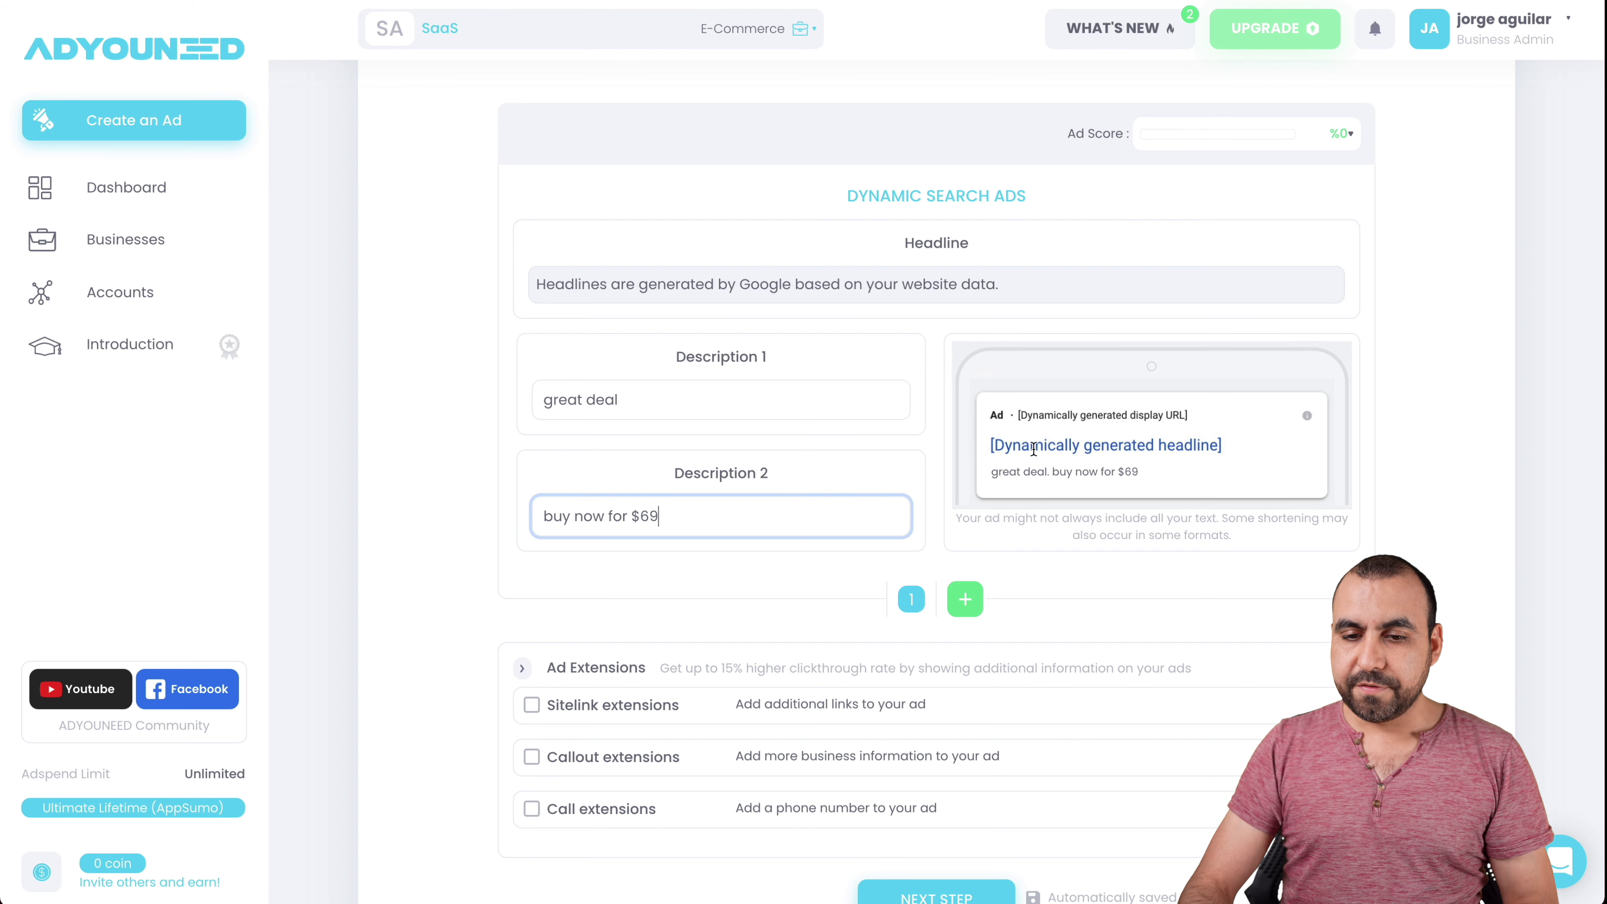
pyautogui.click(986, 468)
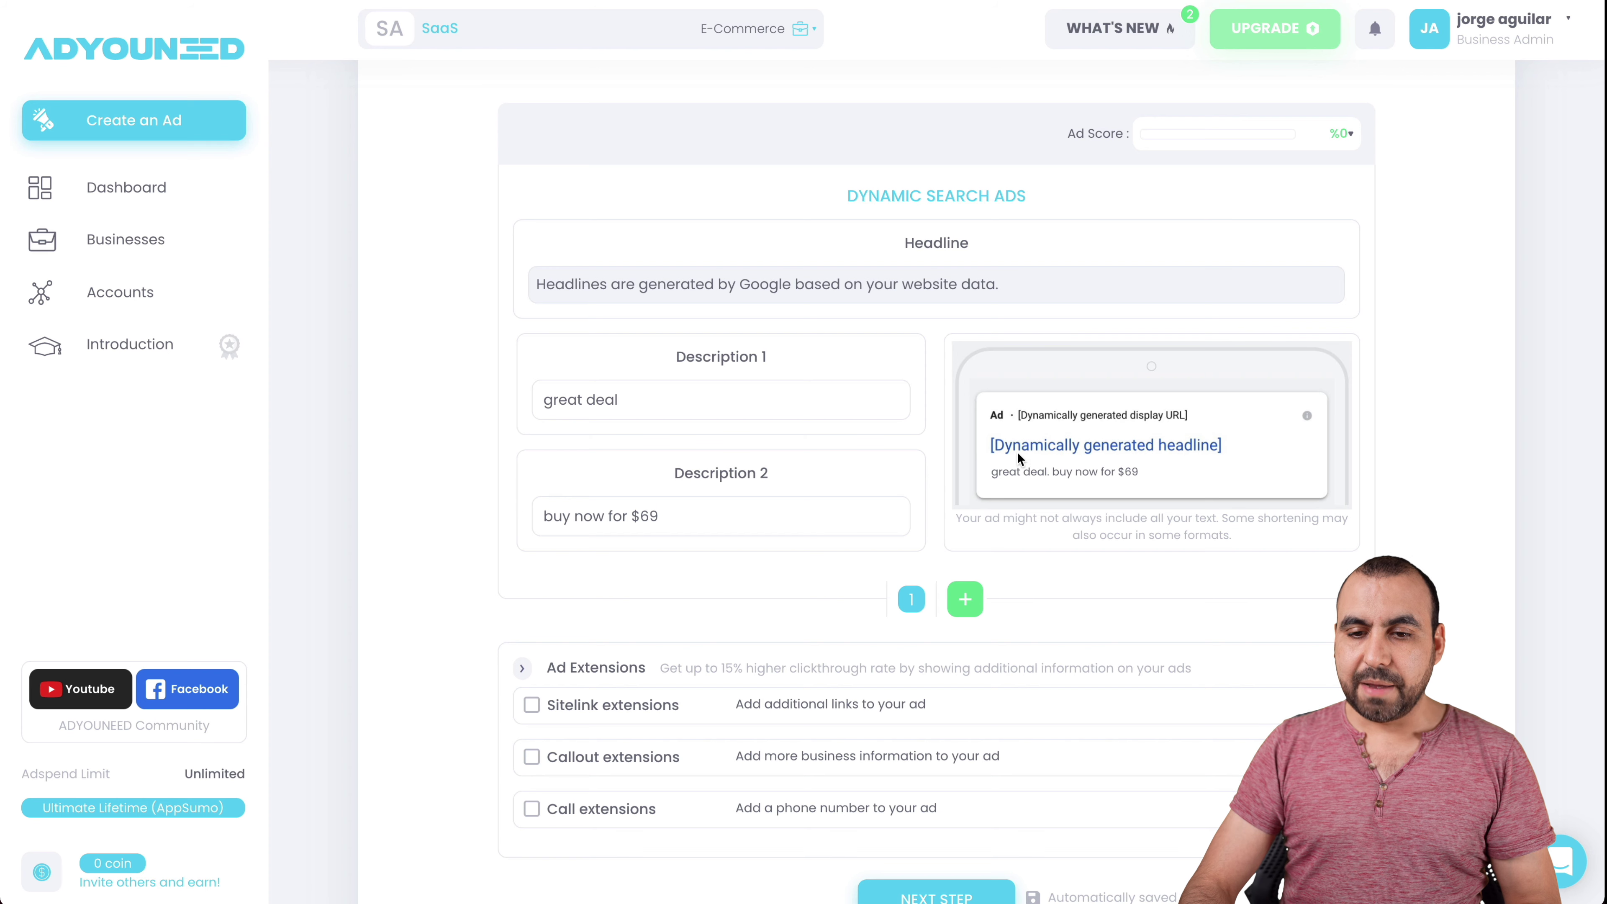
pyautogui.scroll(-1, 576, 617)
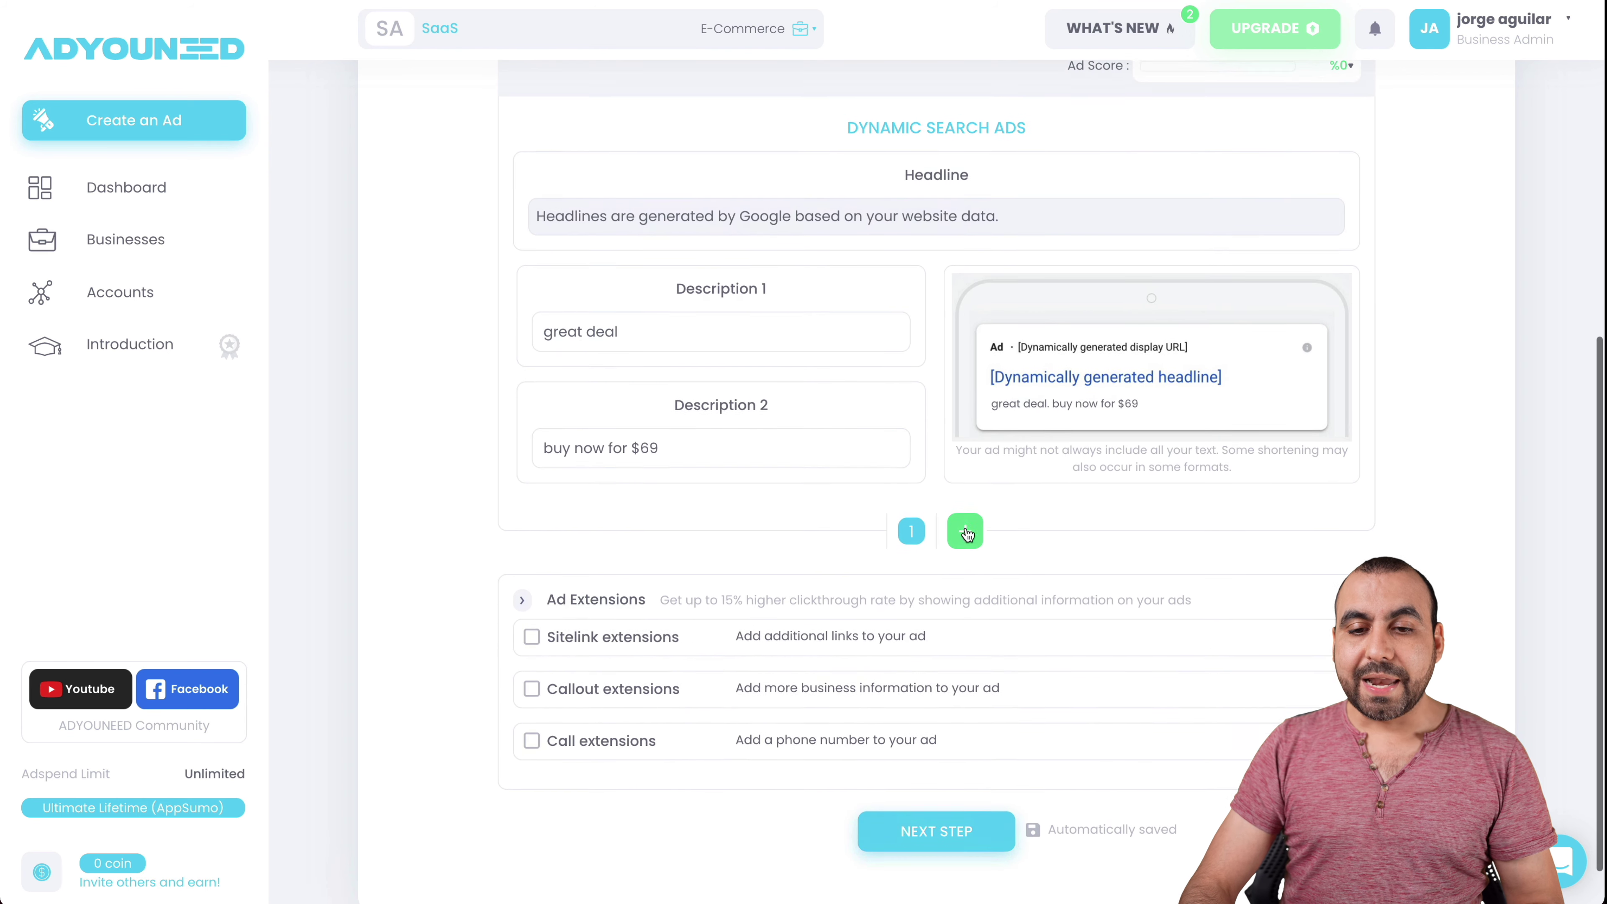
# - Duplicate the first creative into a second creative
pyautogui.click(976, 553)
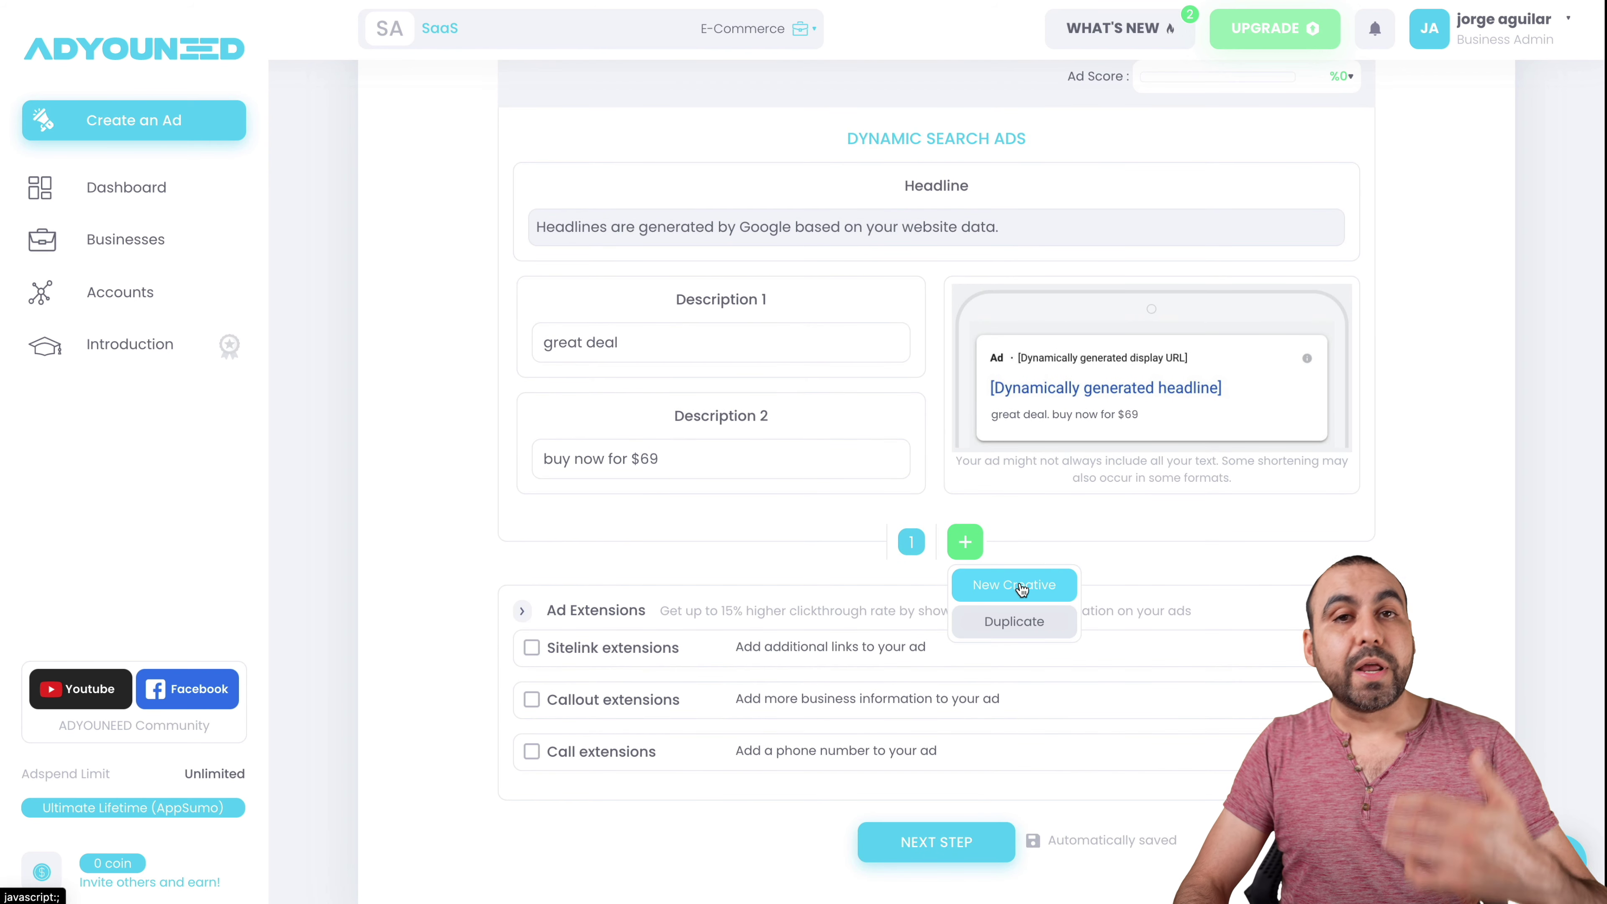
pyautogui.click(1025, 624)
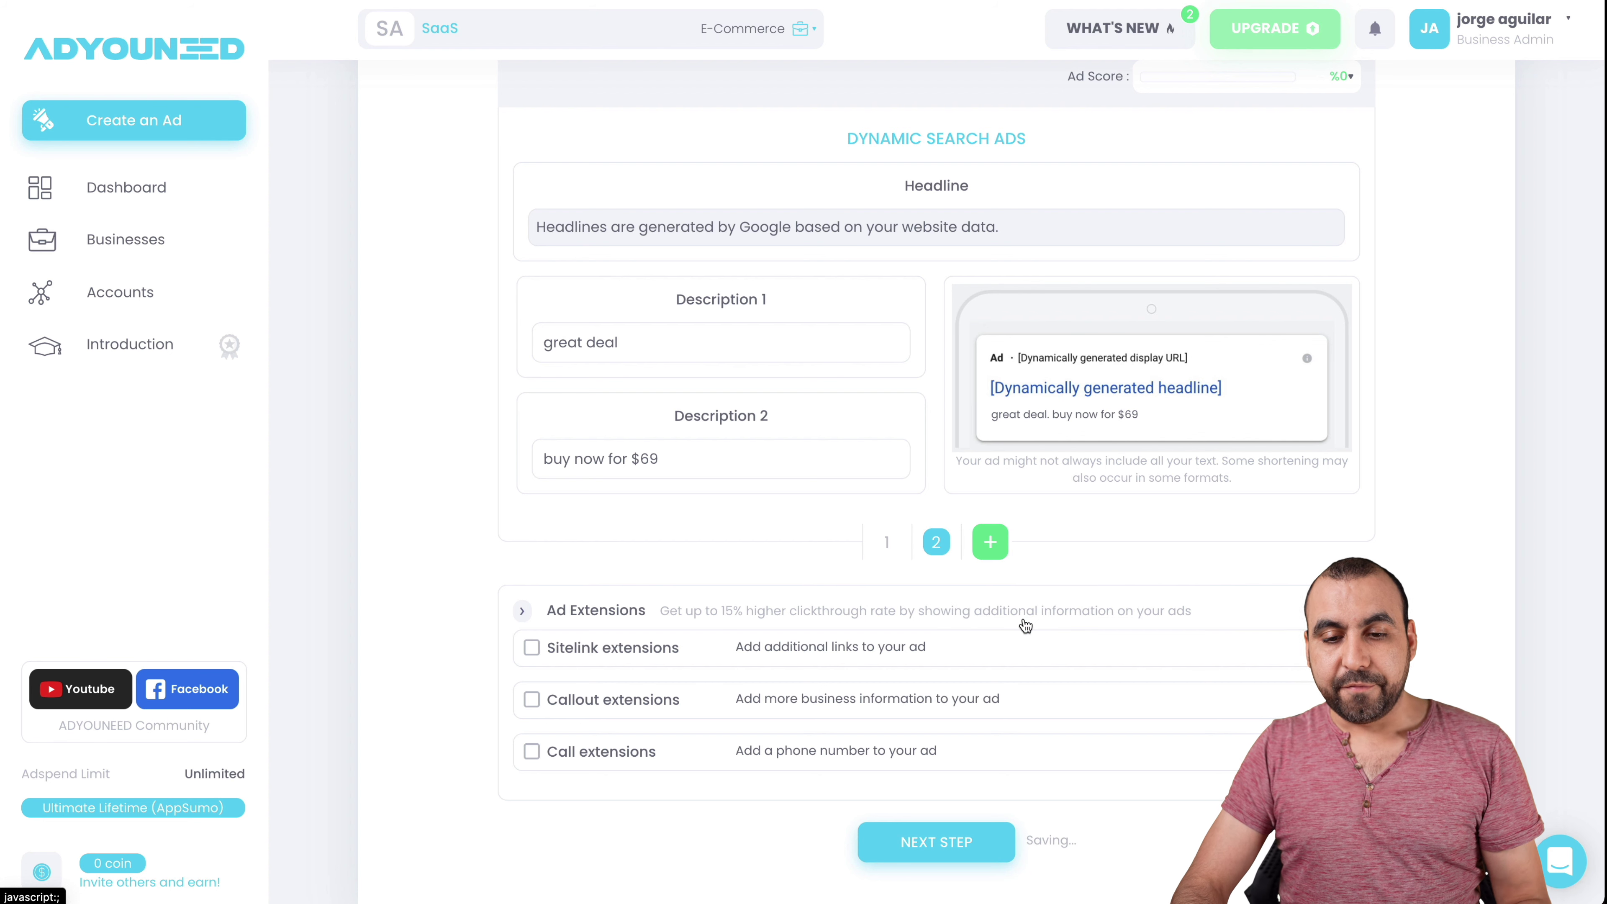
pyautogui.click(934, 543)
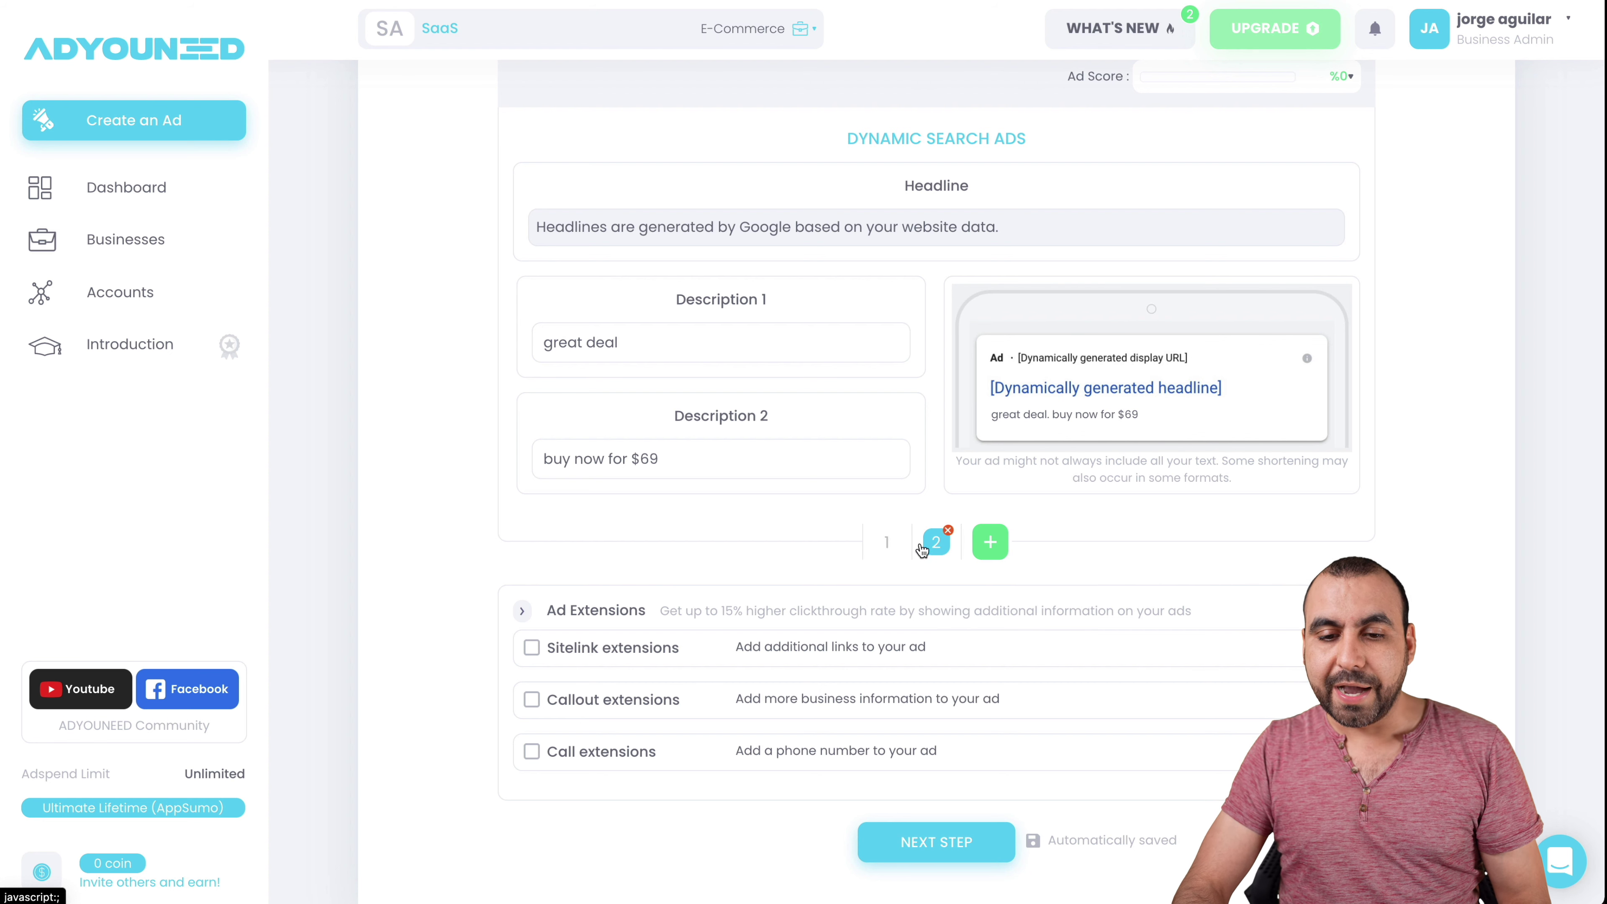
pyautogui.click(889, 543)
pyautogui.click(936, 544)
# - Change the second creative's descriptions to 'great deal 2' and 'buy now for $69 2'
pyautogui.click(663, 355)
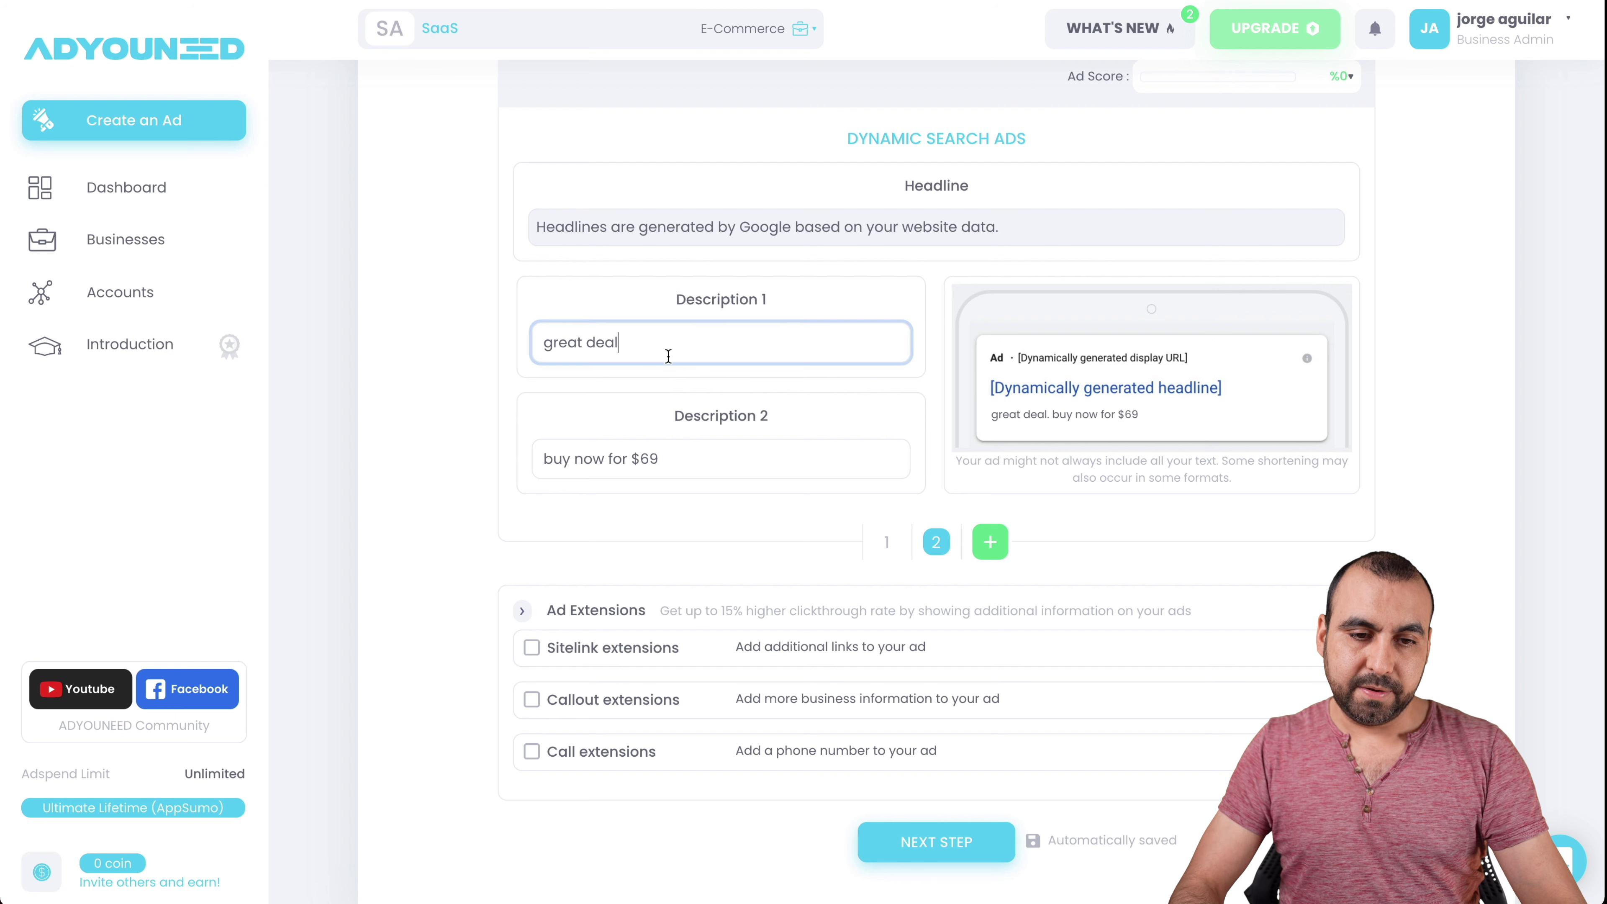
pyautogui.write('2')
pyautogui.click(714, 485)
pyautogui.click(704, 459)
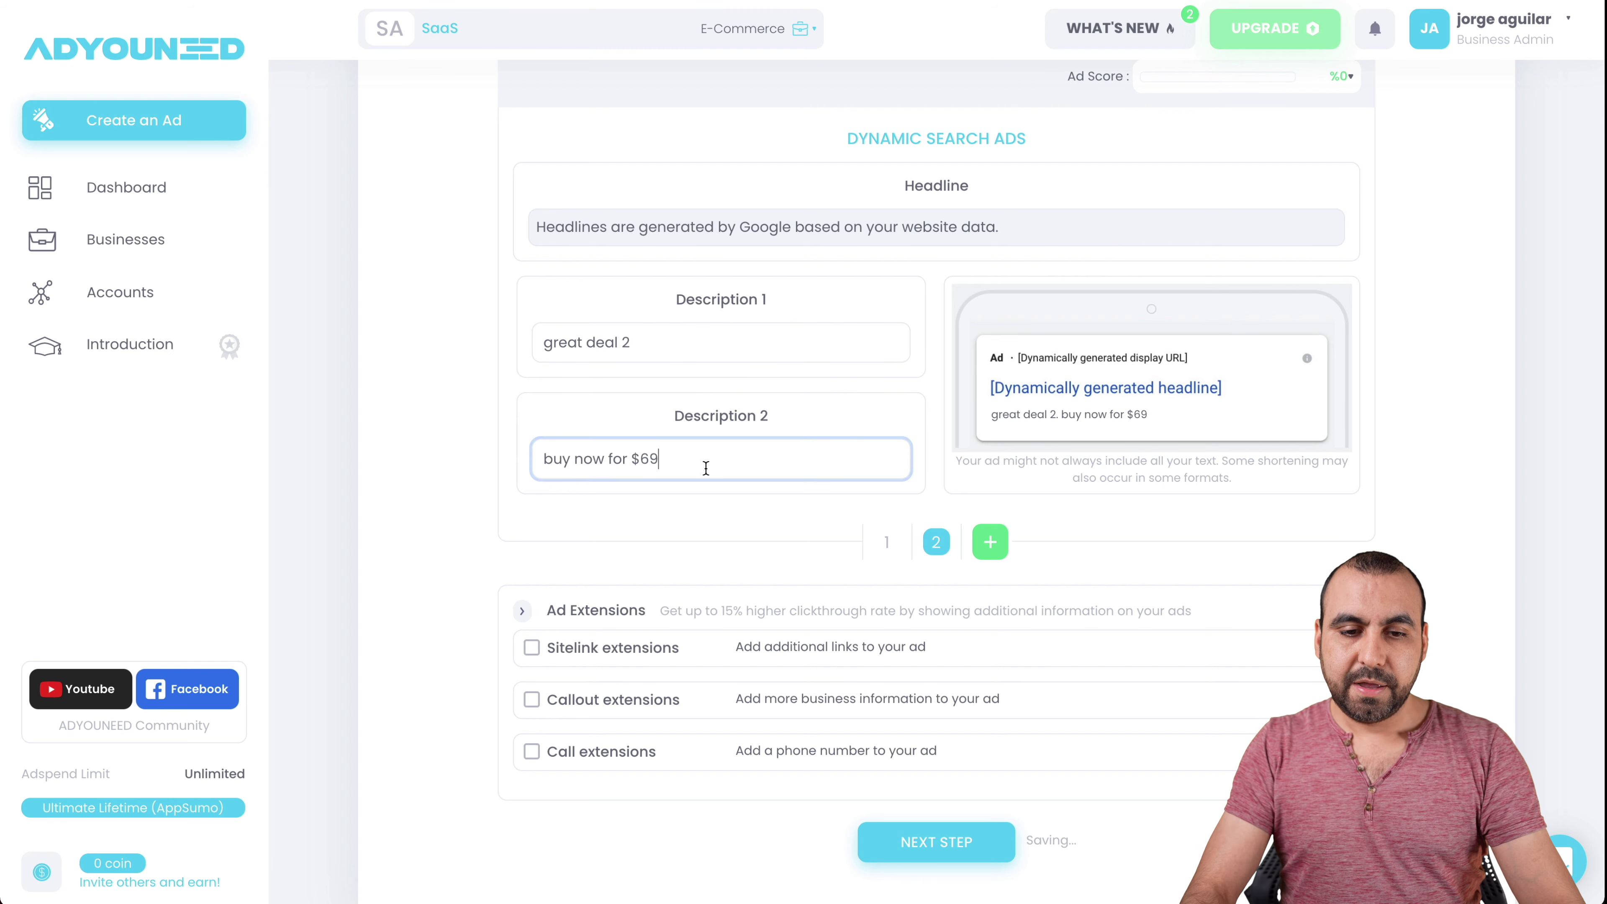
pyautogui.write('2')
pyautogui.click(888, 543)
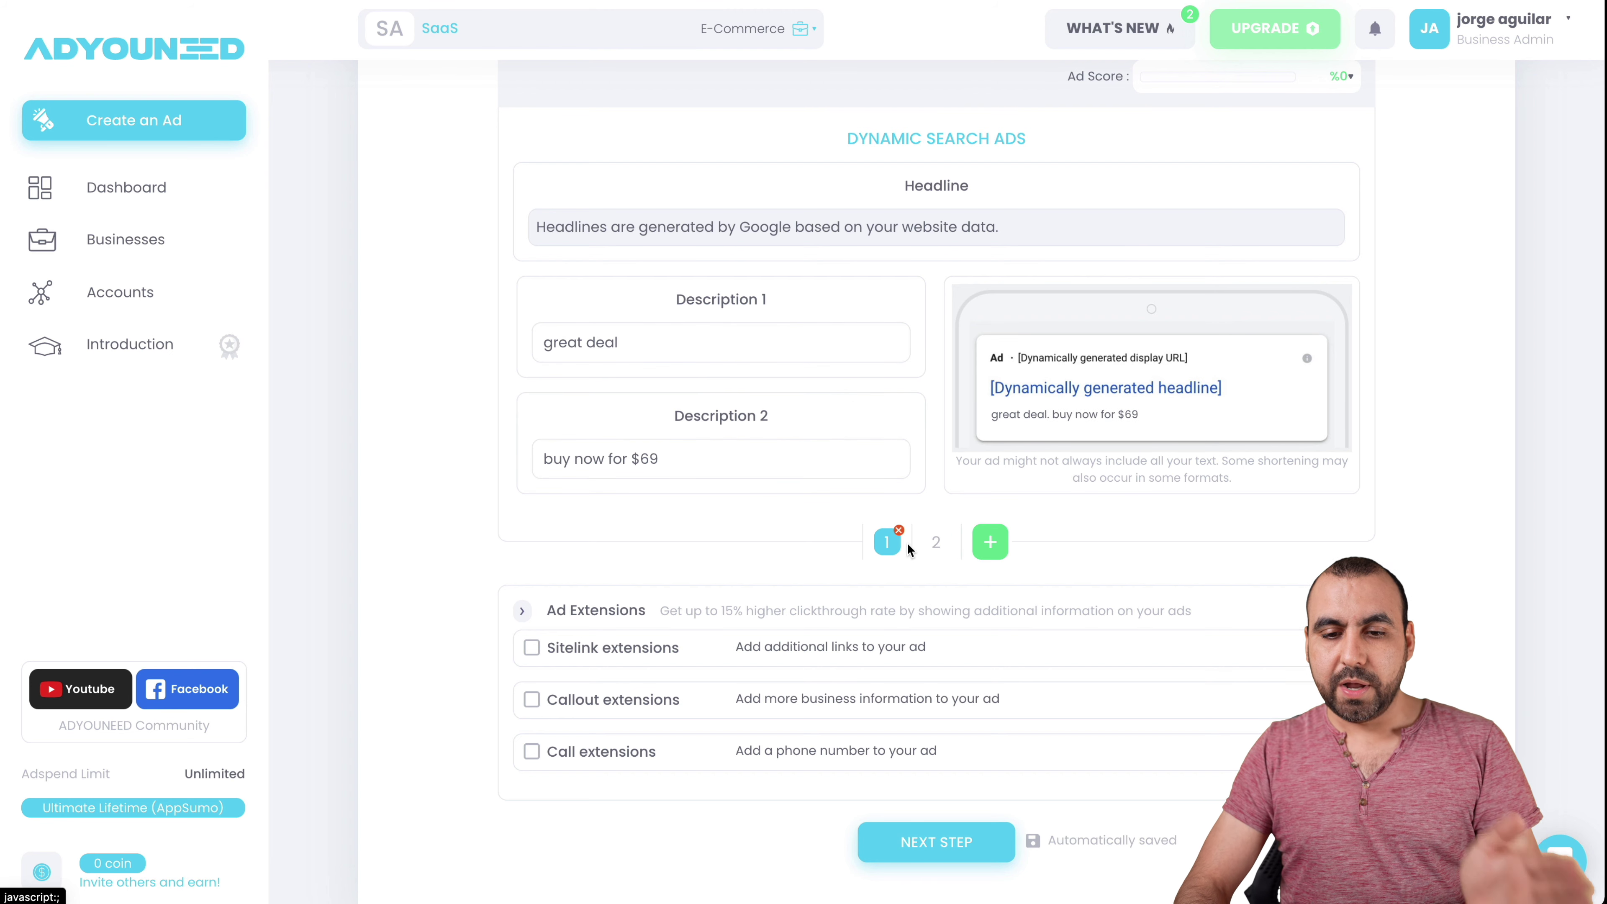
pyautogui.click(928, 546)
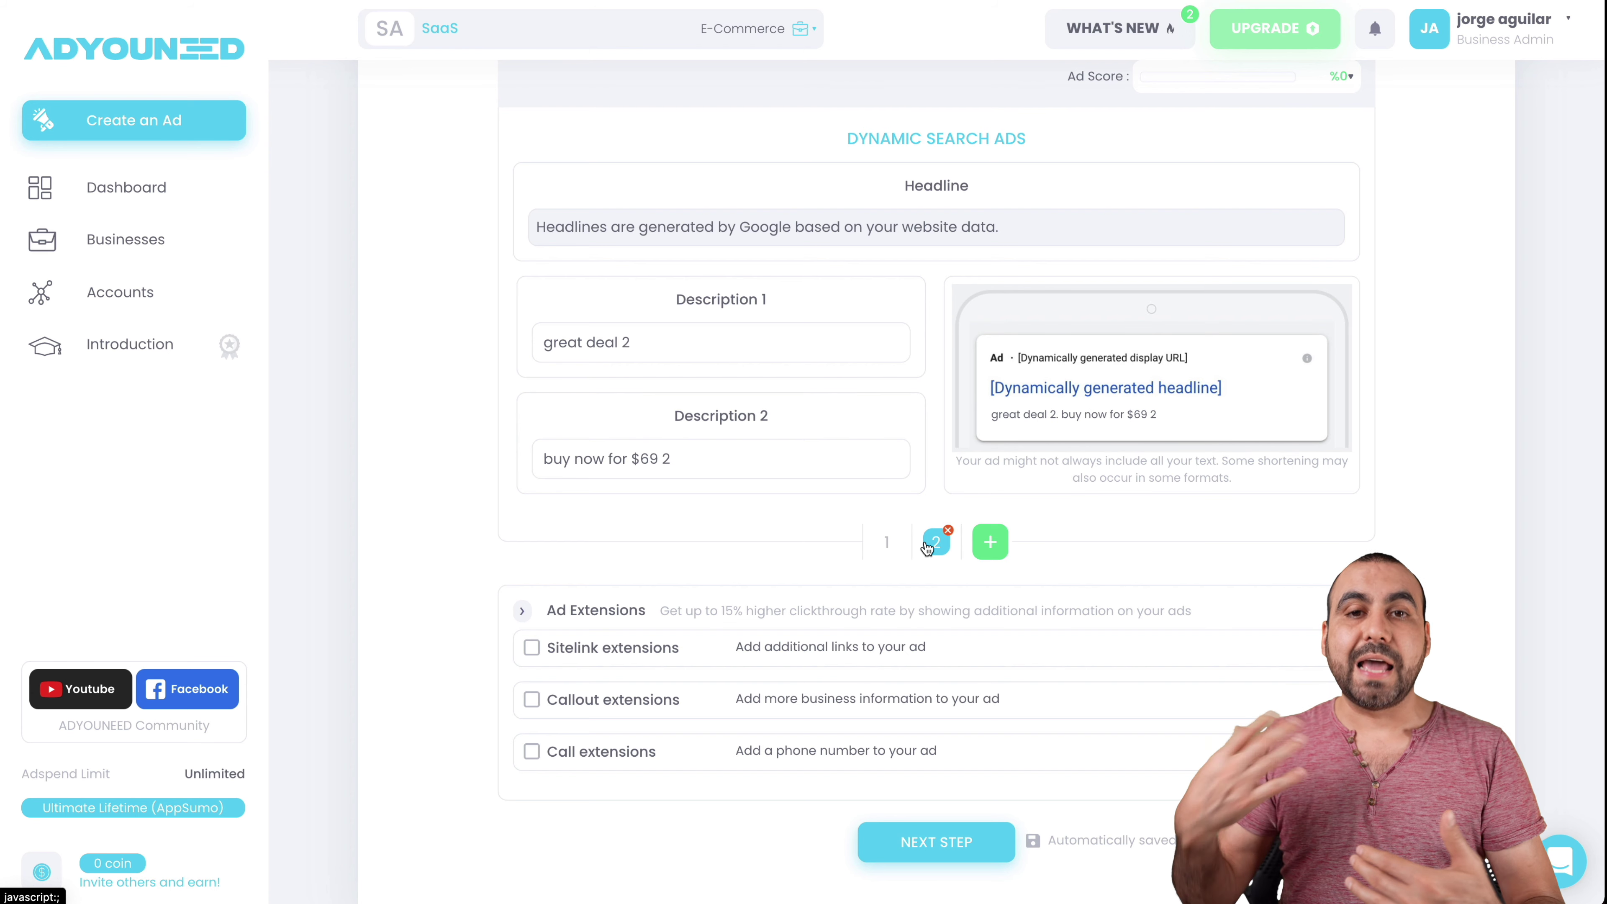
# - Leave Sitelink, Callout and Call extensions off and proceed to Review & Publish
pyautogui.scroll(-1, 927, 548)
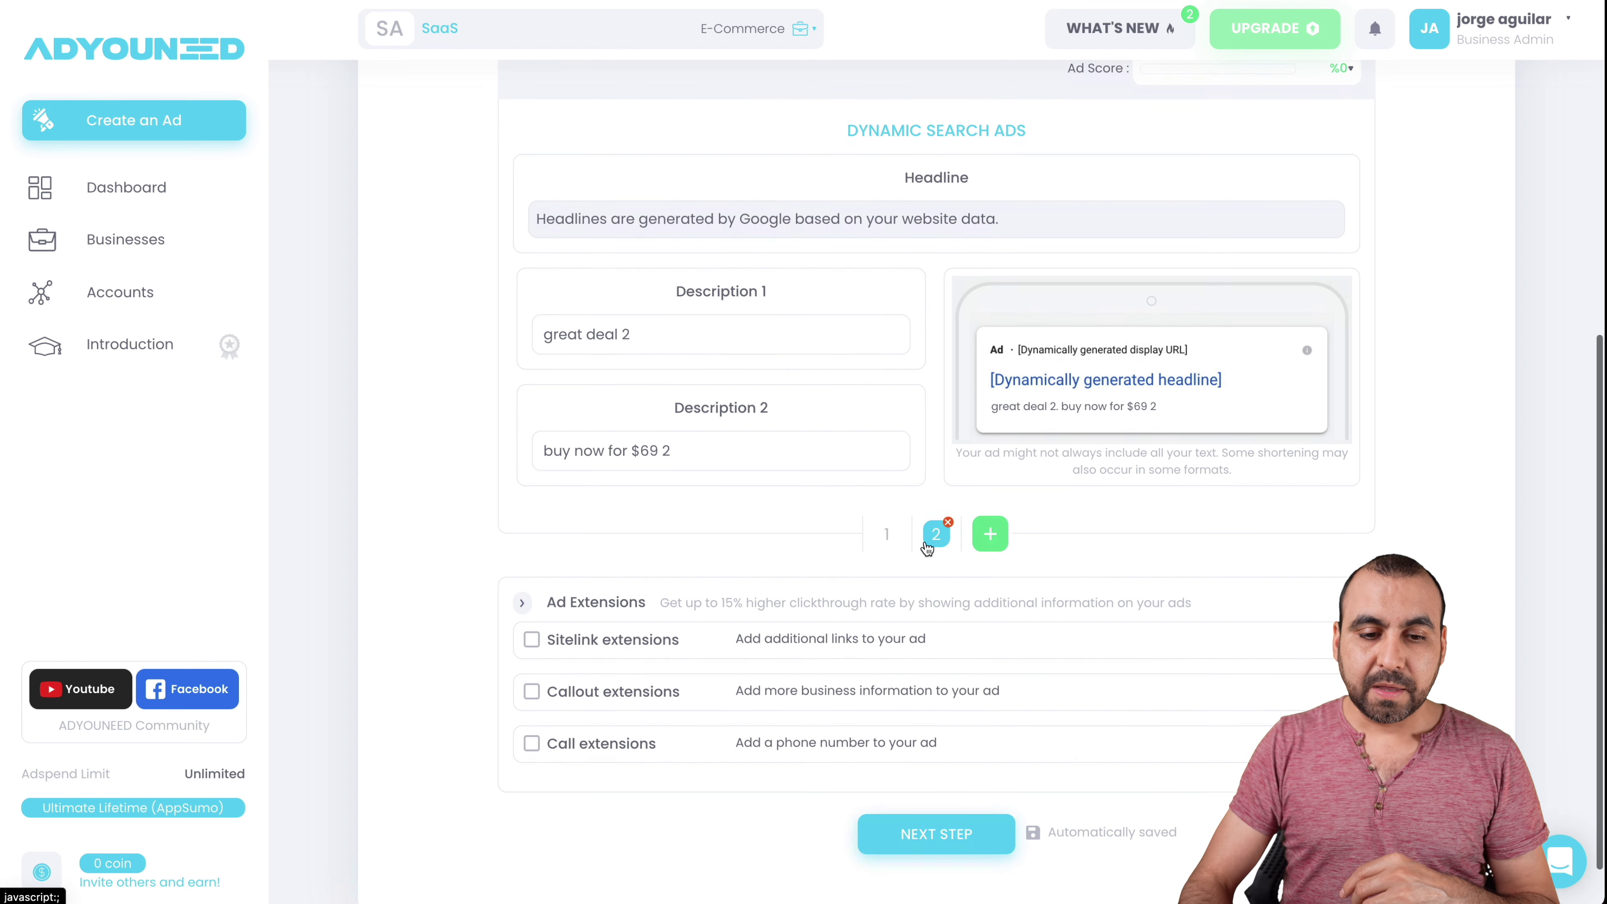
pyautogui.click(532, 588)
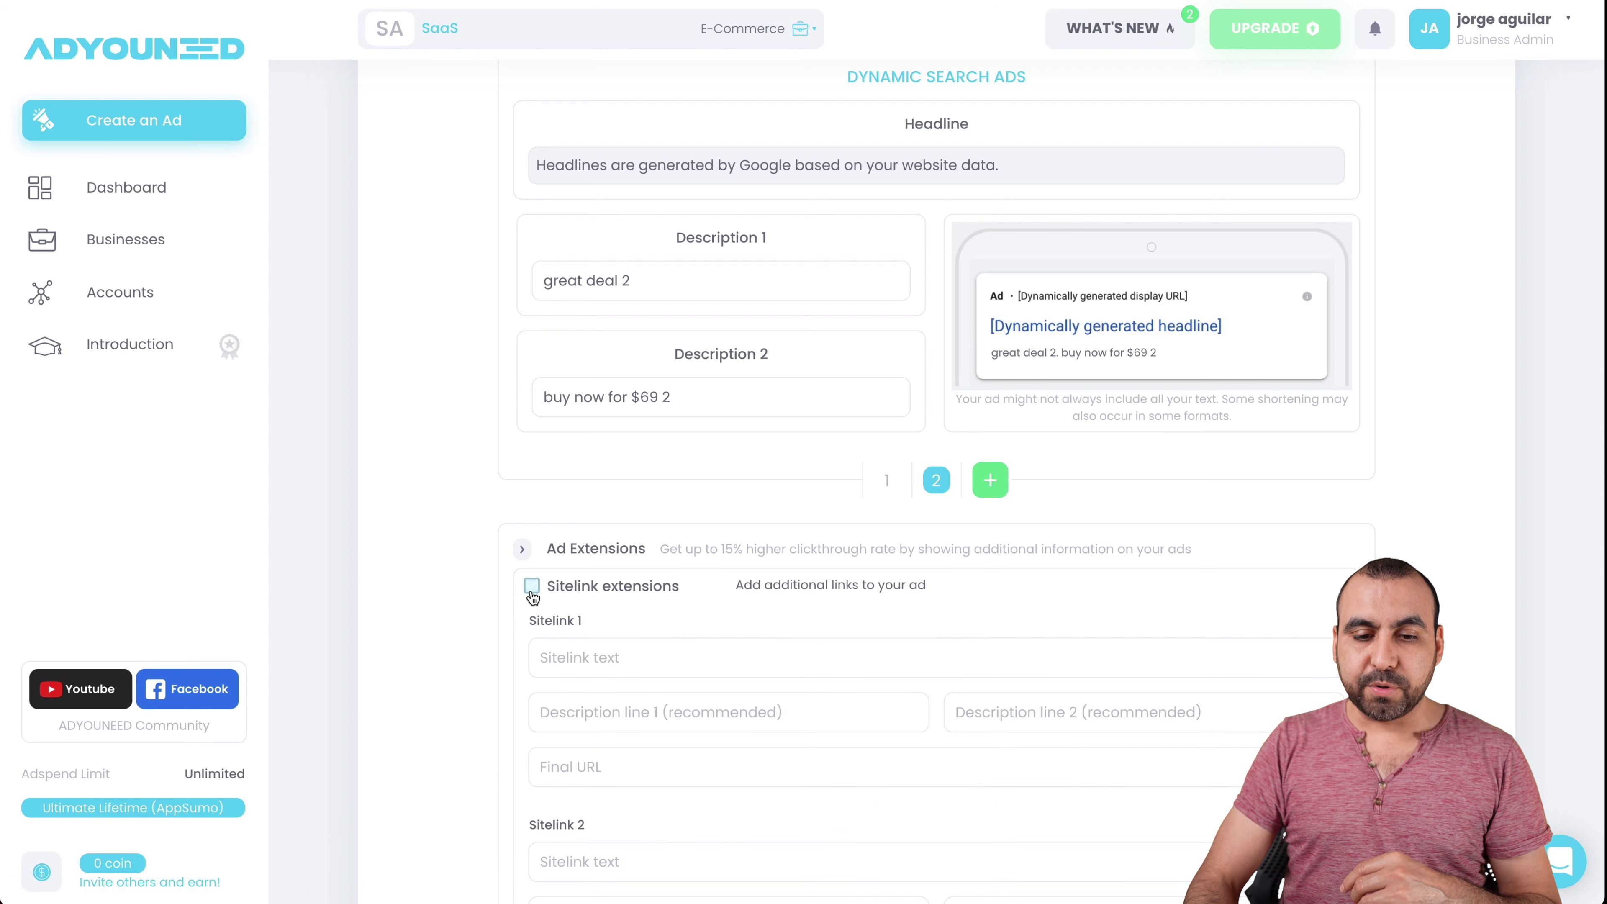
pyautogui.click(532, 587)
pyautogui.click(532, 591)
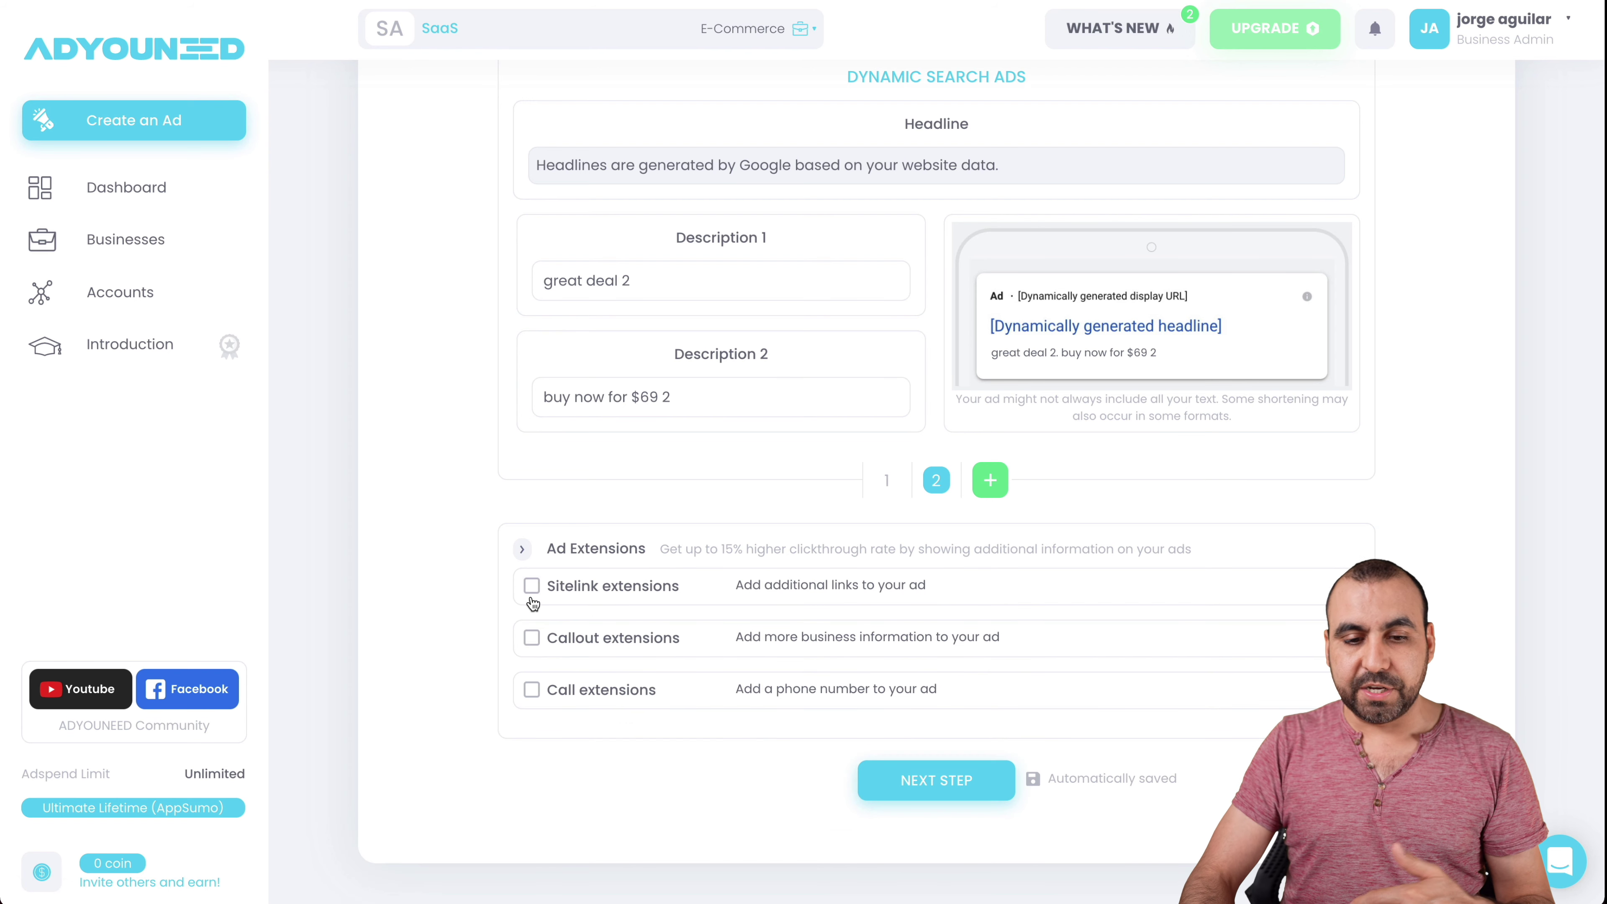
pyautogui.click(531, 640)
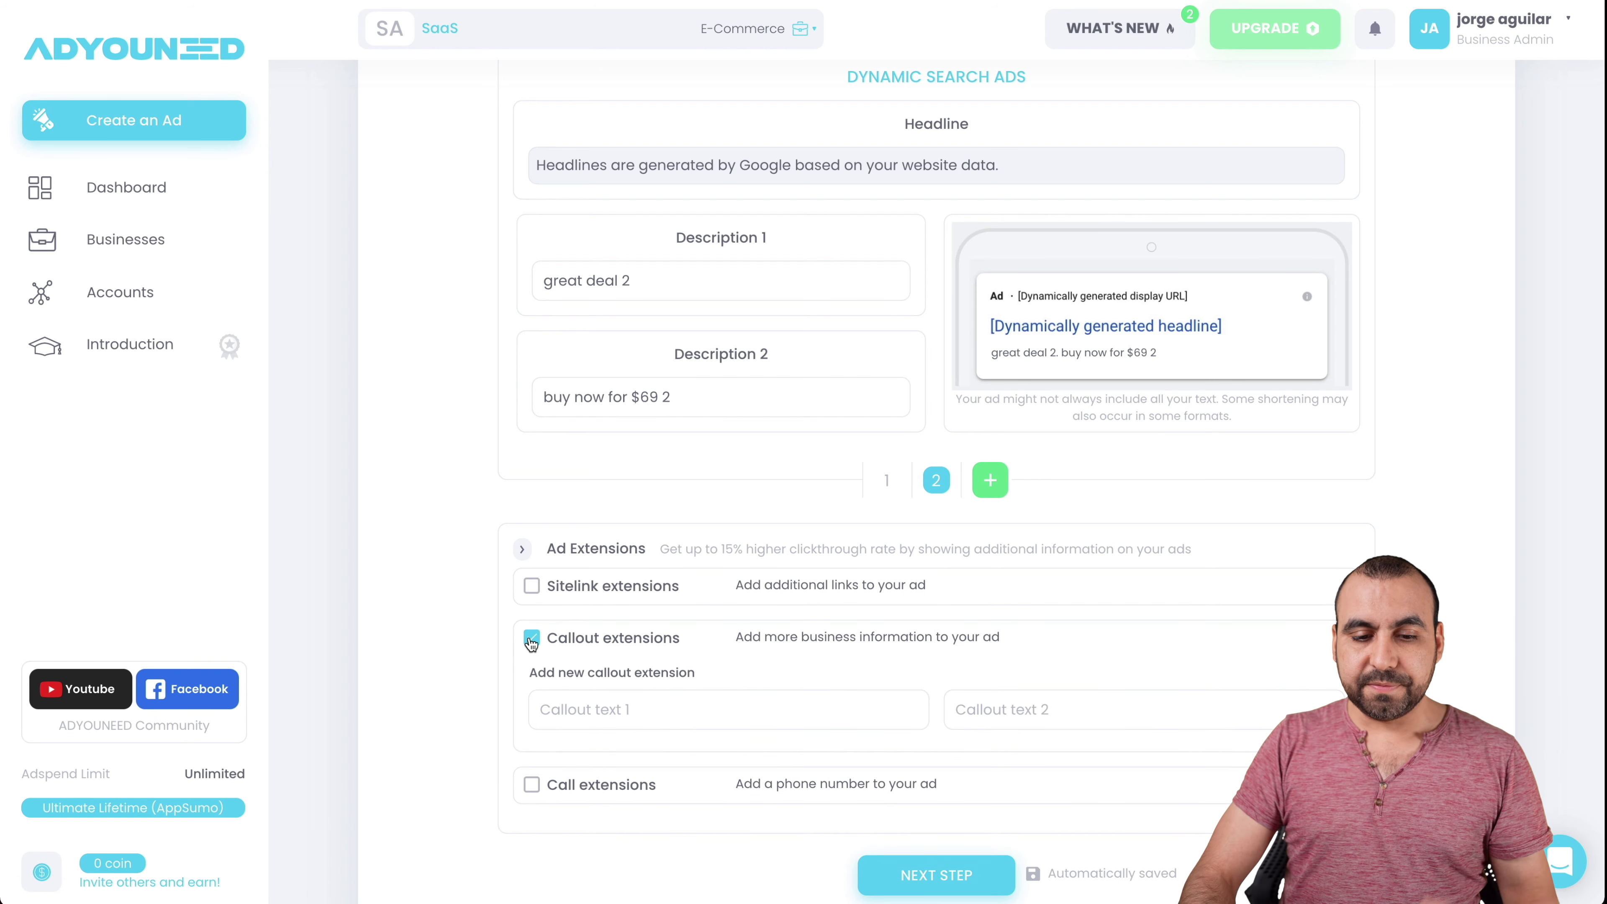
pyautogui.click(531, 640)
pyautogui.click(532, 690)
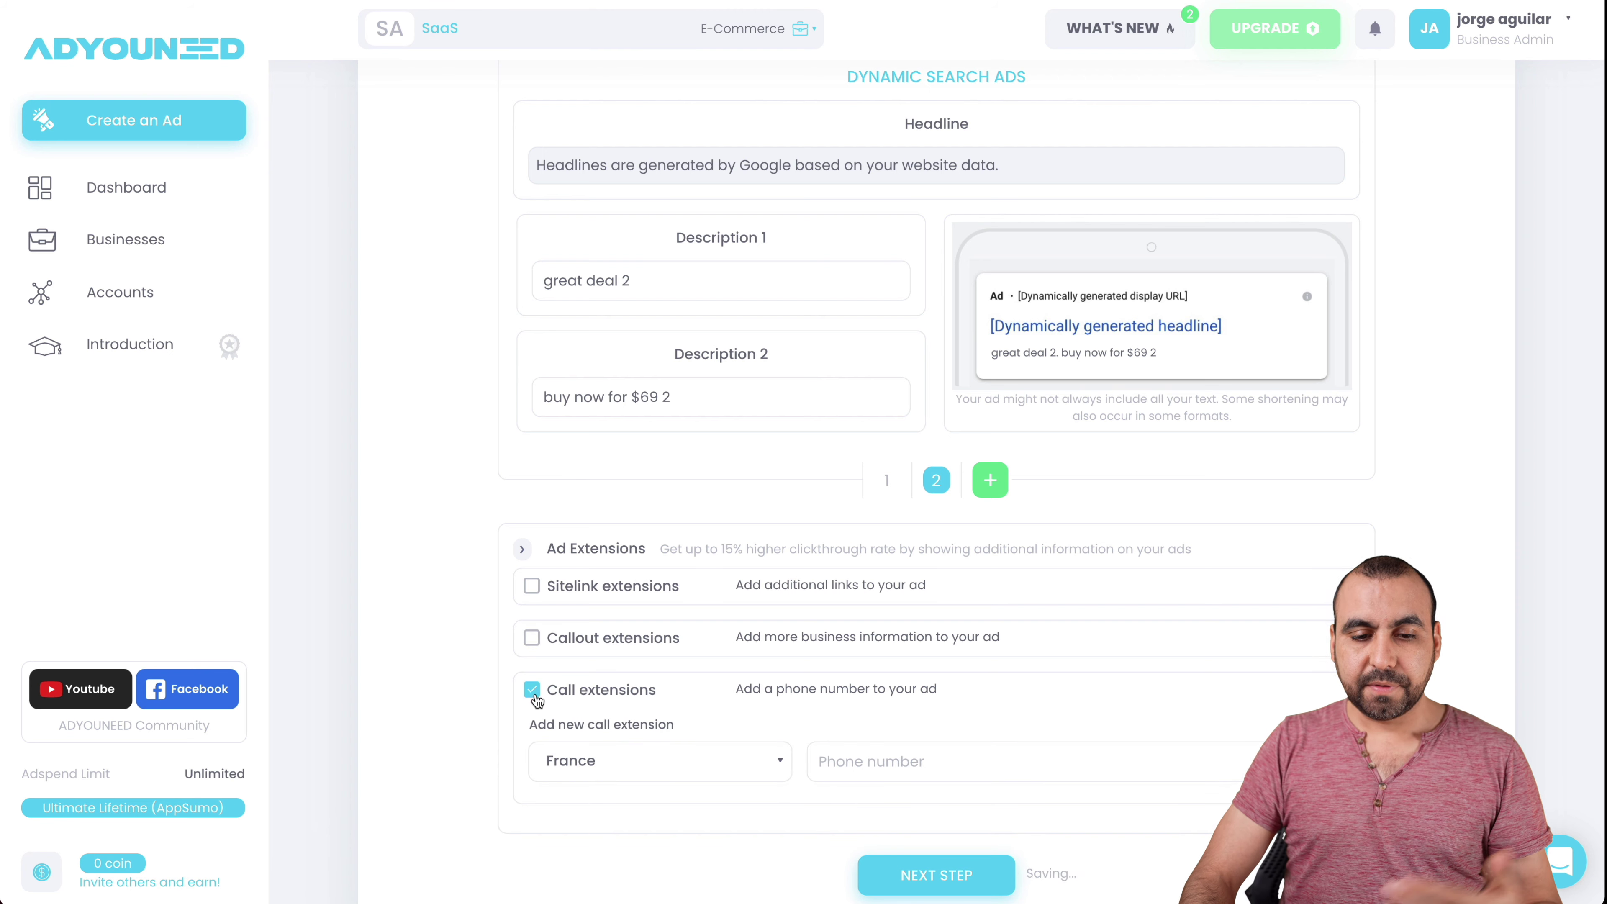
pyautogui.click(532, 692)
pyautogui.click(938, 781)
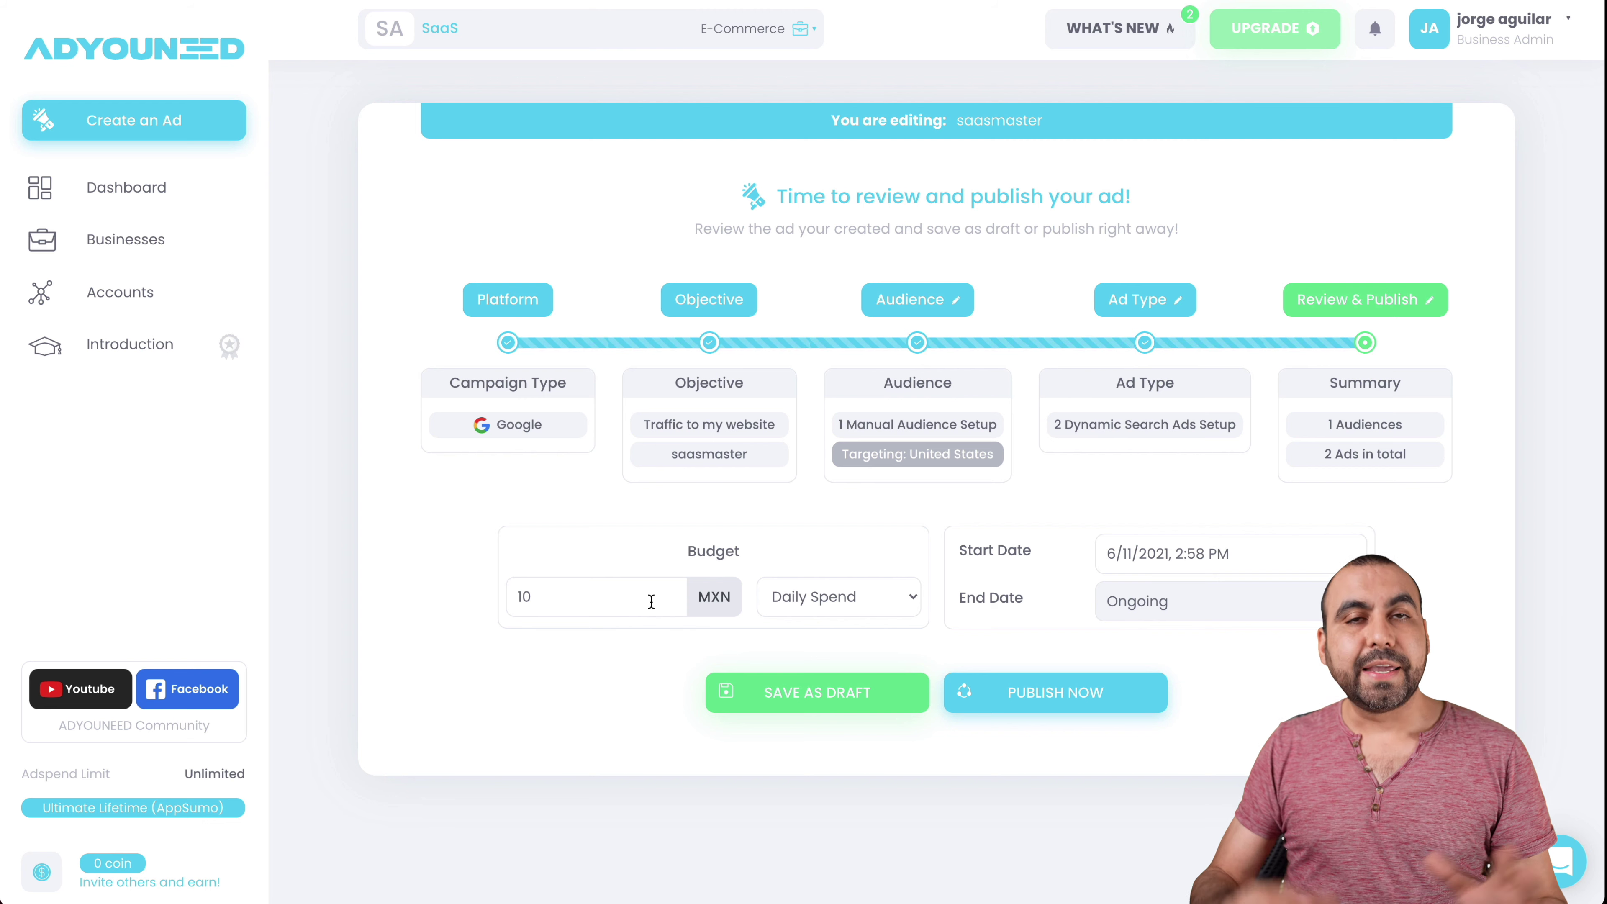
# - Keep the budget at 10 MXN with Daily Spend
pyautogui.click(627, 592)
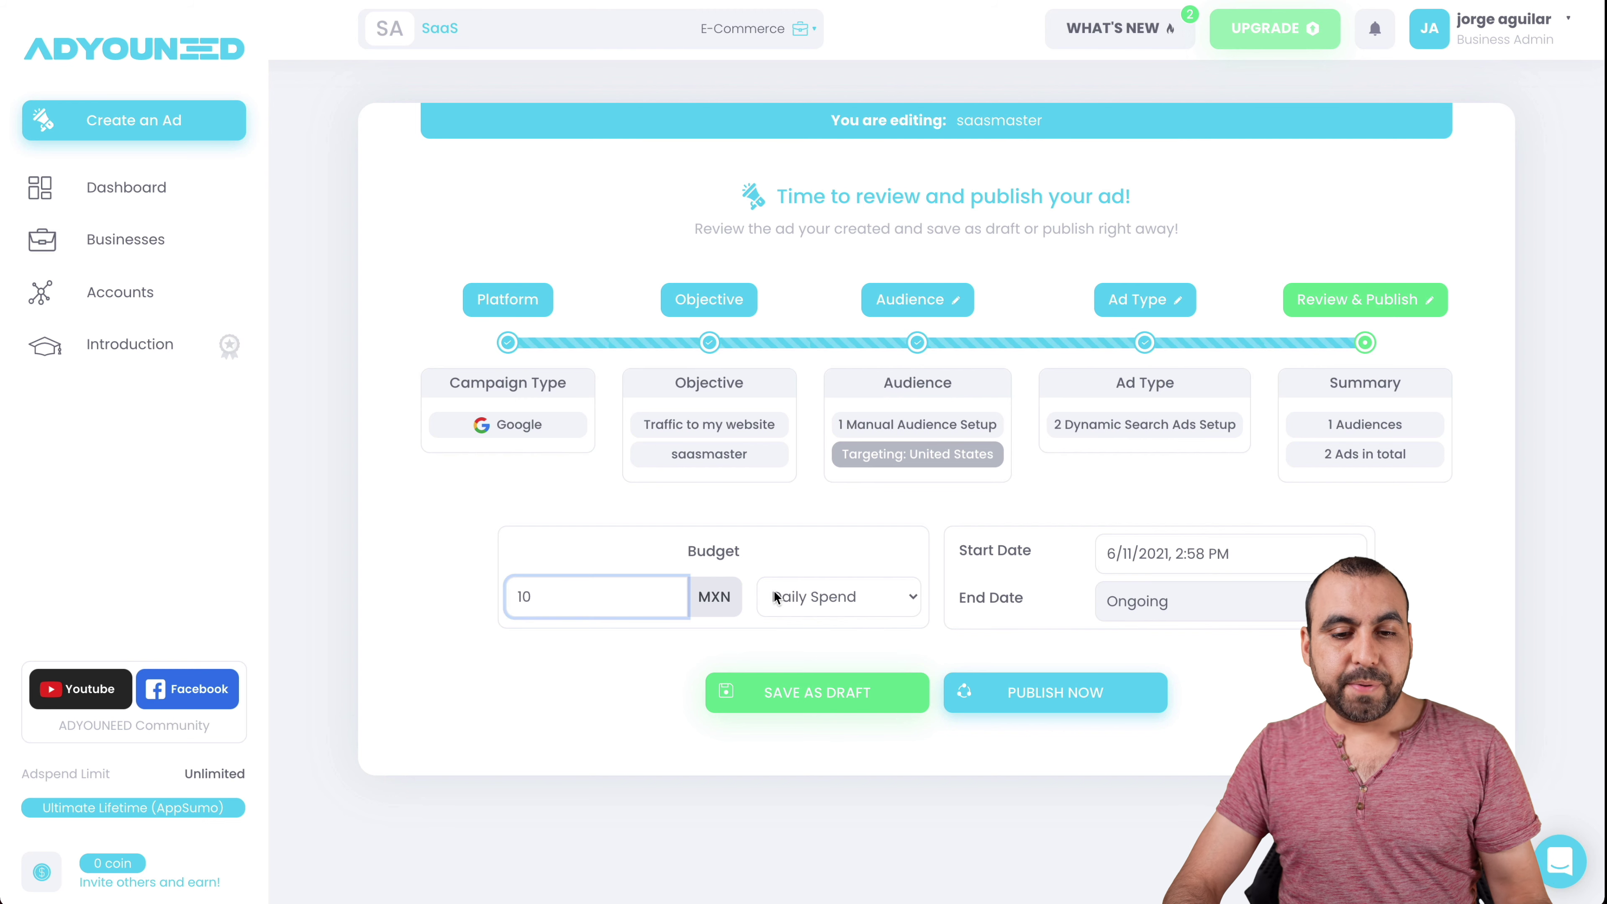
pyautogui.click(808, 595)
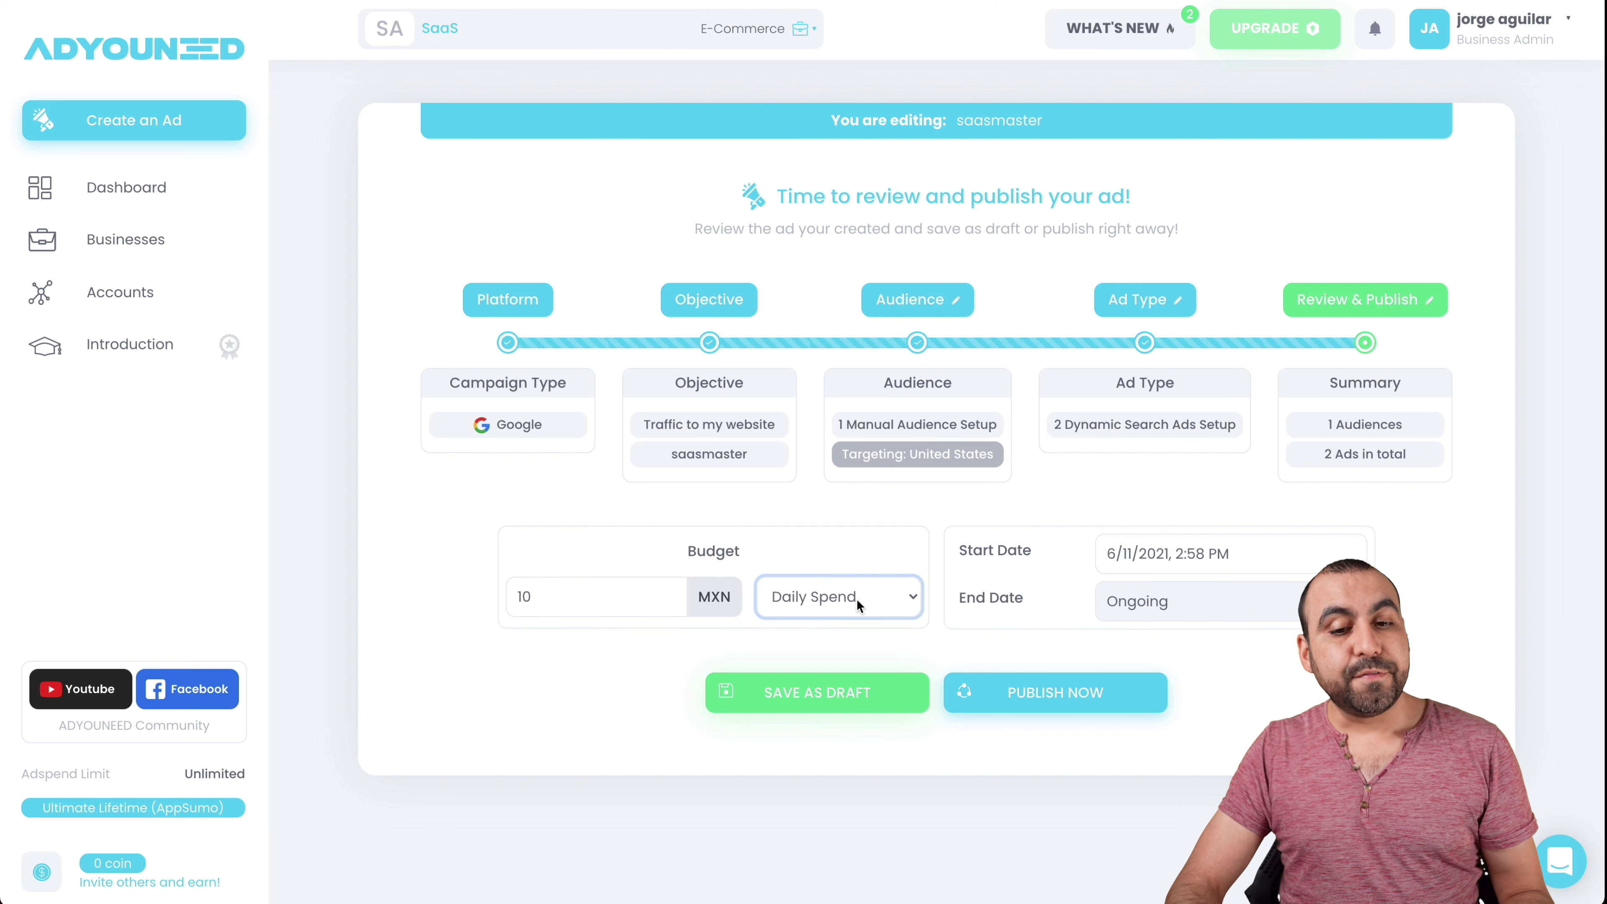
pyautogui.click(856, 597)
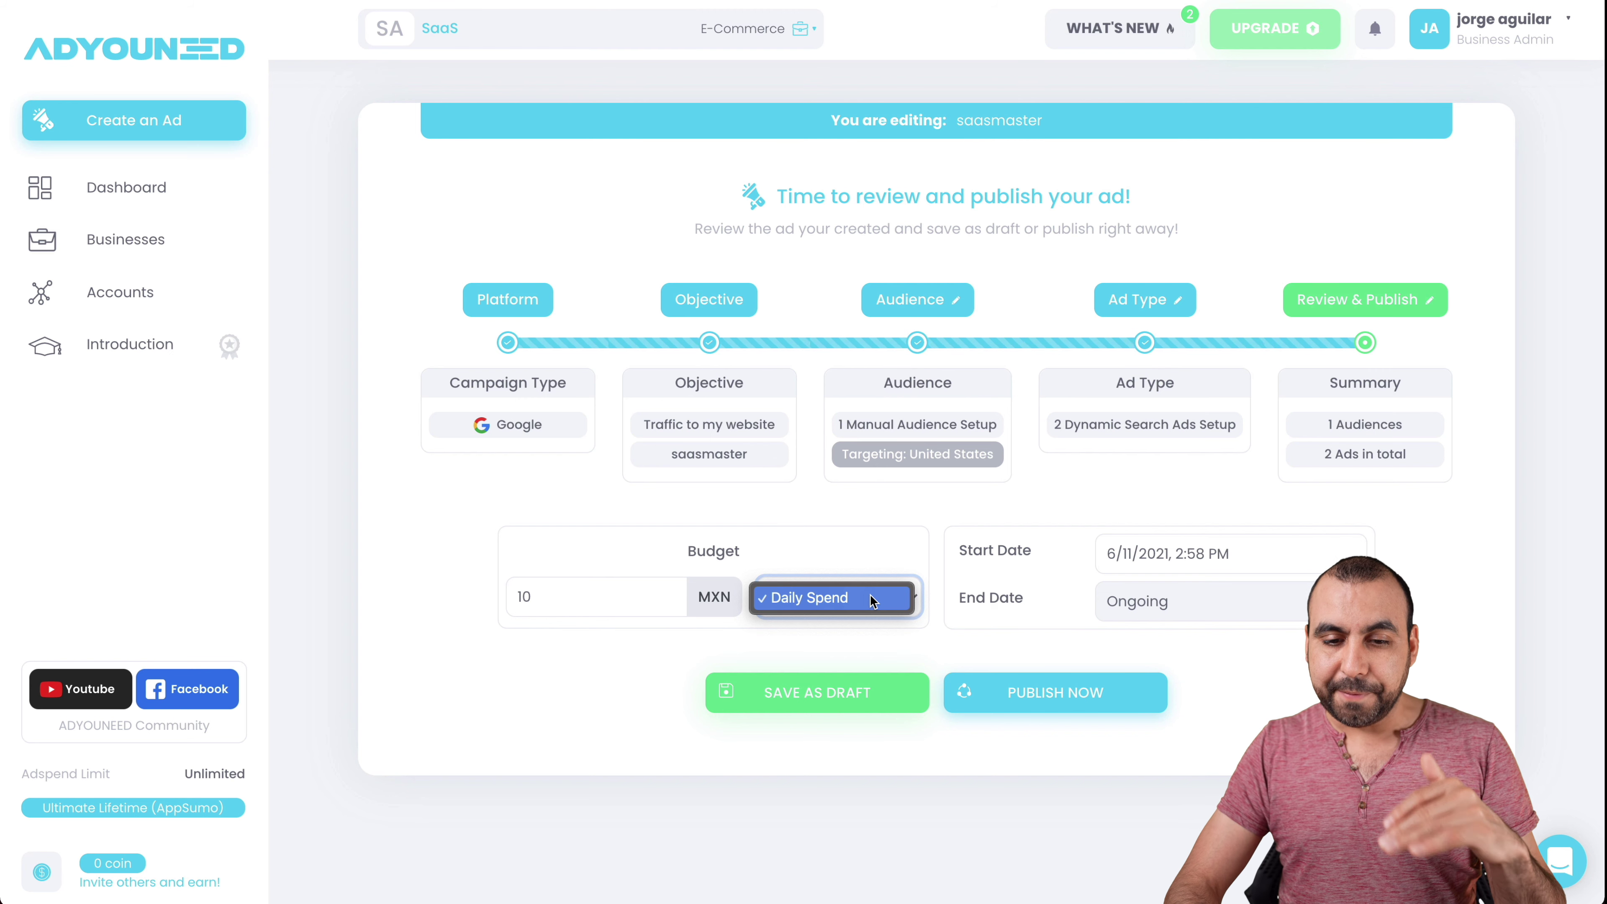
pyautogui.click(873, 597)
# - Set the end date to 6/19/2021, 3:00 PM and save the ad as a draft
pyautogui.click(1152, 605)
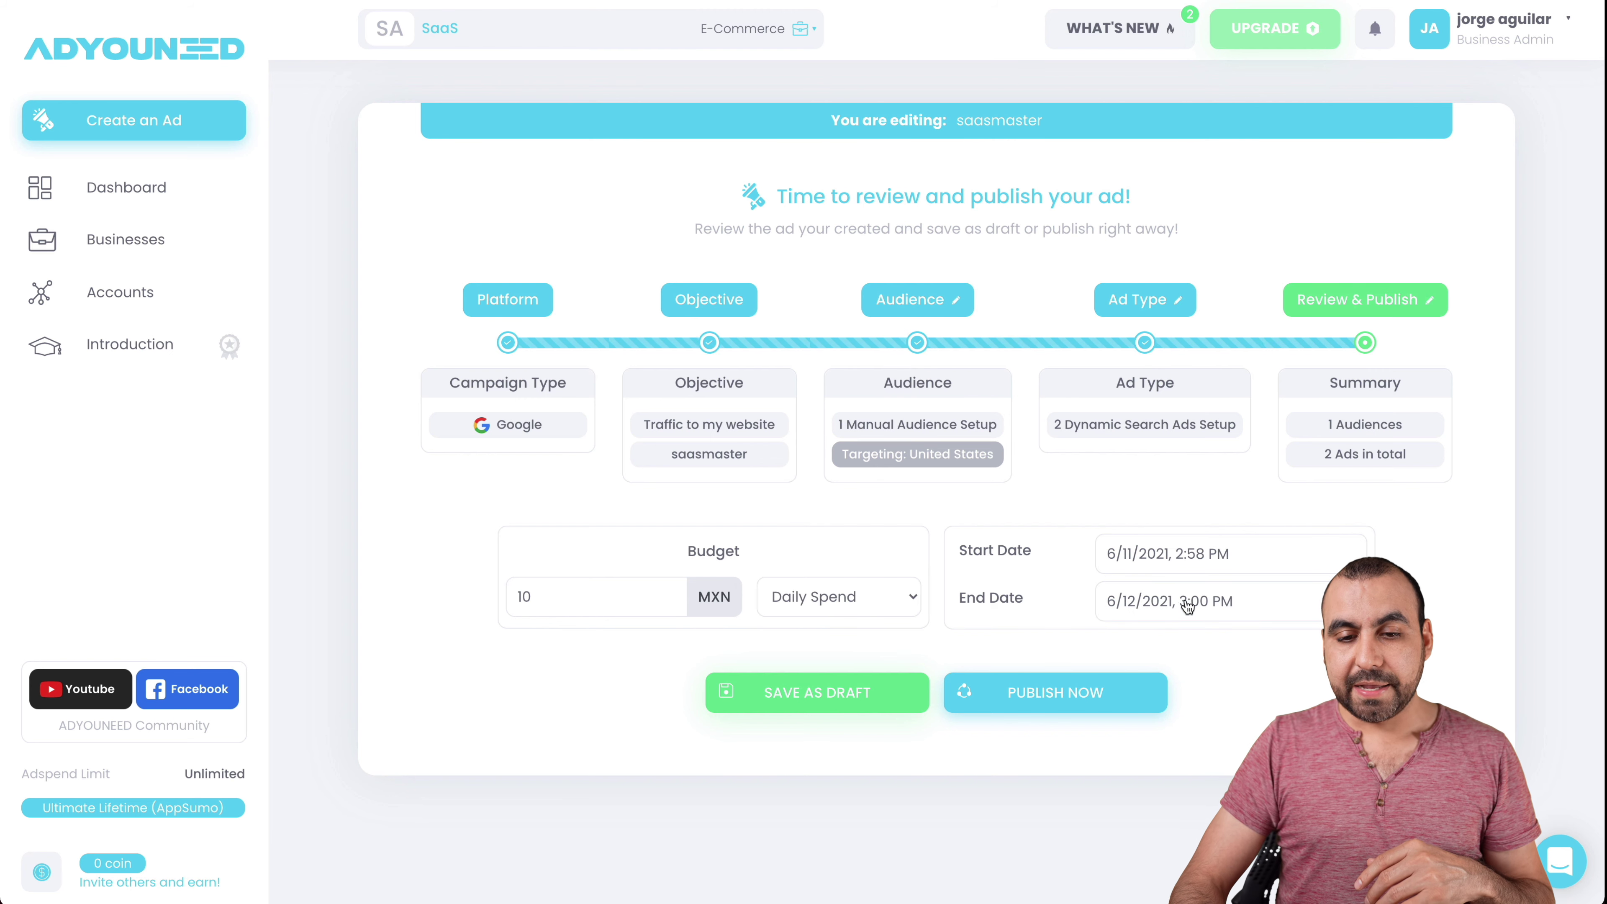
pyautogui.click(1333, 325)
pyautogui.click(1293, 565)
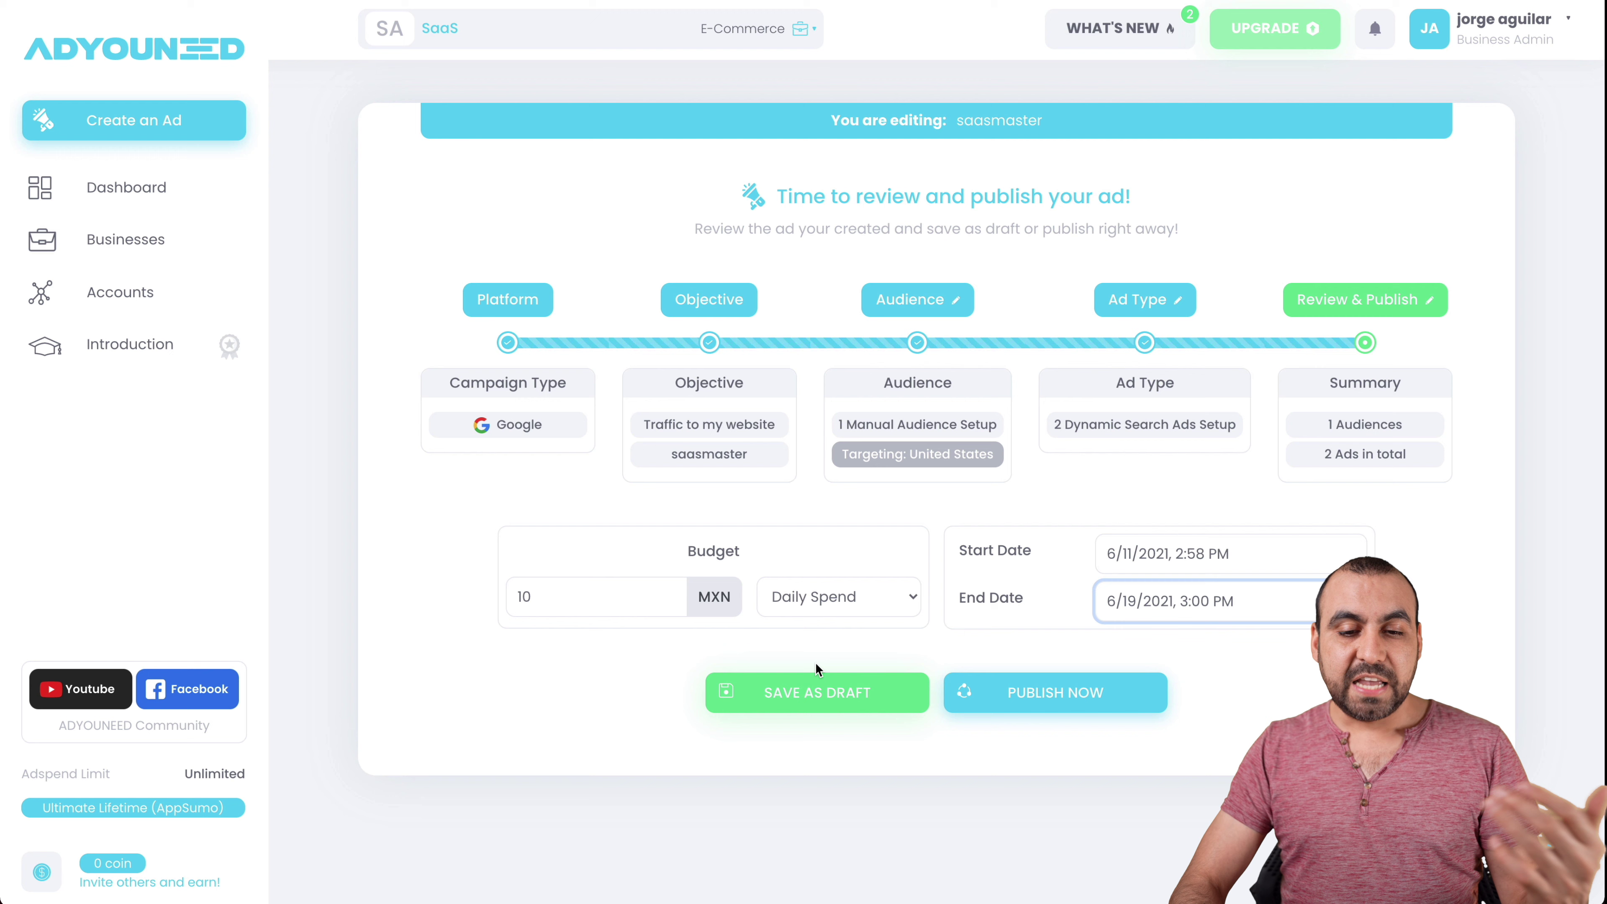
pyautogui.click(848, 690)
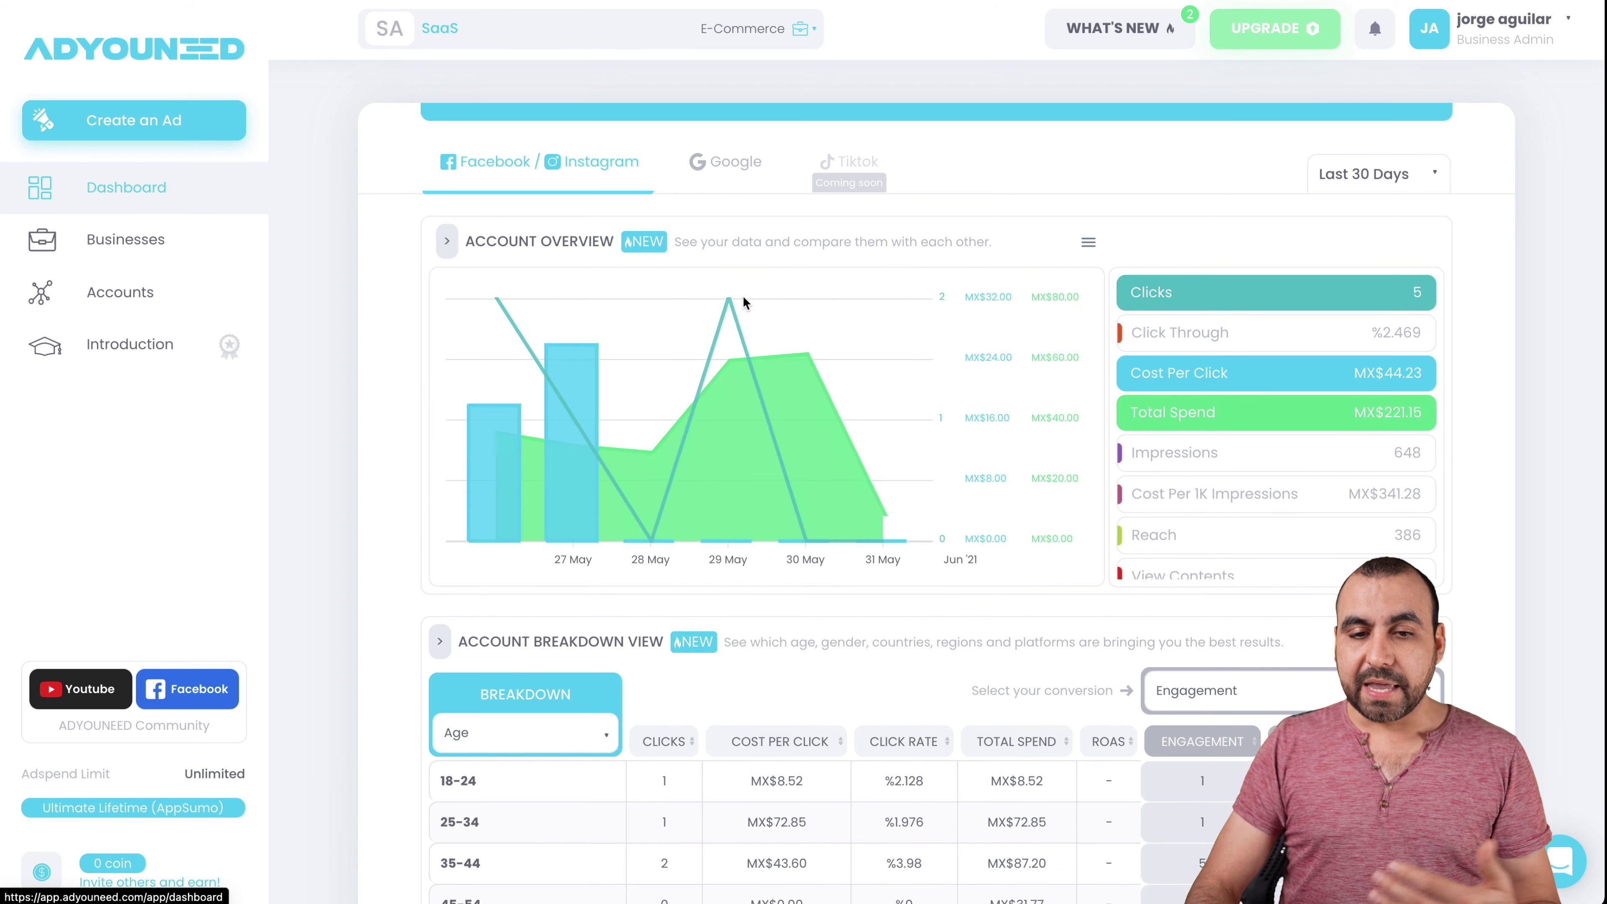
# - Switch the Dashboard to Google and review the Account Overview and All Campaigns table
pyautogui.click(746, 175)
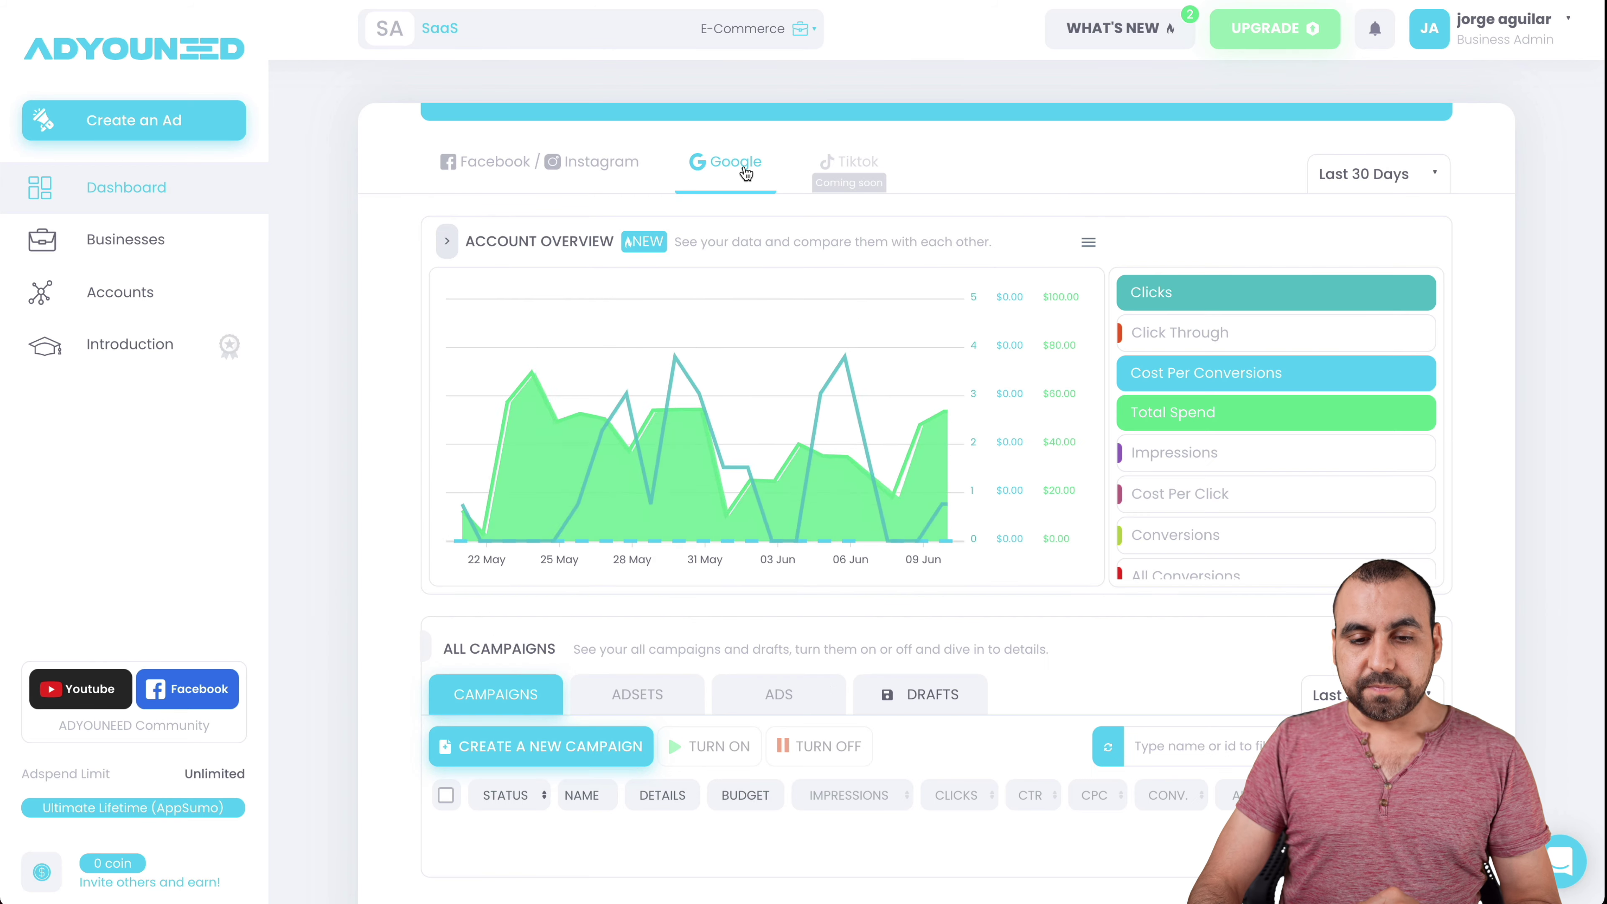
pyautogui.scroll(-2, 749, 588)
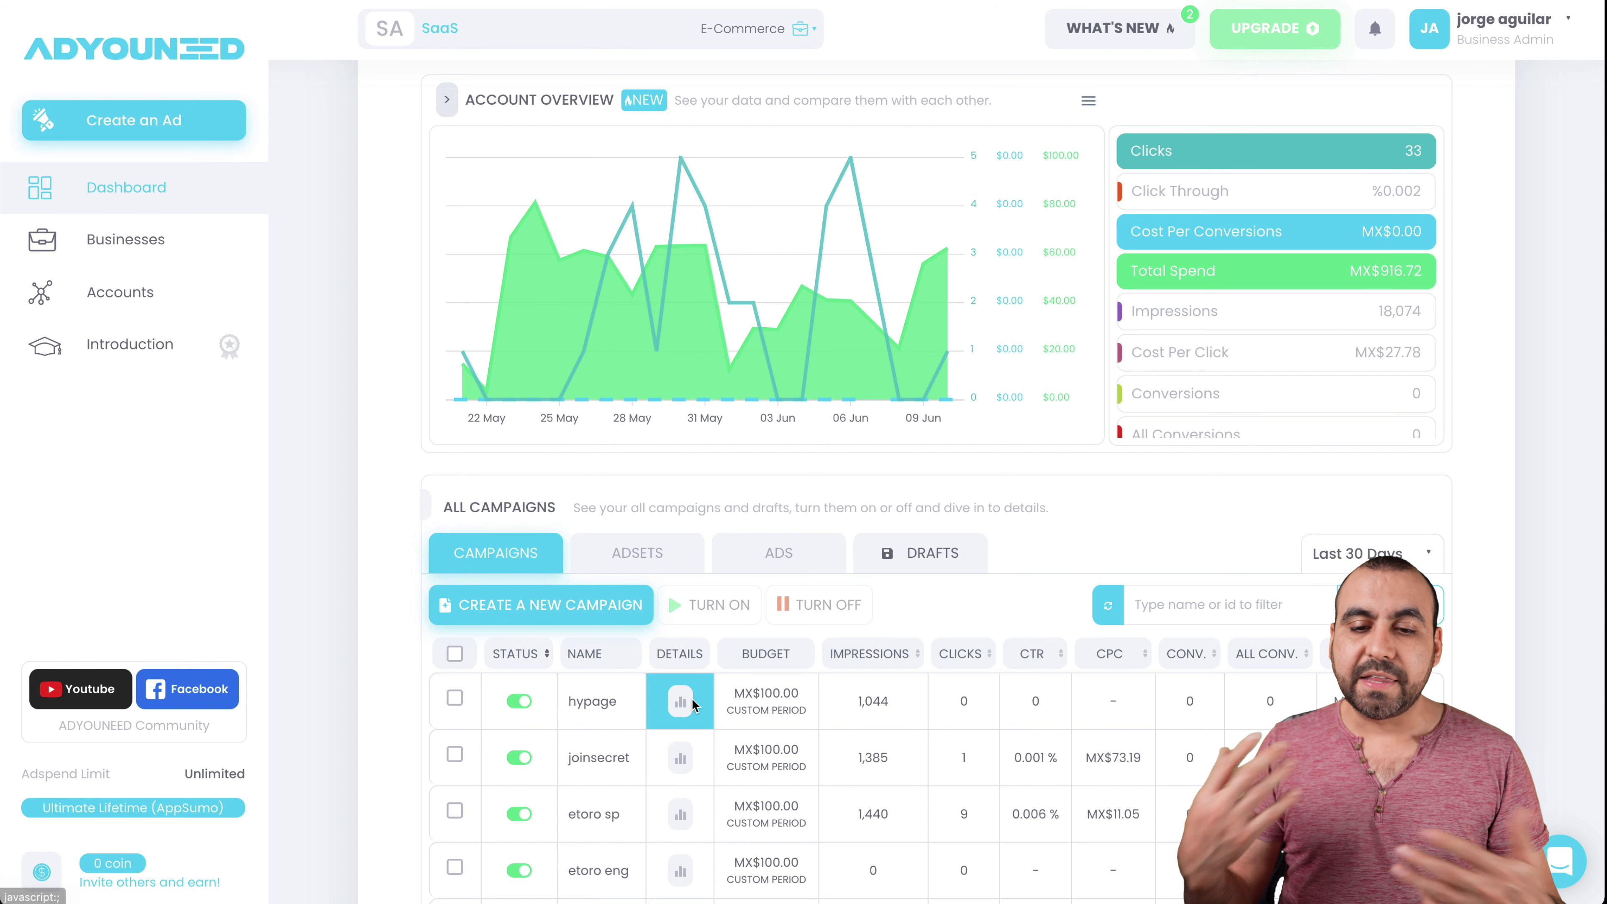
pyautogui.scroll(2, 692, 702)
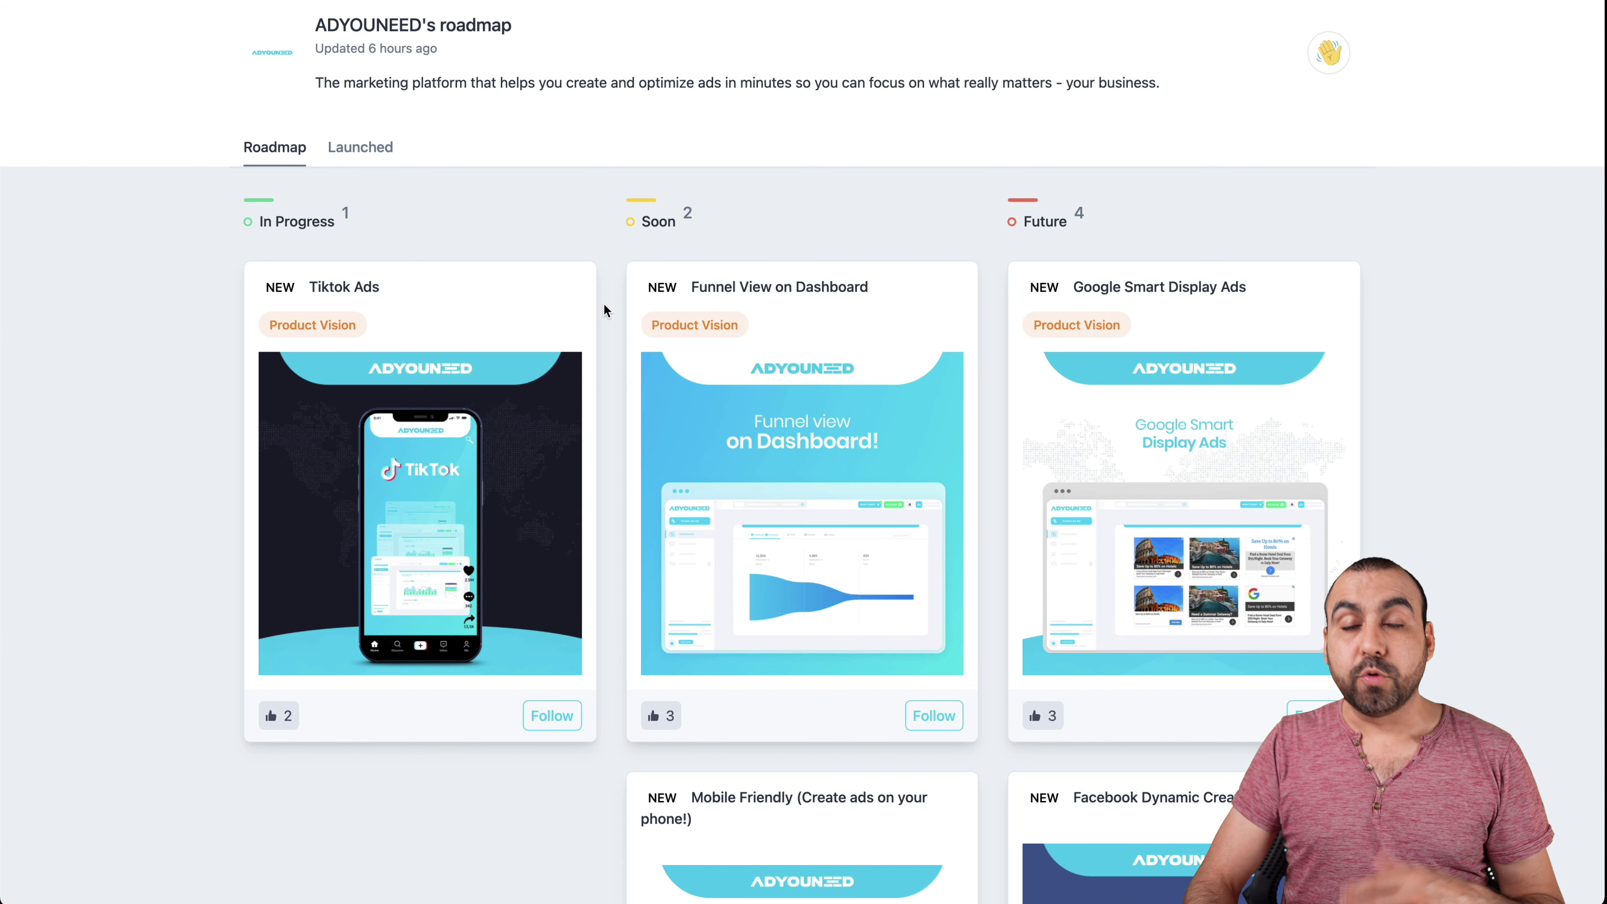
# - Scroll through the roadmap's In Progress, Soon and Future feature cards, then back toward the top
pyautogui.scroll(-1, 611, 345)
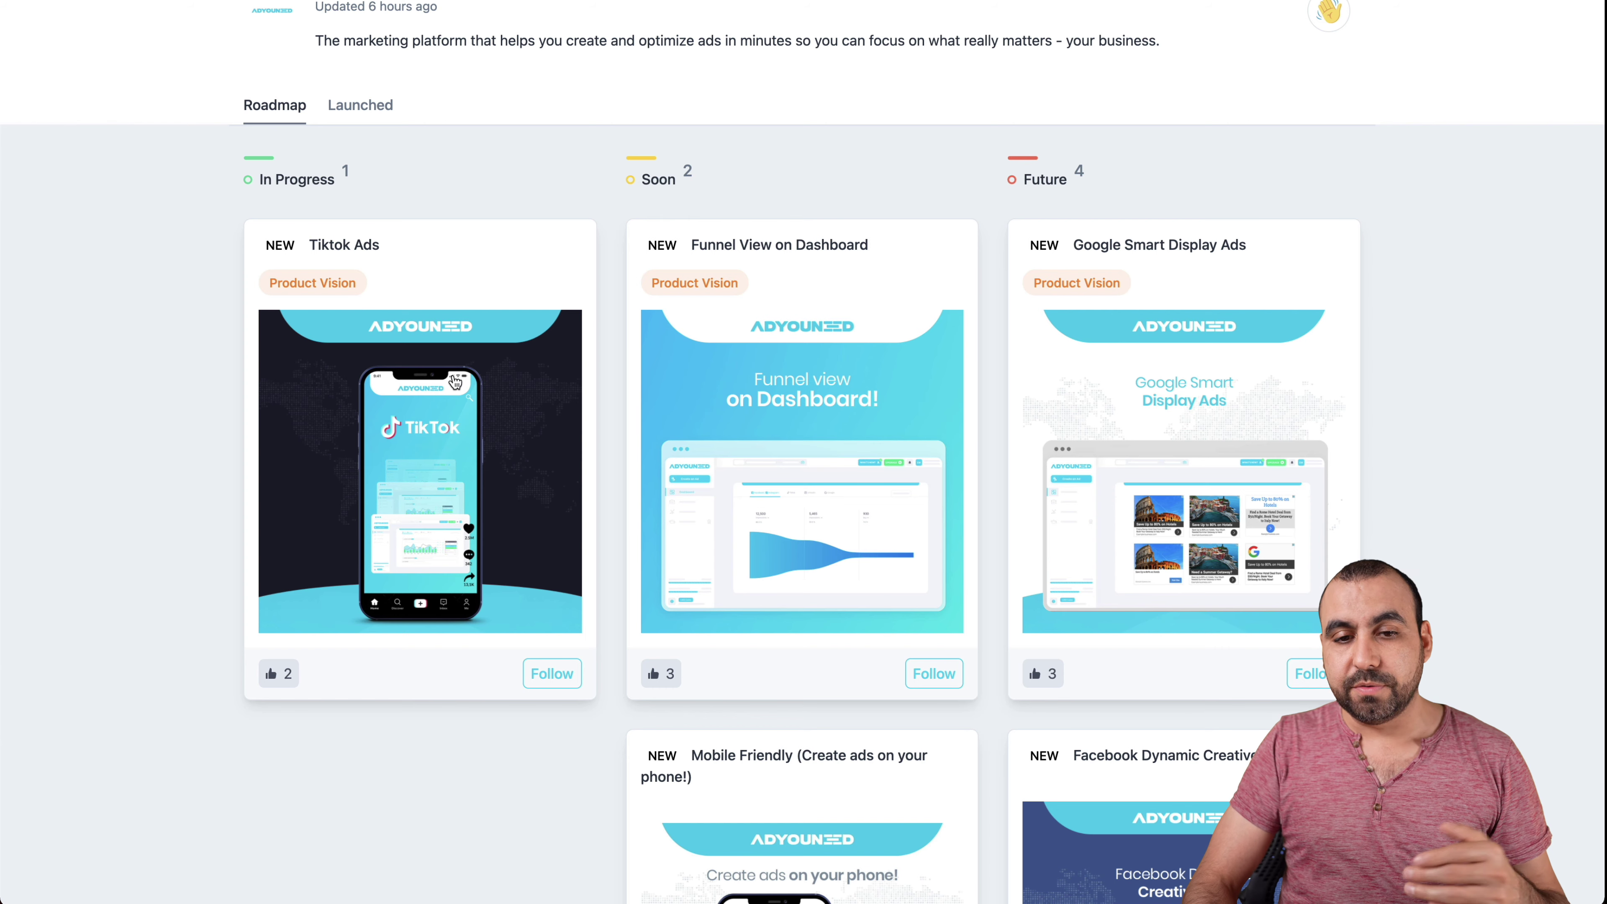
pyautogui.scroll(-1, 871, 323)
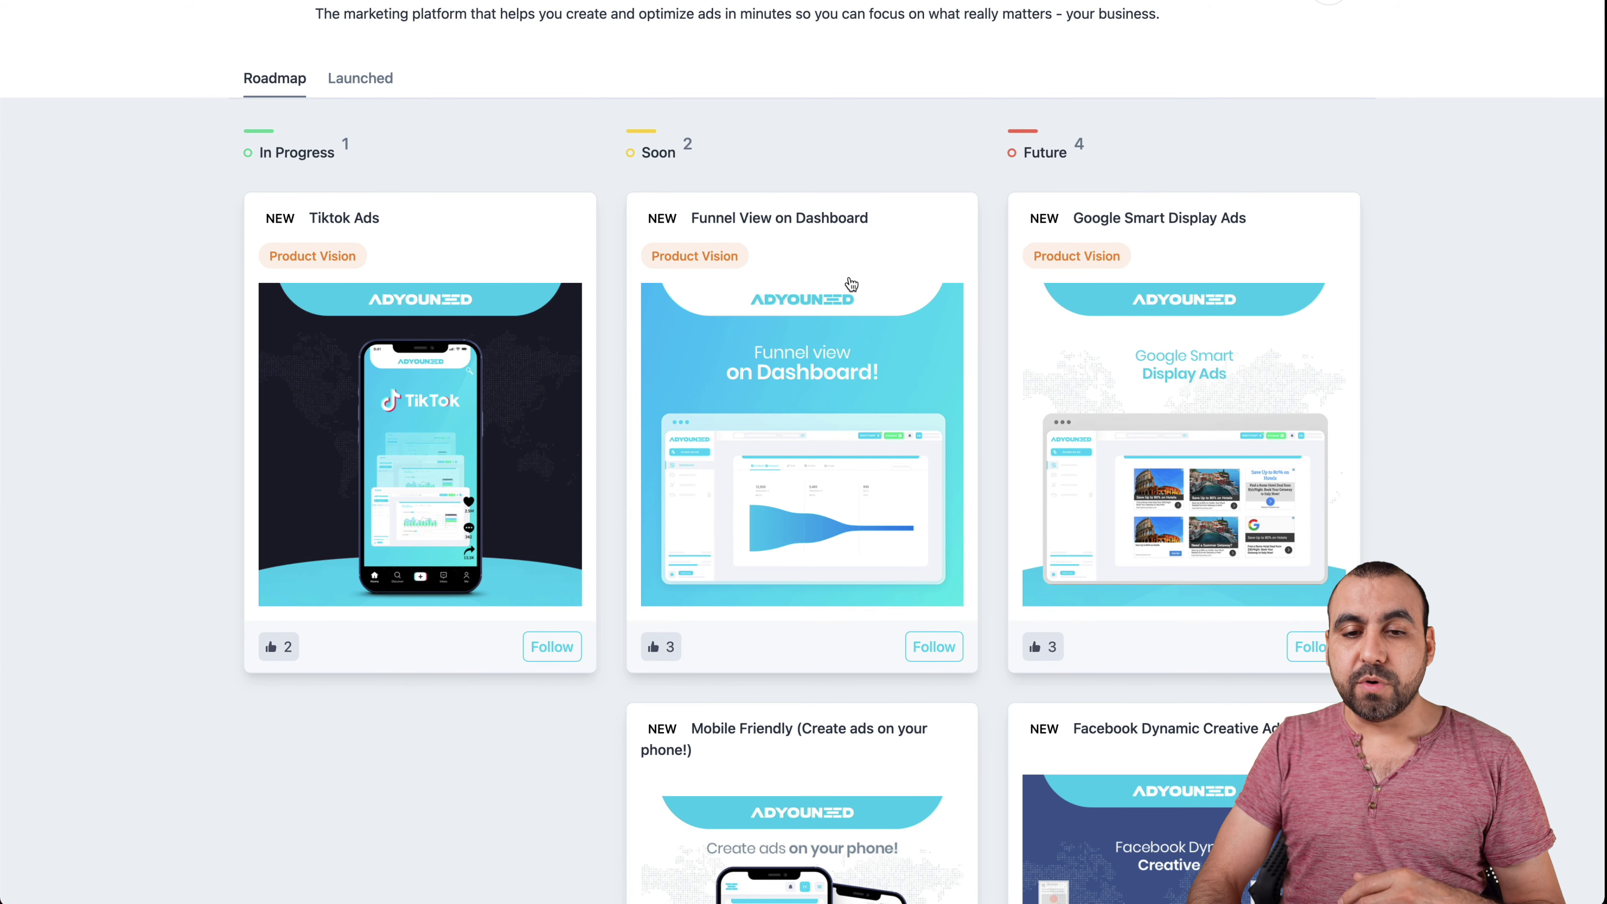
pyautogui.scroll(-5, 860, 357)
pyautogui.scroll(-3, 860, 356)
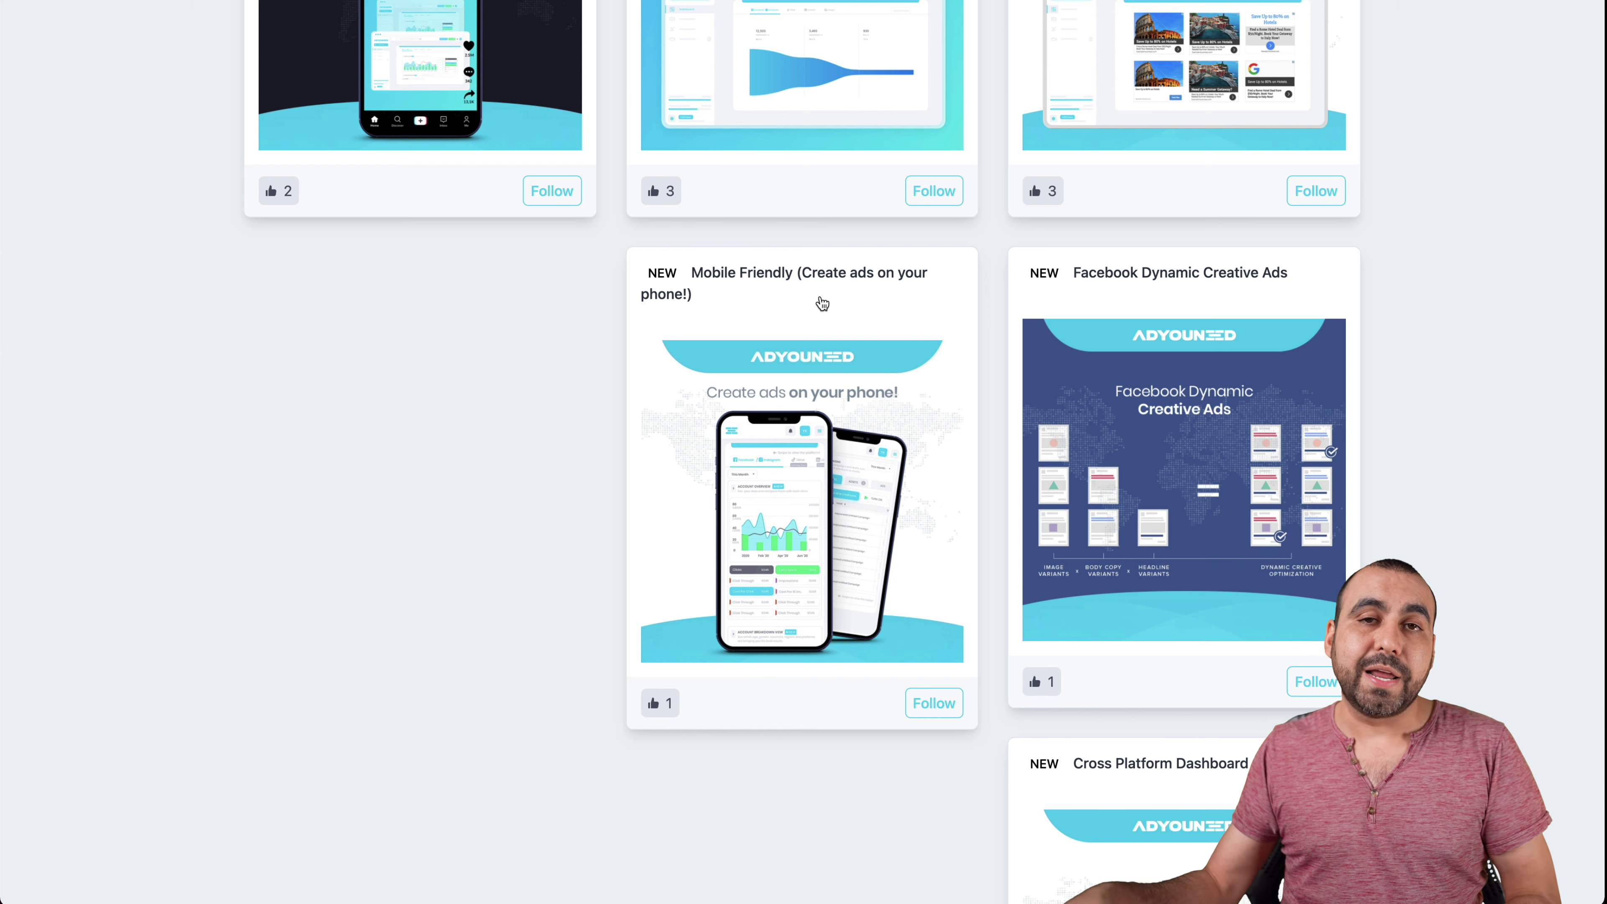
pyautogui.scroll(-9, 1151, 711)
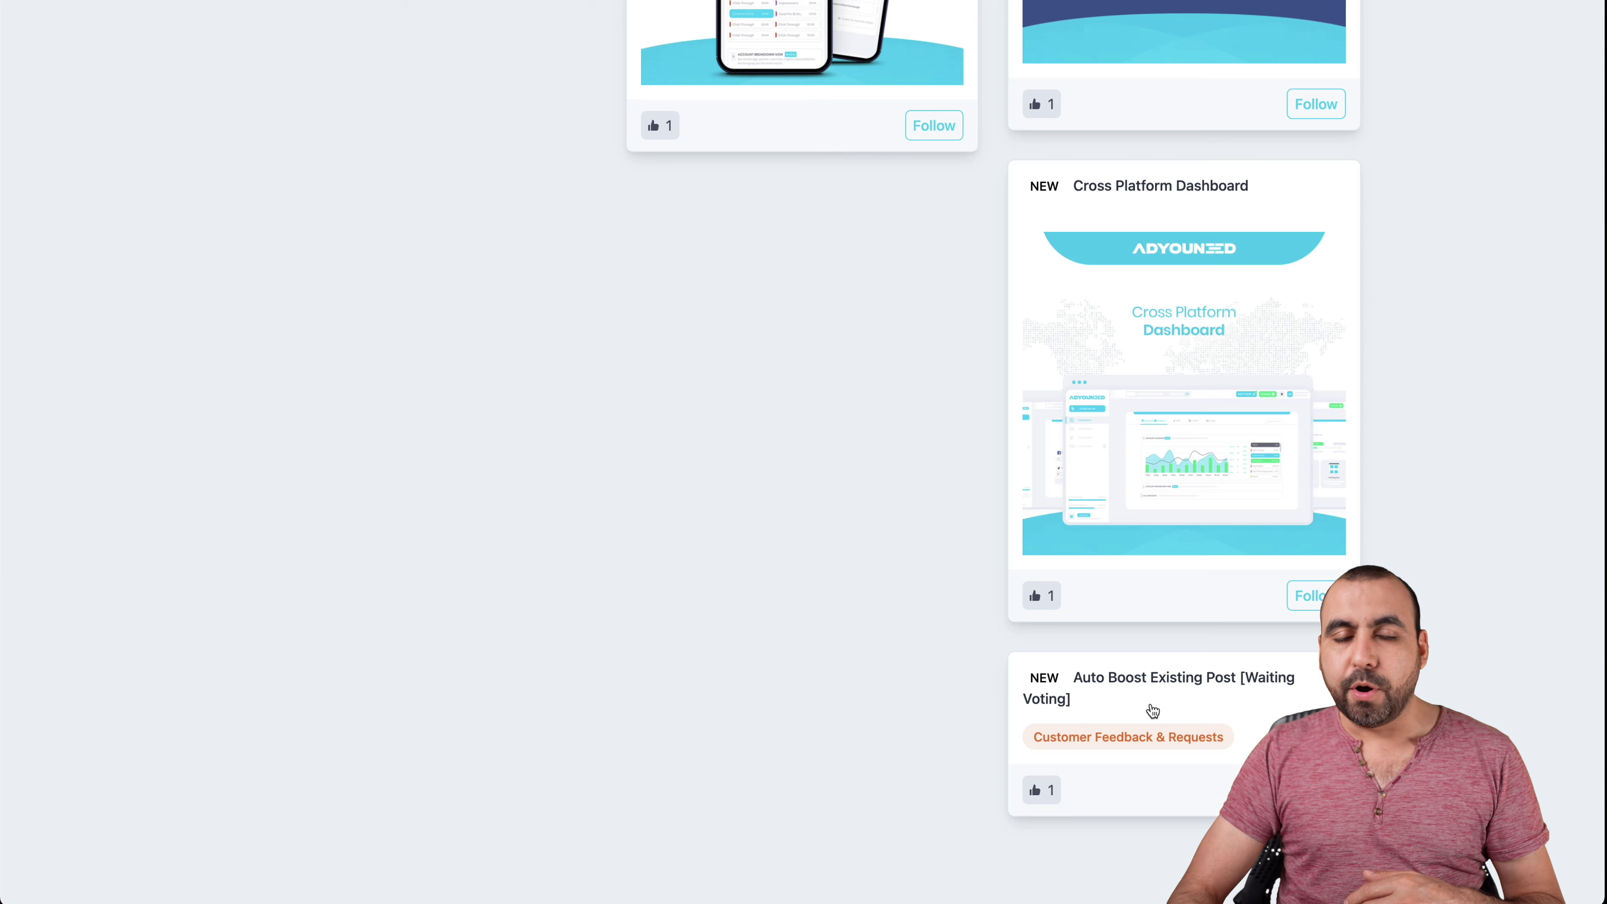
pyautogui.scroll(16, 1152, 711)
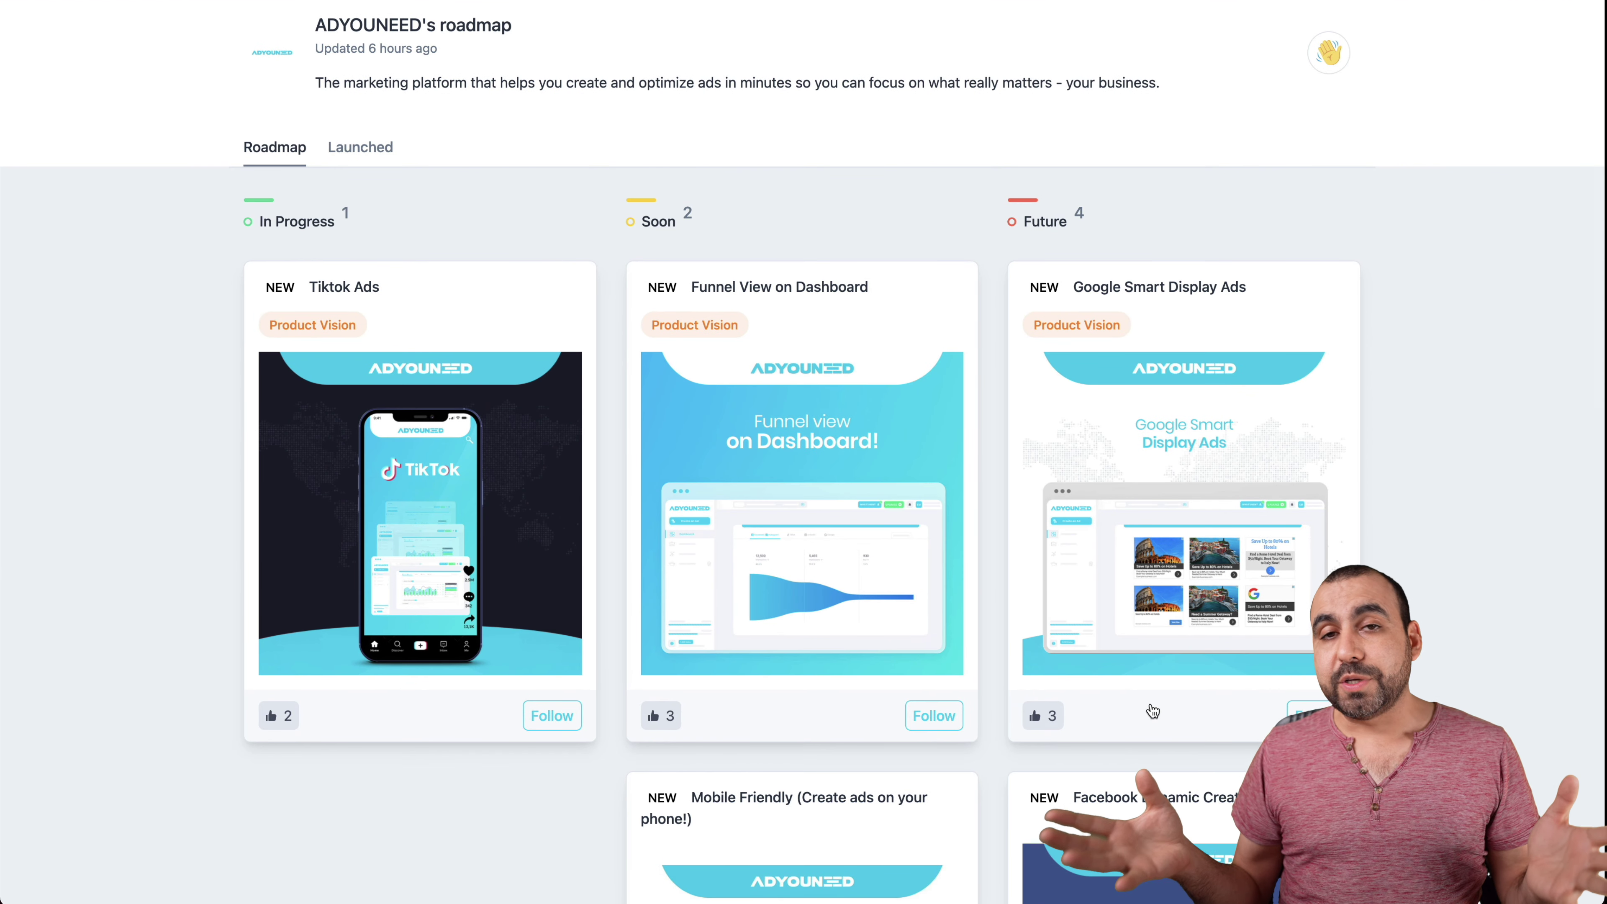